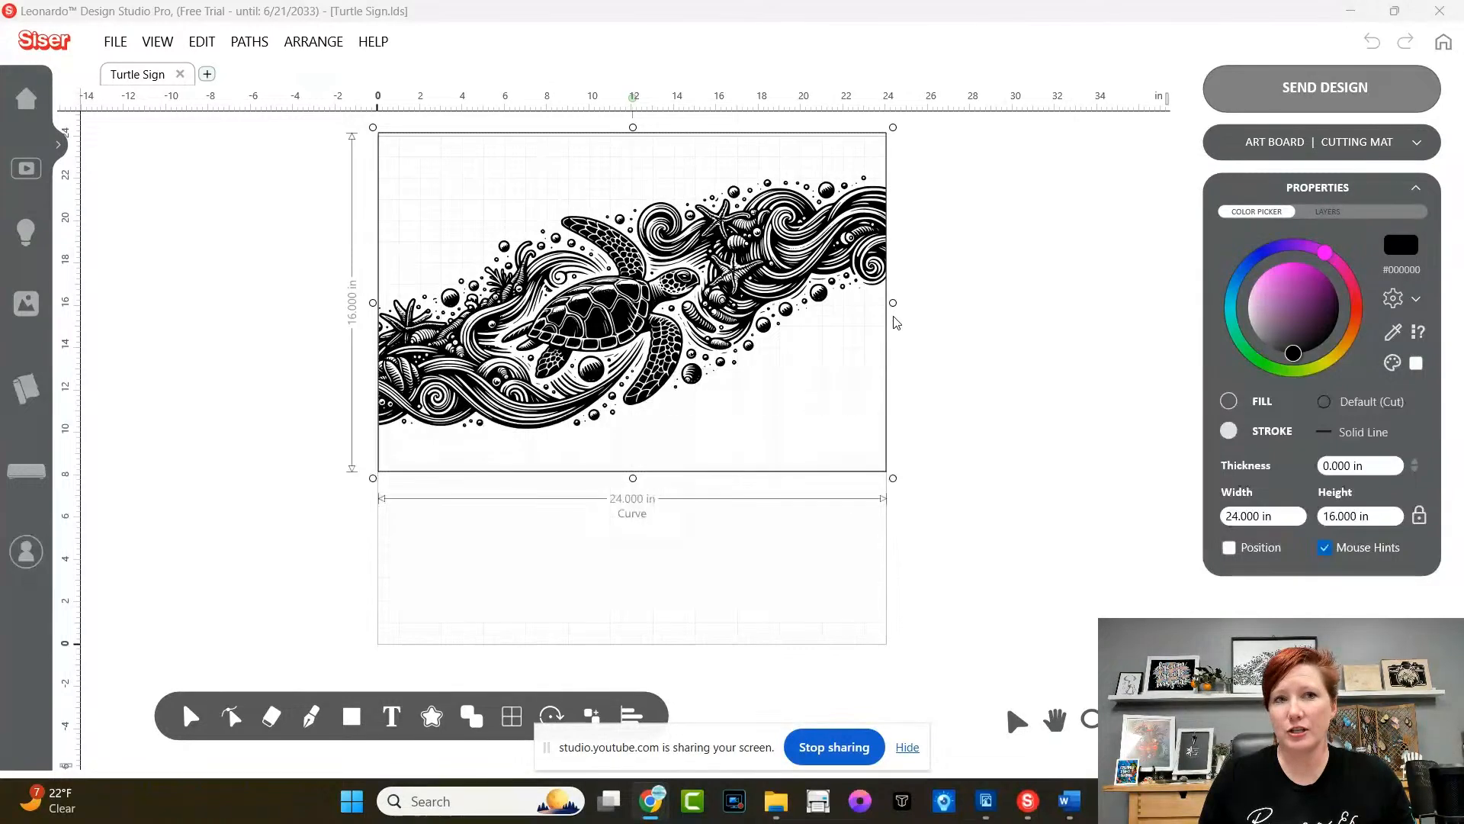
# - Create a new blank design and switch its art board from cutting mat to material roll
pyautogui.click(207, 75)
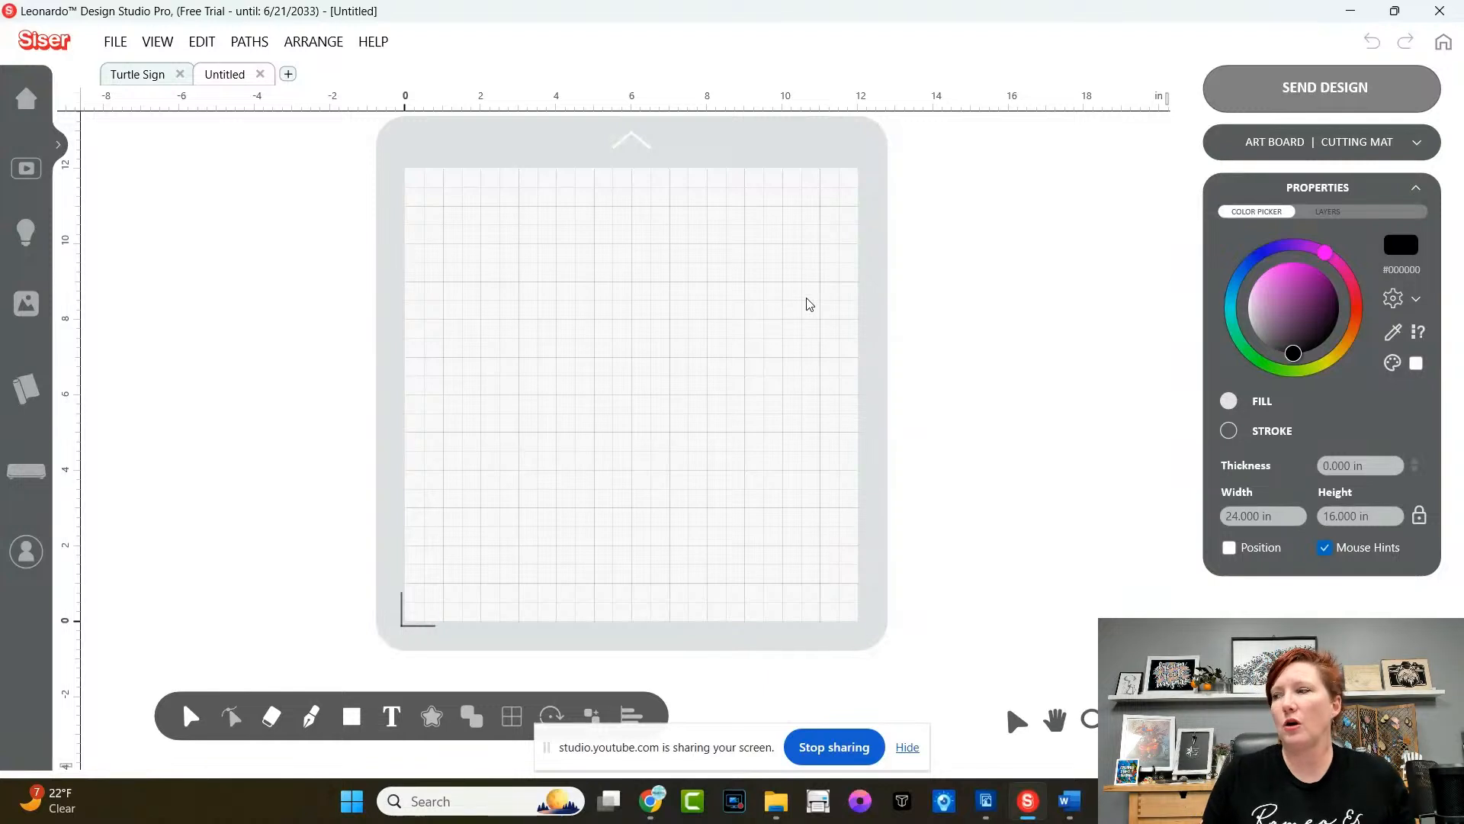
pyautogui.click(1415, 146)
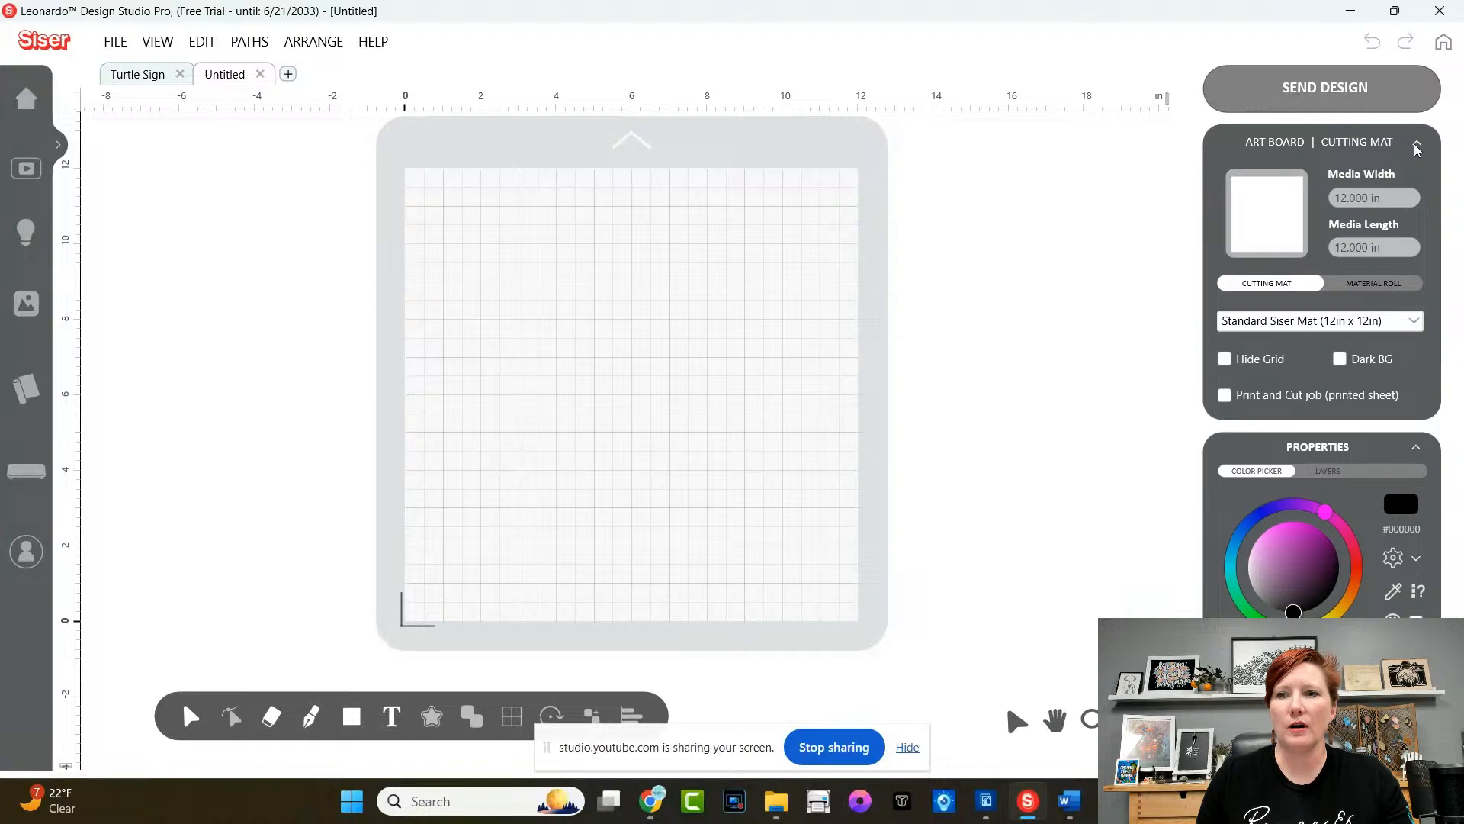
pyautogui.press('ctrl')
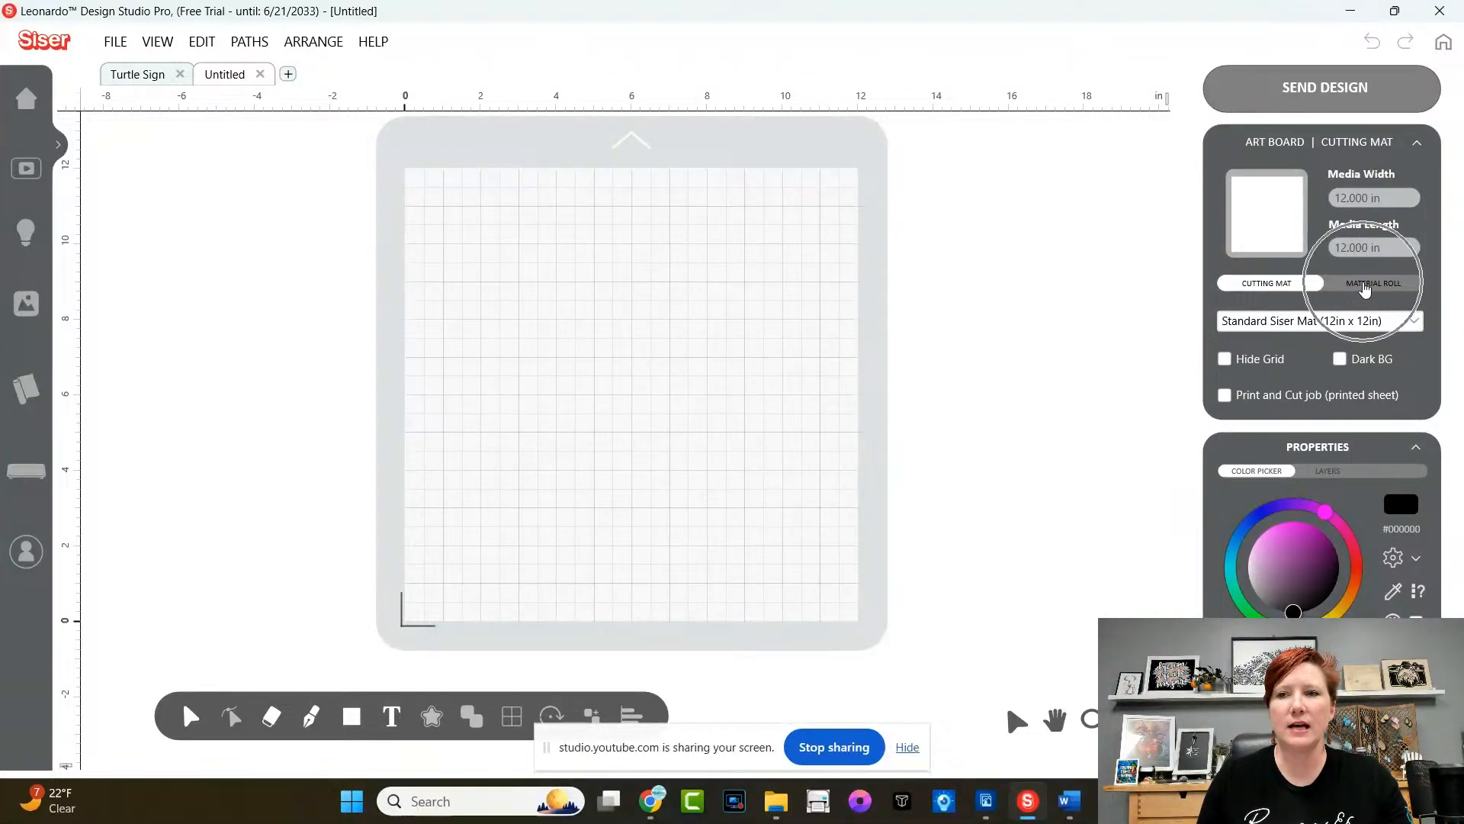
pyautogui.click(1365, 286)
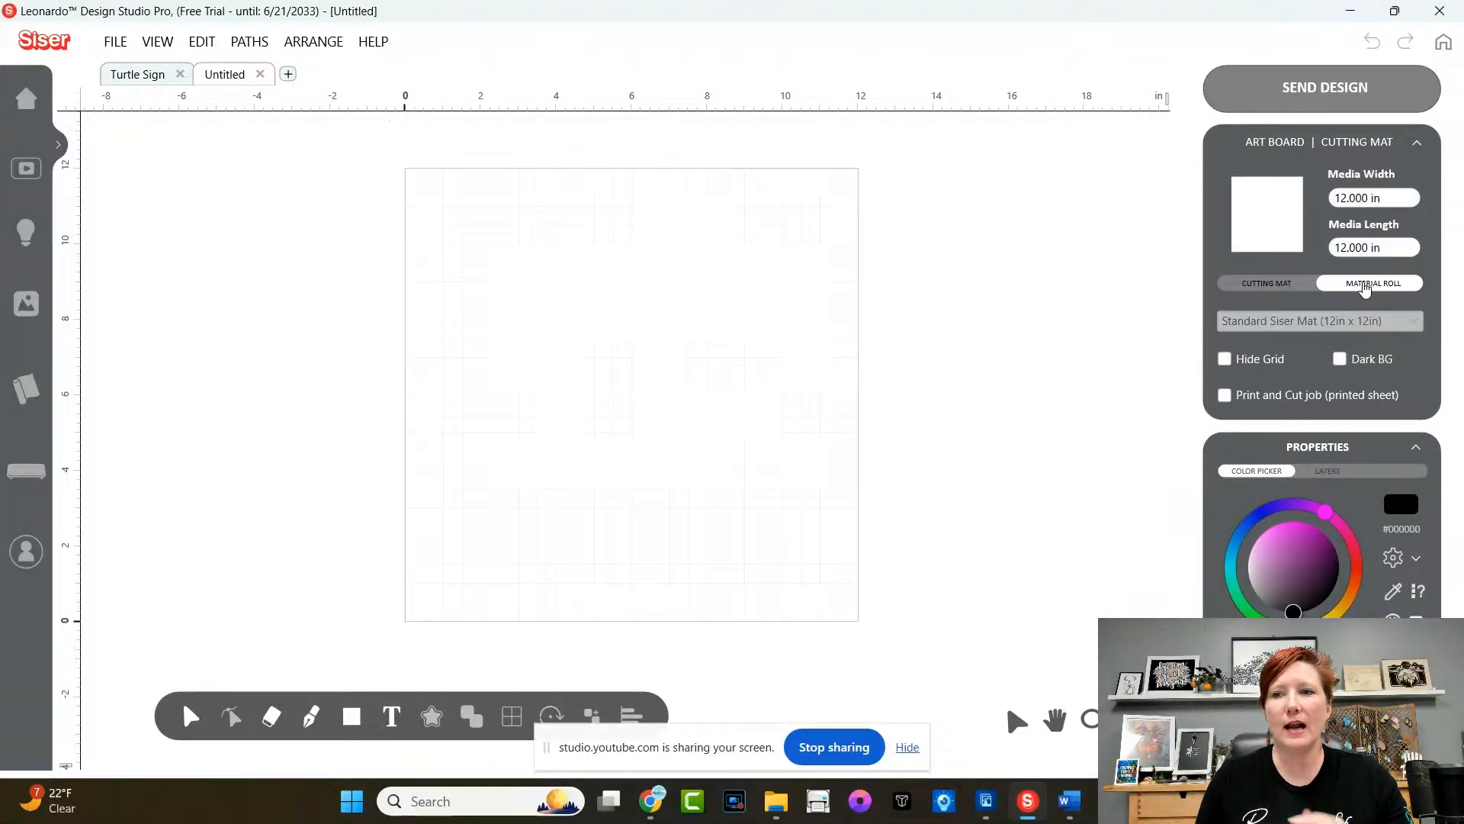
# - Set the material roll's media width to 24 in and its media length to 36 in
pyautogui.click(1389, 197)
pyautogui.write('24')
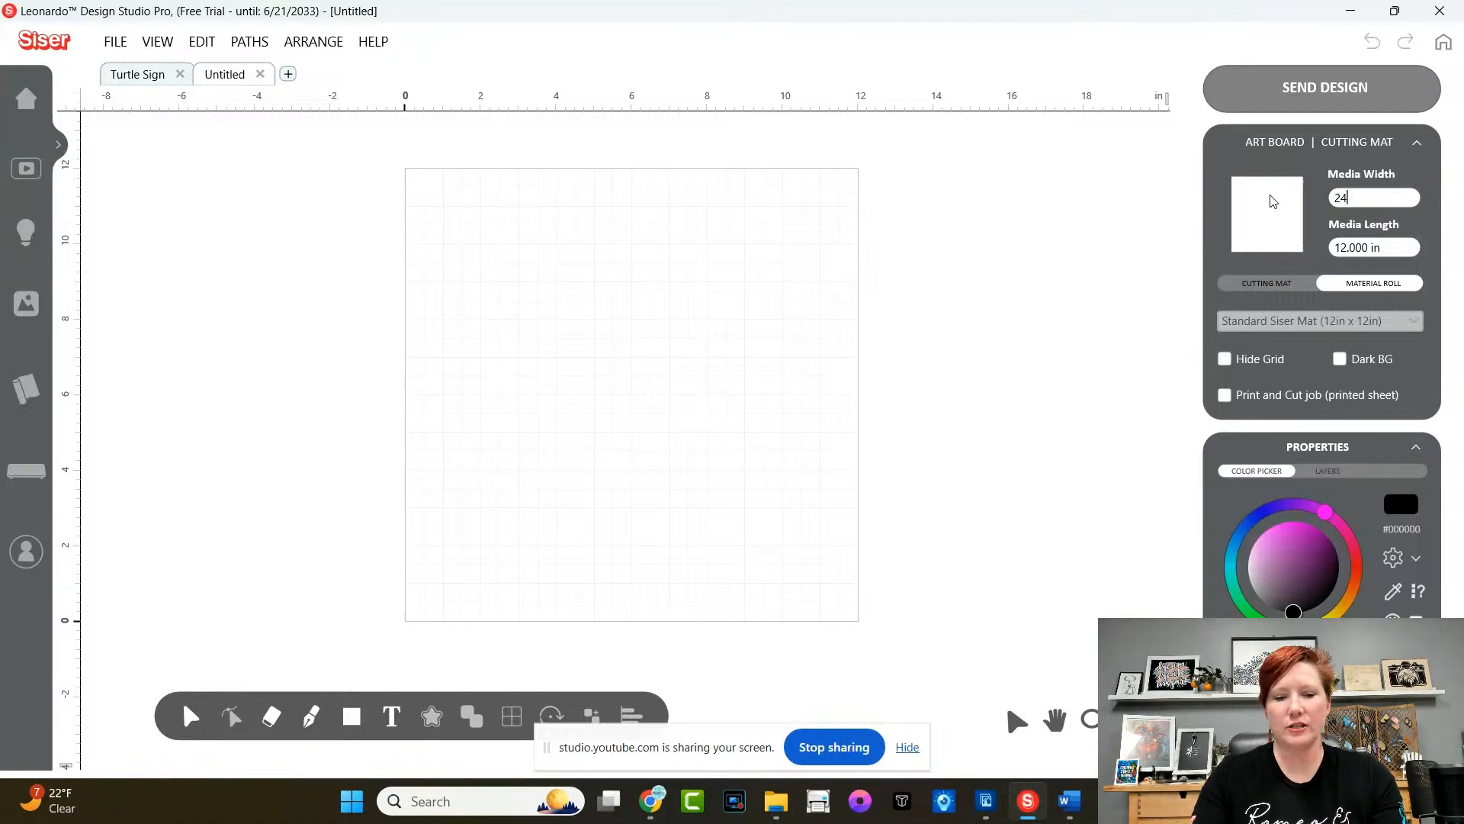
pyautogui.press('Tab')
pyautogui.write('36')
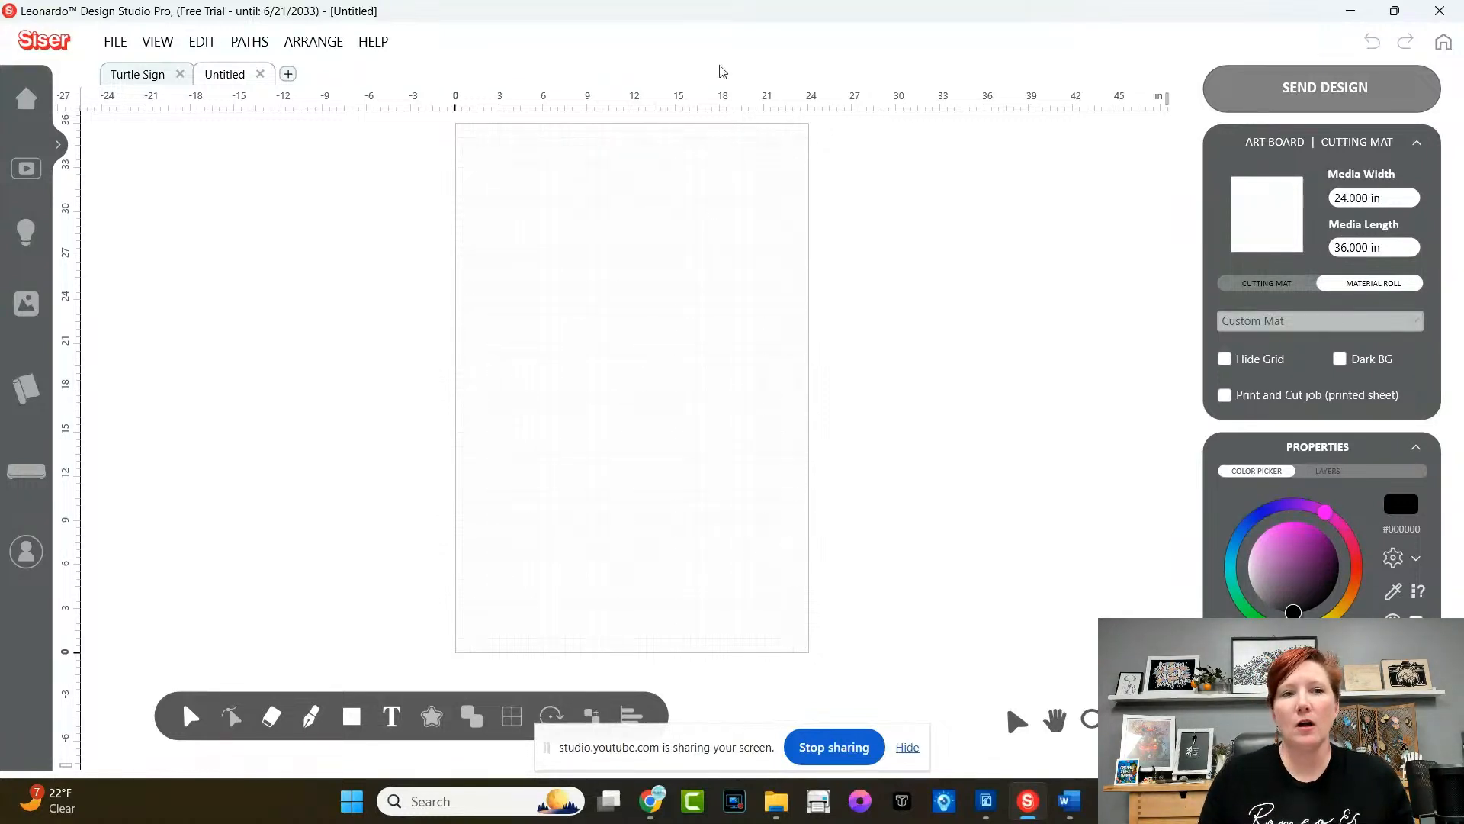
# - Open the Sea Turtles - 2 file that has the blue S thumbnail from the Sea Turtles - 2 folder
pyautogui.click(123, 44)
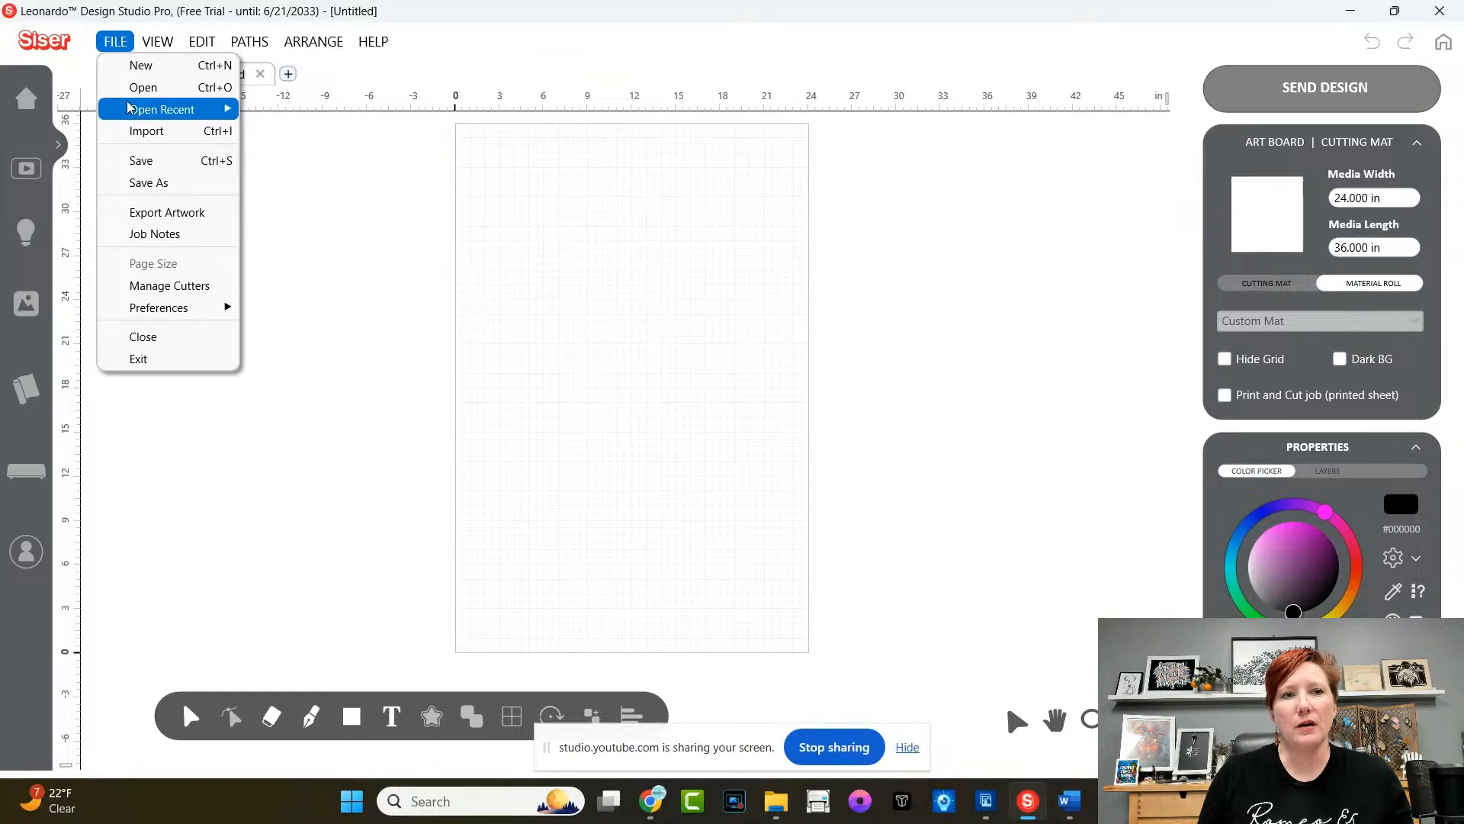
pyautogui.click(145, 87)
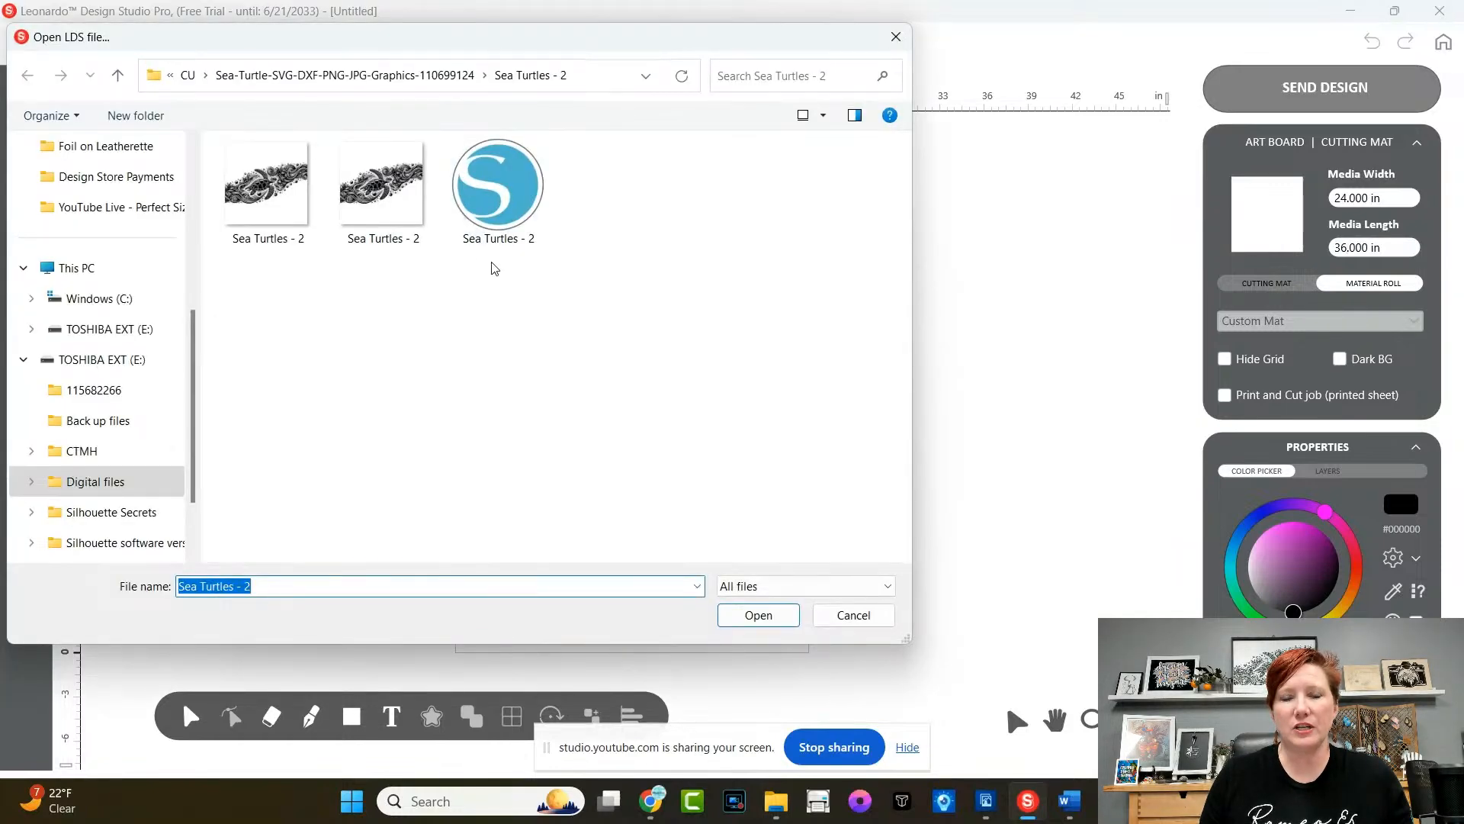
pyautogui.press('ctrl')
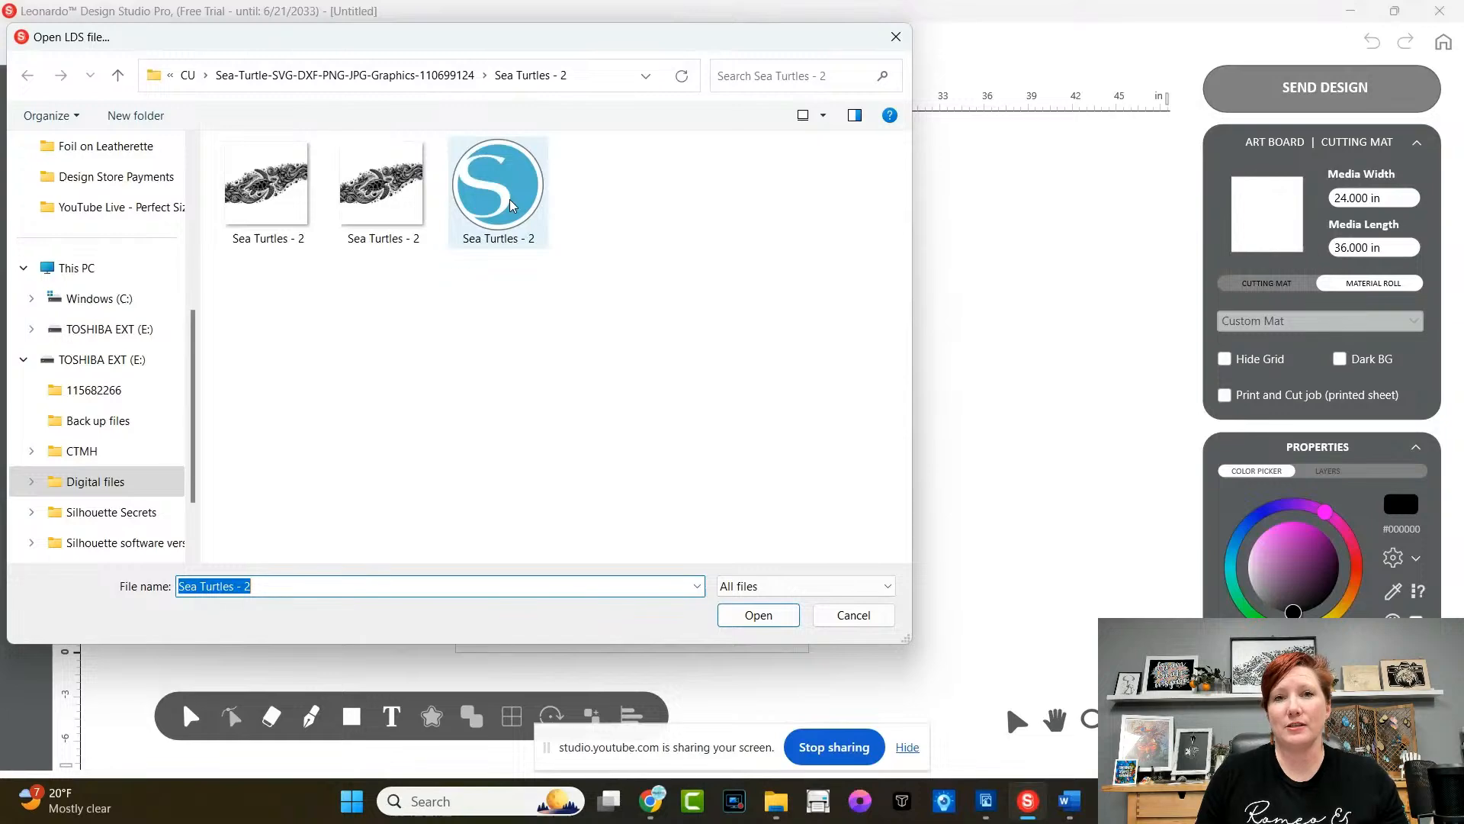
pyautogui.click(509, 202)
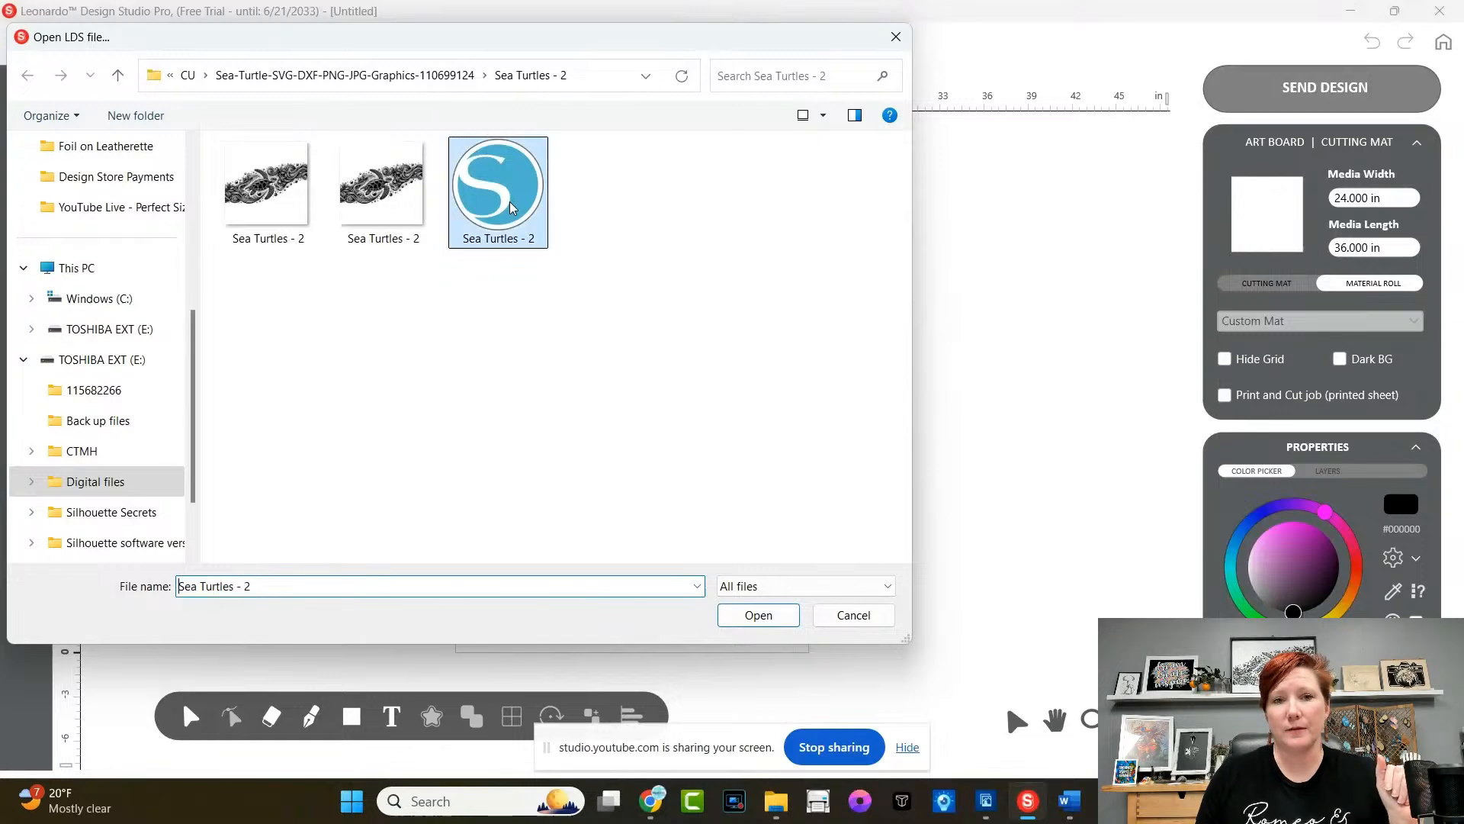
pyautogui.click(741, 623)
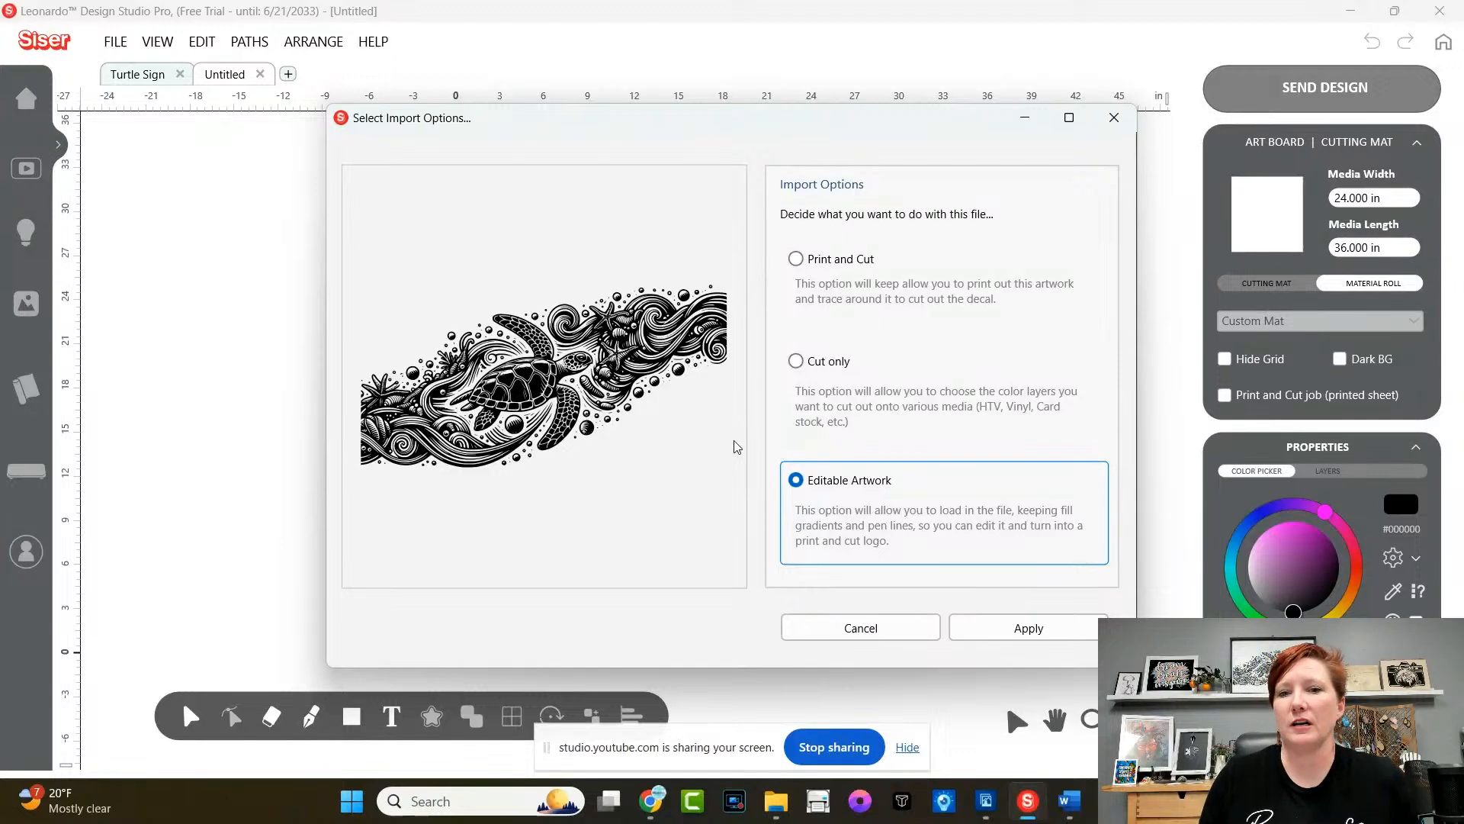
# - Import the turtle artwork as Cut only with one color layer, and collapse the art board settings
pyautogui.click(796, 362)
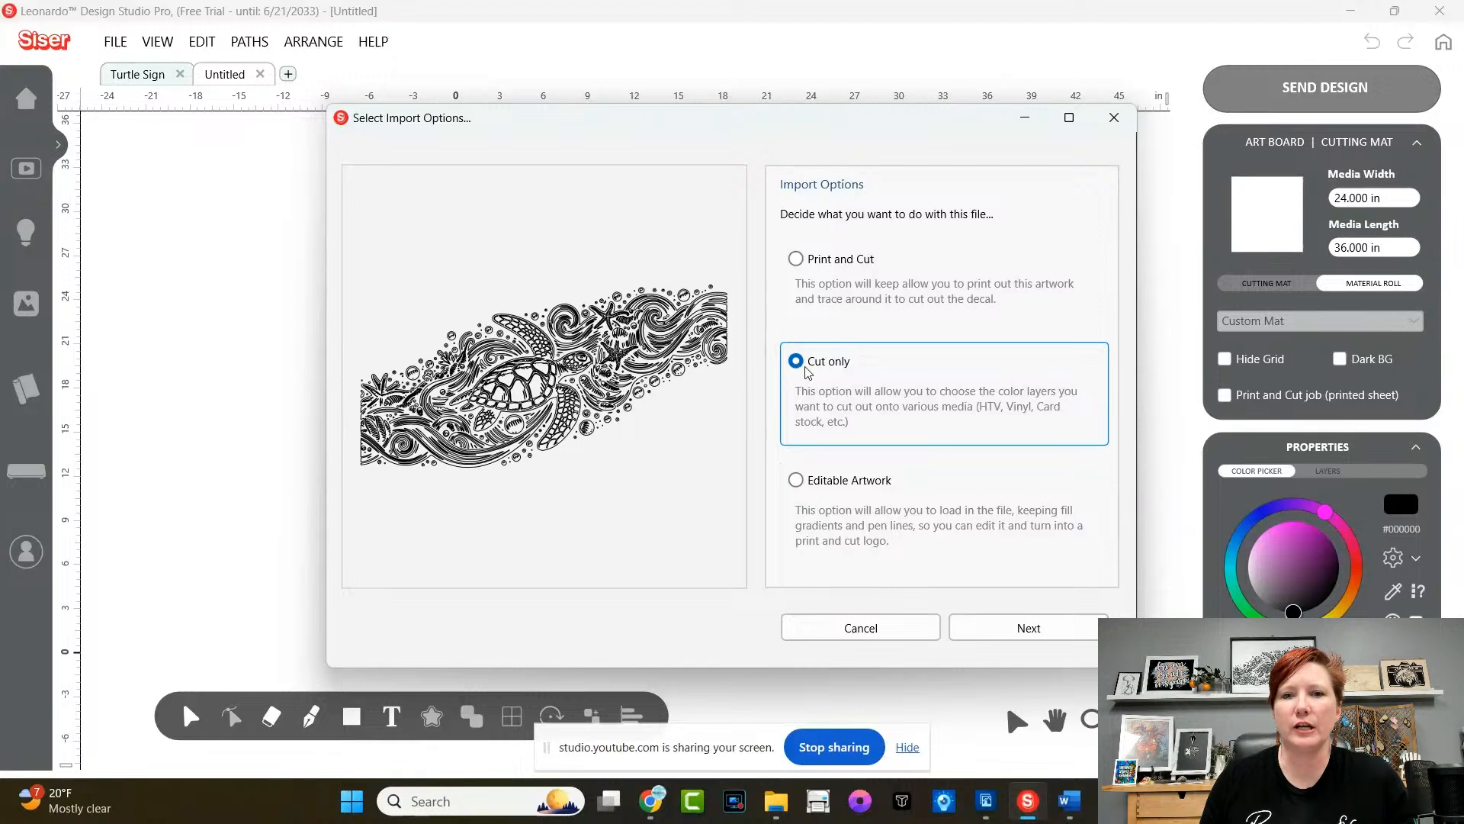
pyautogui.click(1003, 635)
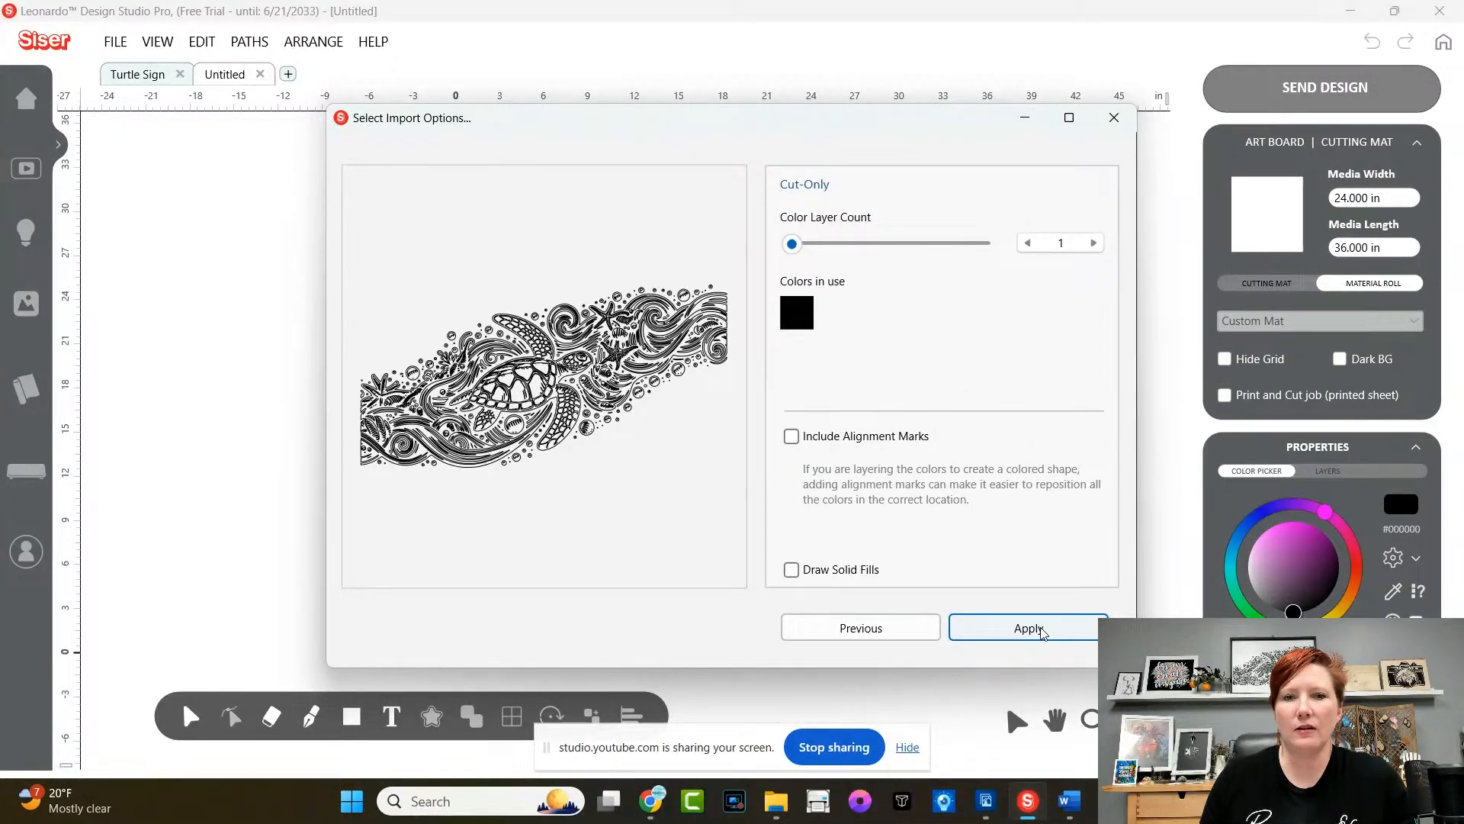
pyautogui.click(1027, 633)
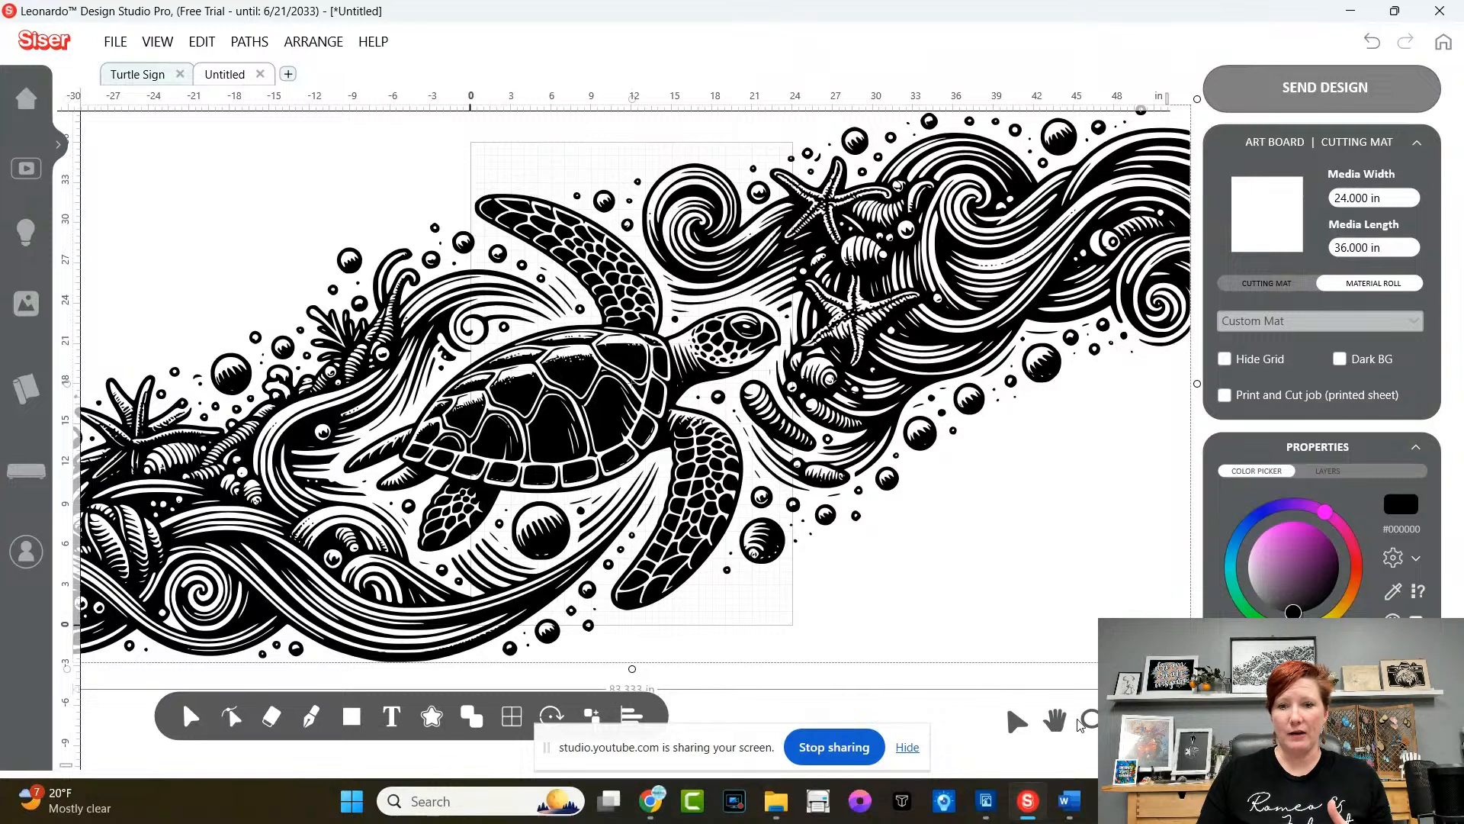
pyautogui.scroll(-4, 1008, 684)
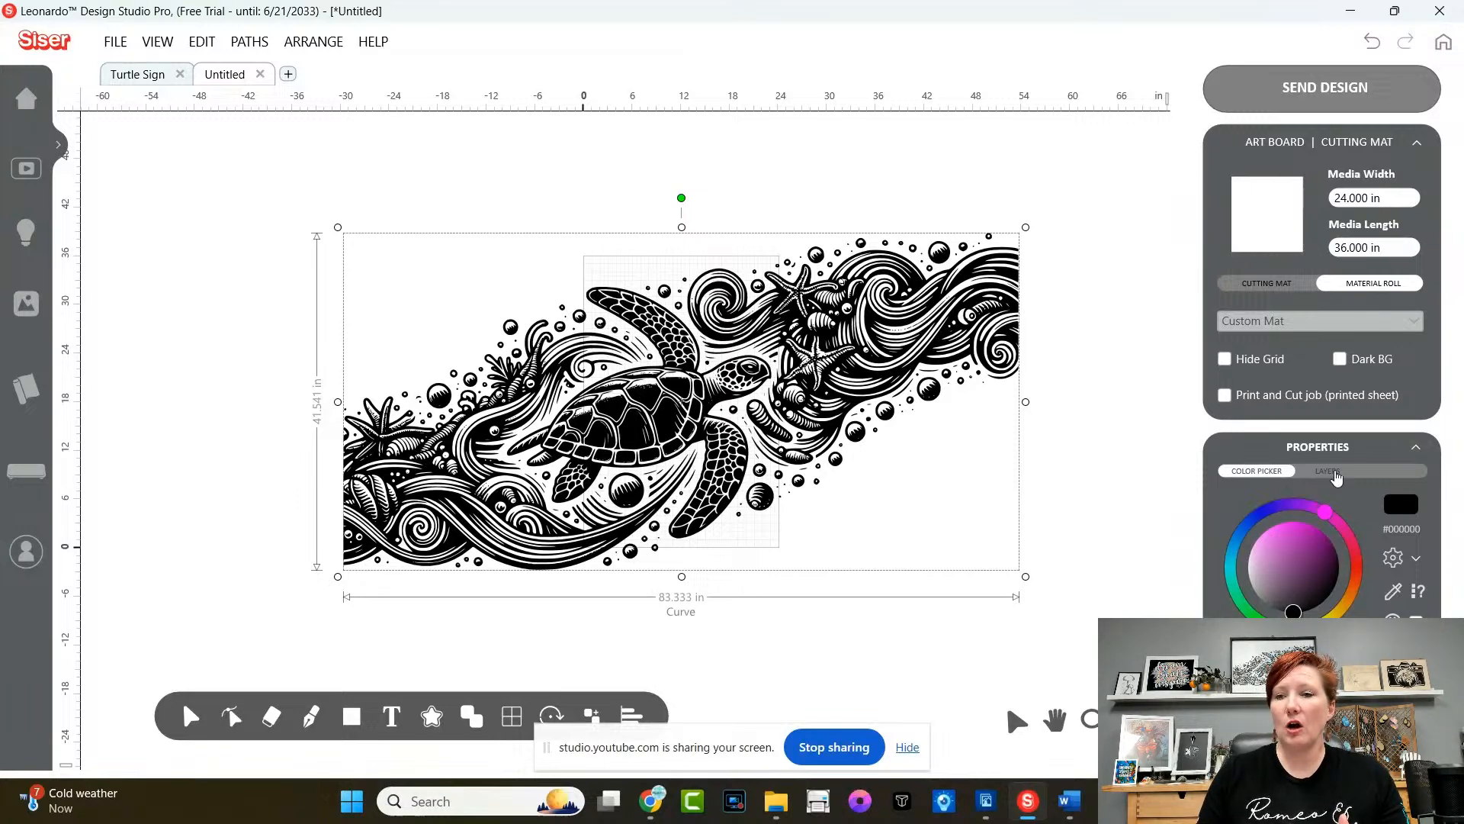
pyautogui.click(1417, 146)
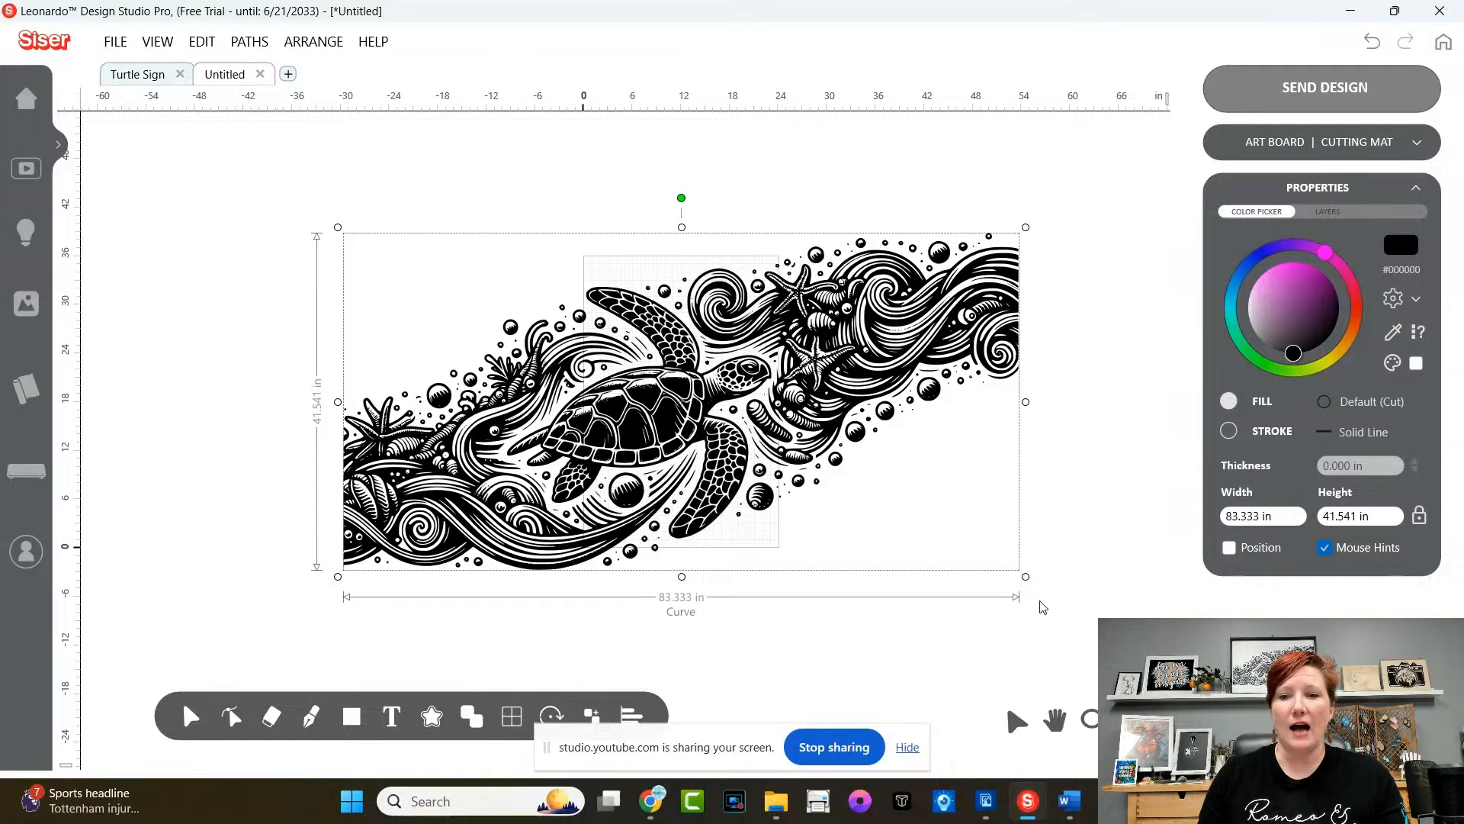
# - Try scaling the turtle artwork proportionally to about 67 by 33 in, and undo the resize
pyautogui.press('ctrl')
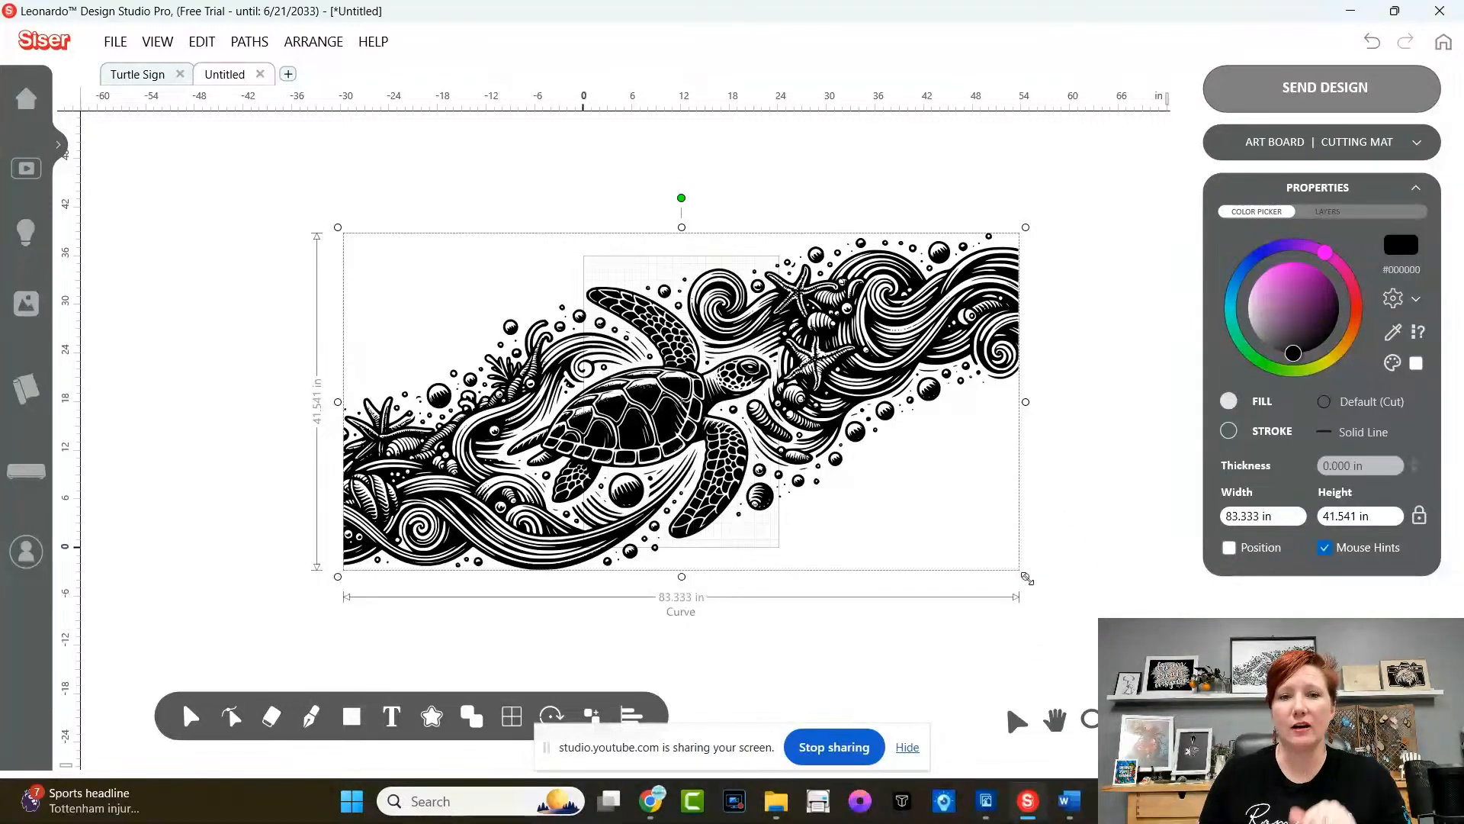
pyautogui.click(336, 577)
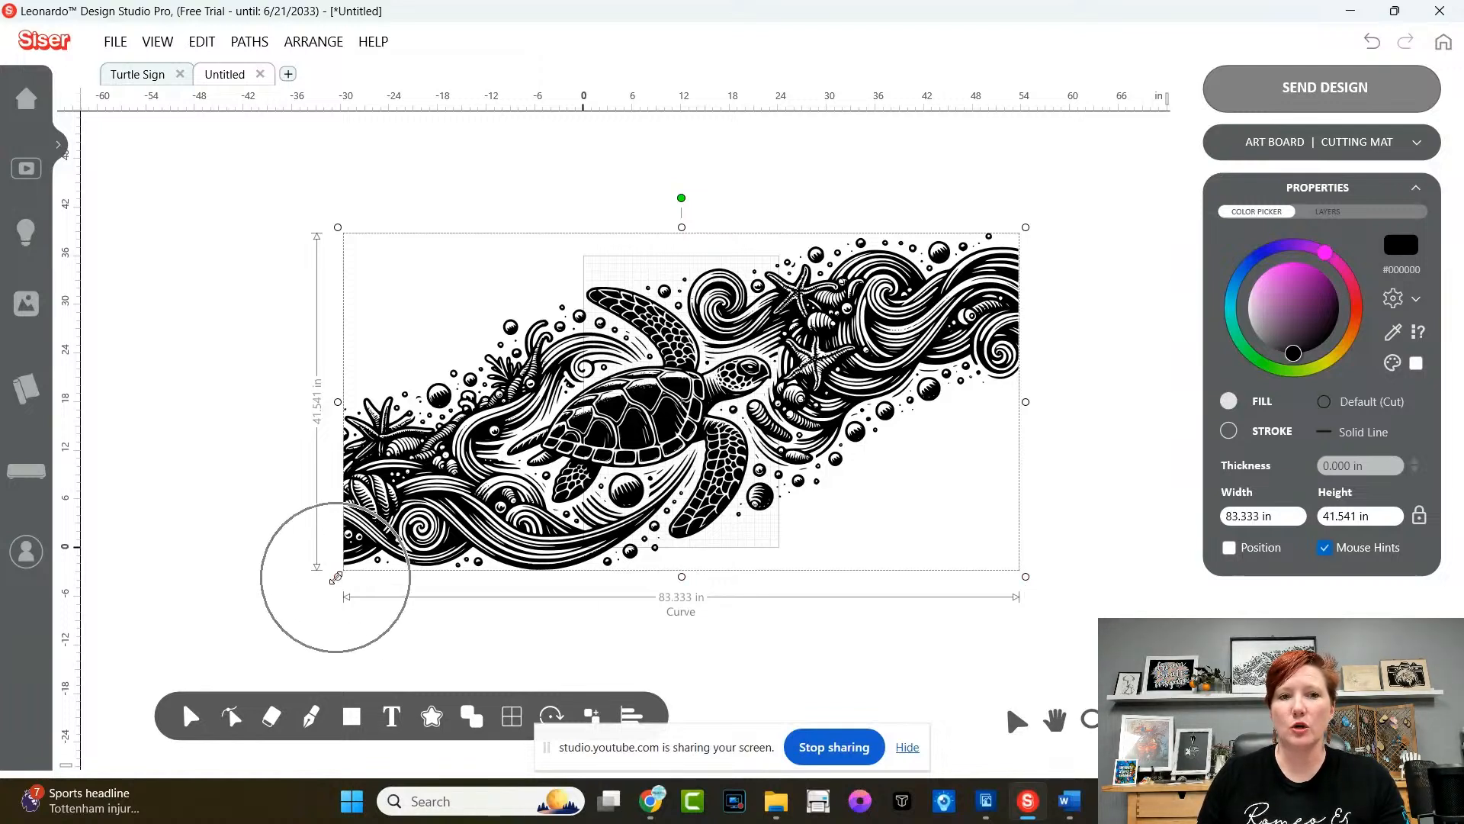
pyautogui.click(683, 577)
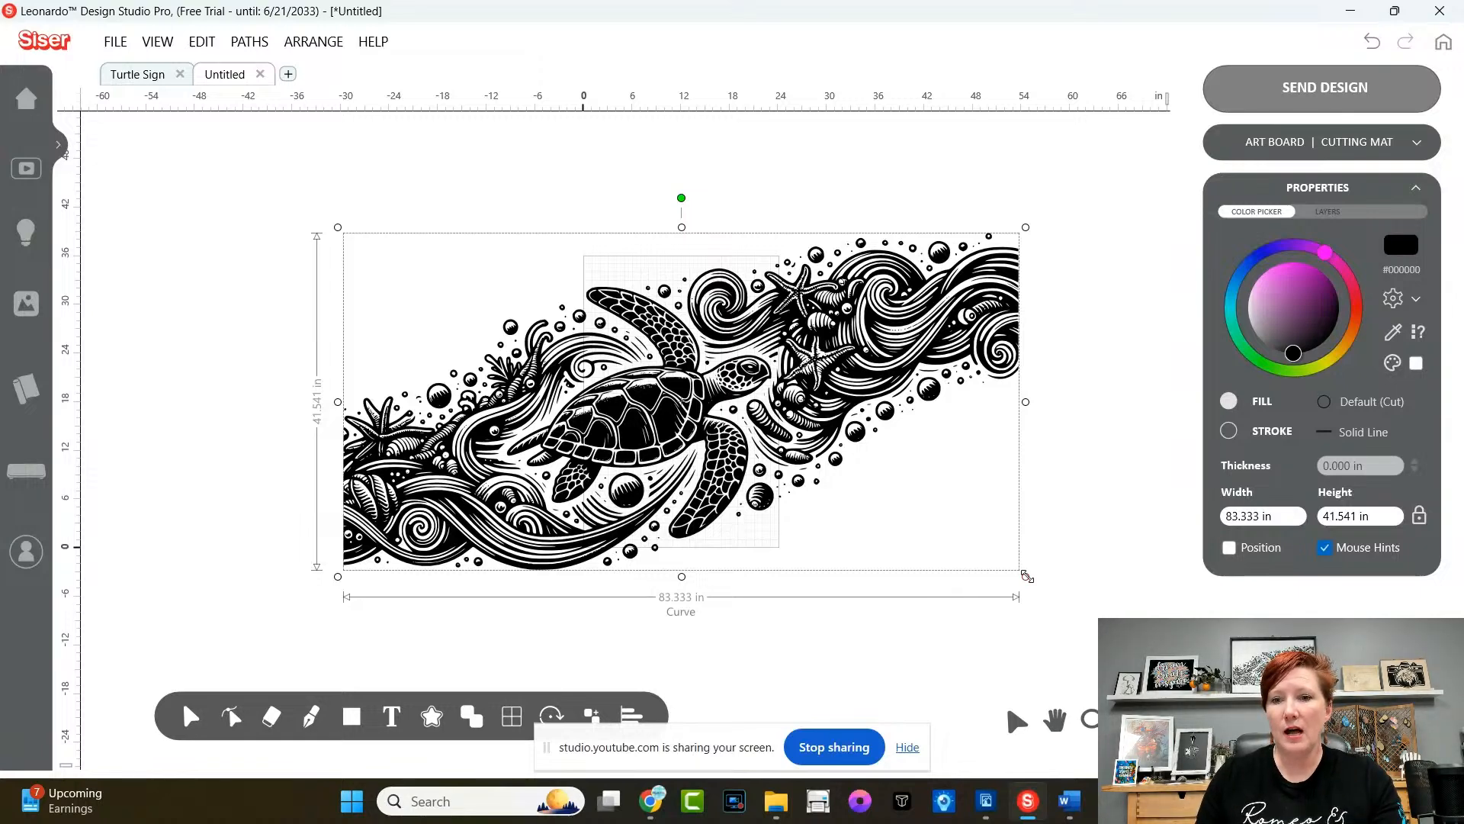
pyautogui.moveTo(1024, 577); pyautogui.dragTo(914, 488)
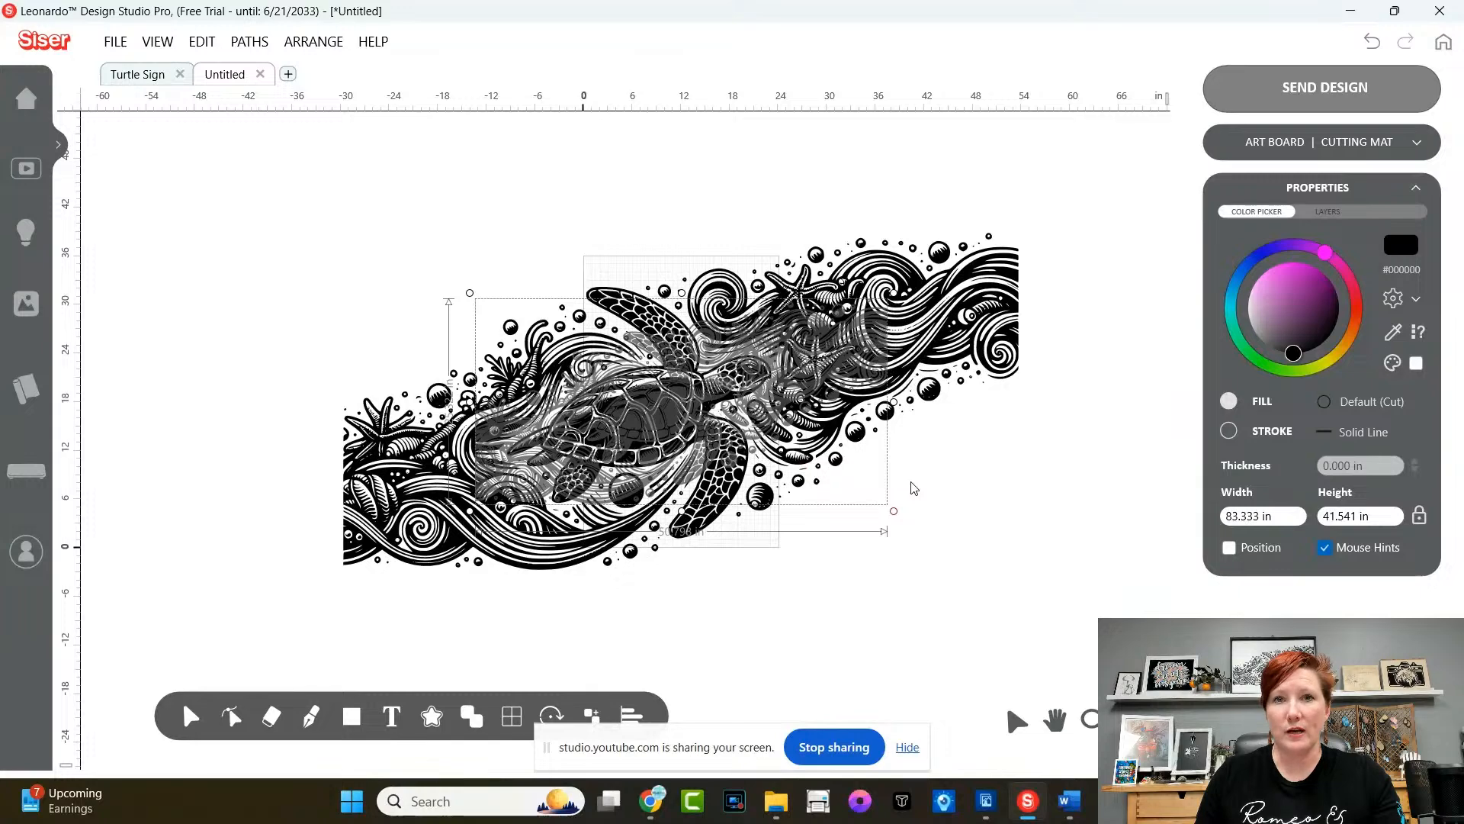
pyautogui.moveTo(914, 488); pyautogui.dragTo(915, 488)
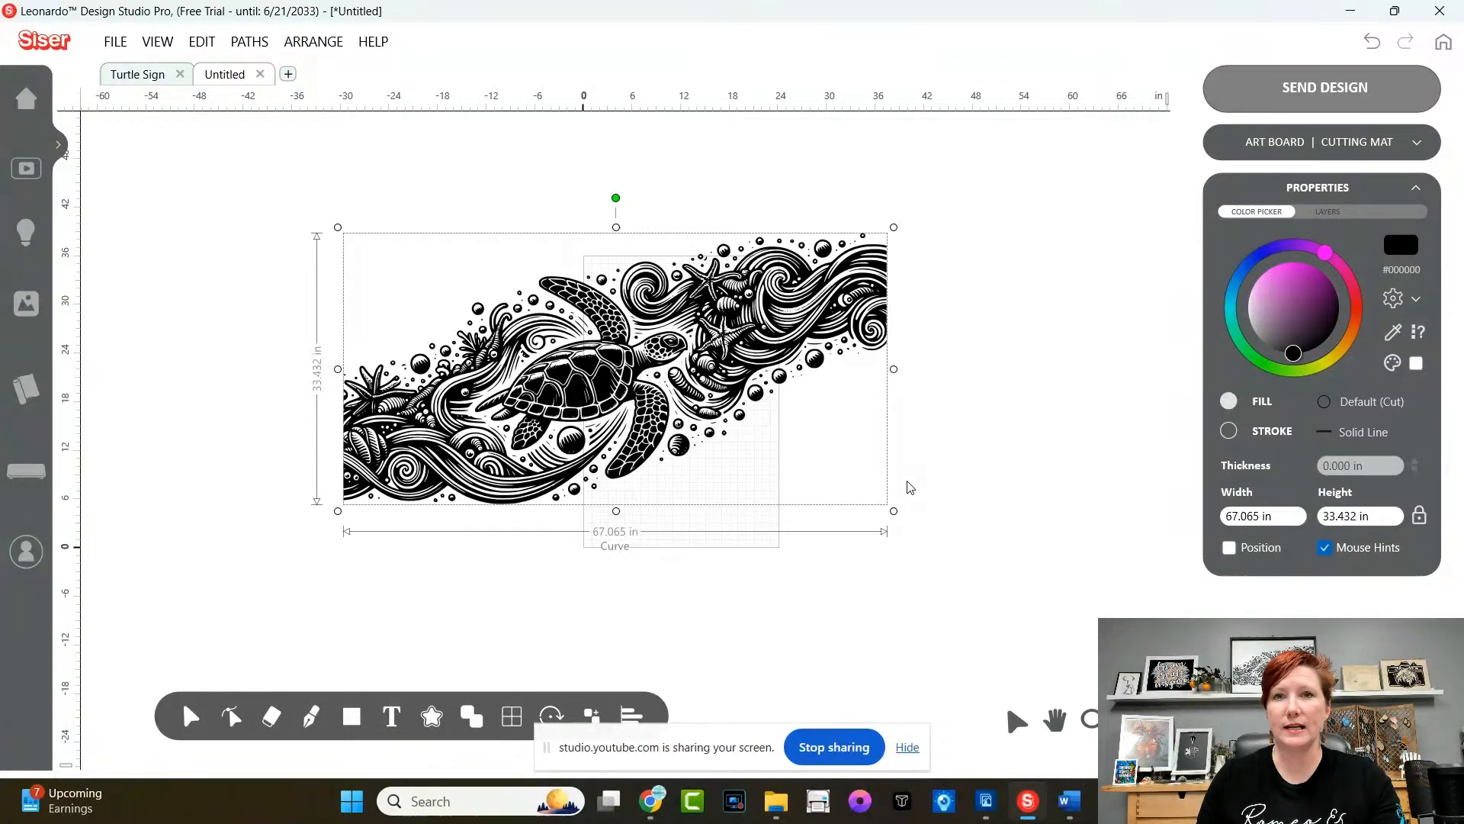
pyautogui.hotkey('ctrl', 'z')
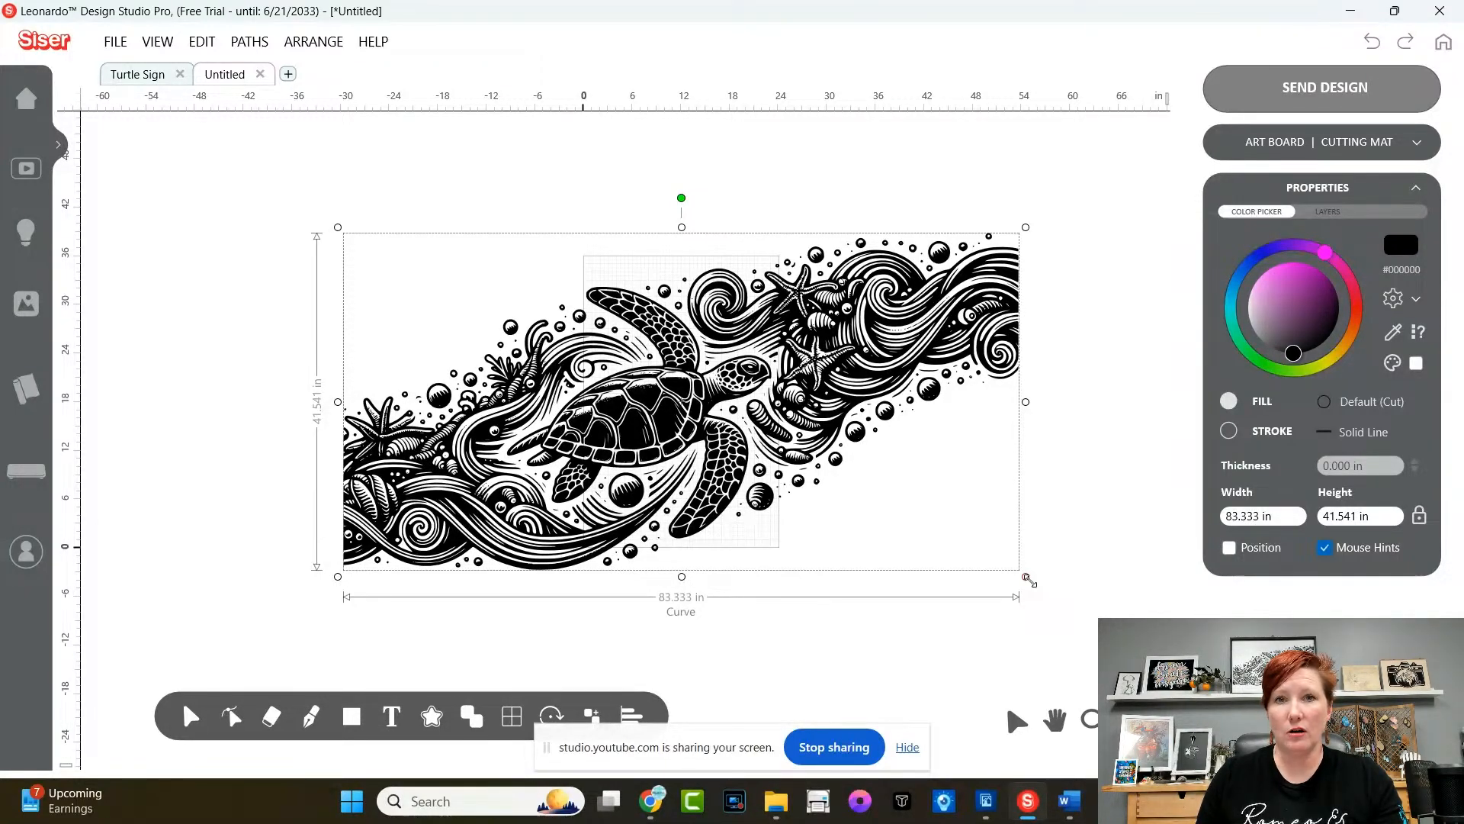
# - Try stretching the turtle artwork out of proportion to about 45 by 44 in, and undo the distortion
pyautogui.moveTo(1029, 580); pyautogui.dragTo(685, 607)
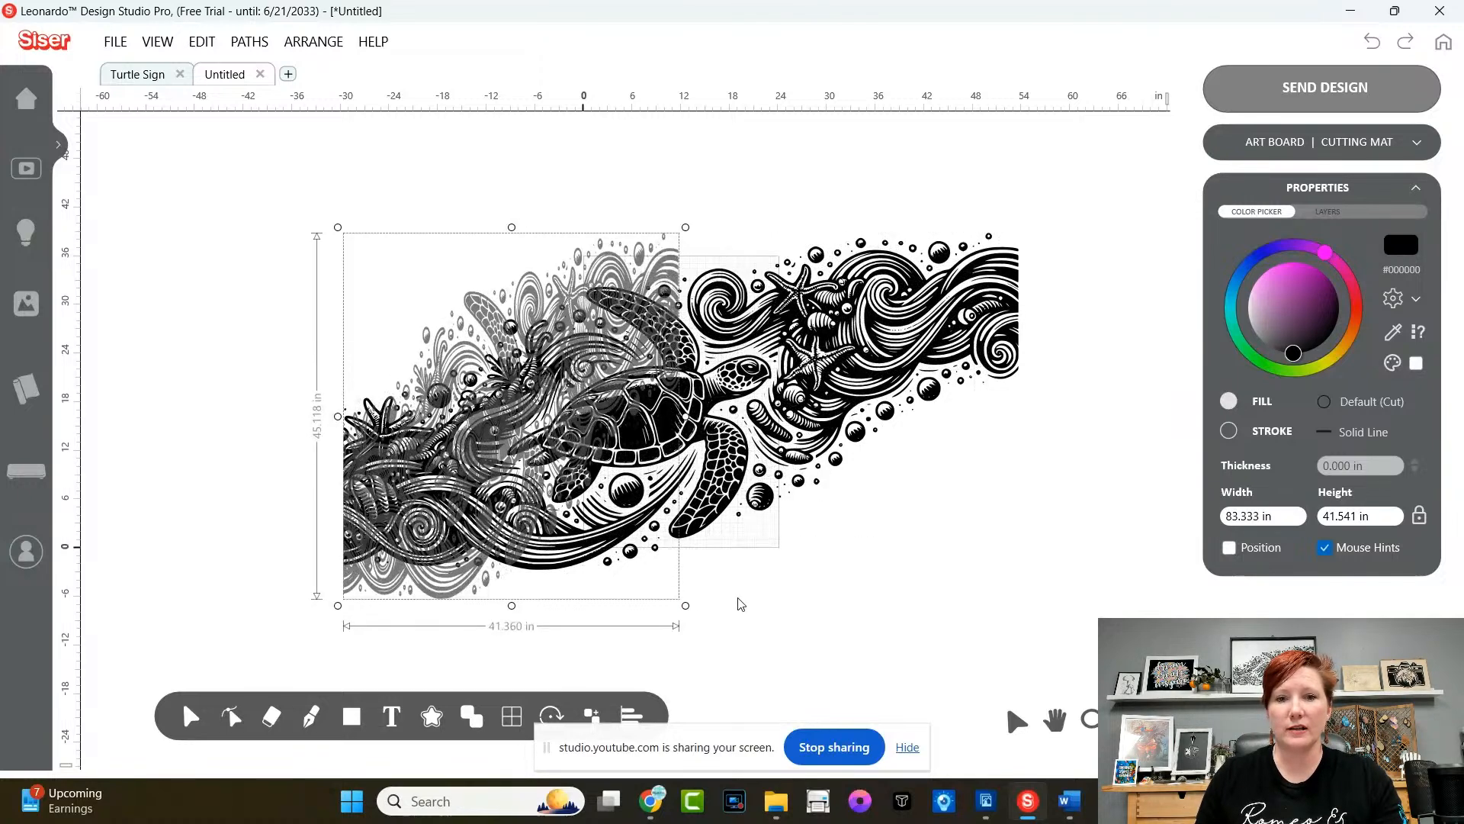
pyautogui.click(807, 589)
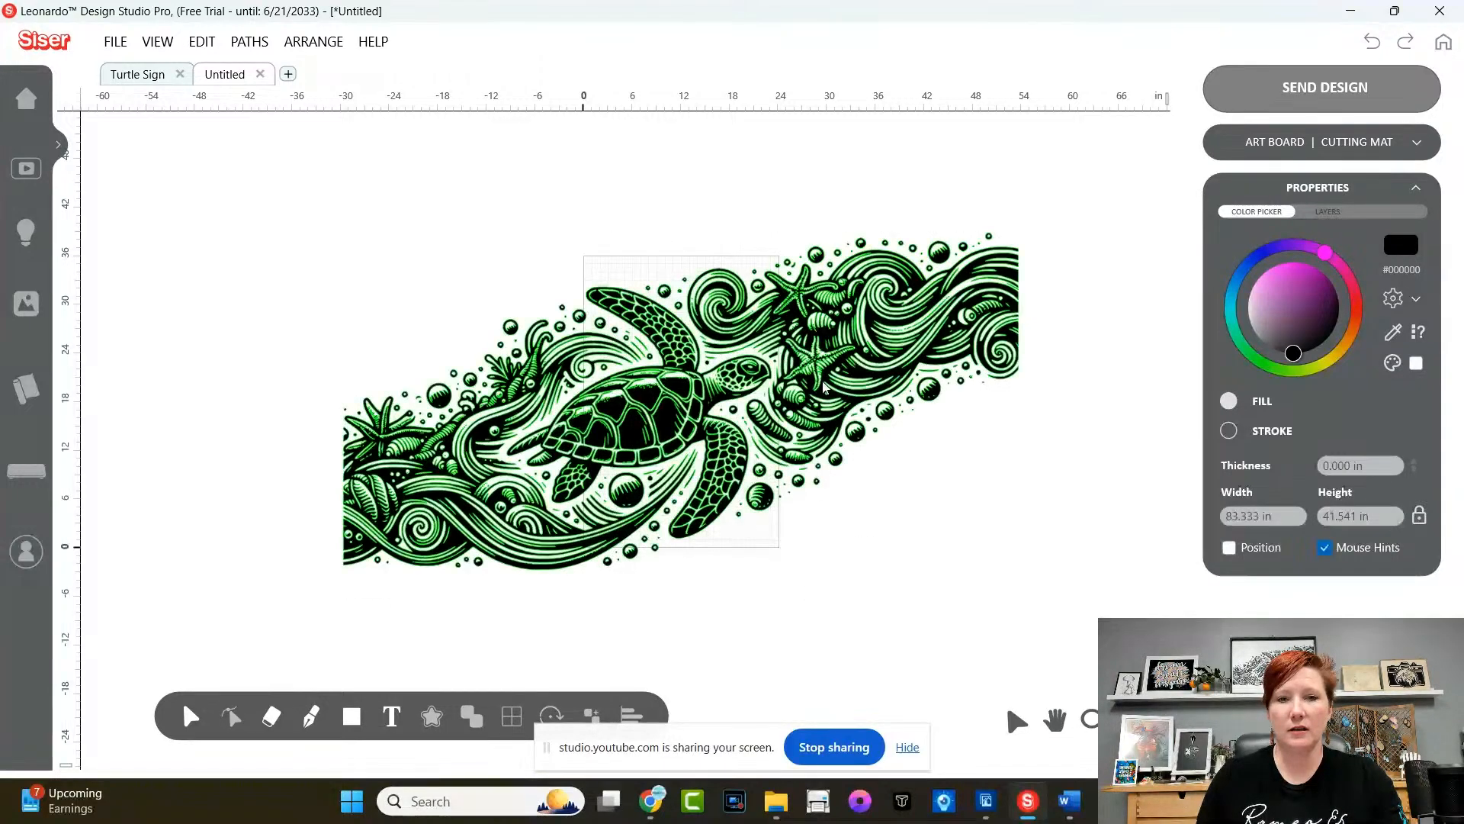
pyautogui.click(992, 434)
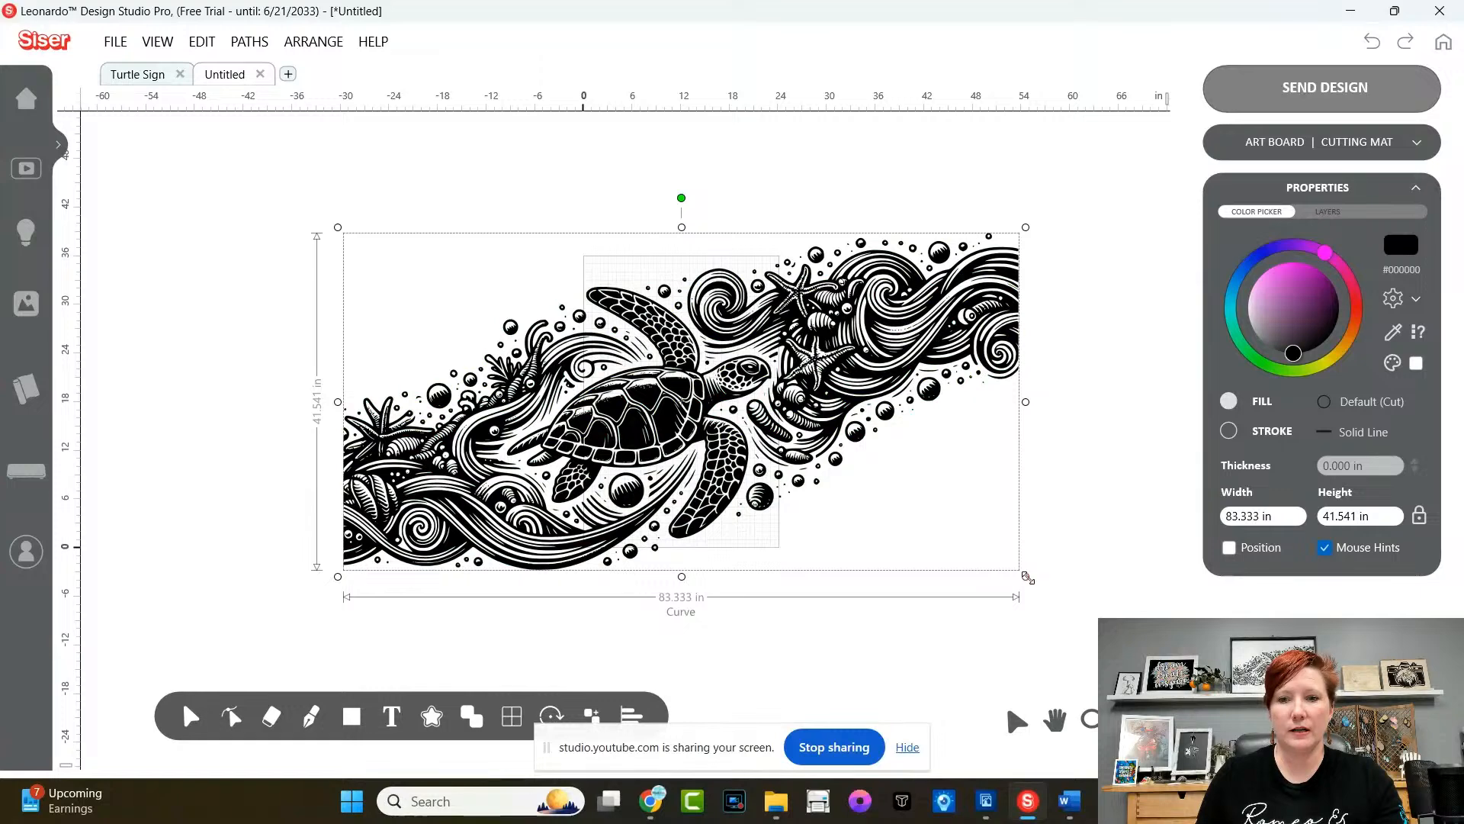
pyautogui.moveTo(960, 591); pyautogui.dragTo(912, 553)
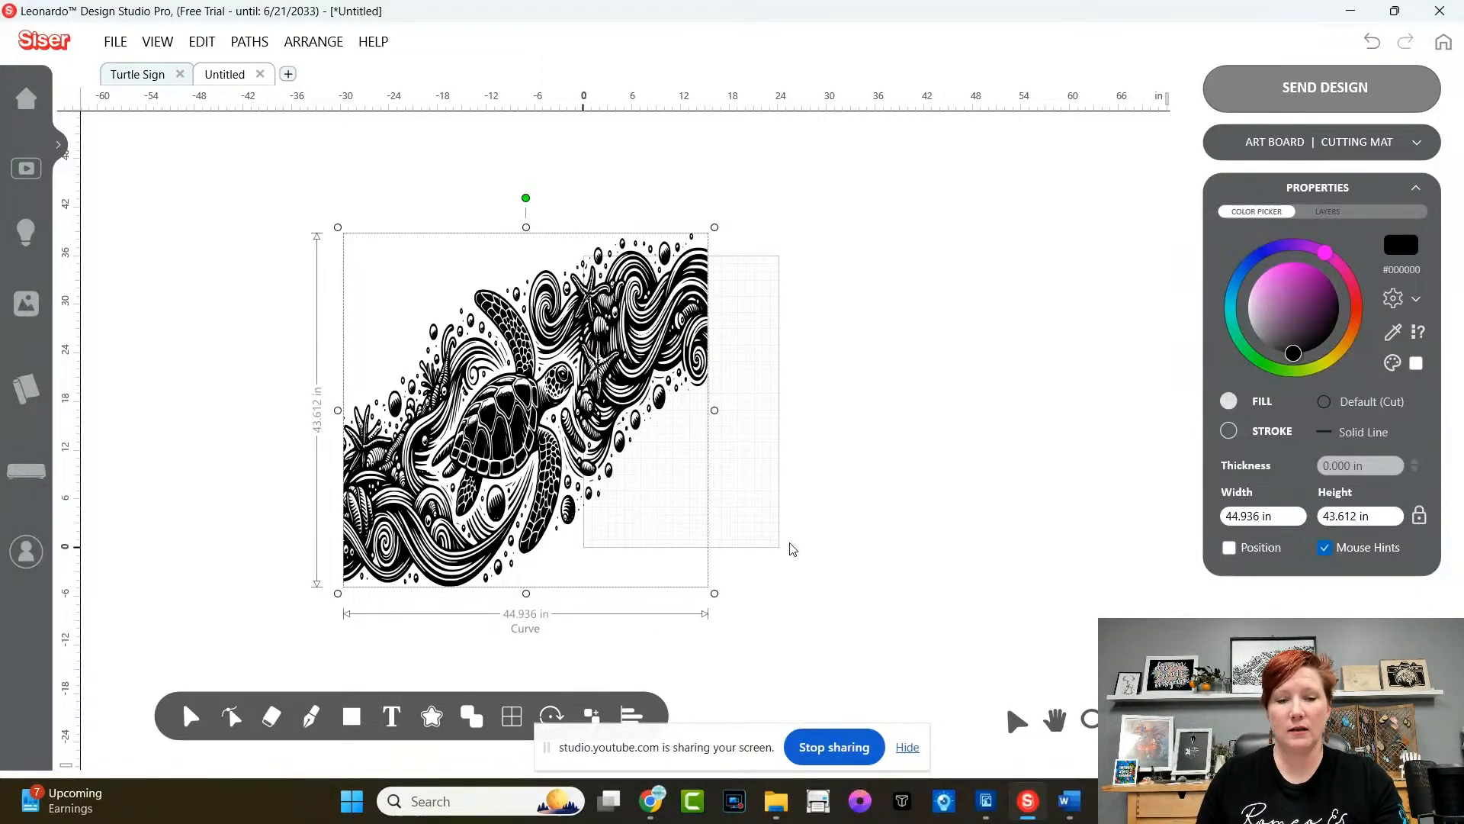
pyautogui.hotkey('ctrl', 'z')
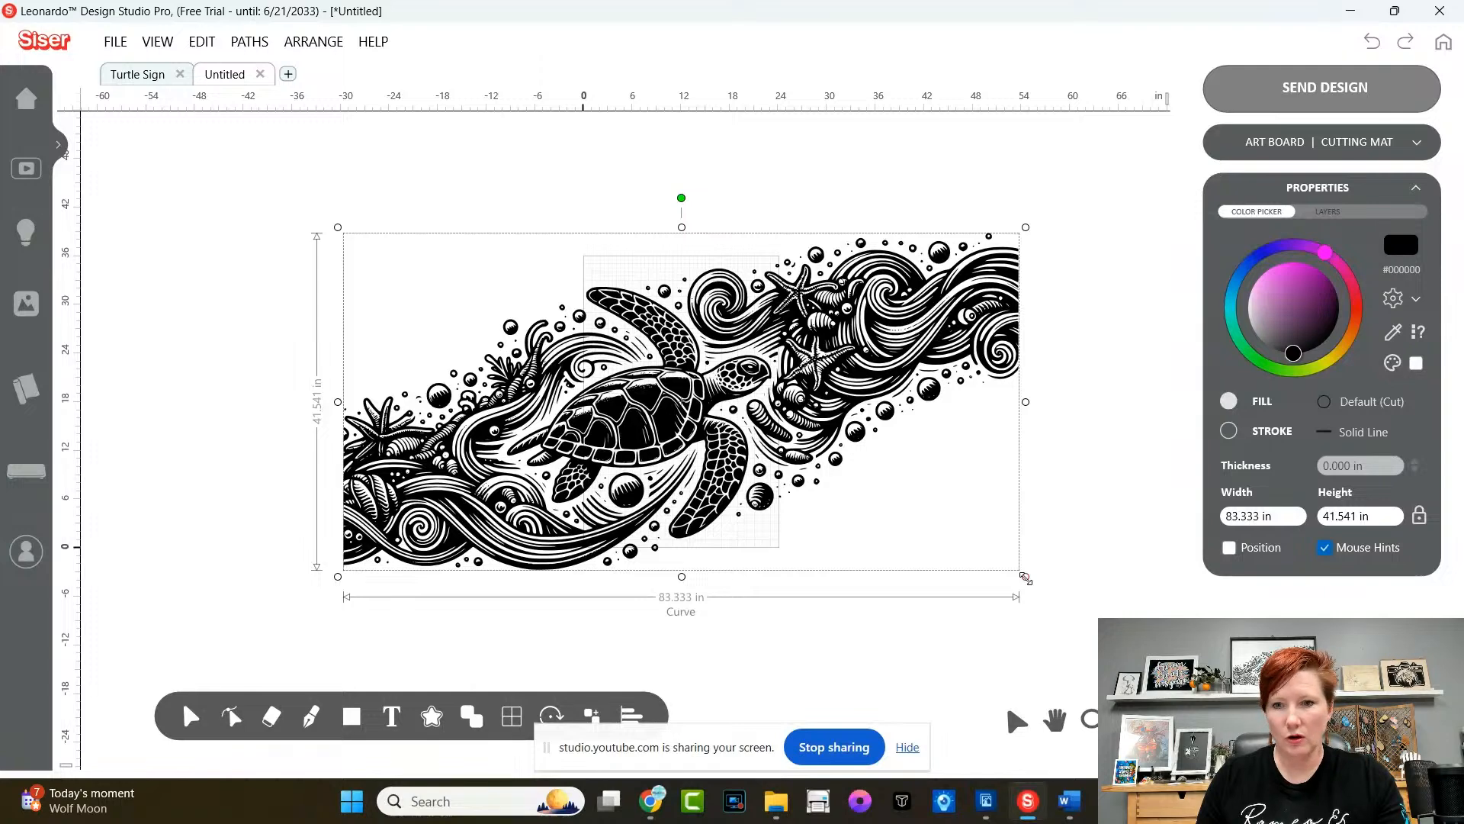
# - Try scaling the turtle artwork proportionally down to about 67 in wide and back up to about 83 in, and revert the resizing
pyautogui.moveTo(1025, 578); pyautogui.dragTo(913, 482)
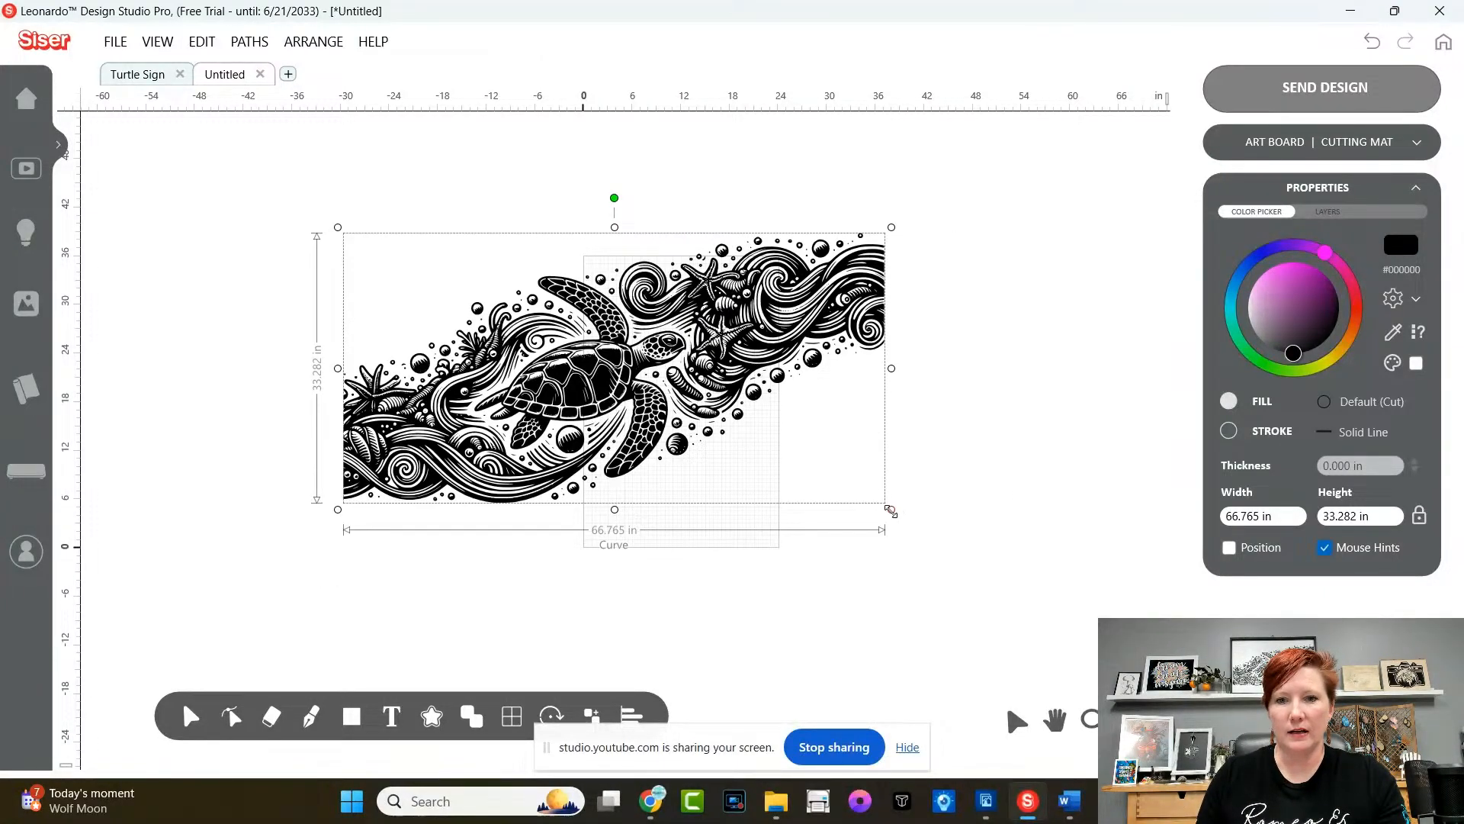
pyautogui.click(842, 460)
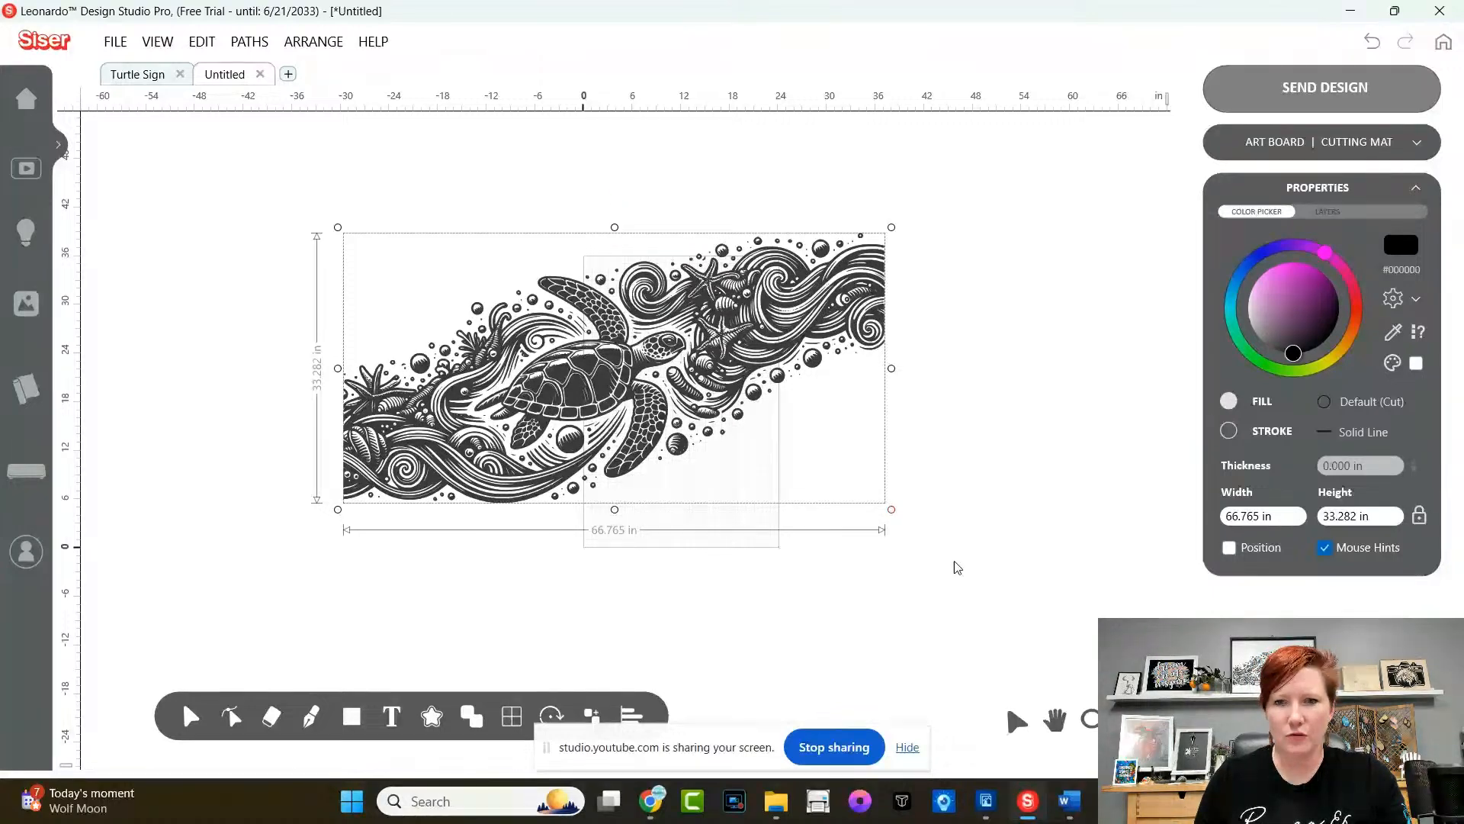
pyautogui.moveTo(892, 511); pyautogui.dragTo(1024, 575)
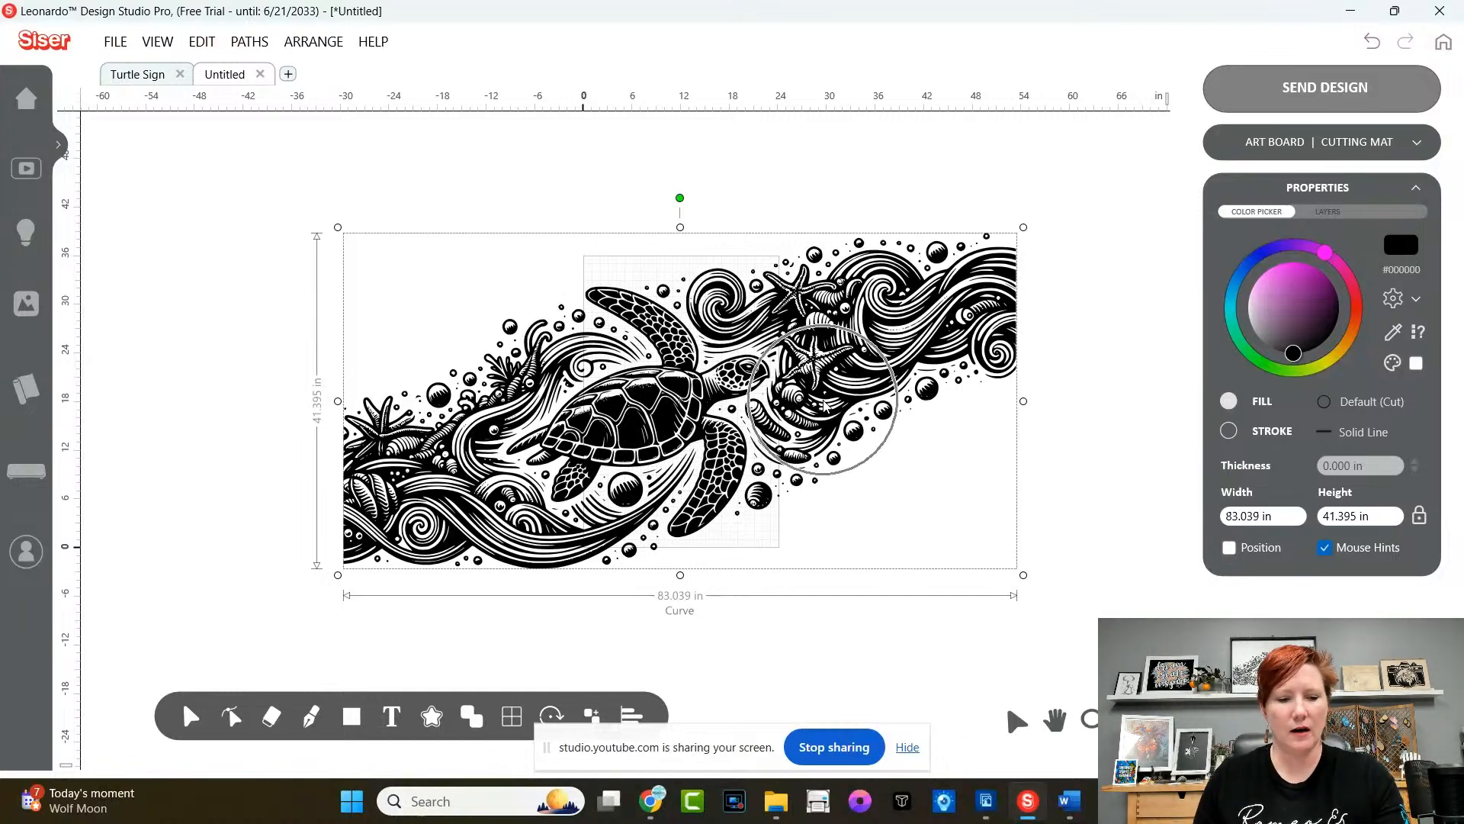
pyautogui.hotkey('ctrl', 'z')
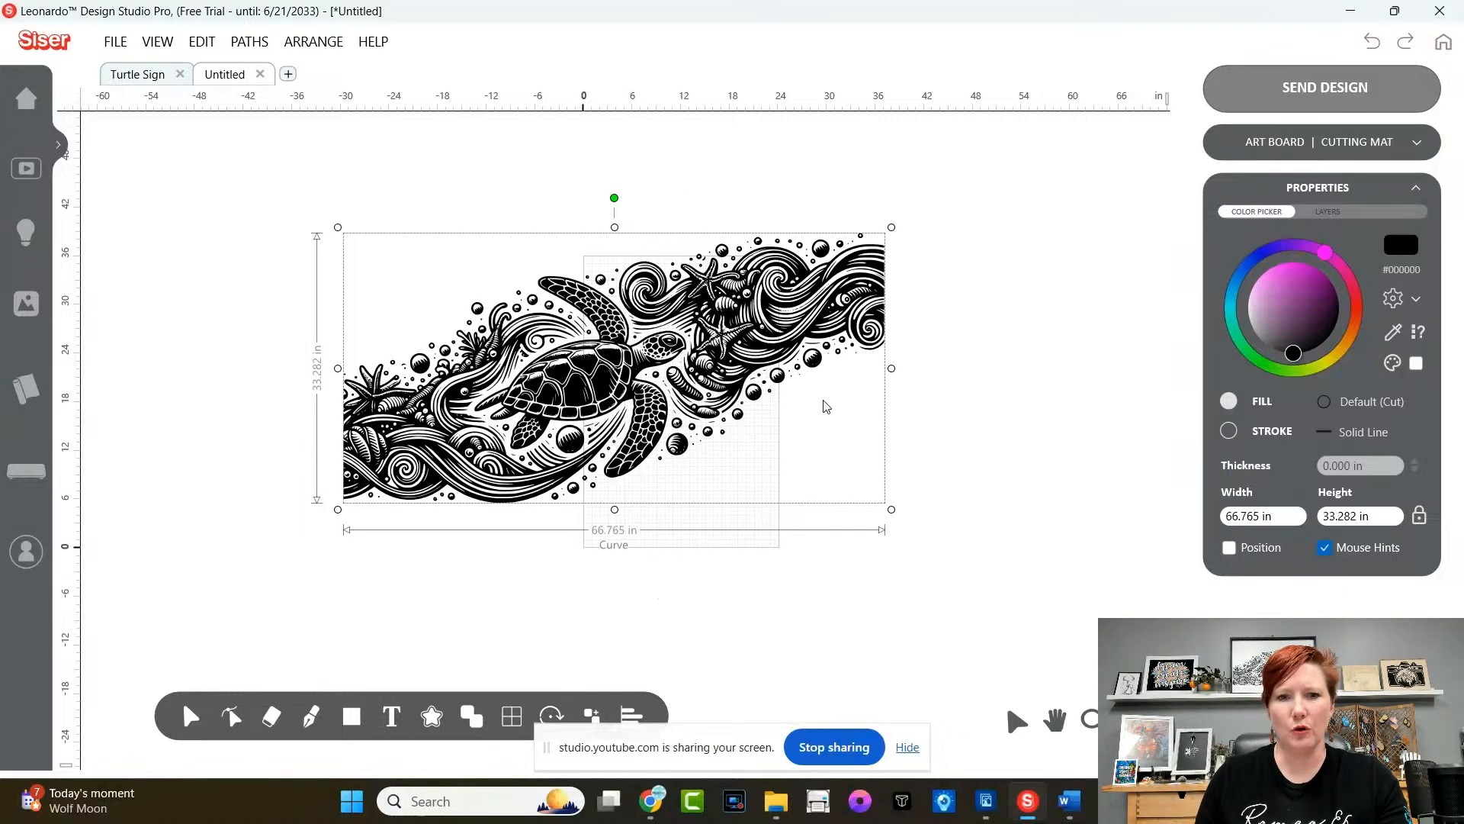
pyautogui.hotkey('ctrl', 'y')
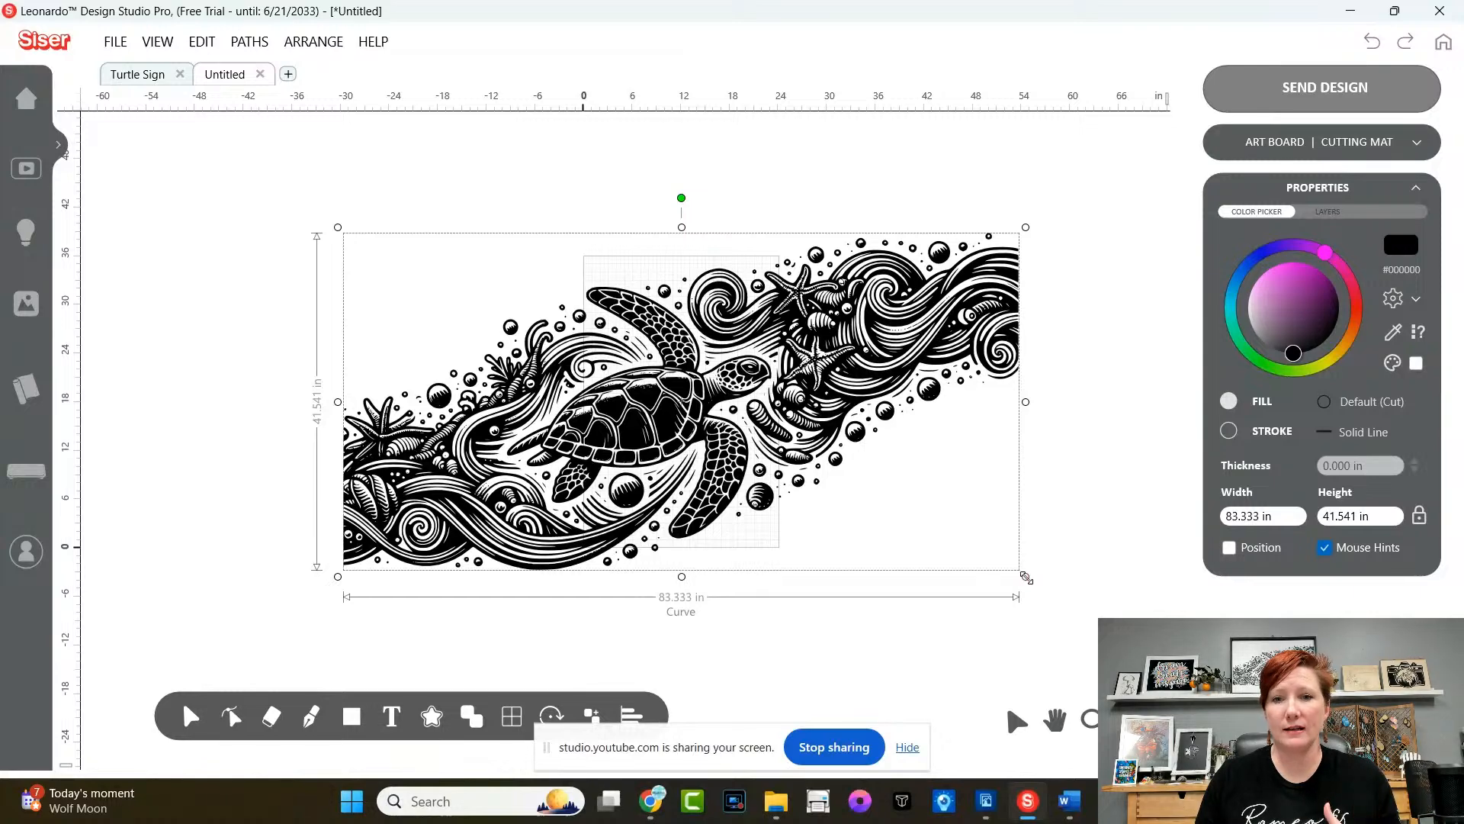
# - Scale the turtle artwork proportionally to about 25.8 by 12.8 in and position it at the upper end of the art board
pyautogui.moveTo(1025, 577); pyautogui.dragTo(680, 271)
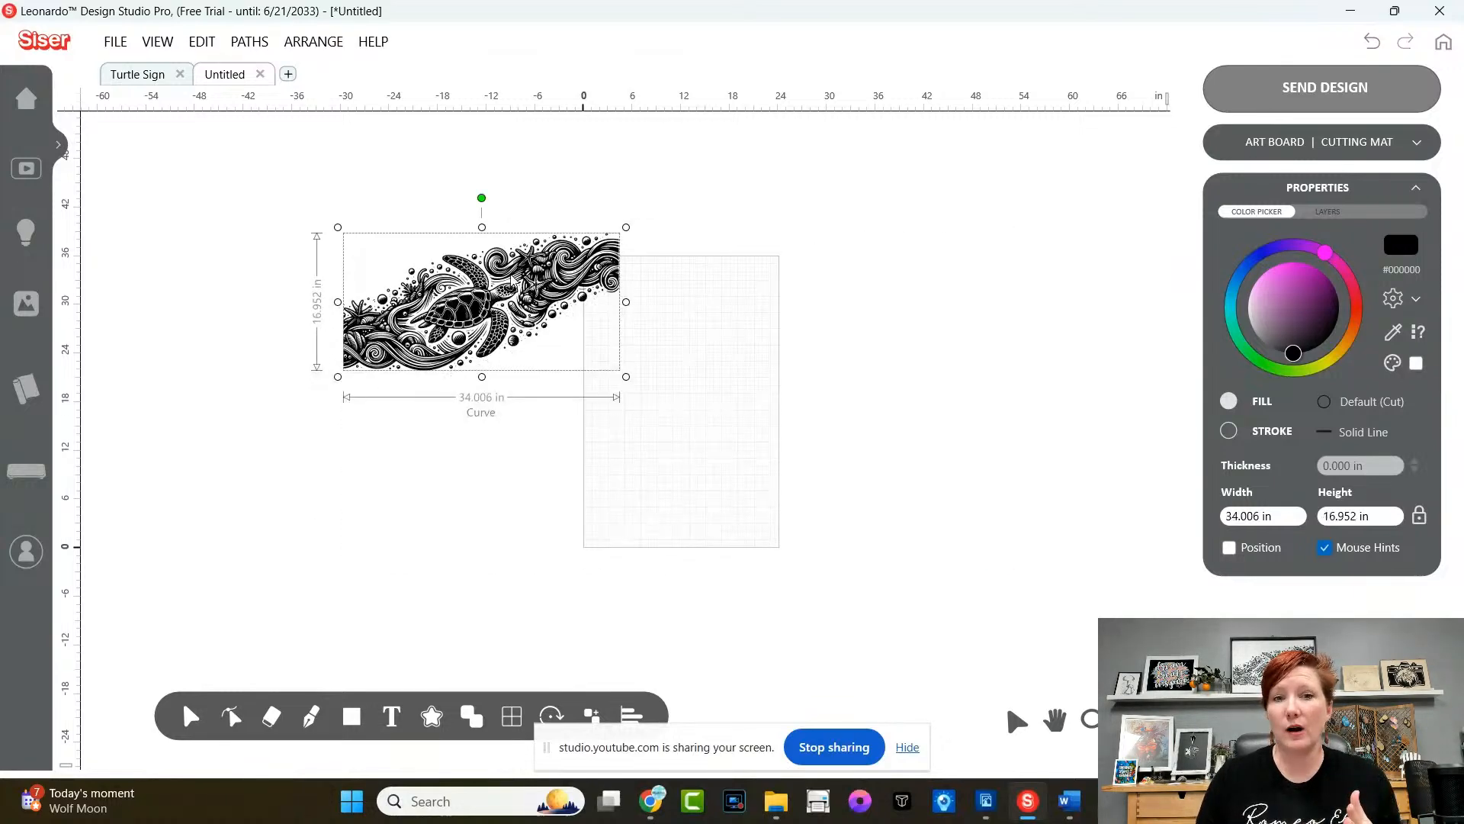
pyautogui.moveTo(478, 300); pyautogui.dragTo(681, 321)
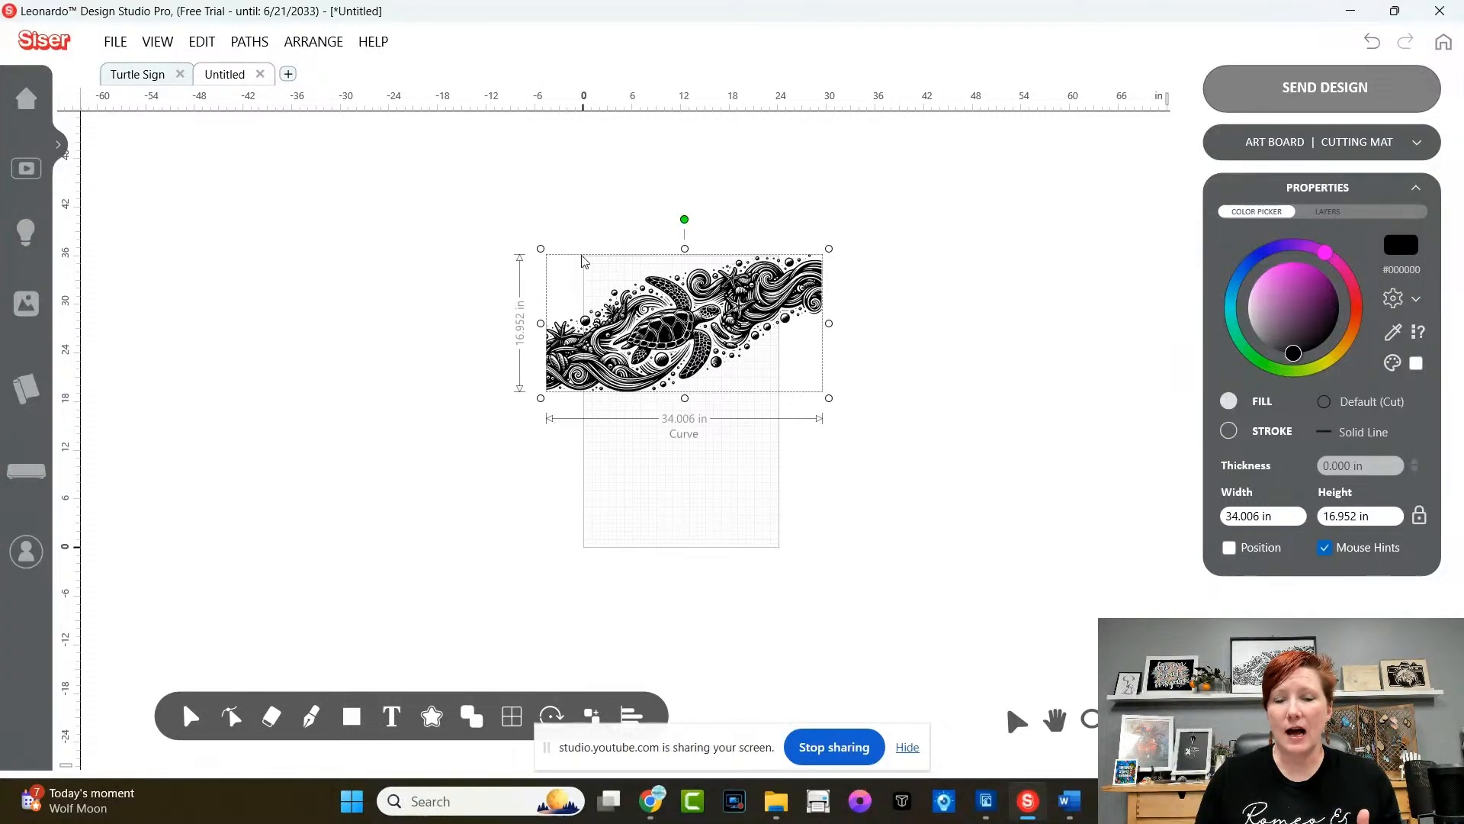
pyautogui.moveTo(829, 398); pyautogui.dragTo(761, 366)
pyautogui.moveTo(652, 307); pyautogui.dragTo(672, 312)
pyautogui.click(1173, 719)
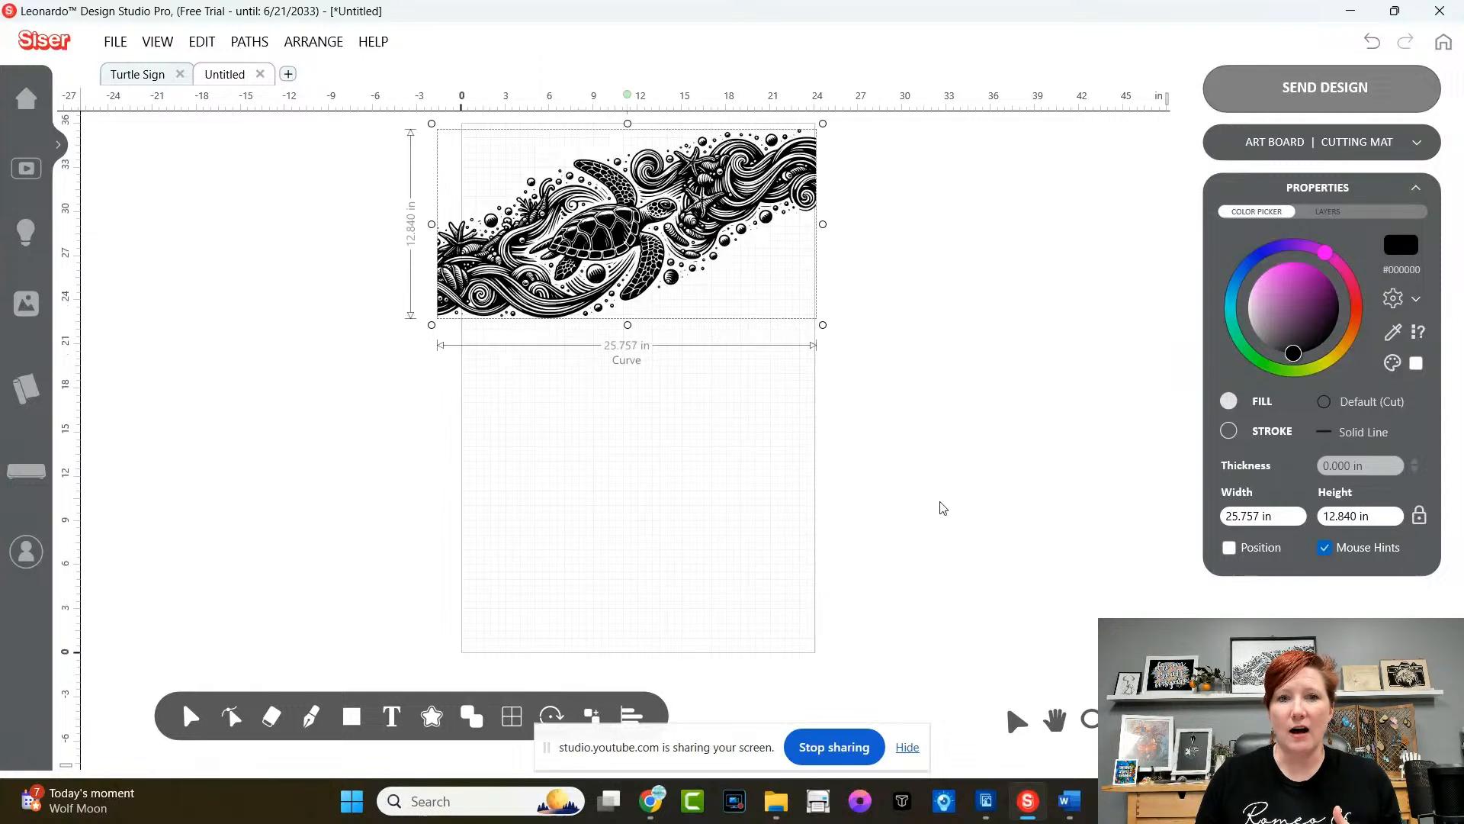
# - Scale the turtle artwork proportionally to about 23.9 by 11.9 in, and set its width to 36 in with the proportions locked
pyautogui.moveTo(439, 324); pyautogui.dragTo(468, 310)
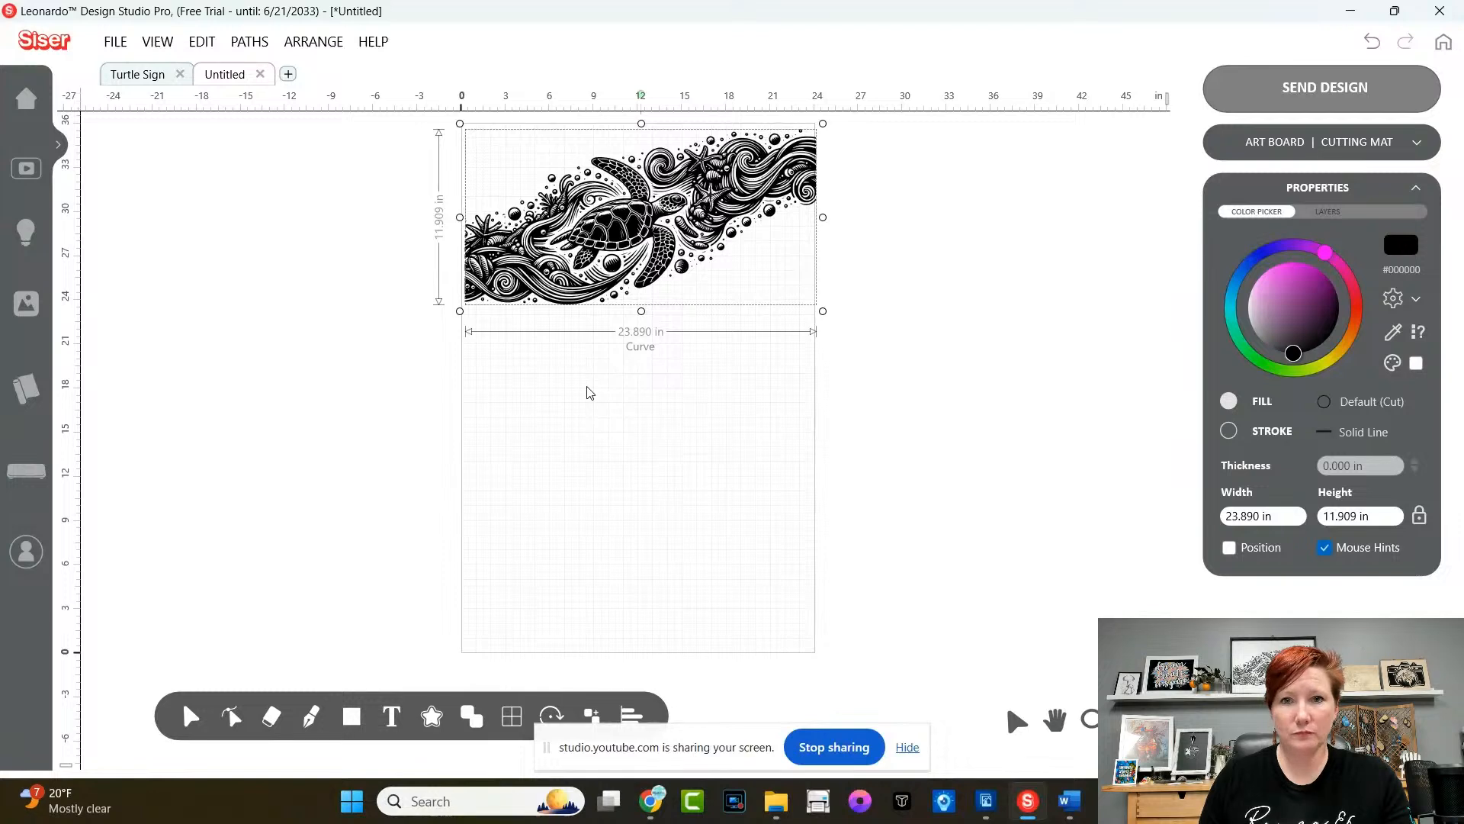
pyautogui.click(632, 344)
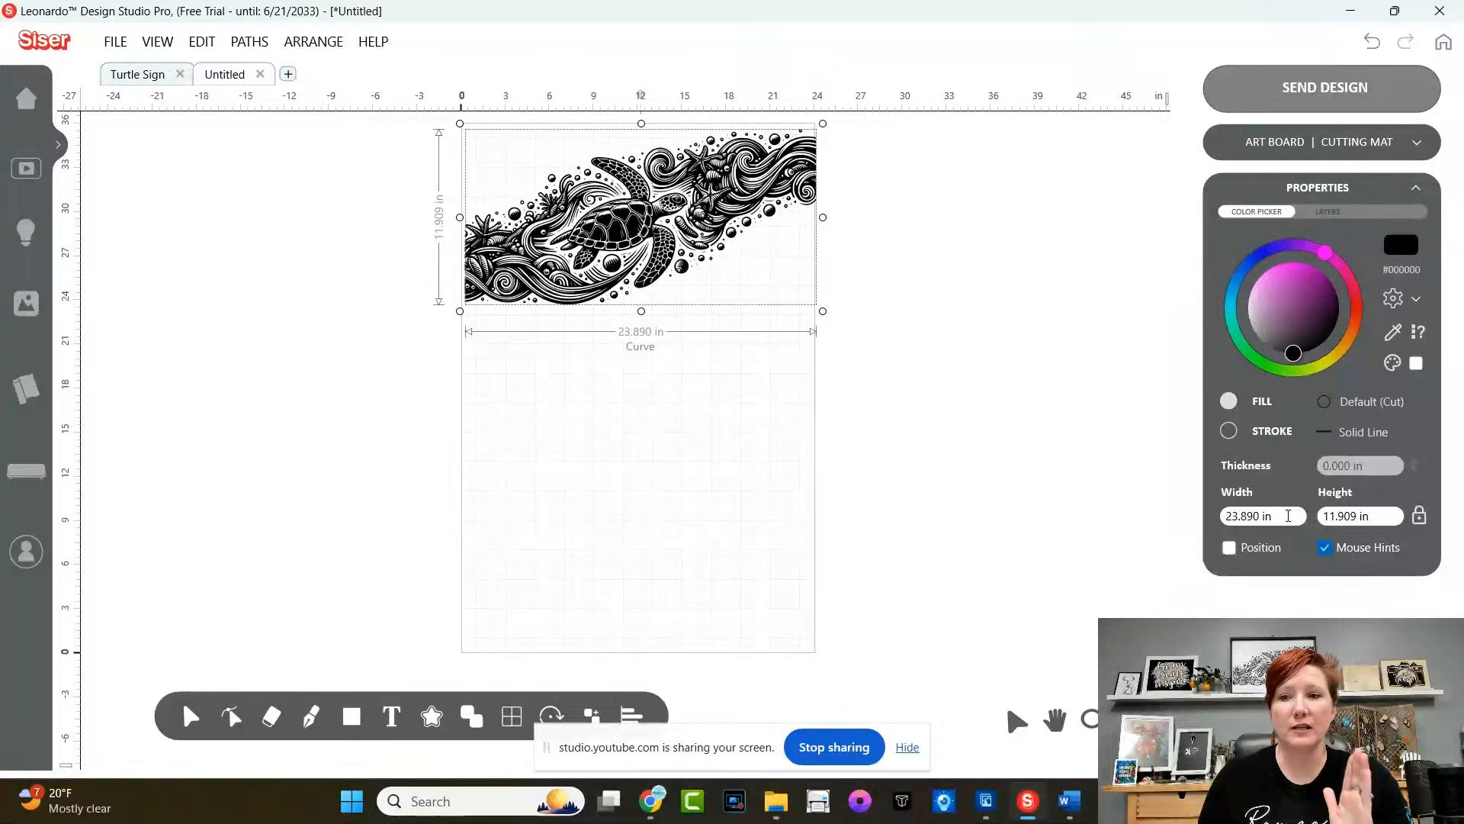
pyautogui.moveTo(1288, 512); pyautogui.dragTo(1210, 517)
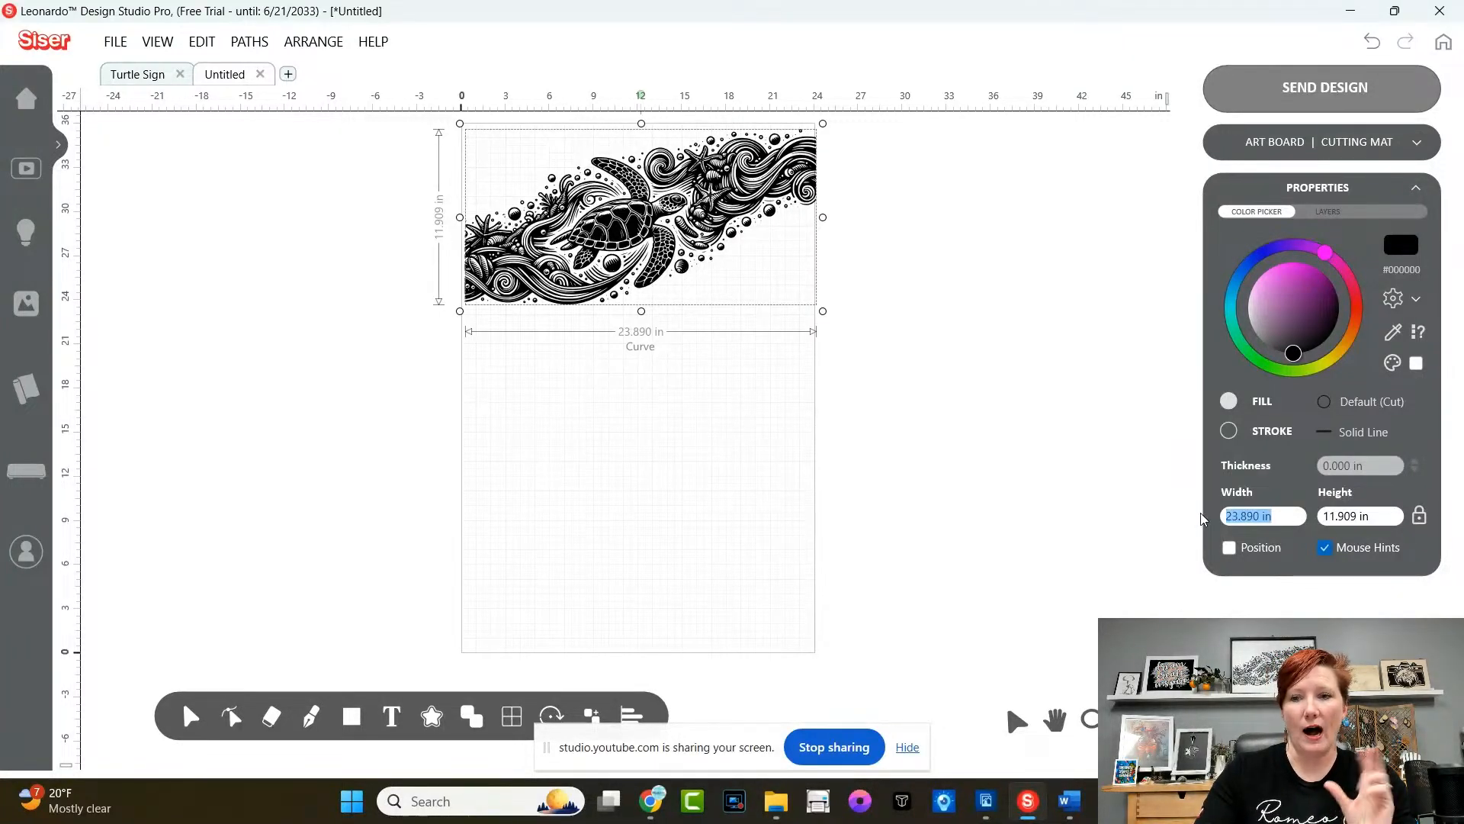
pyautogui.write('36')
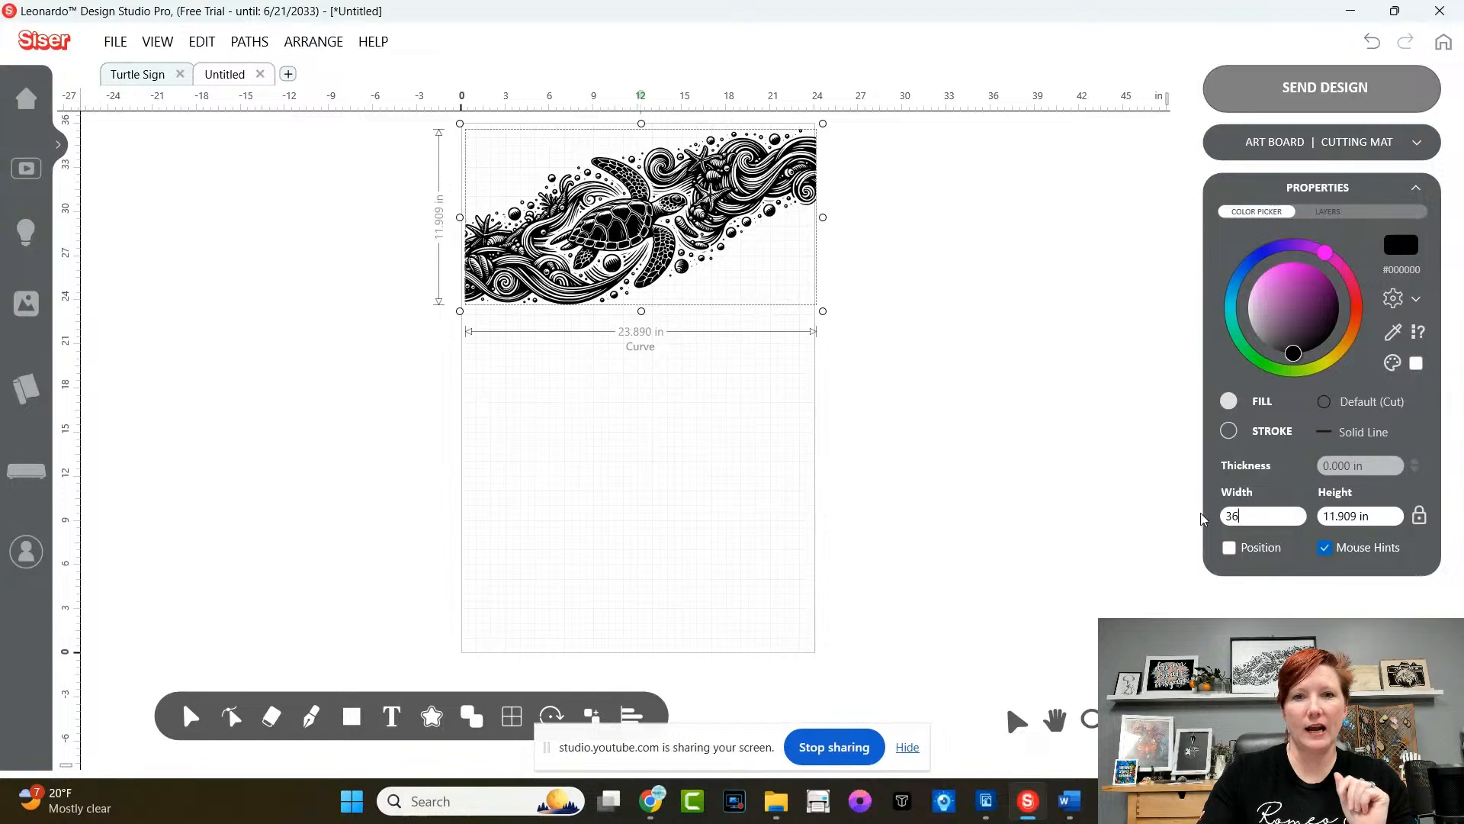
pyautogui.press('Return')
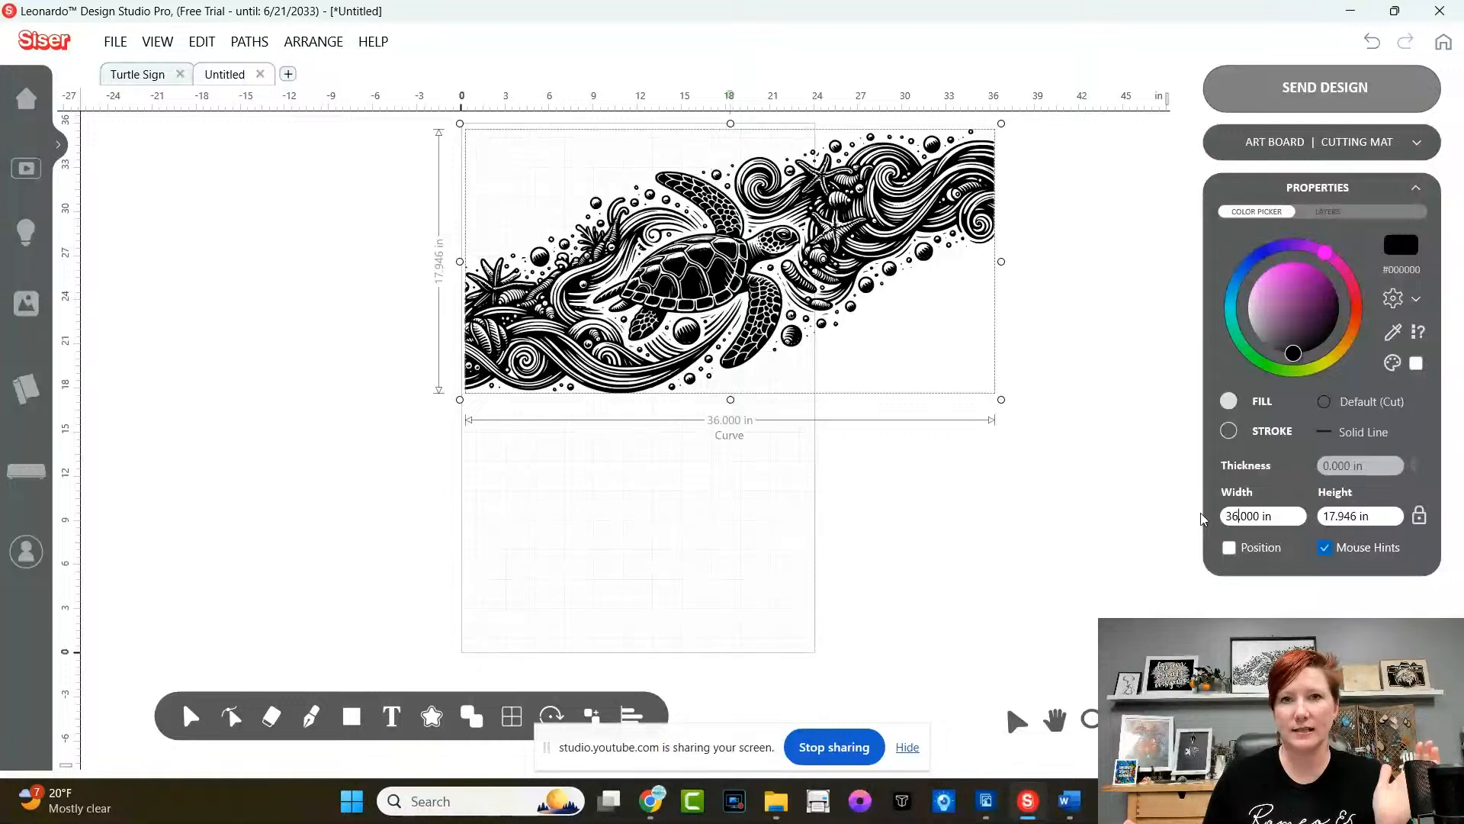
# - Try setting the artwork's width to 24 in with the proportions unlocked, and undo the distortion
pyautogui.click(1418, 517)
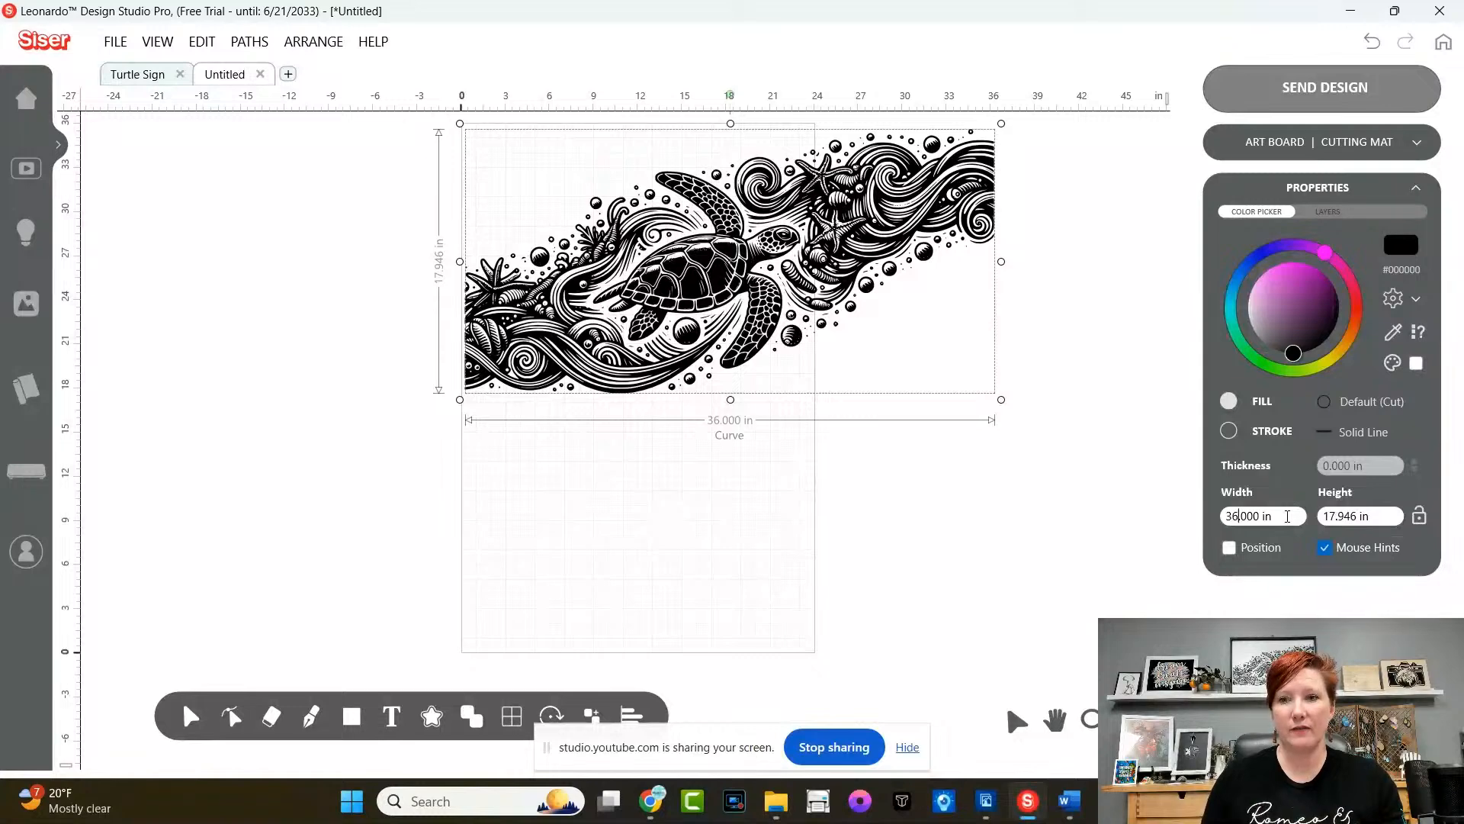
pyautogui.moveTo(1262, 516); pyautogui.dragTo(1220, 517)
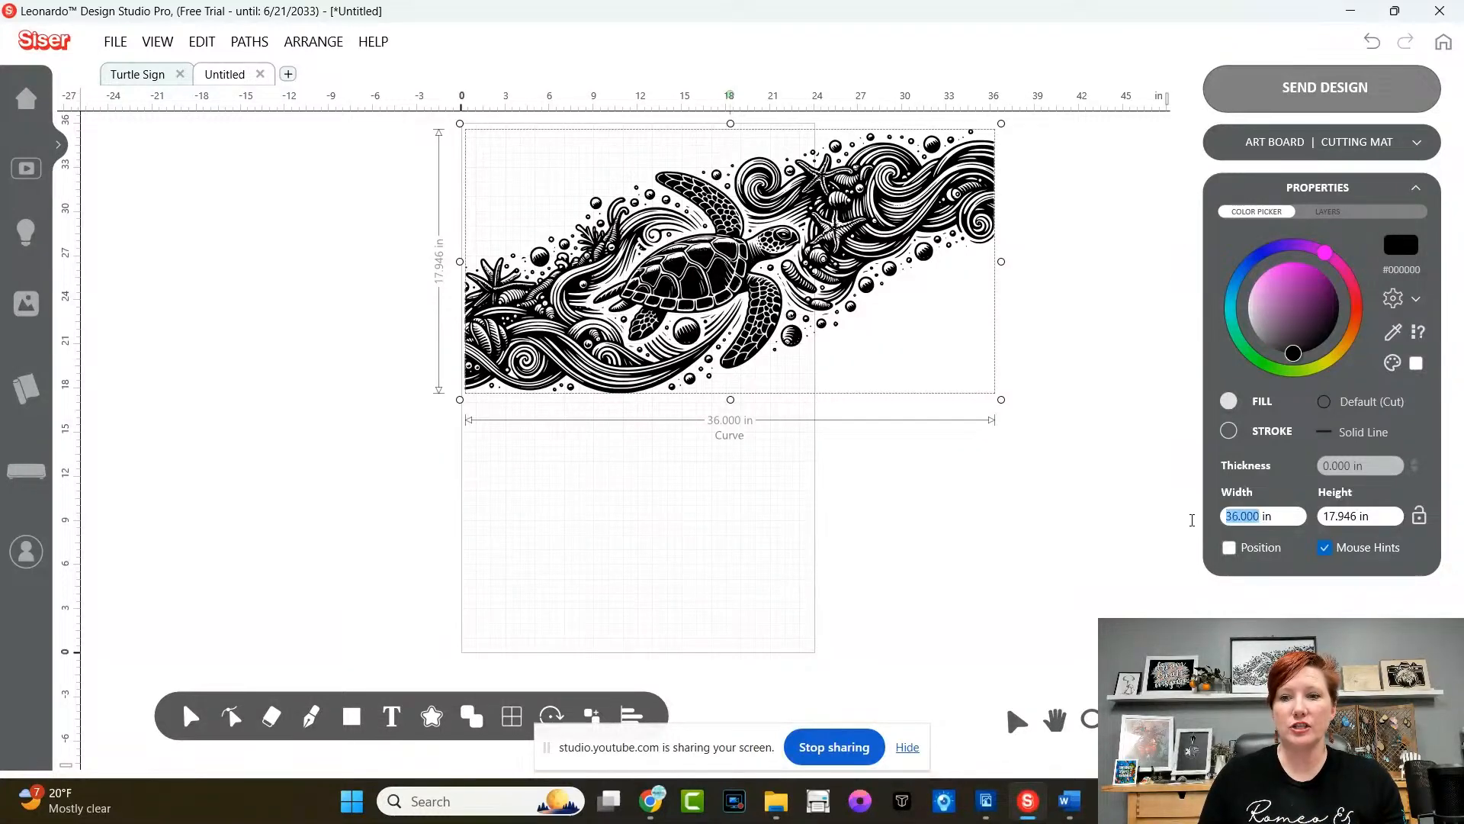
pyautogui.write('24')
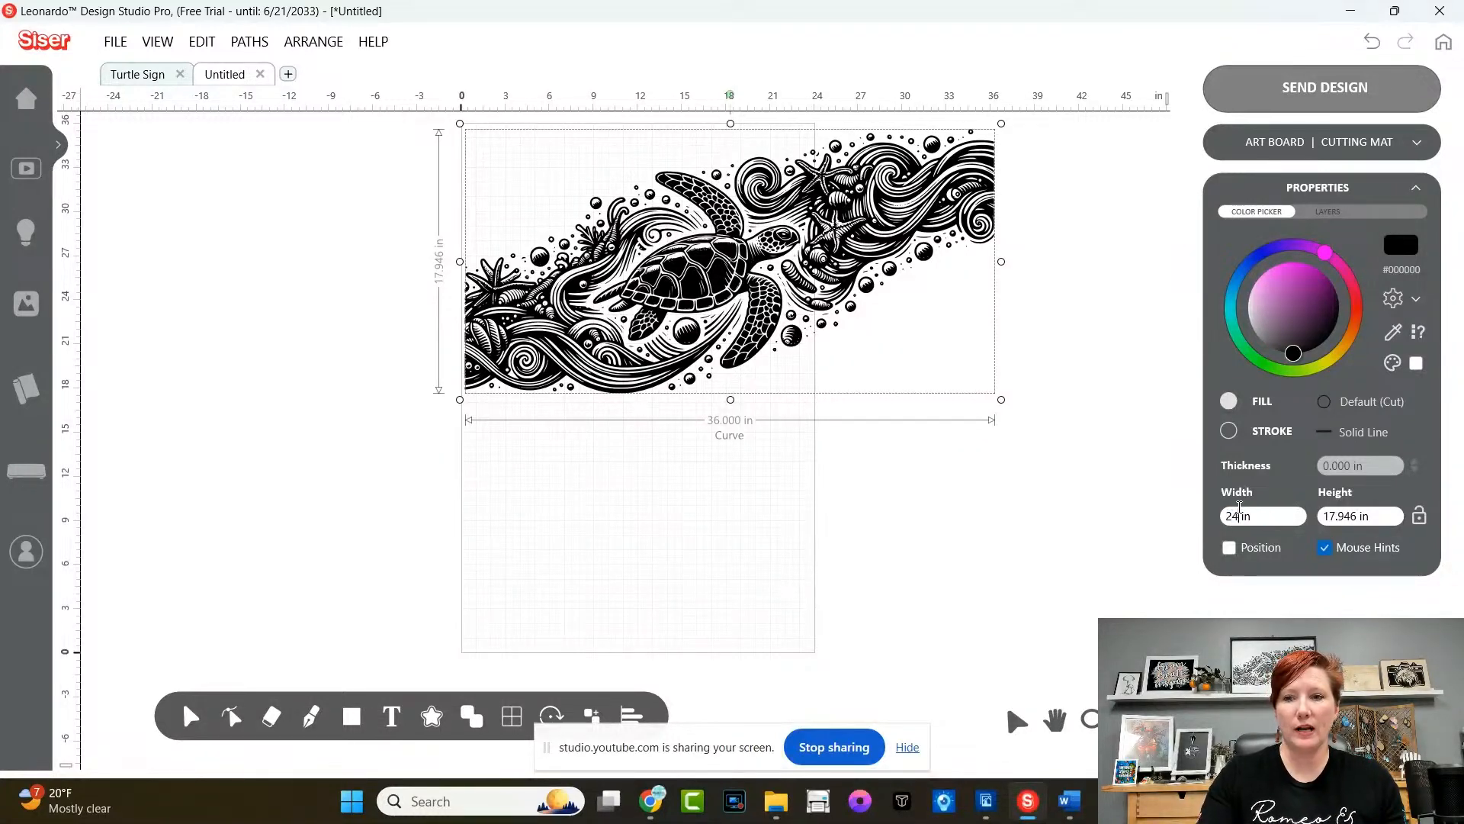
pyautogui.press('Return')
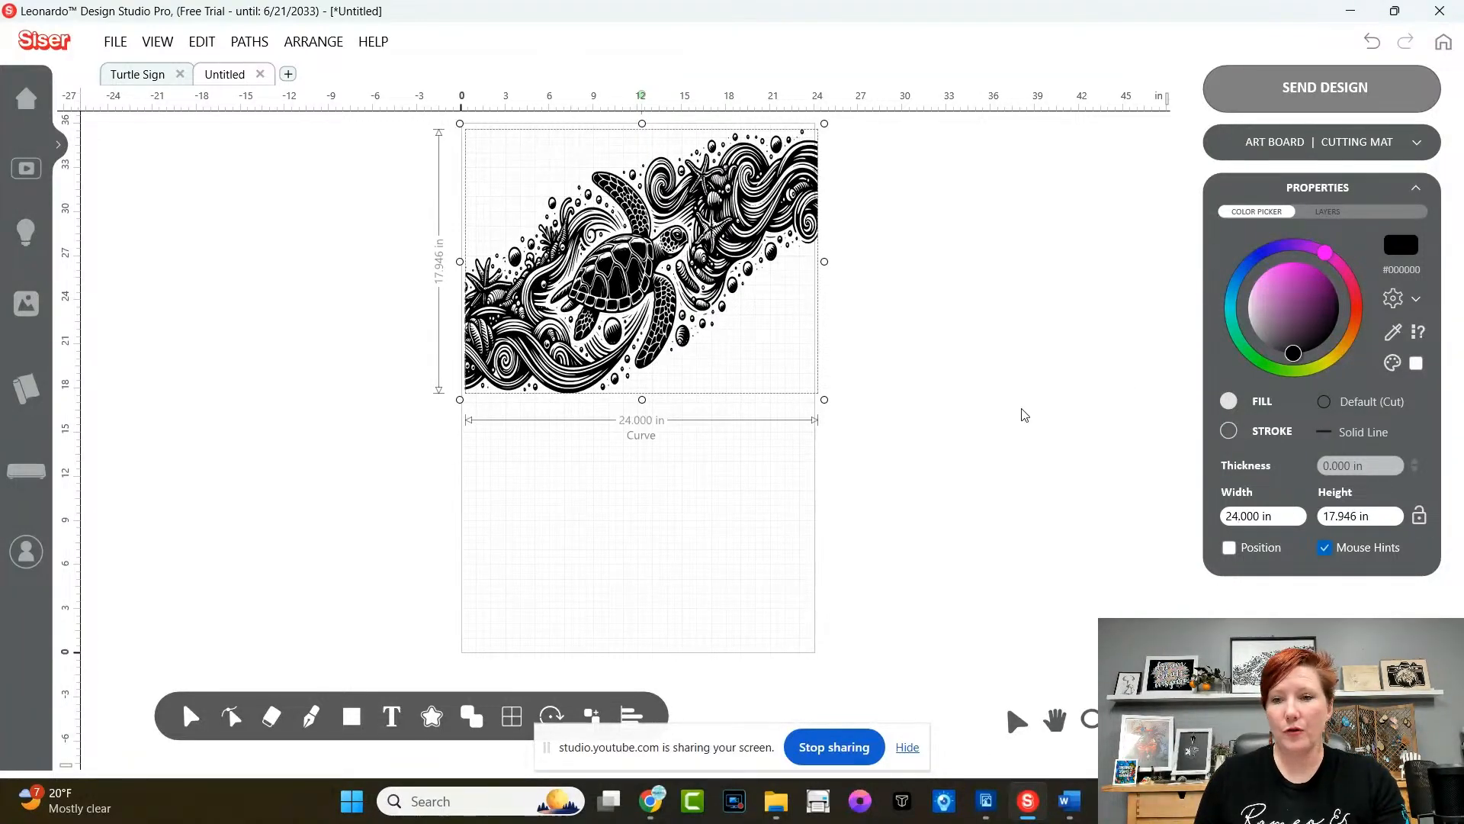
pyautogui.hotkey('ctrl', 'z')
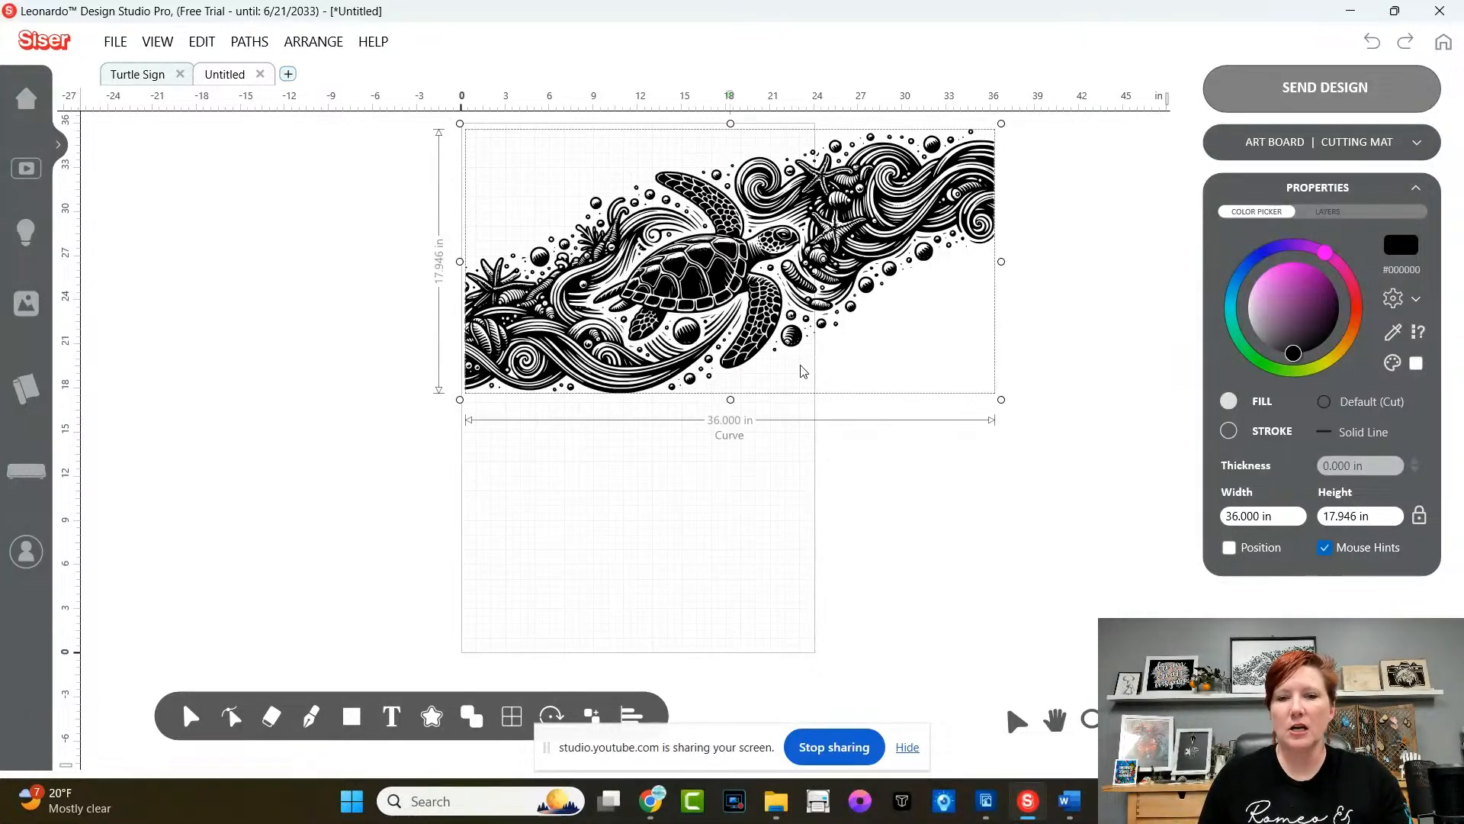
pyautogui.press('ctrl')
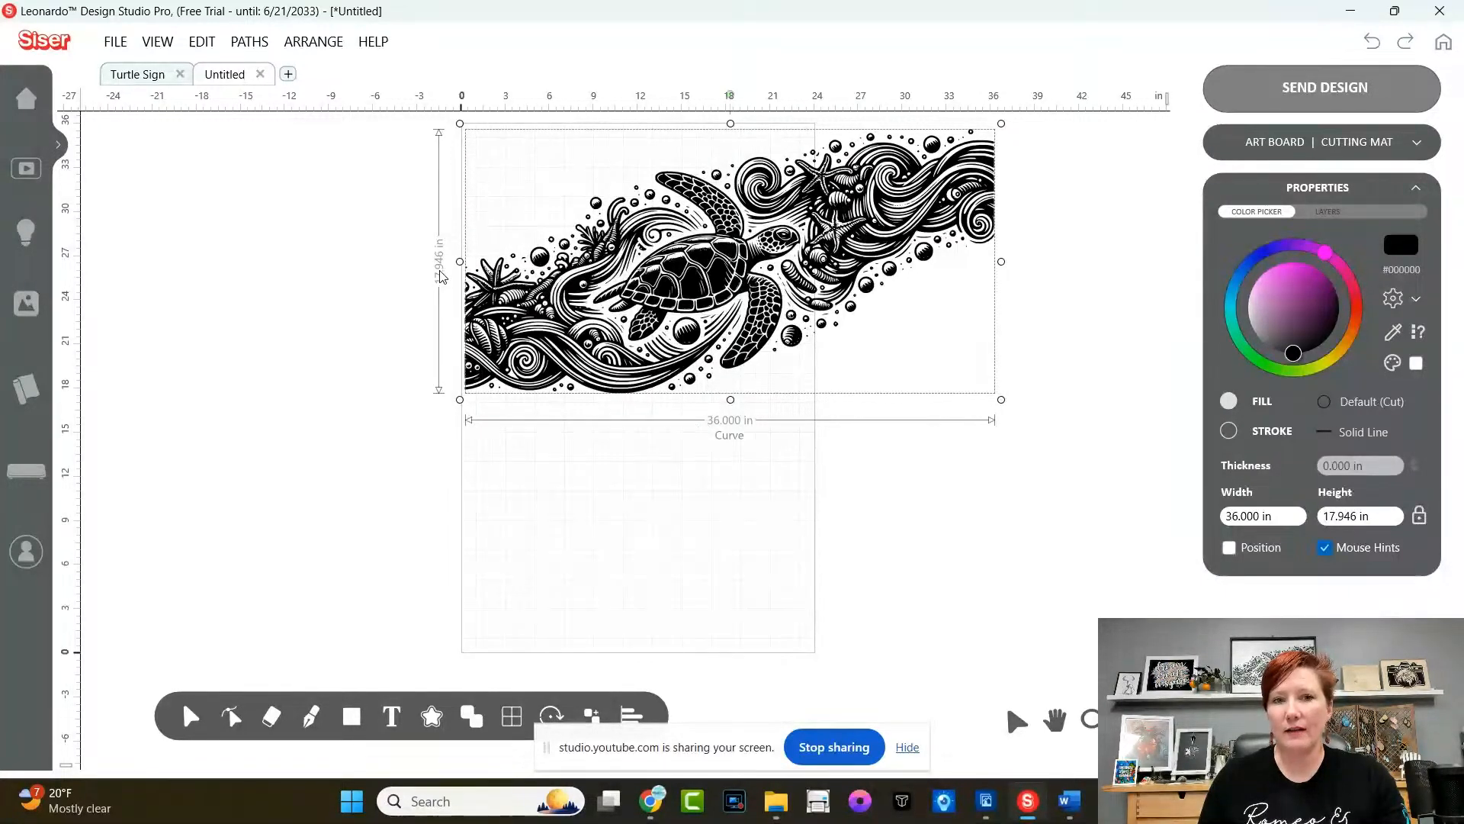
pyautogui.press('ctrl')
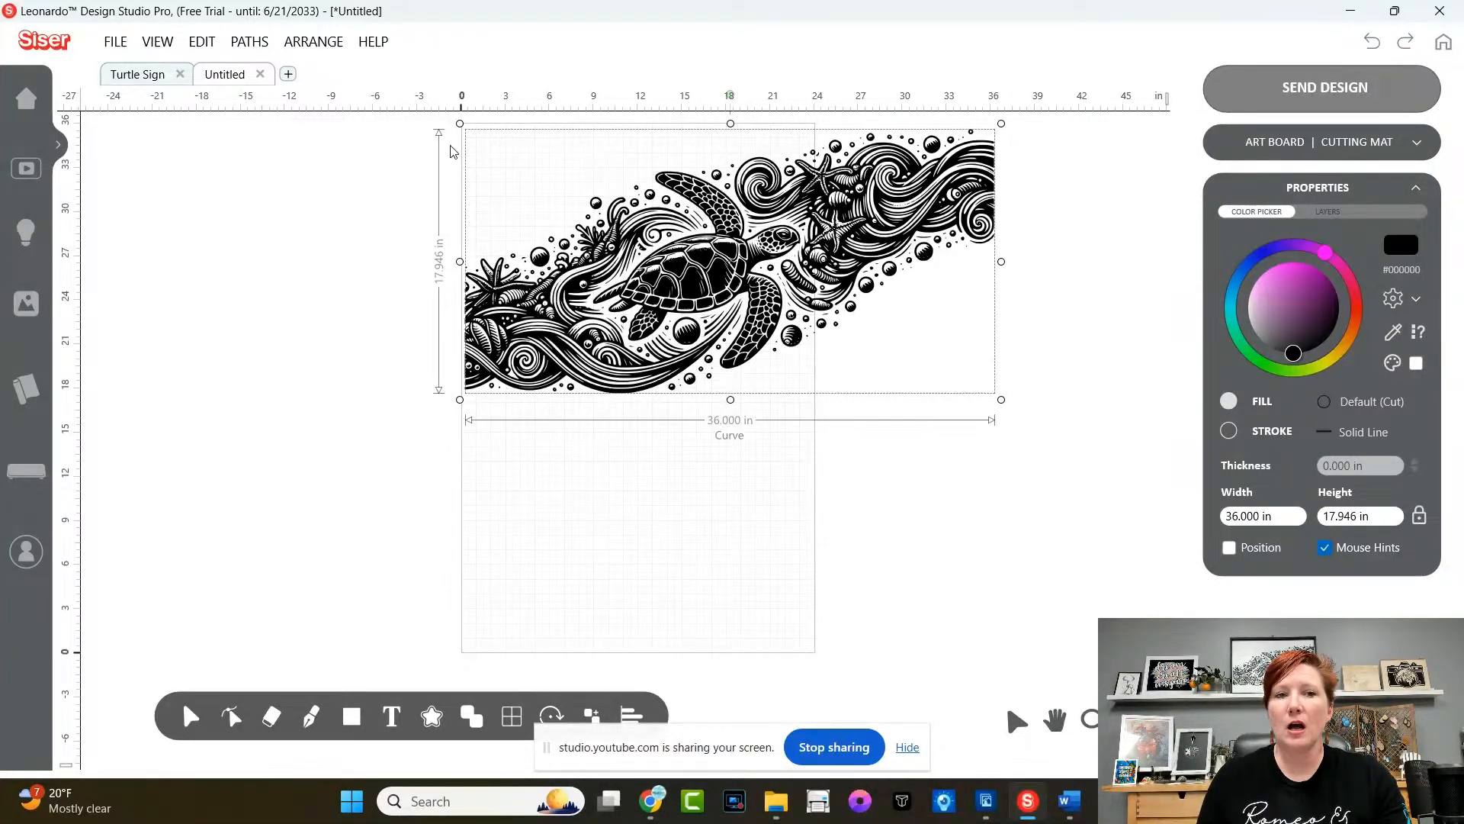
# - Create a new document and bring in the second Sea Turtles - 2 picture file as a background image
pyautogui.click(287, 76)
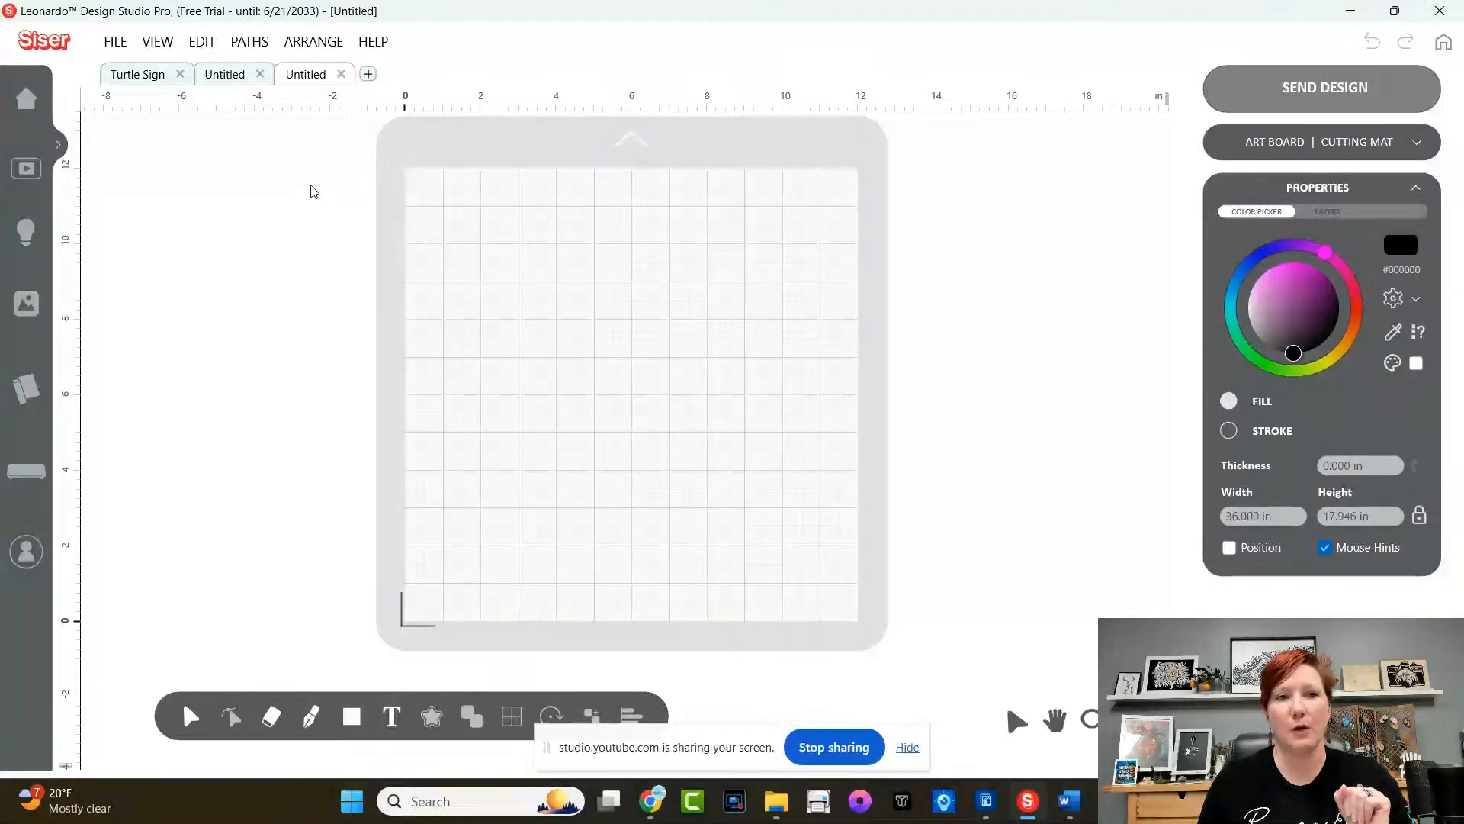
pyautogui.click(115, 43)
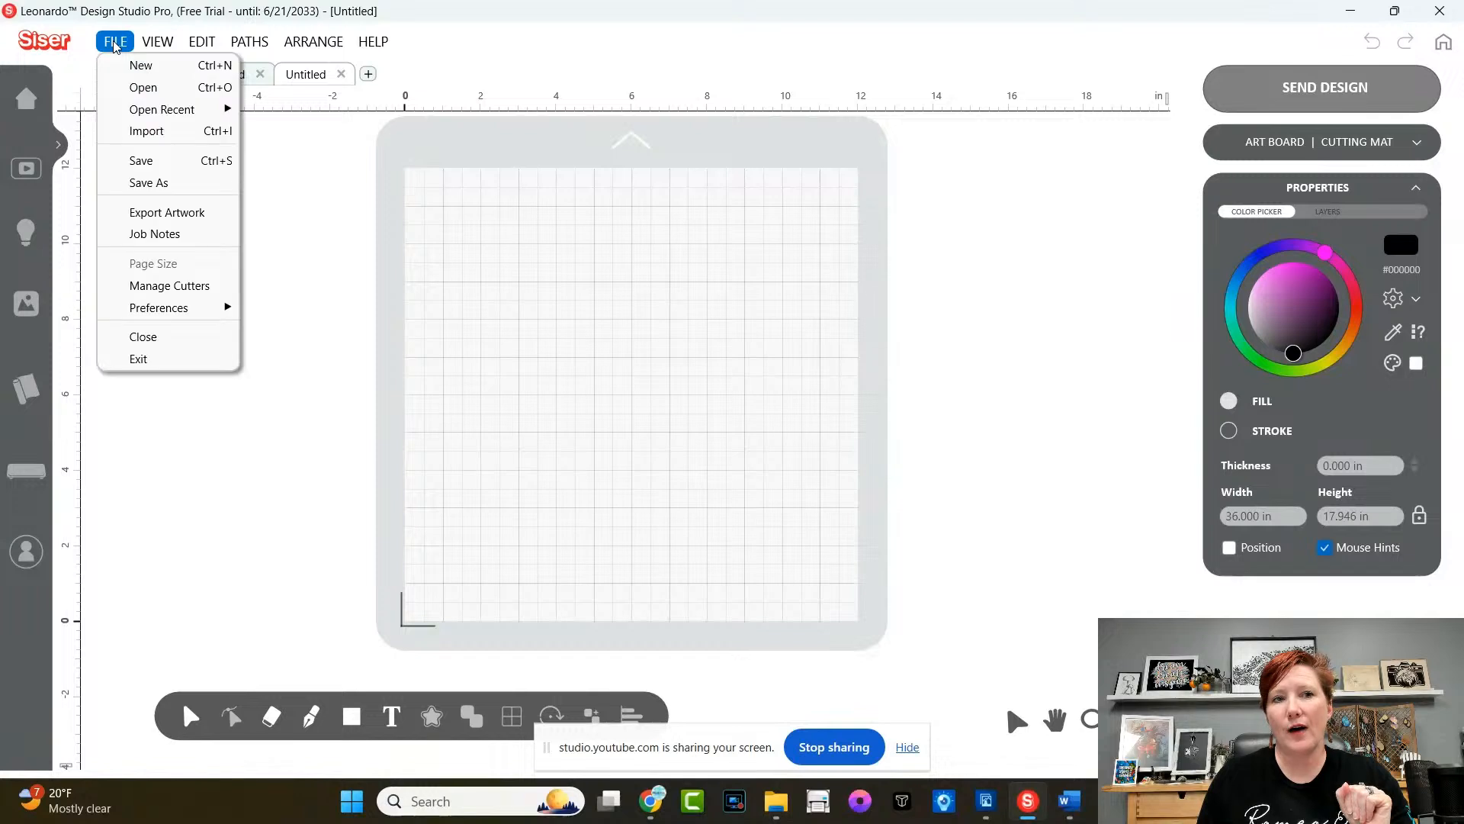
pyautogui.click(139, 84)
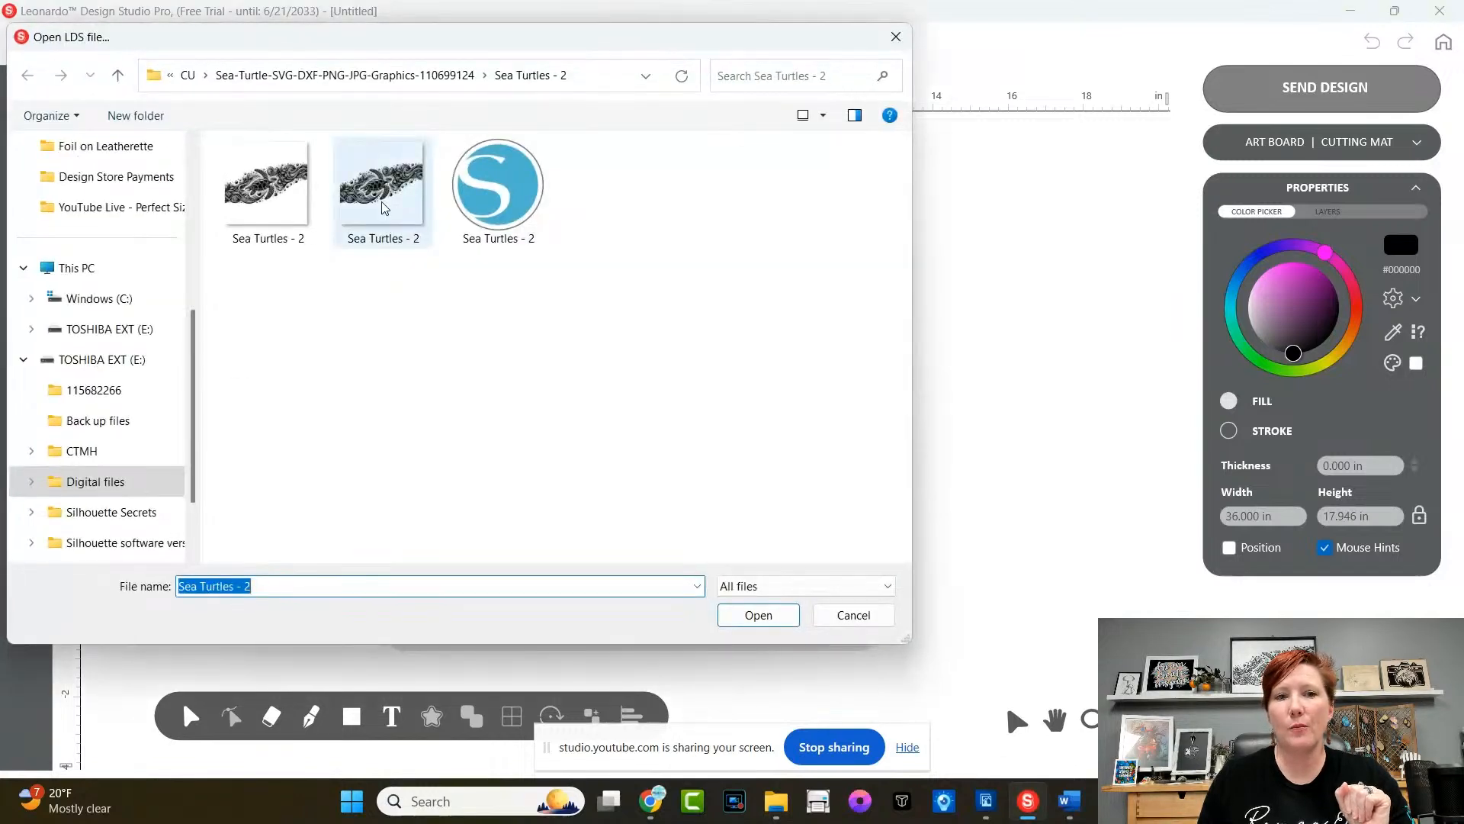
pyautogui.click(266, 192)
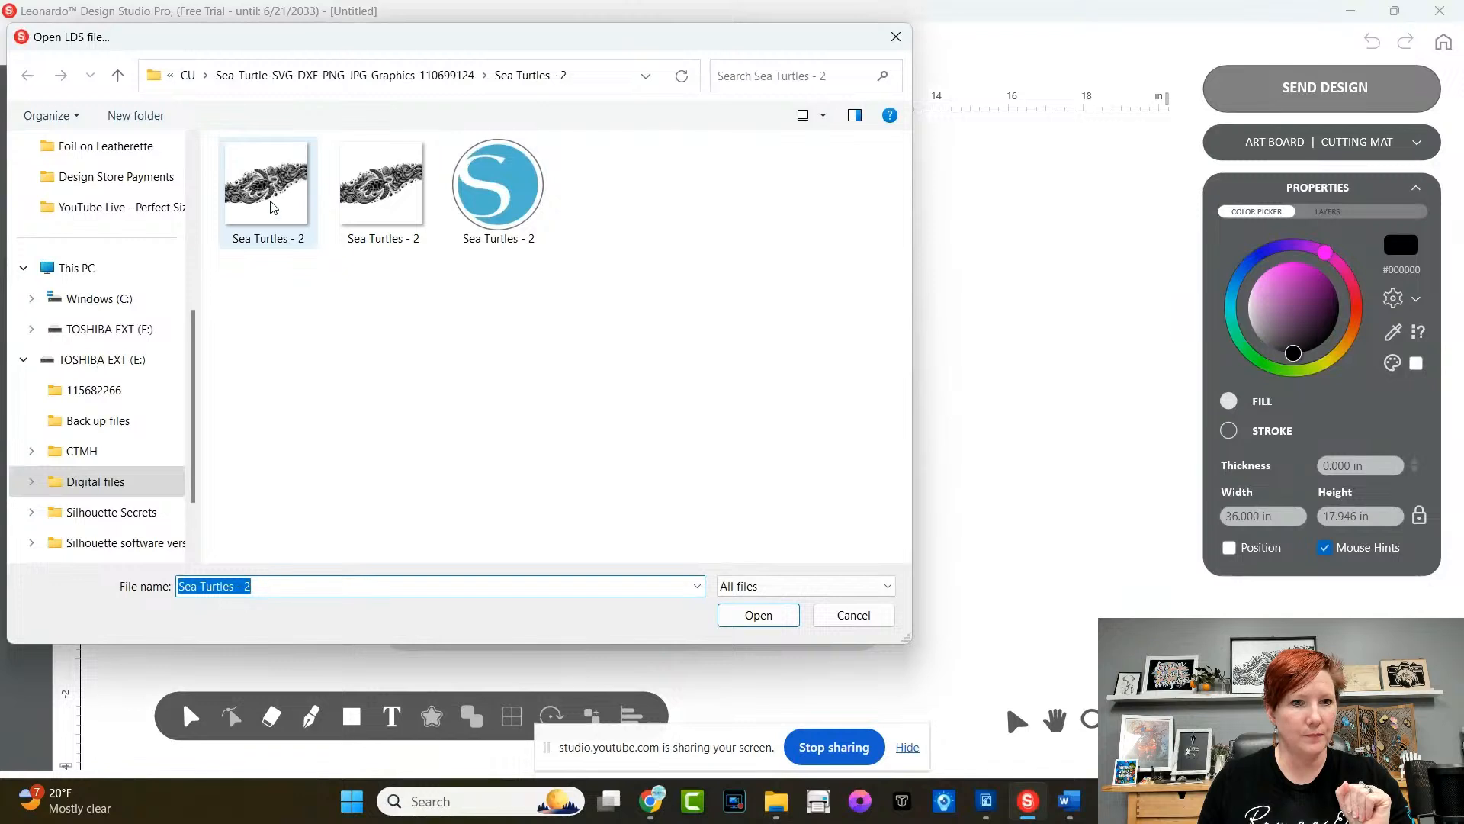
pyautogui.click(375, 188)
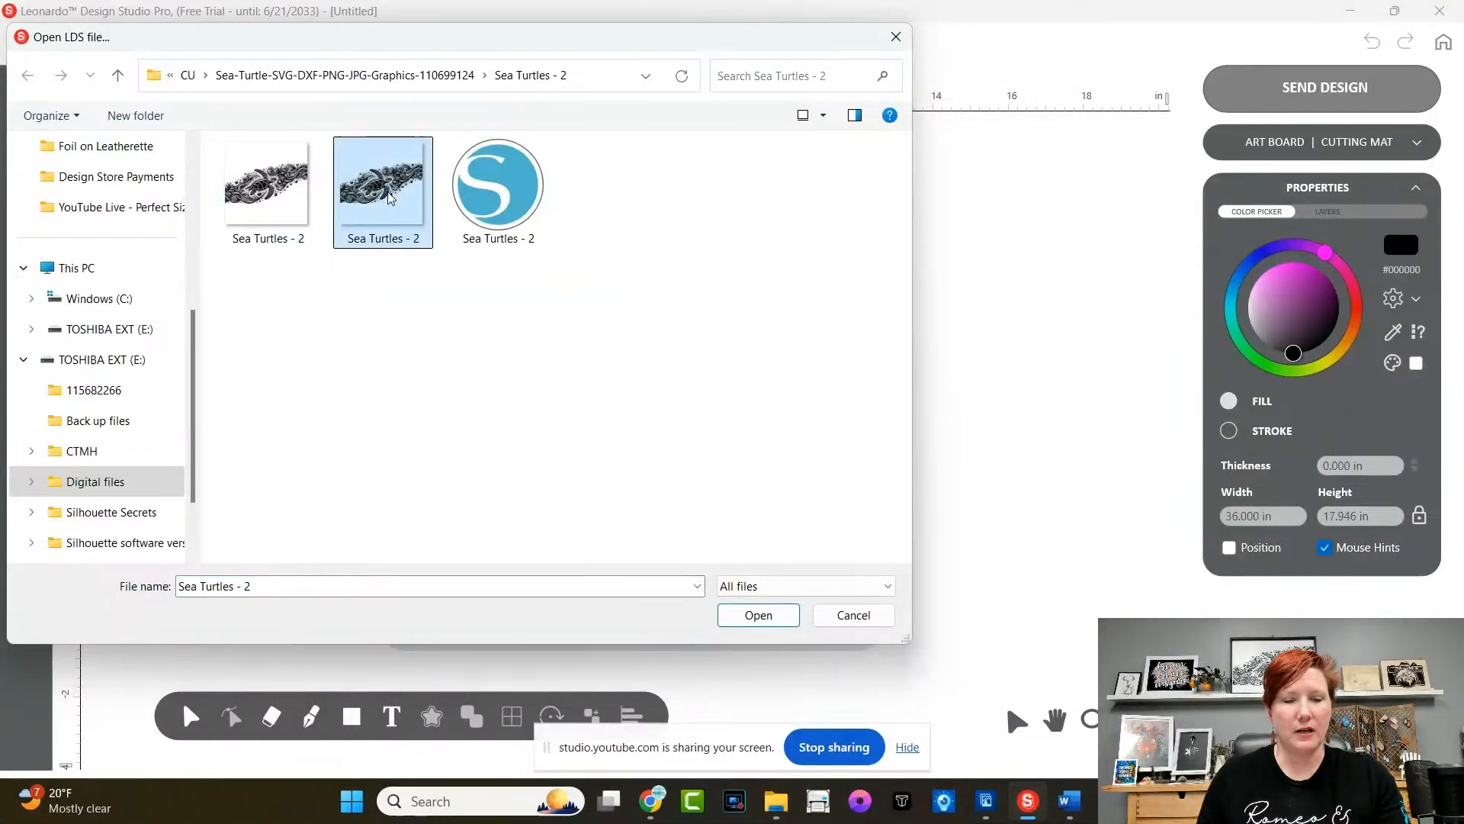
pyautogui.click(753, 616)
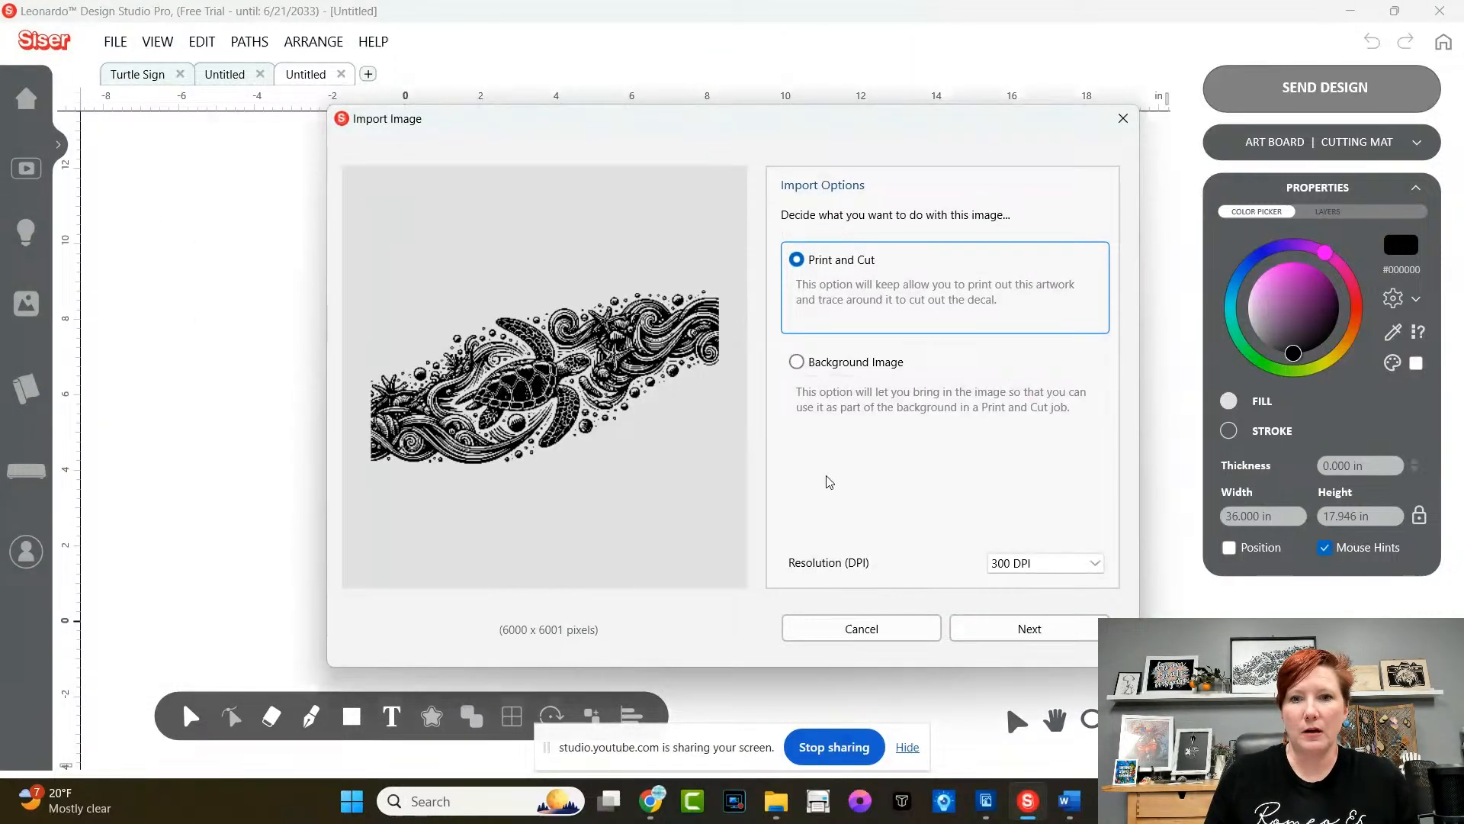
pyautogui.click(797, 363)
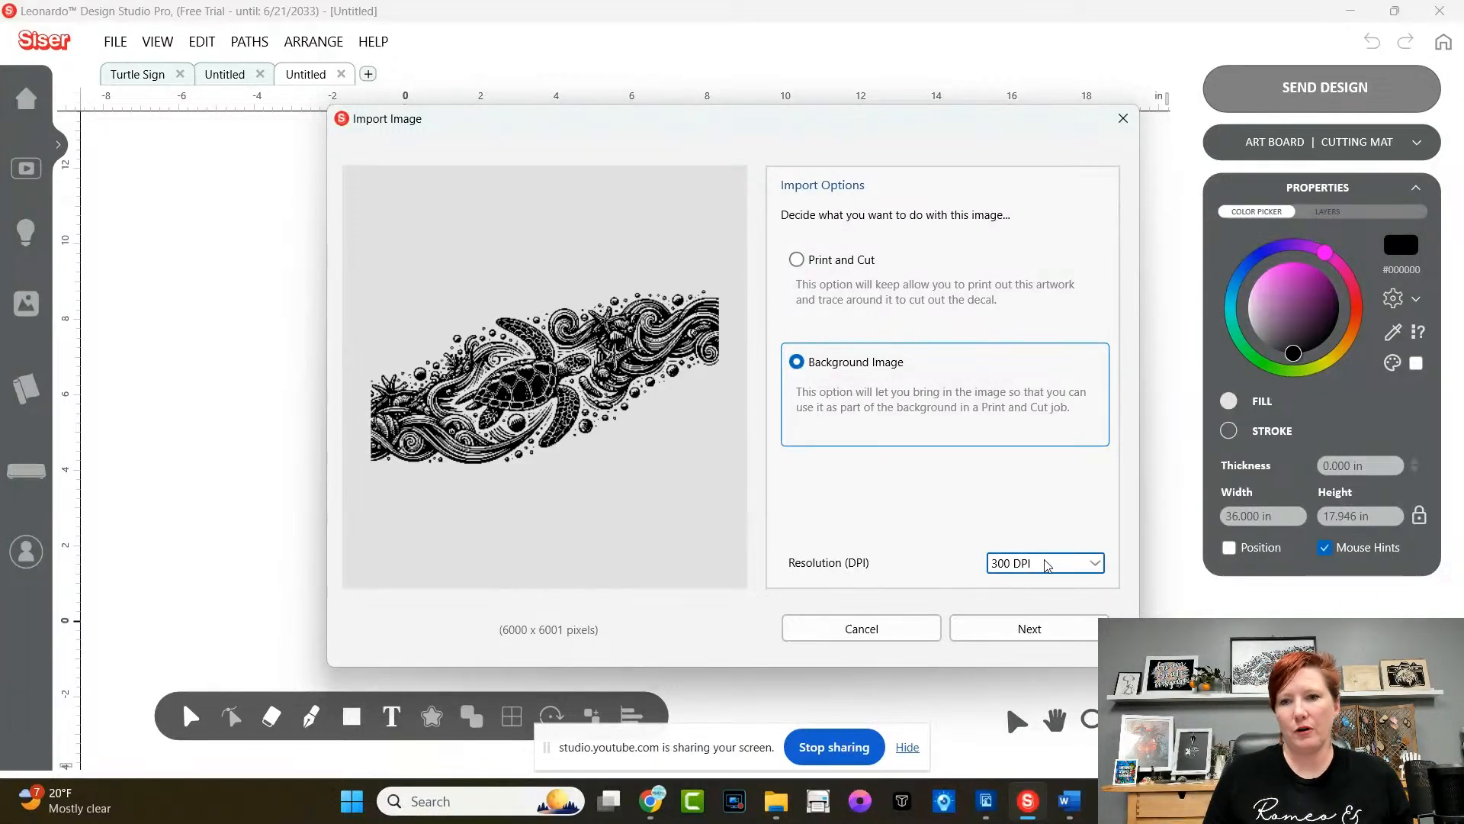
pyautogui.click(986, 627)
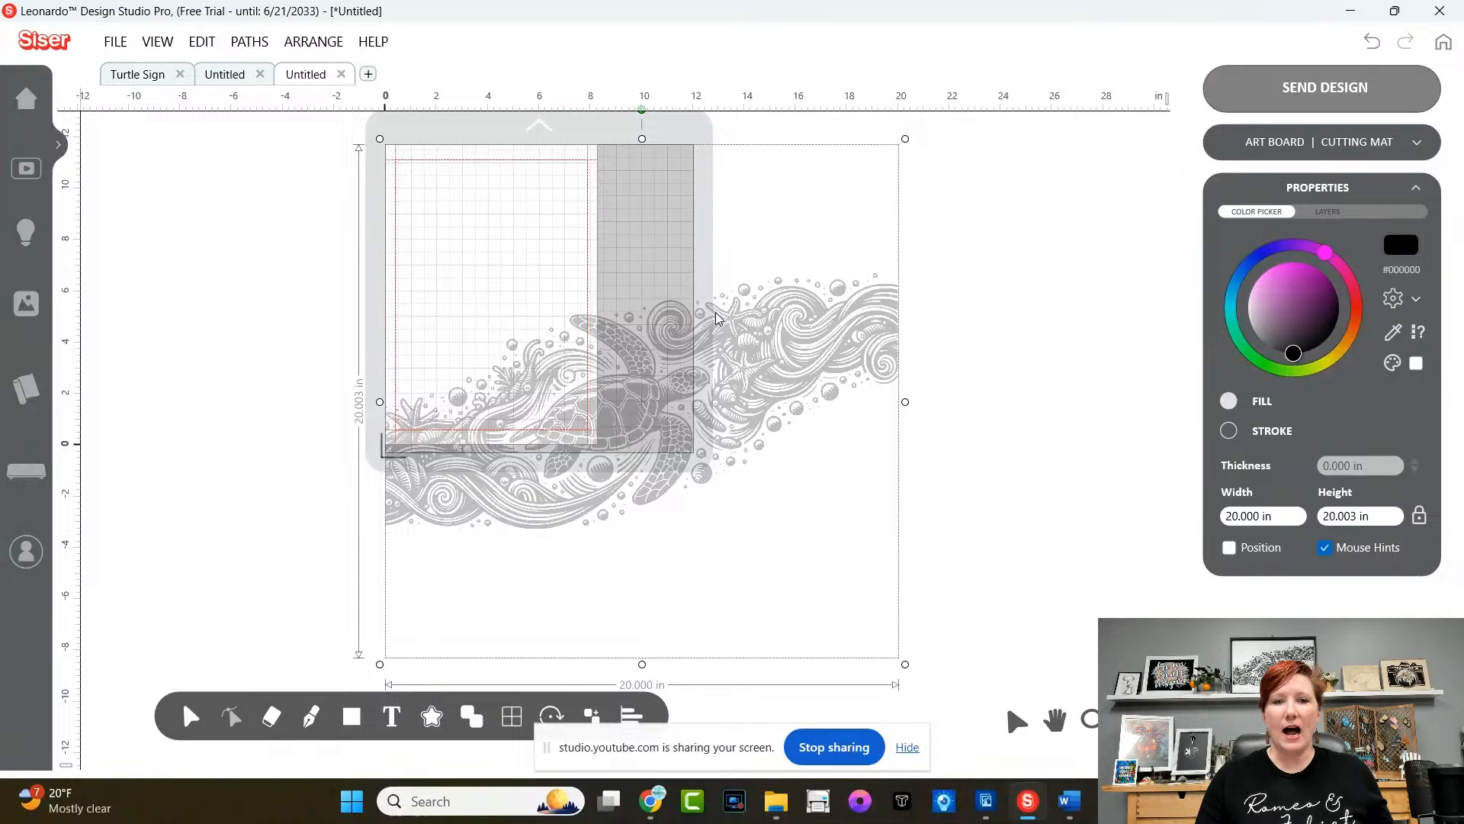
# - Turn off the print and cut job and set the art board to a 24 by 36 in material roll
pyautogui.click(1412, 152)
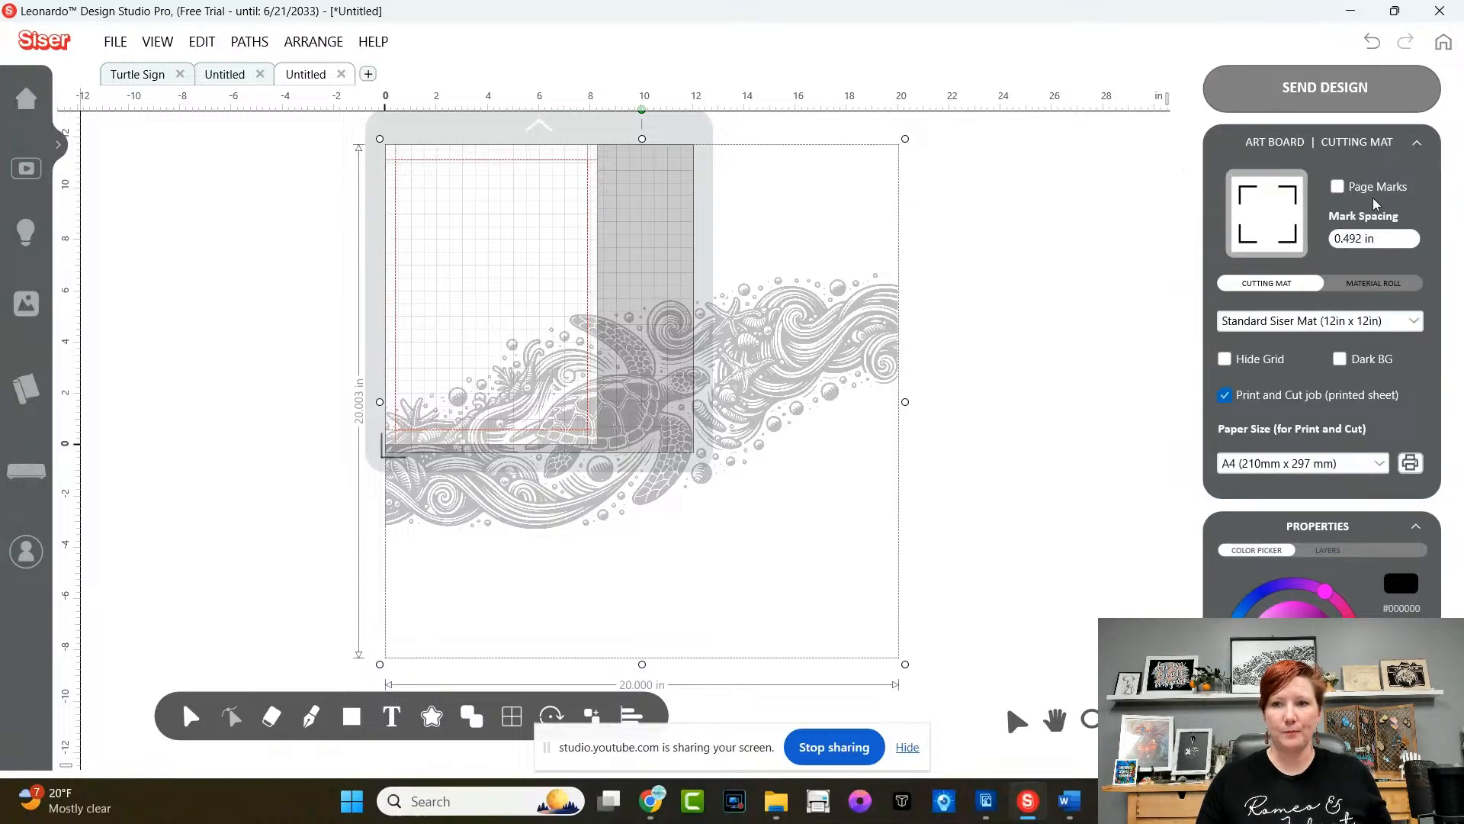
pyautogui.click(1224, 395)
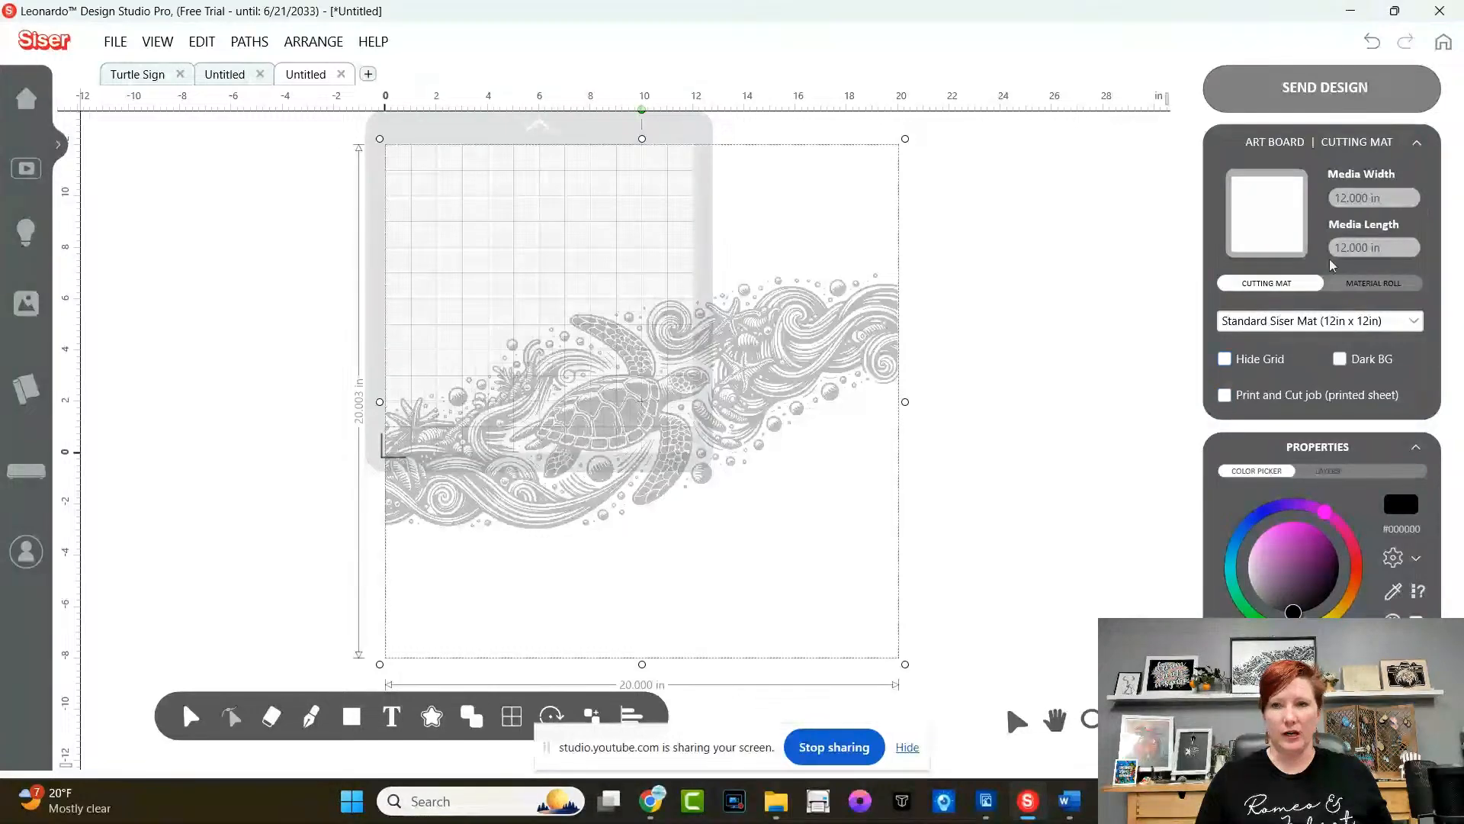
pyautogui.click(1372, 283)
pyautogui.click(1399, 197)
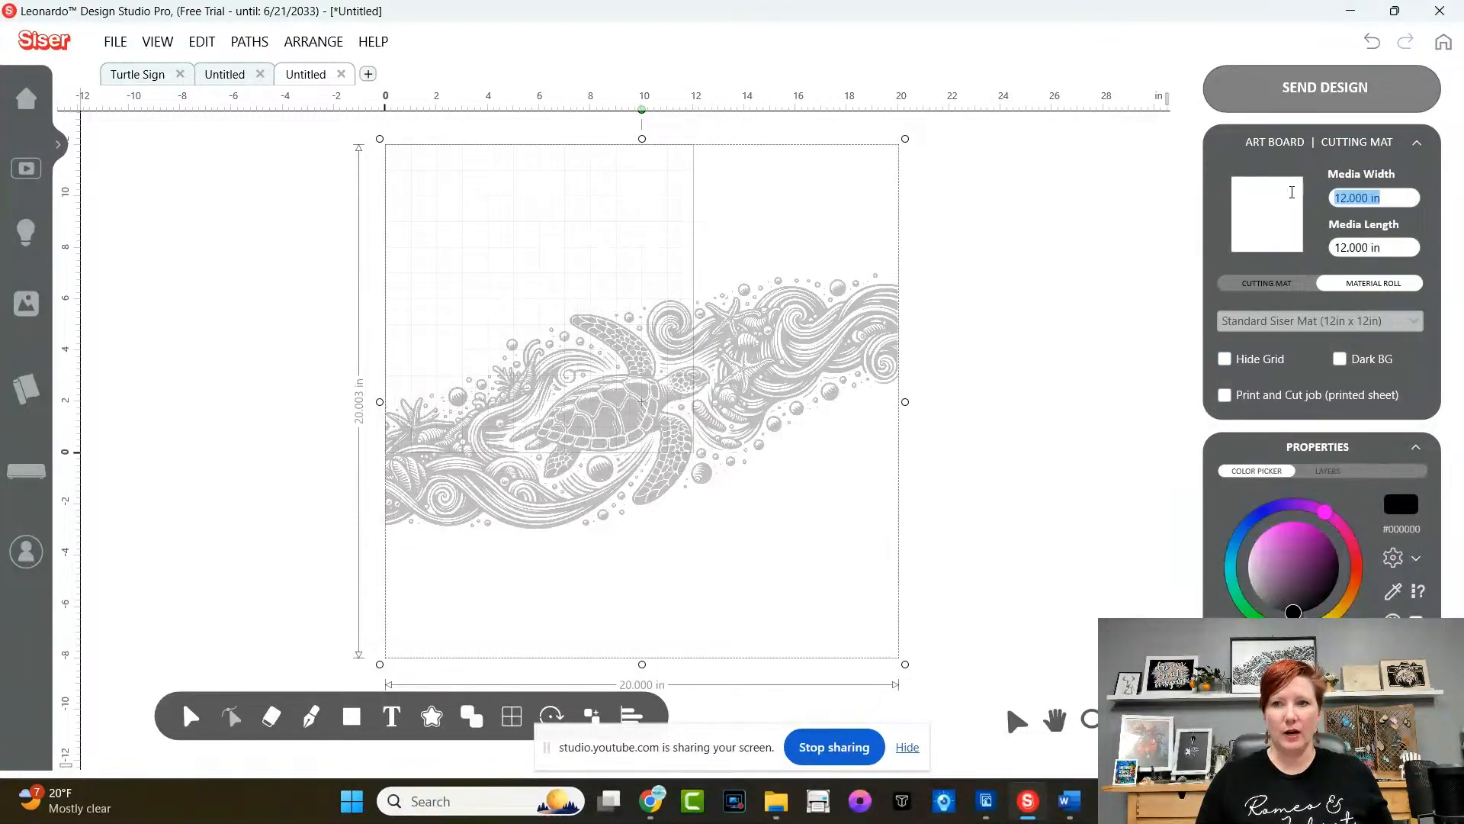
pyautogui.write('24')
pyautogui.press('Tab')
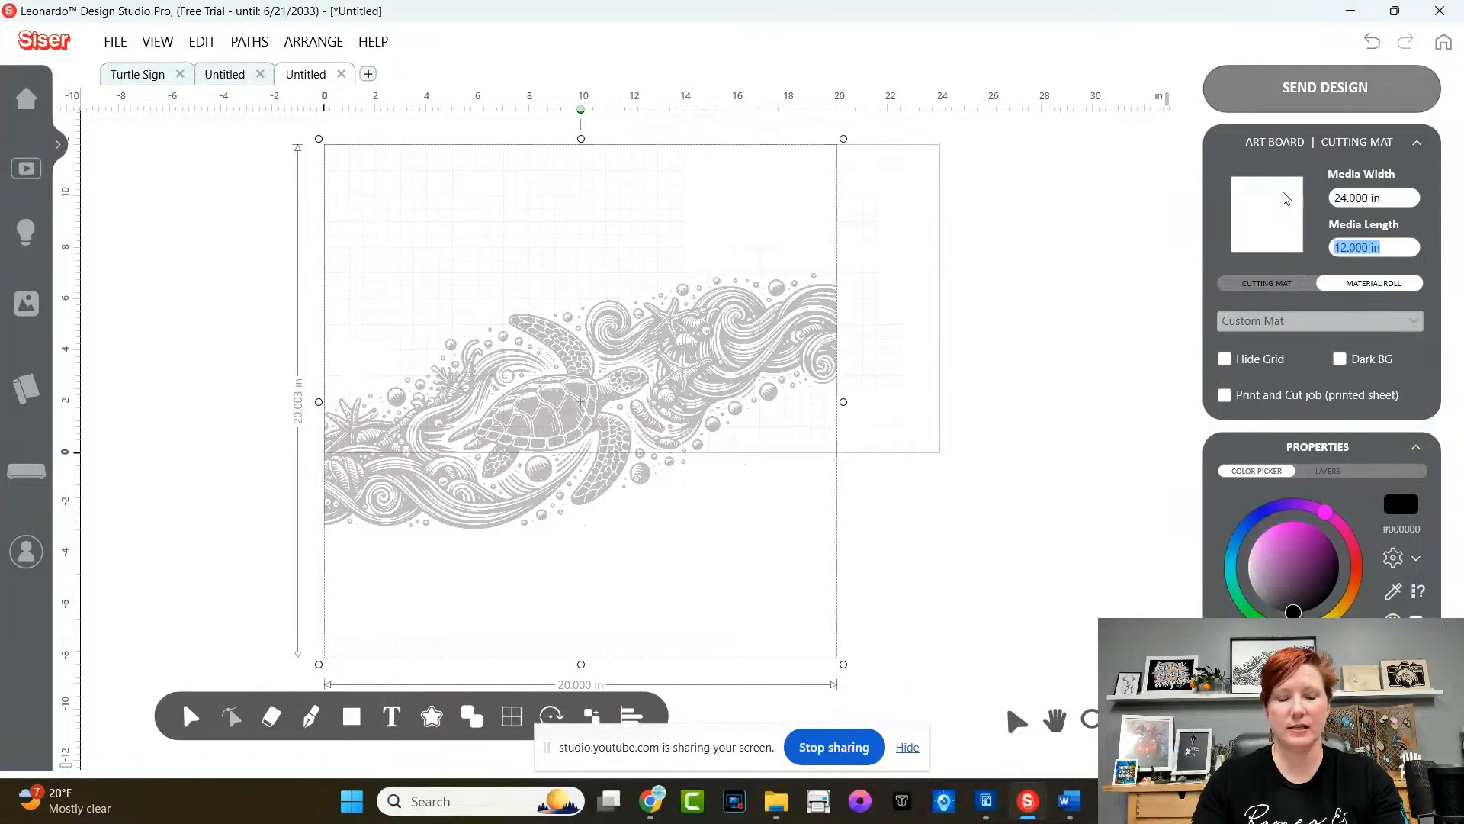
pyautogui.write('36')
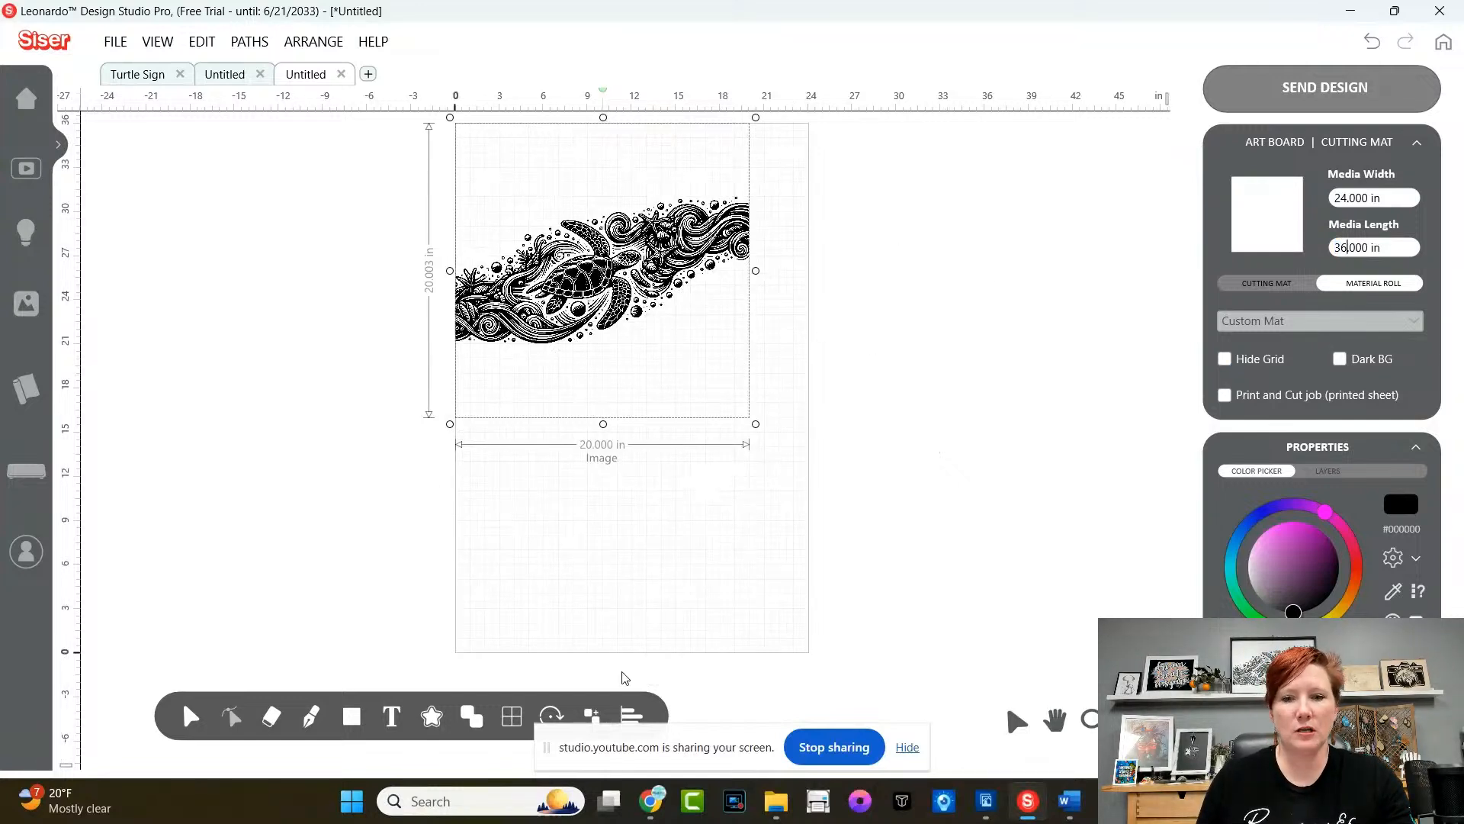
pyautogui.click(698, 683)
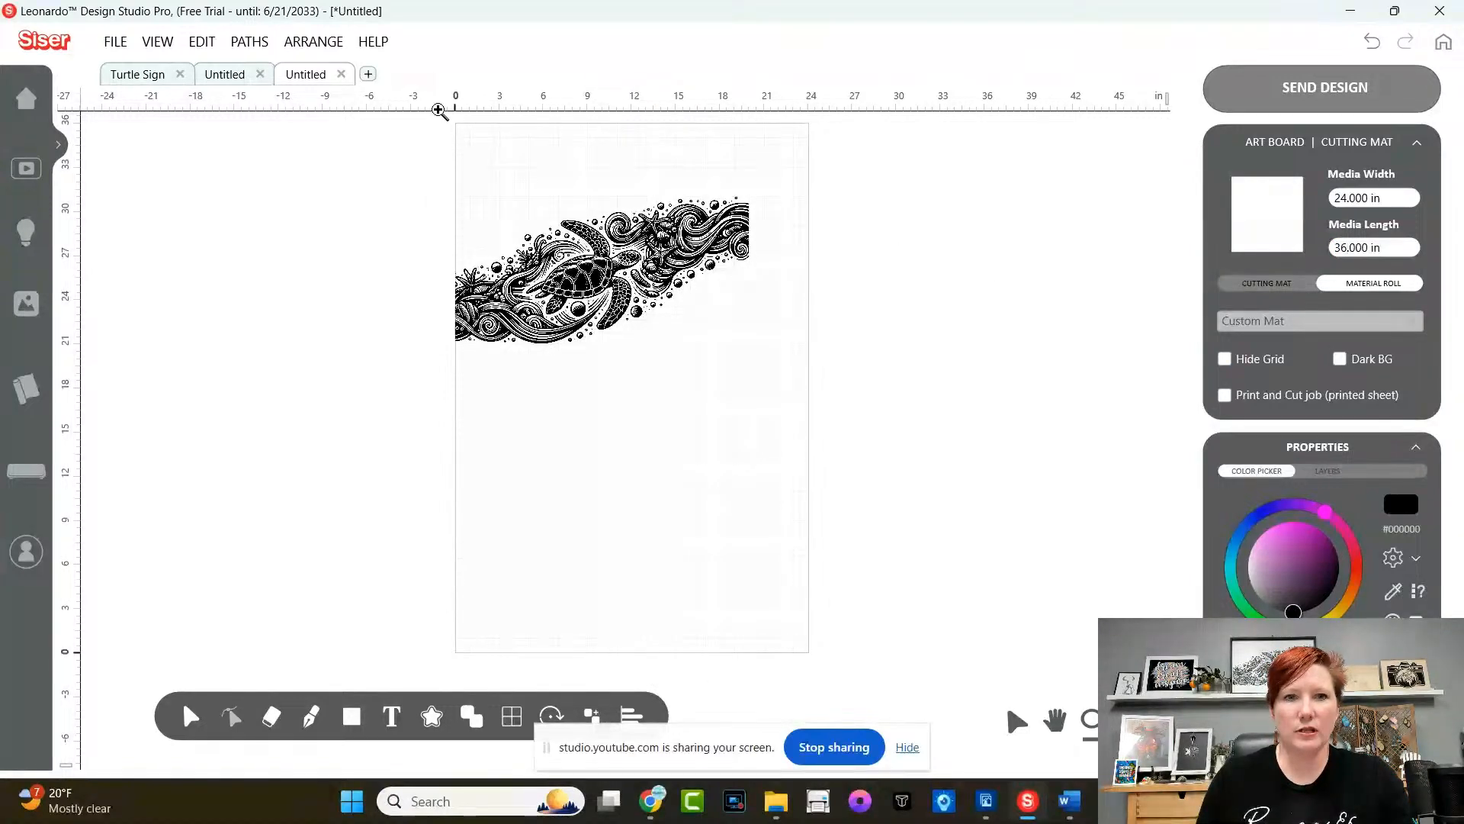
# - Examine the imported turtle picture up close, and close its document without saving the changes
pyautogui.moveTo(440, 110); pyautogui.dragTo(1033, 466)
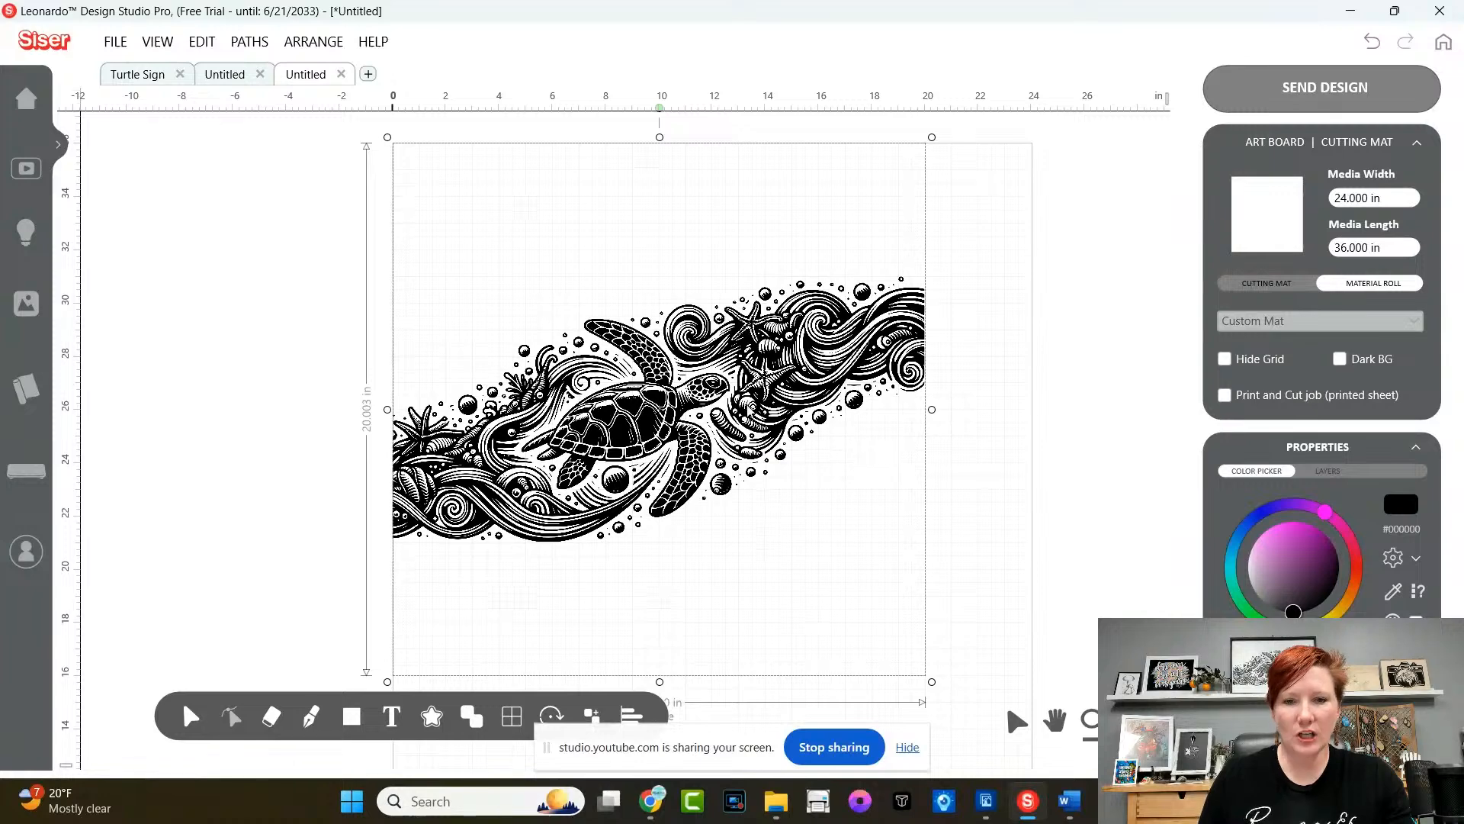
pyautogui.click(786, 523)
pyautogui.moveTo(786, 523); pyautogui.dragTo(831, 488)
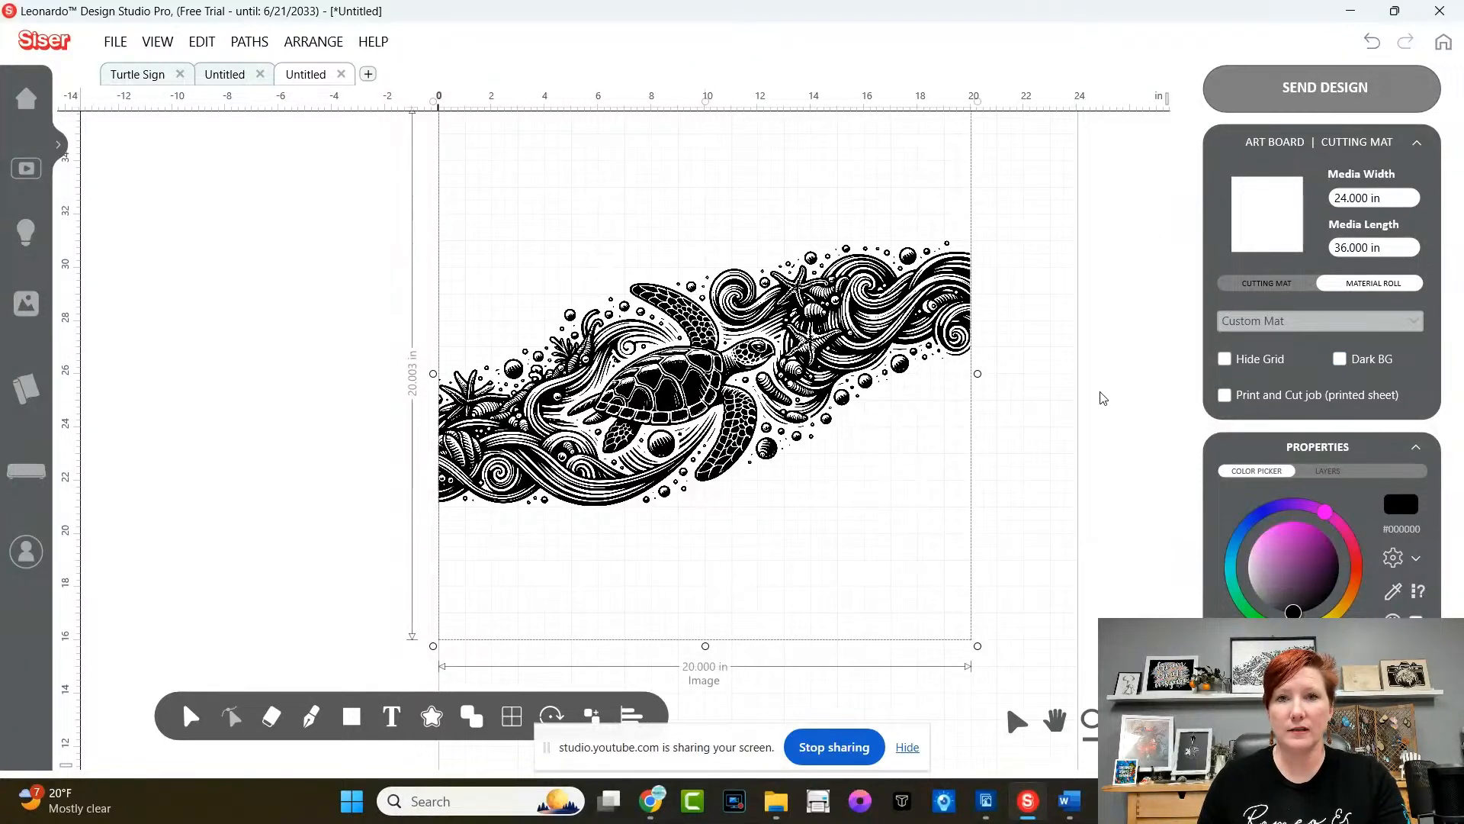
pyautogui.scroll(-1, 1047, 692)
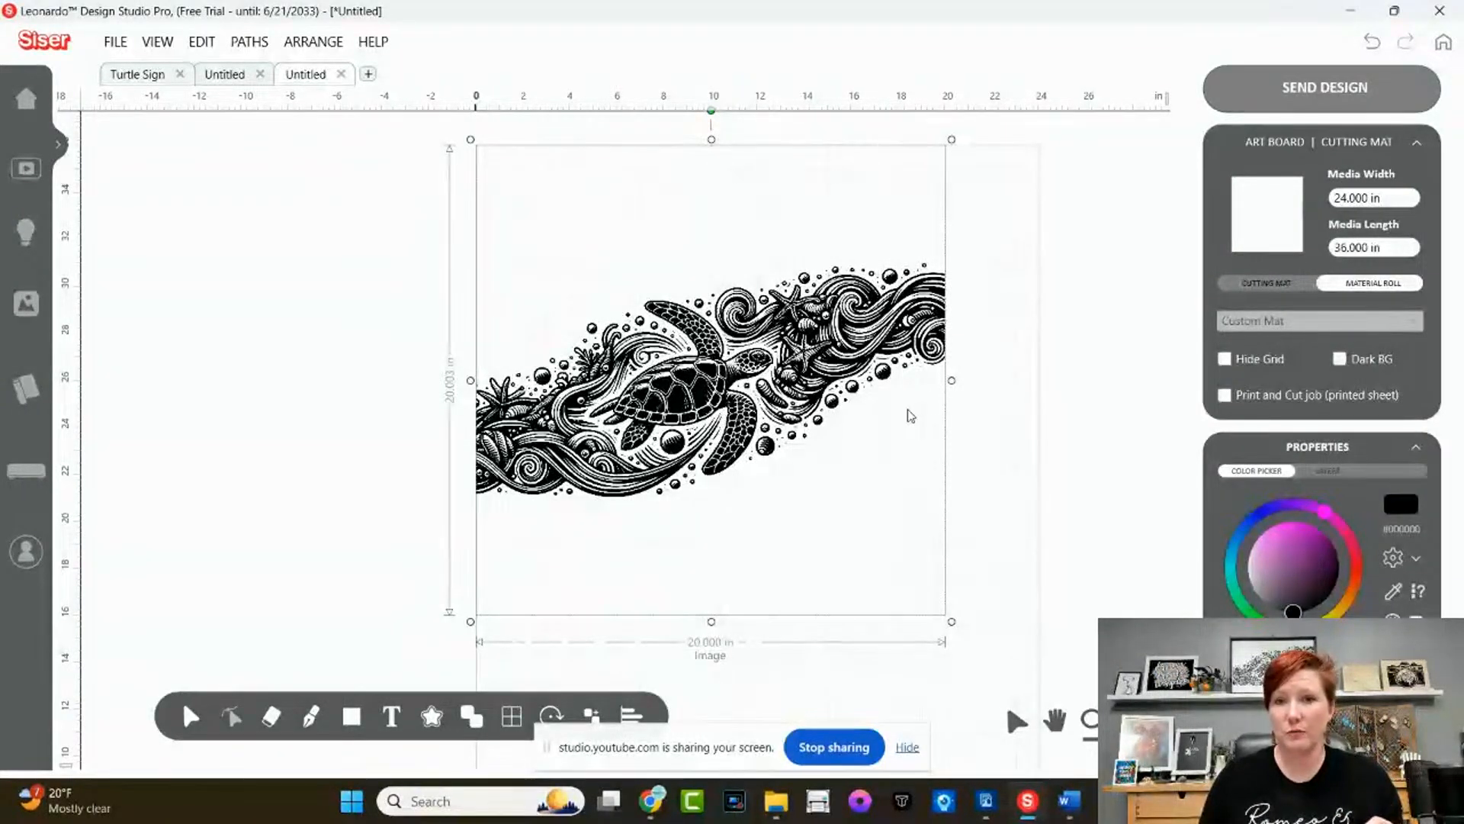
pyautogui.click(946, 166)
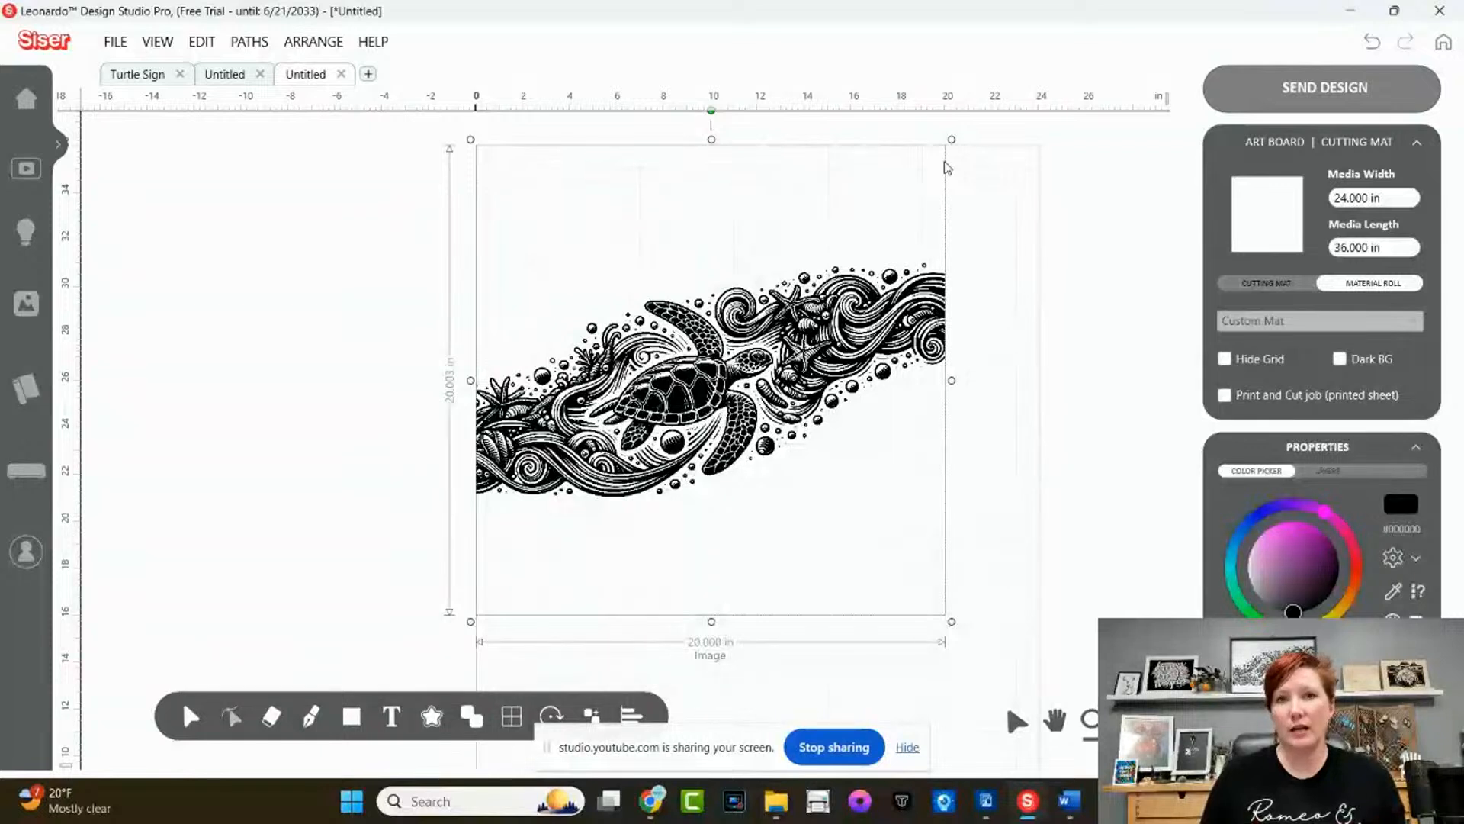
pyautogui.click(341, 74)
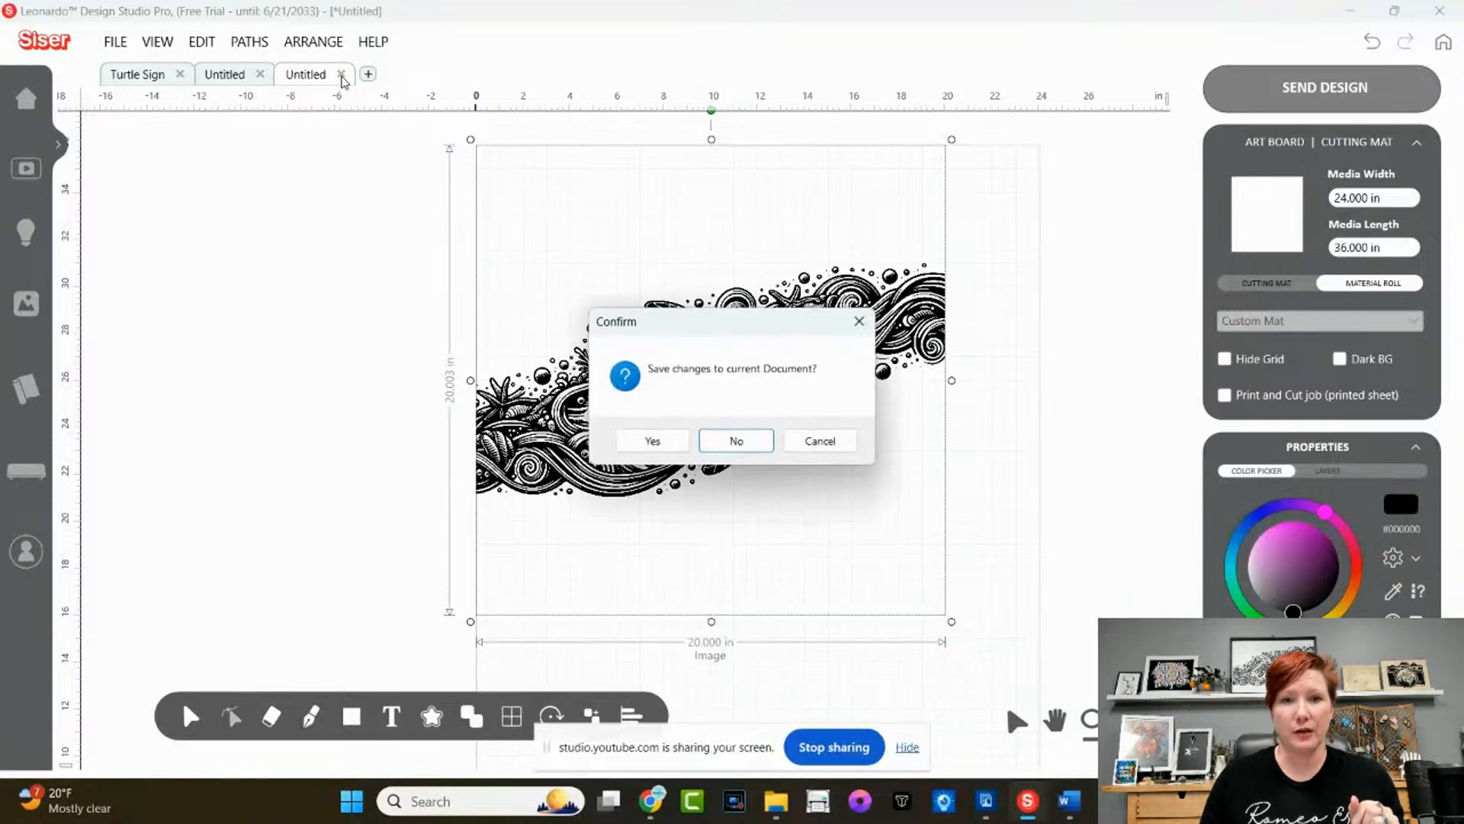
pyautogui.click(726, 443)
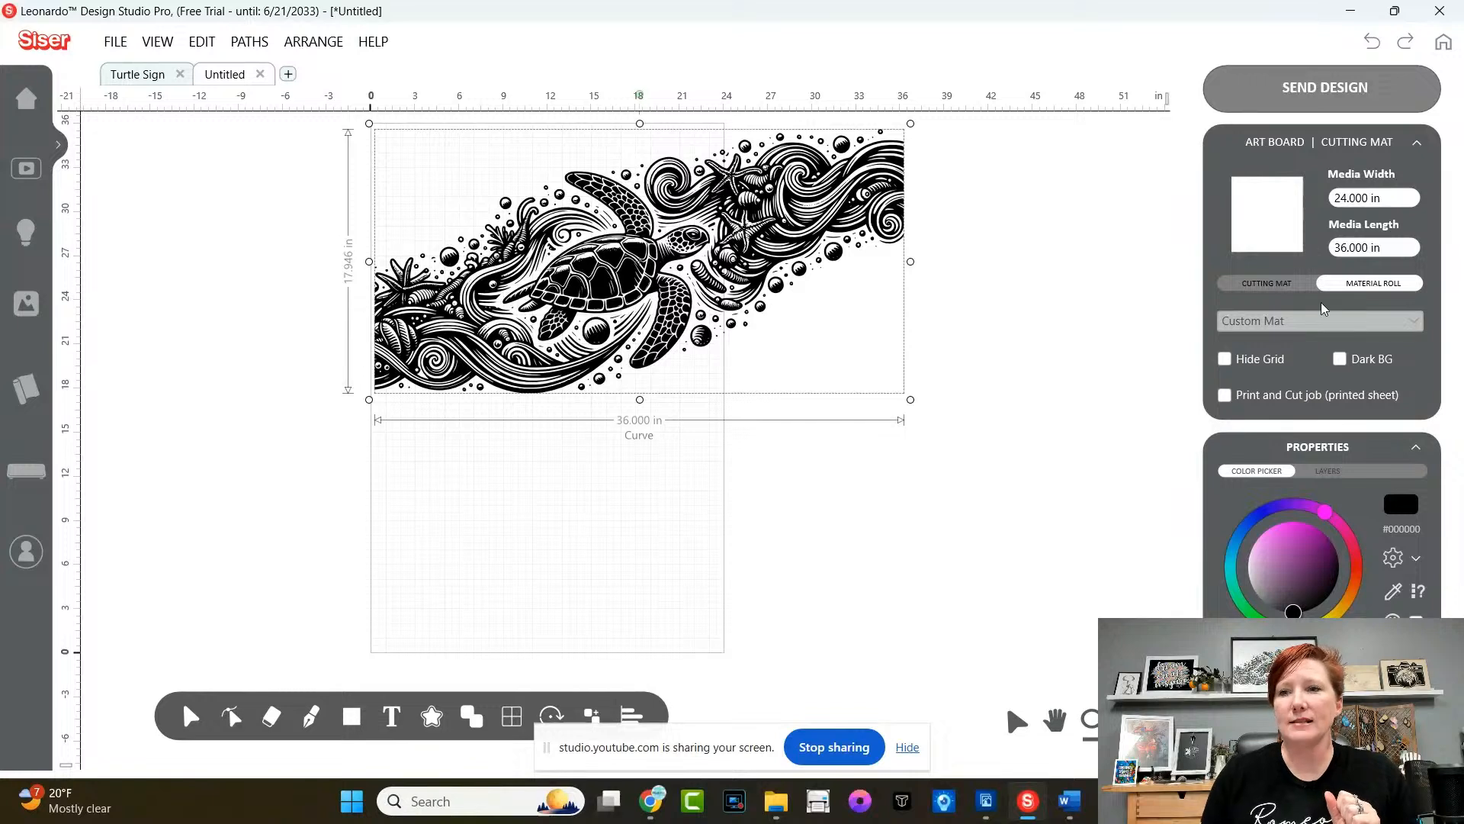
# - Set the turtle artwork's width to 24.75 in with its proportions locked
pyautogui.click(1414, 151)
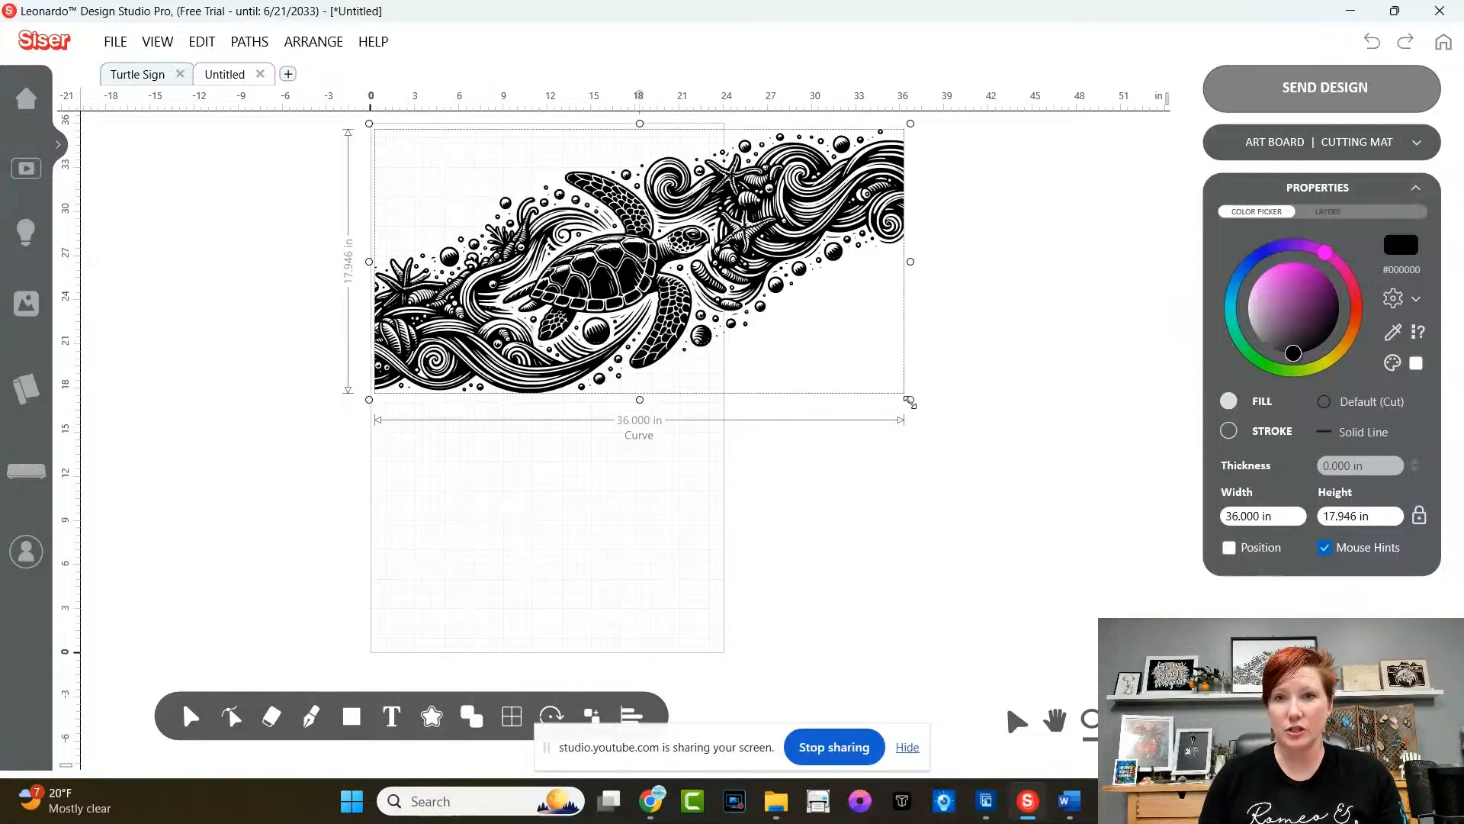
pyautogui.moveTo(1294, 517); pyautogui.dragTo(1215, 516)
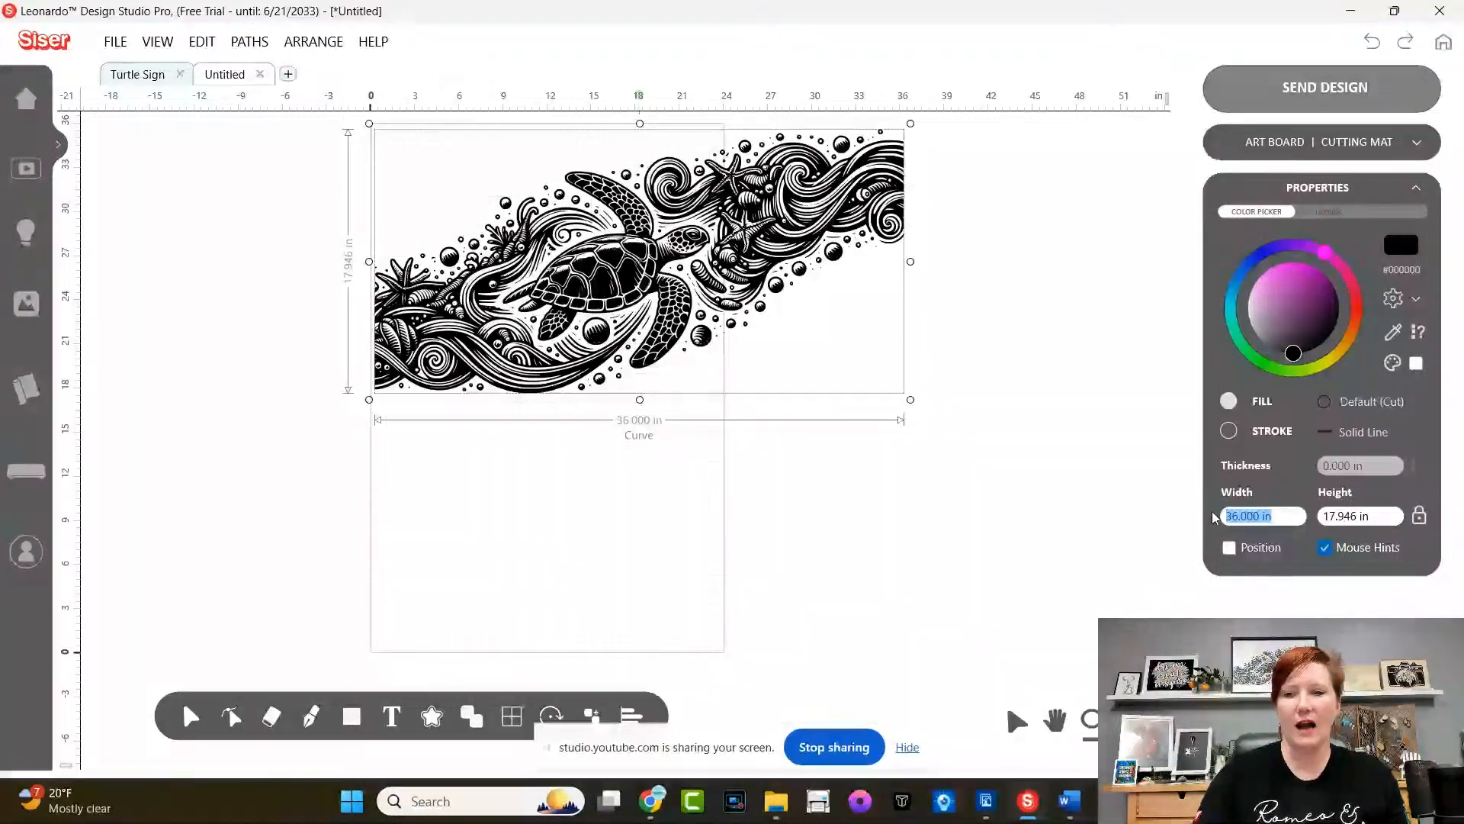
pyautogui.write('24.75')
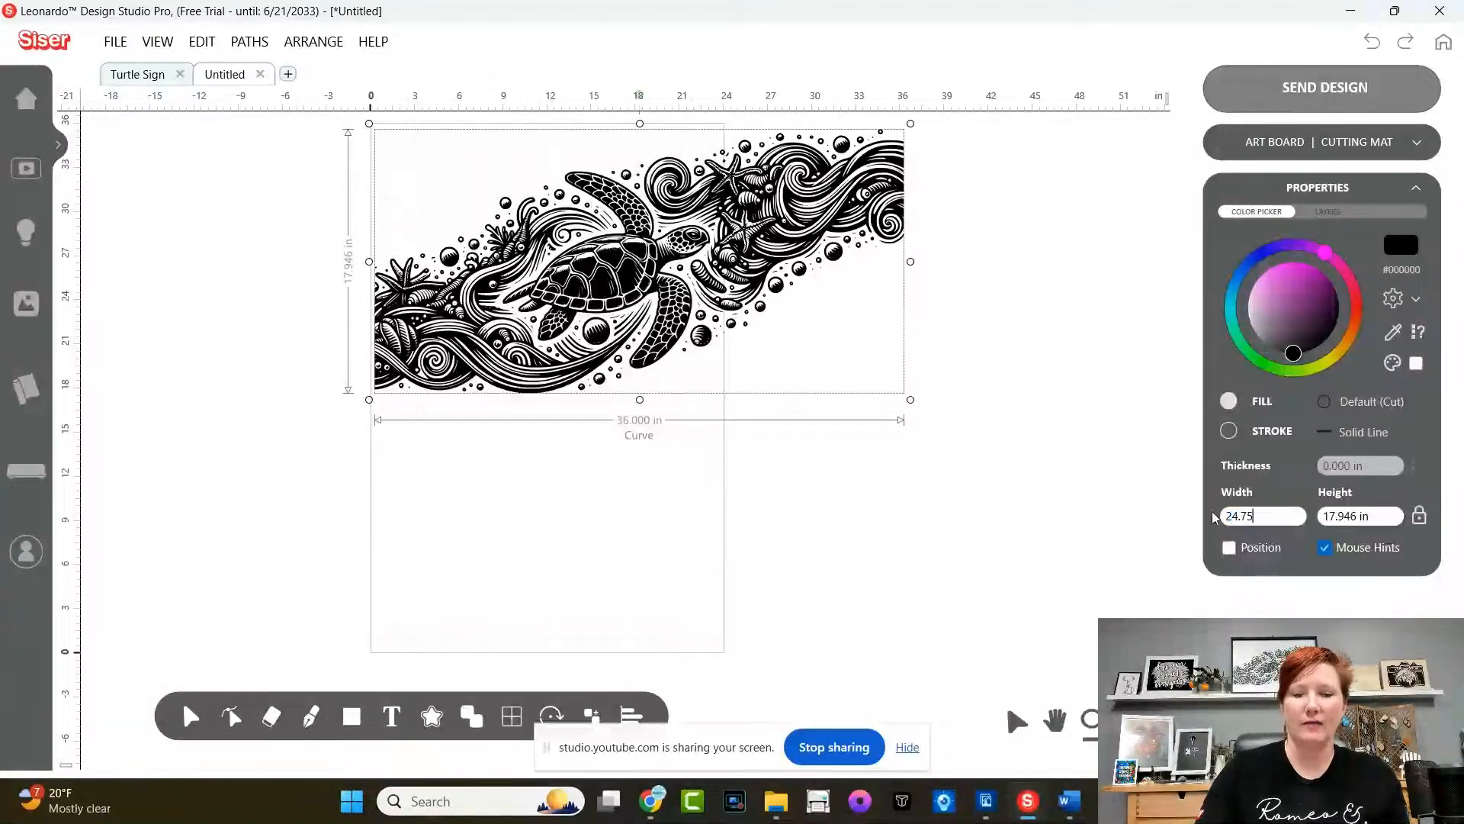
pyautogui.press('Return')
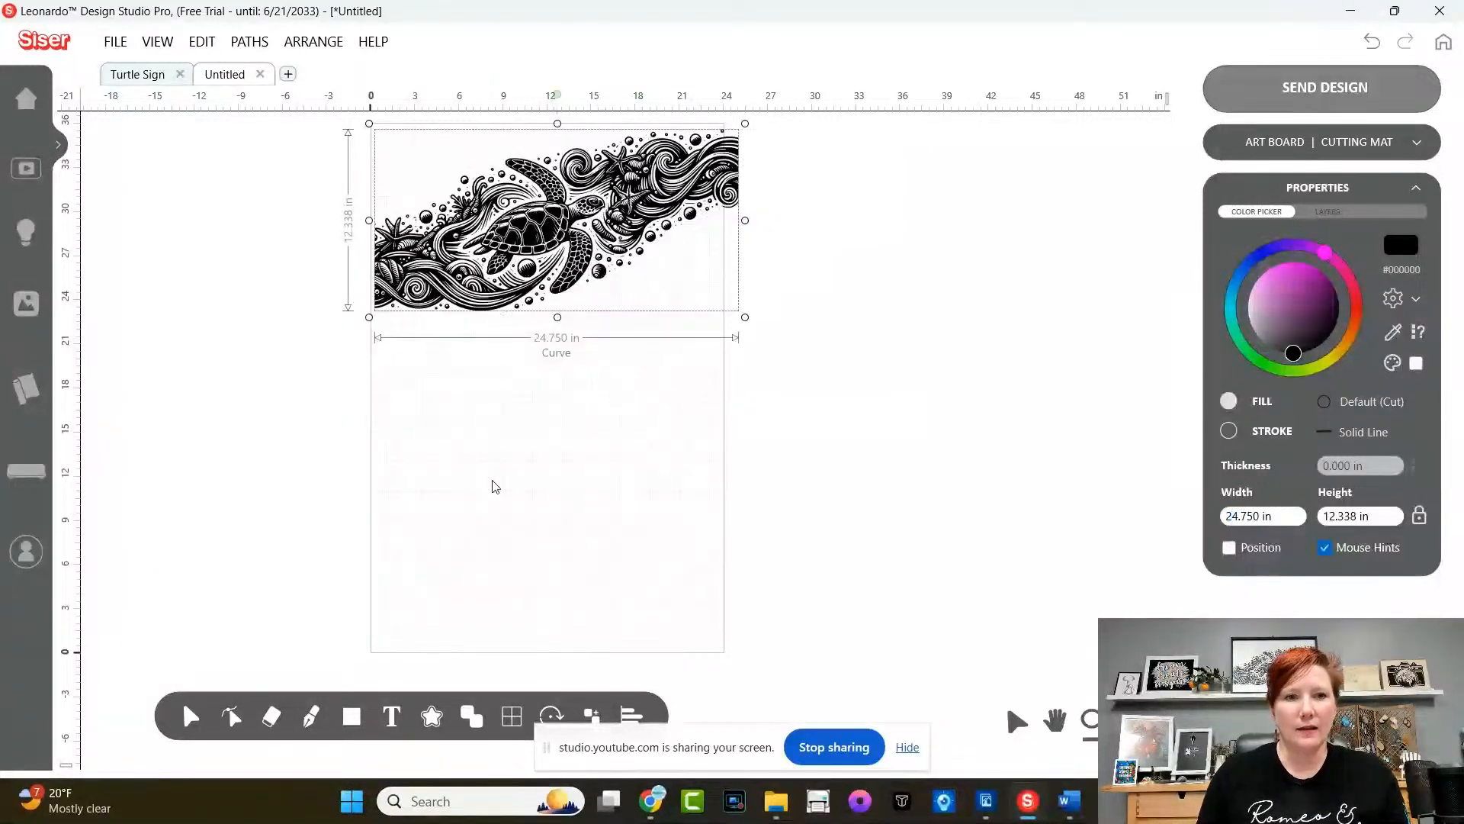
# - Set the turtle artwork's width to 23.75 in with its proportions locked
pyautogui.moveTo(1269, 515); pyautogui.dragTo(1168, 525)
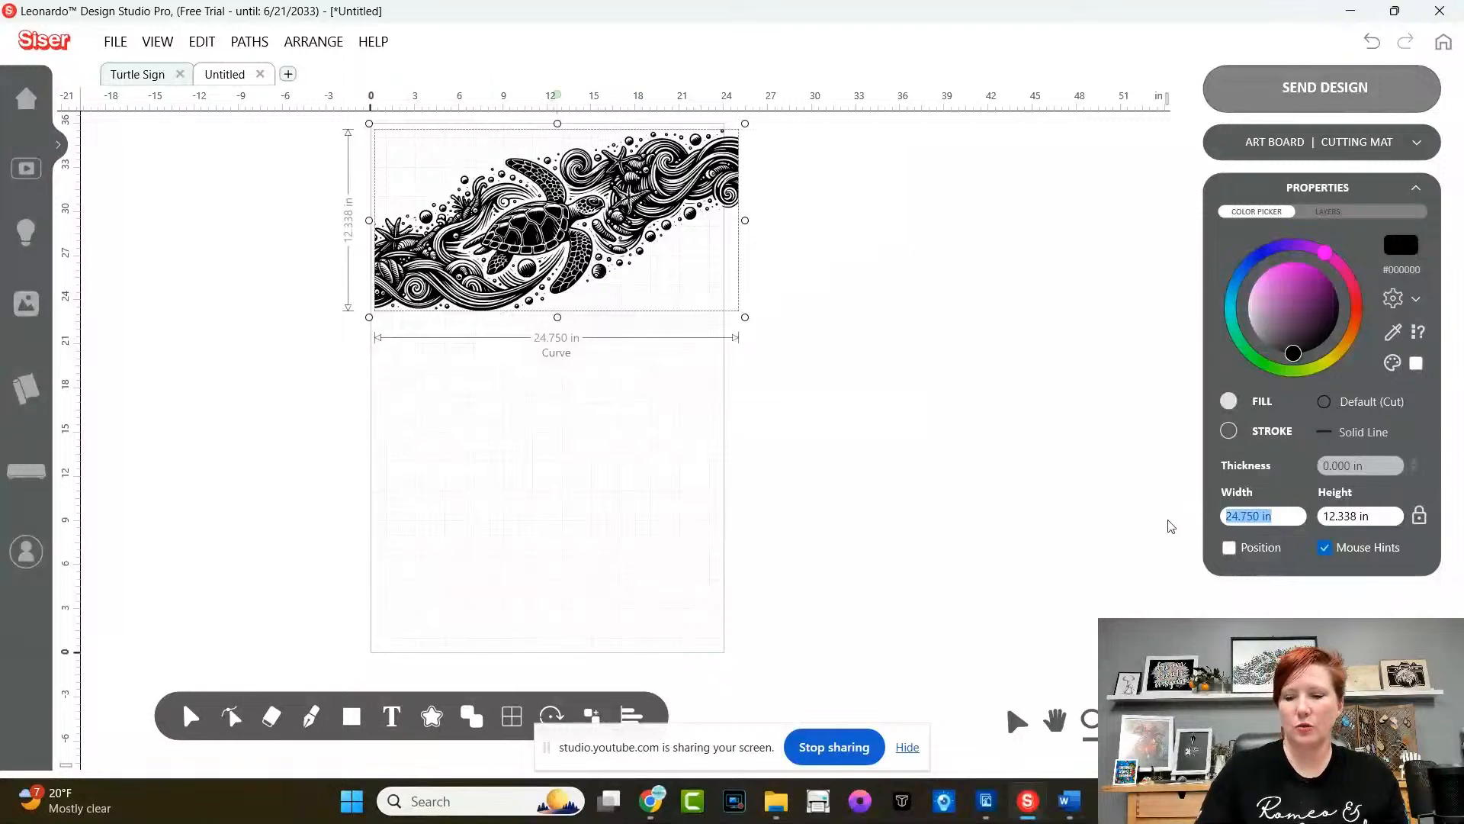
pyautogui.write('23.75')
pyautogui.press('Return')
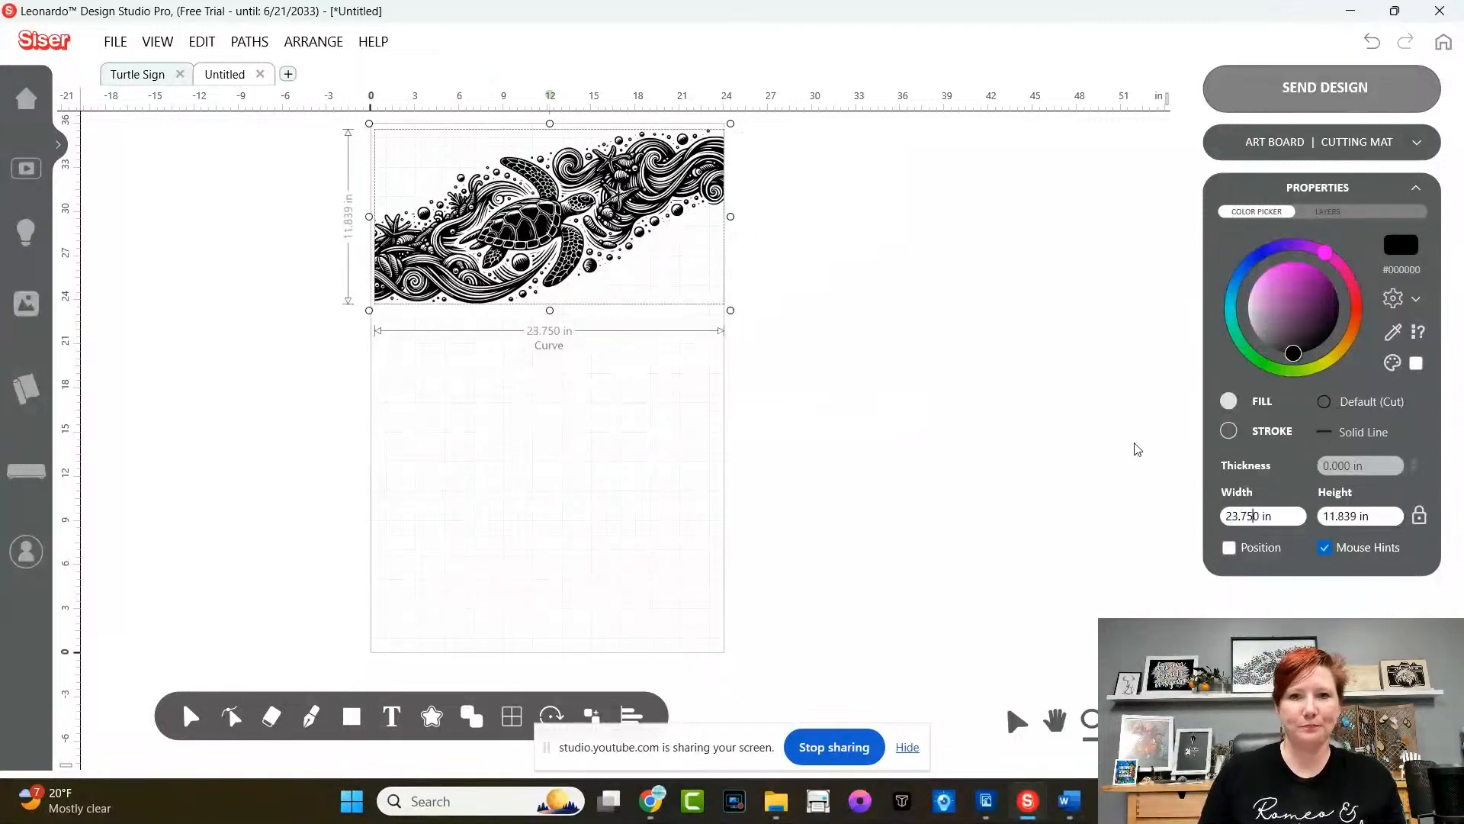
# - Try the turtle artwork rotated 90 degrees clockwise on the art board, and turn it back to horizontal across the art board's upper end
pyautogui.click(512, 715)
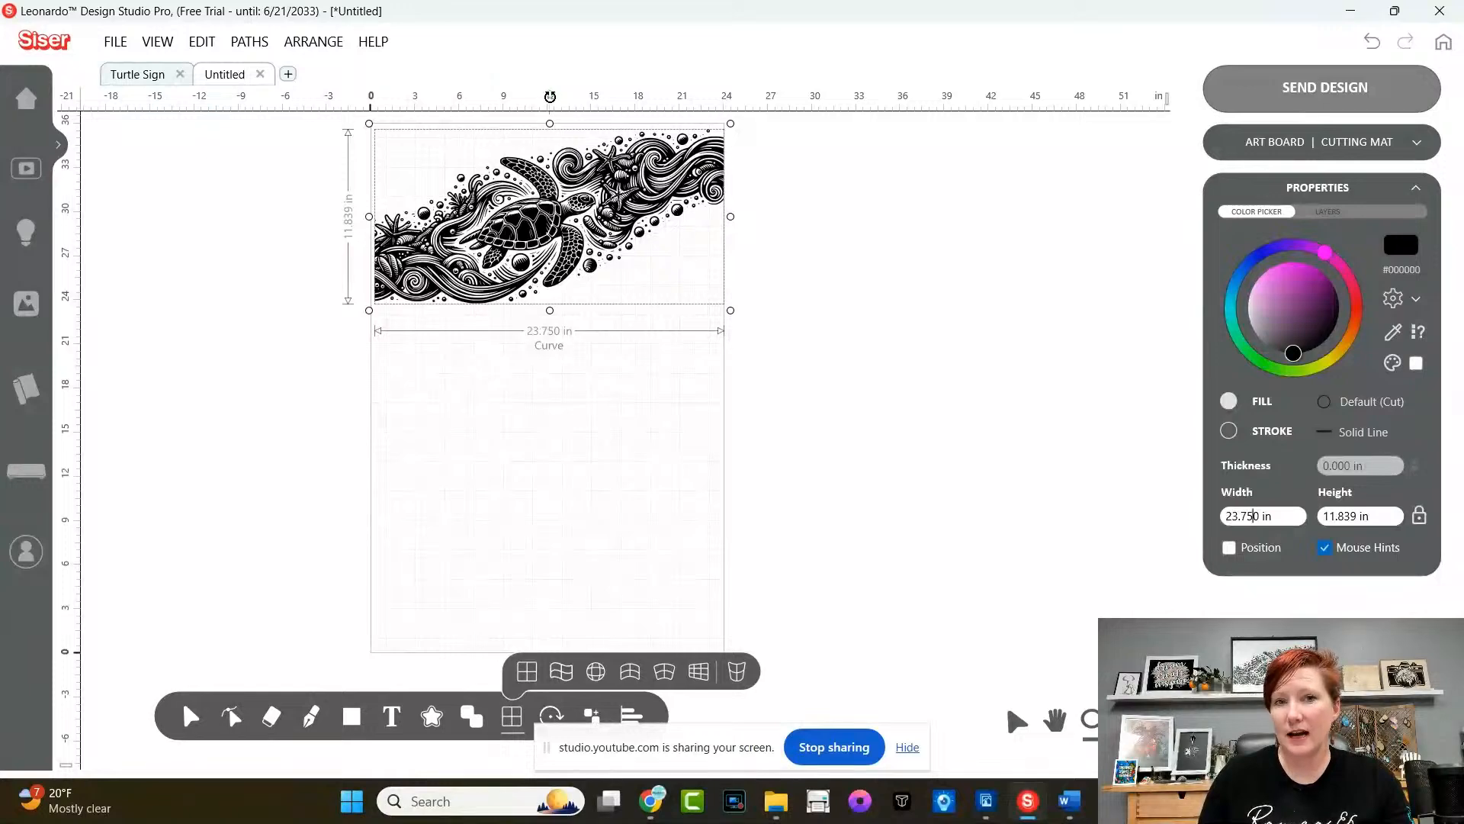
pyautogui.moveTo(549, 96); pyautogui.dragTo(671, 215)
pyautogui.moveTo(556, 225); pyautogui.dragTo(480, 309)
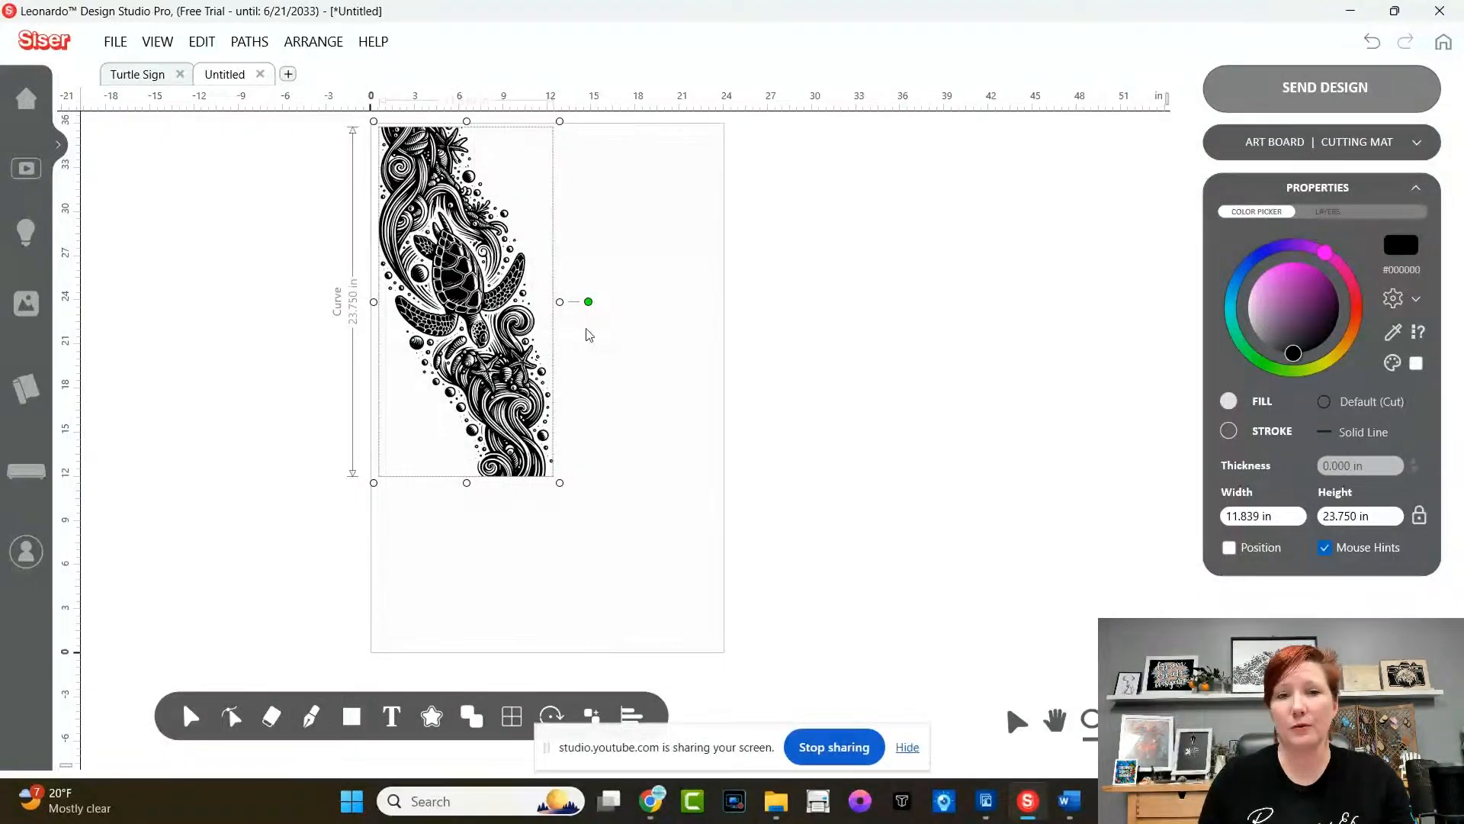
pyautogui.moveTo(588, 301); pyautogui.dragTo(468, 179)
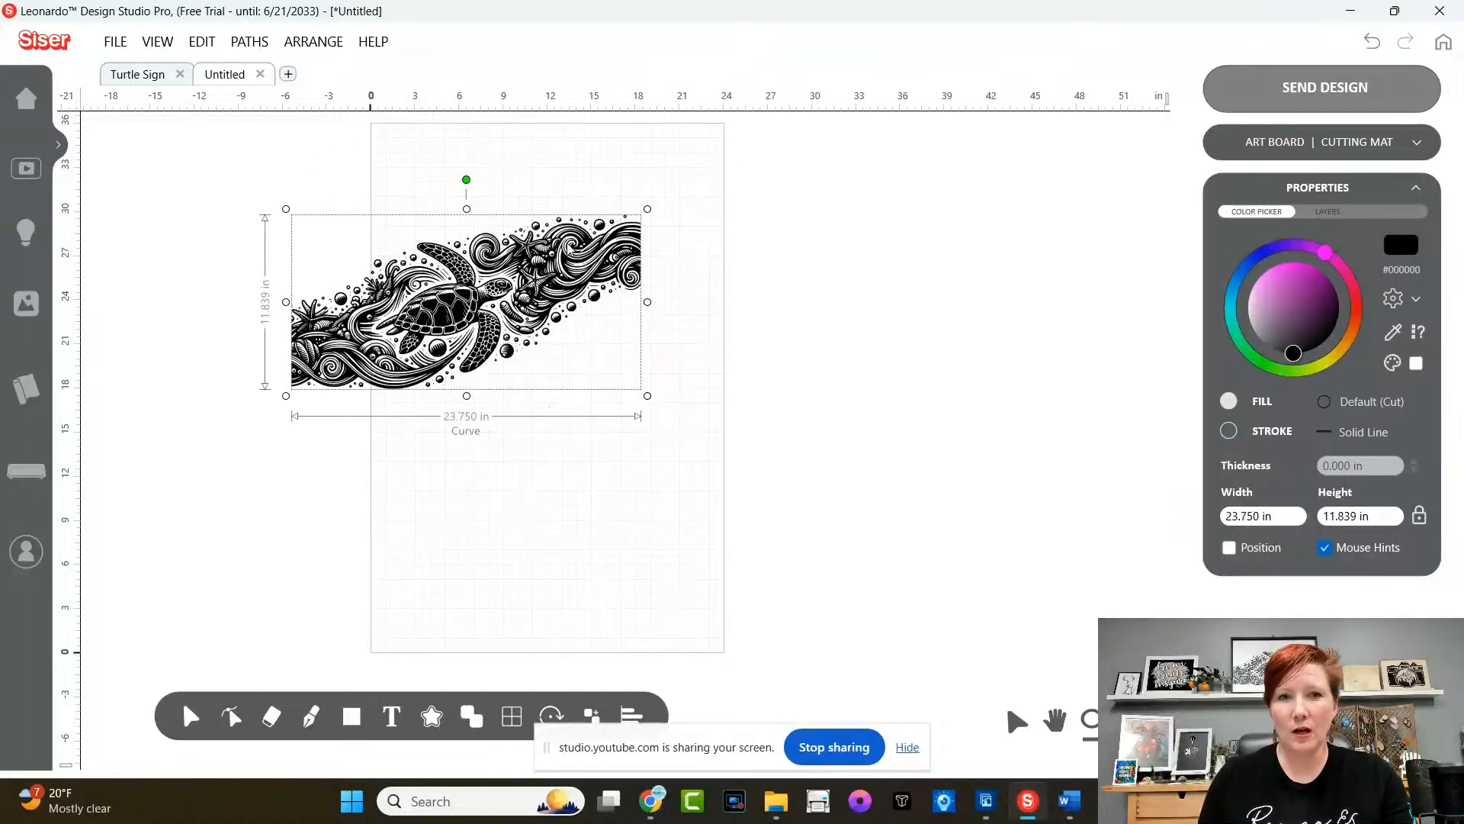
pyautogui.moveTo(543, 277); pyautogui.dragTo(624, 193)
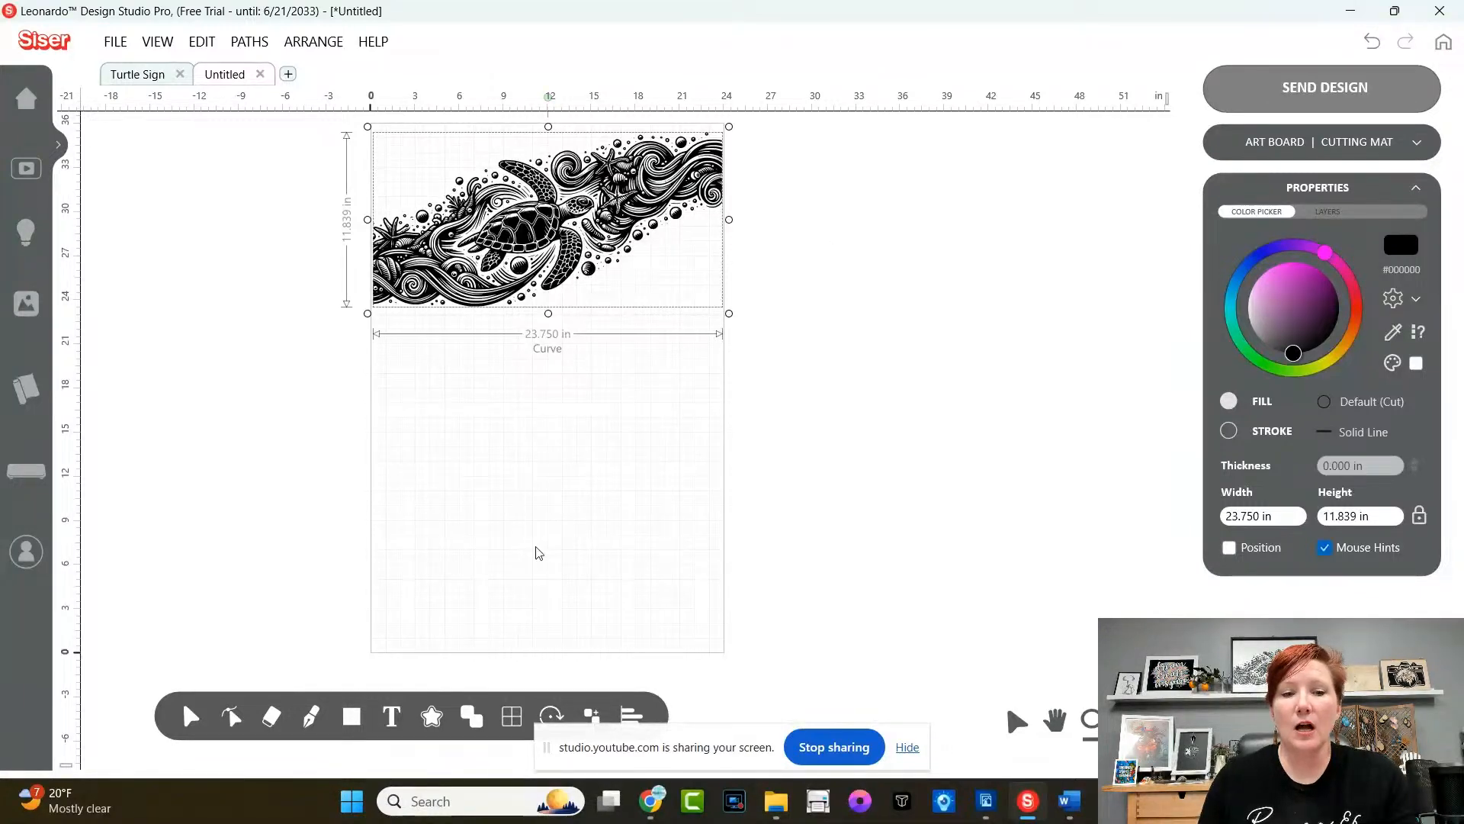
# - Draw a rectangle about 23.86 by 12.60 in below the turtle artwork and display it as a stroke outline without fill
pyautogui.click(350, 716)
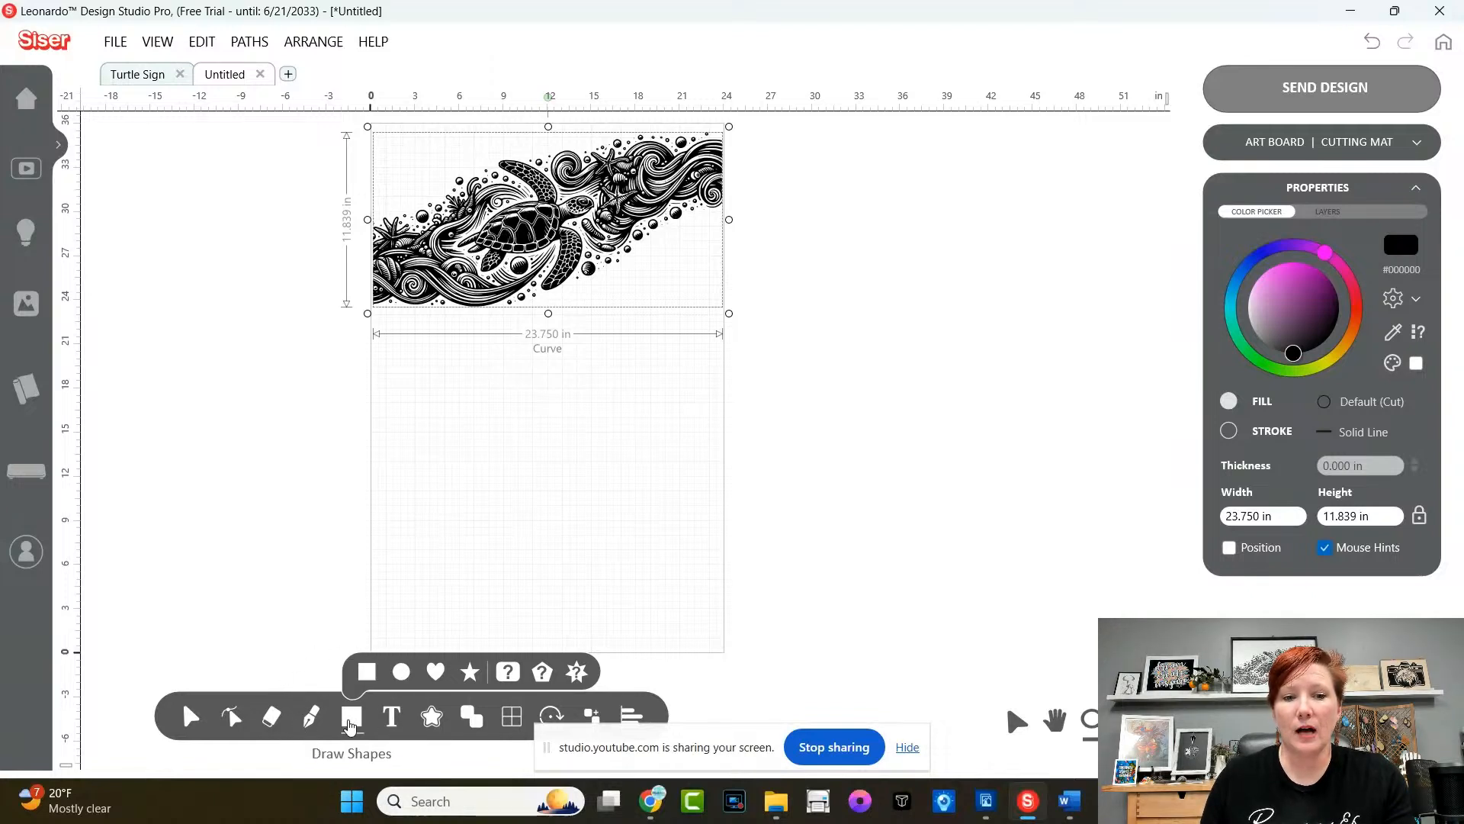
pyautogui.click(369, 676)
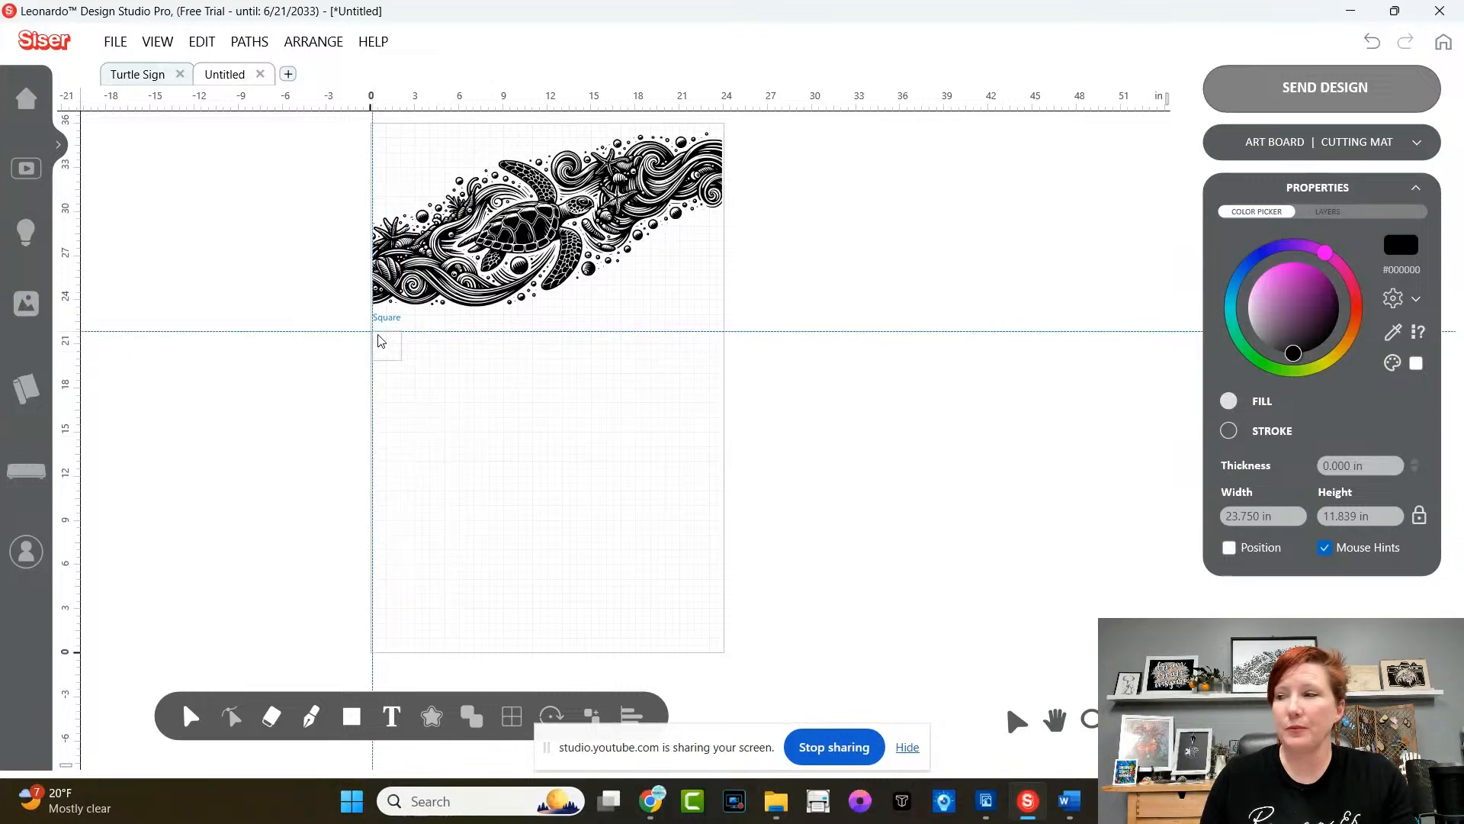
pyautogui.moveTo(372, 330)
pyautogui.mouseDown()
pyautogui.moveTo(618, 491)
pyautogui.moveTo(728, 524)
pyautogui.mouseUp()
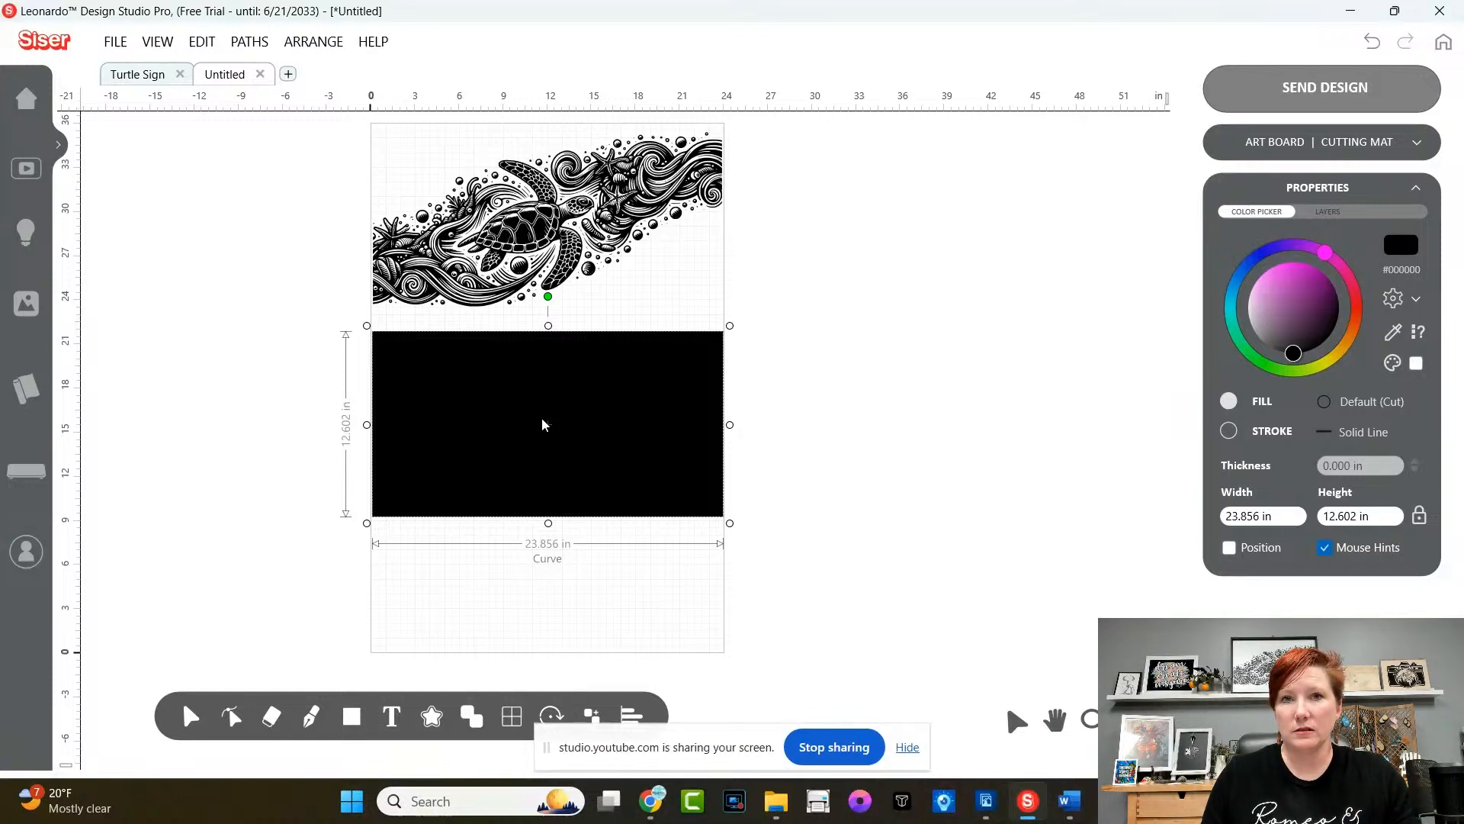
pyautogui.click(1228, 431)
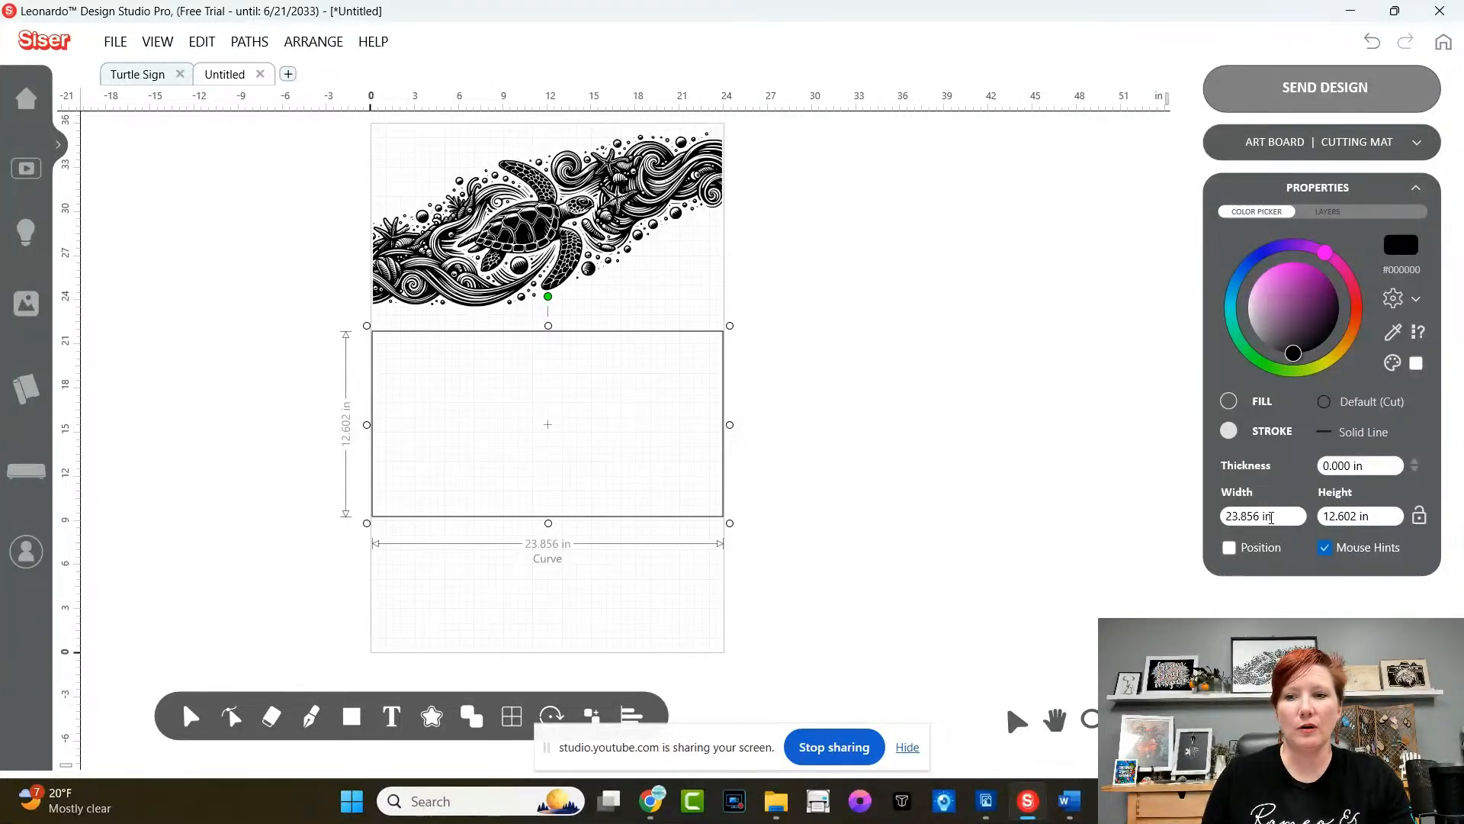
# - Set the outlined rectangle's width to 24 in and its height to 16 in
pyautogui.moveTo(1282, 517); pyautogui.dragTo(1199, 521)
pyautogui.write('24')
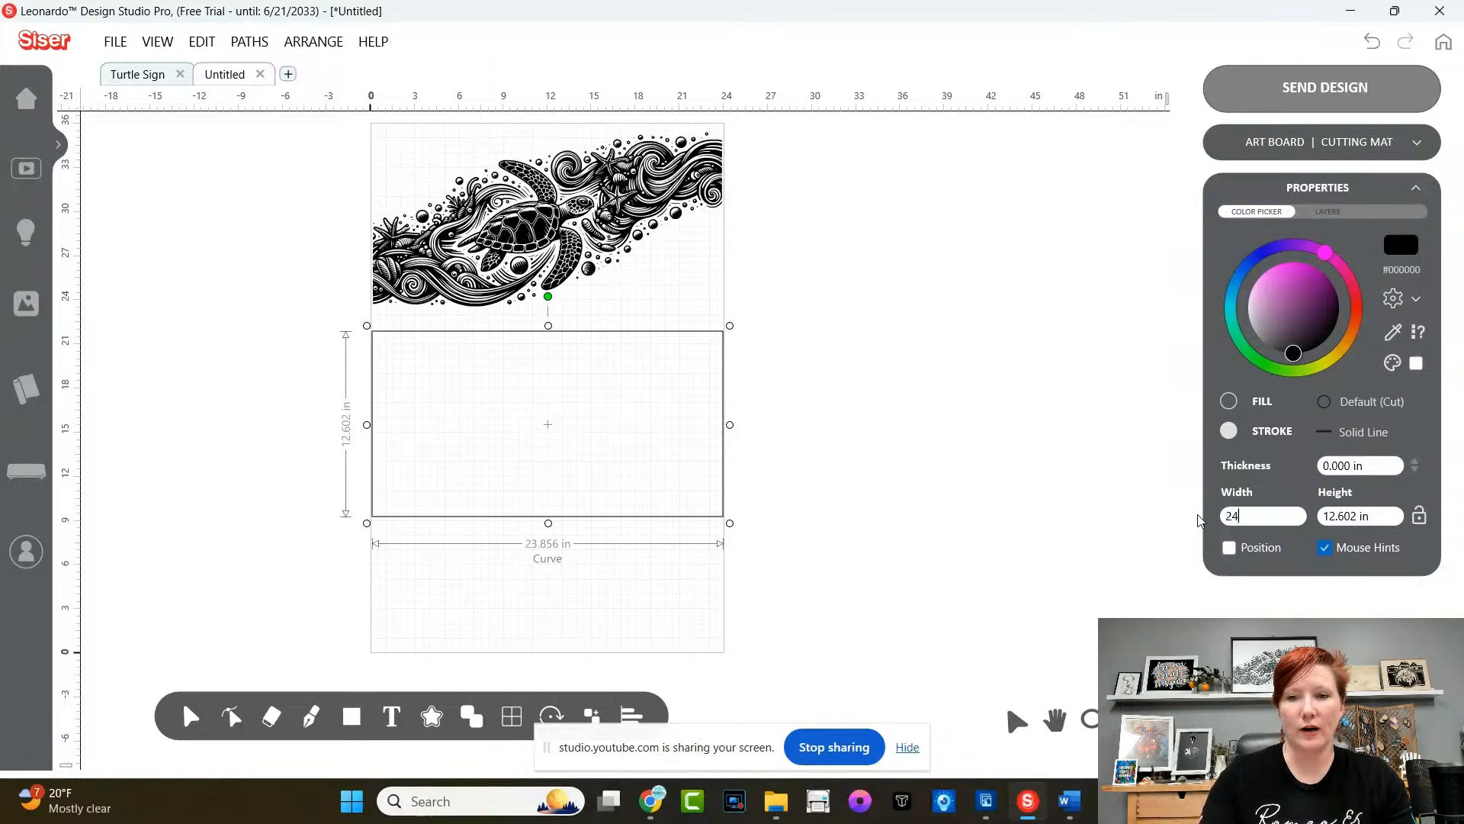
pyautogui.press('Tab')
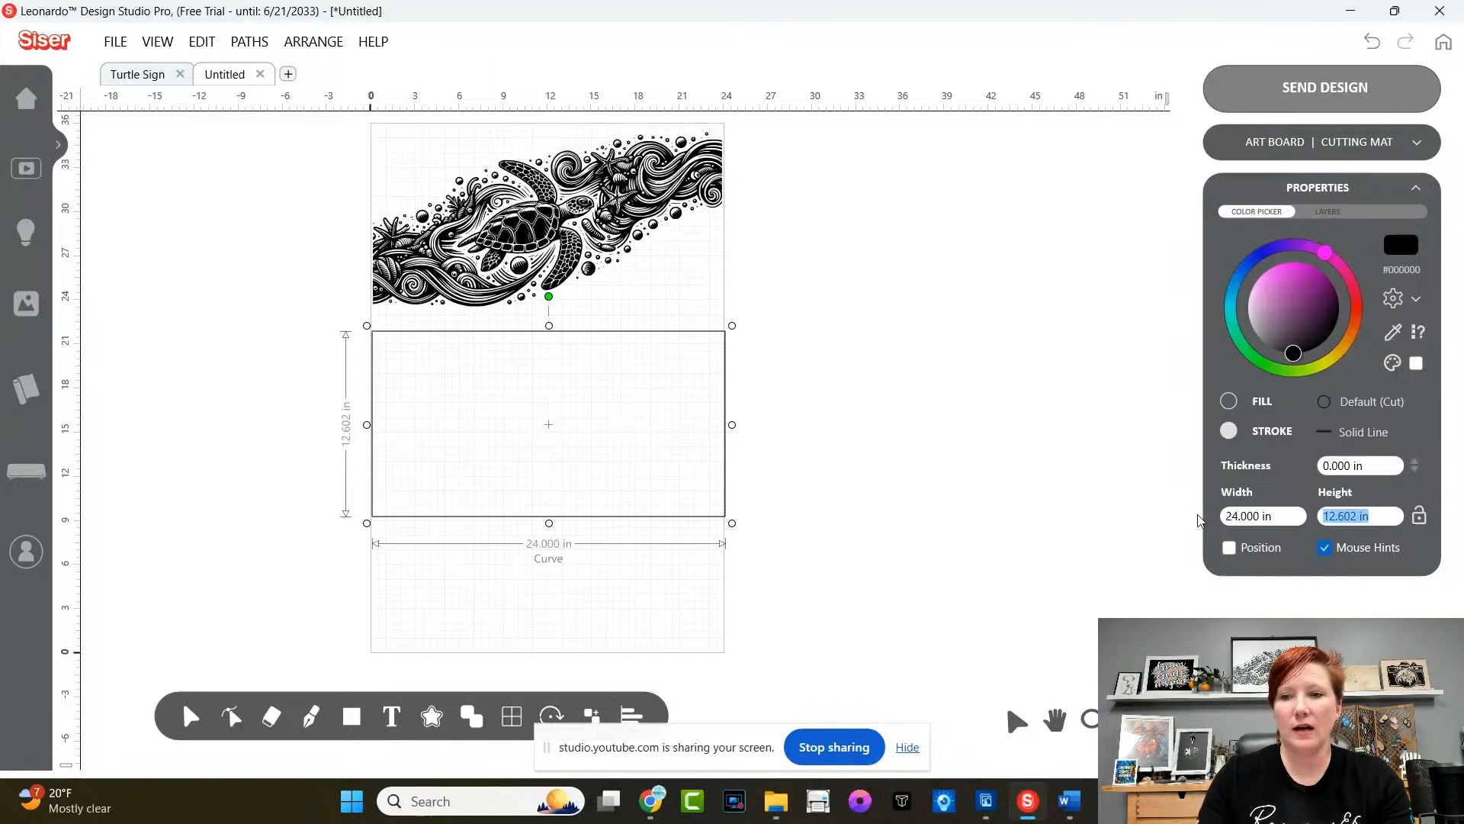
pyautogui.write('16')
pyautogui.press('Return')
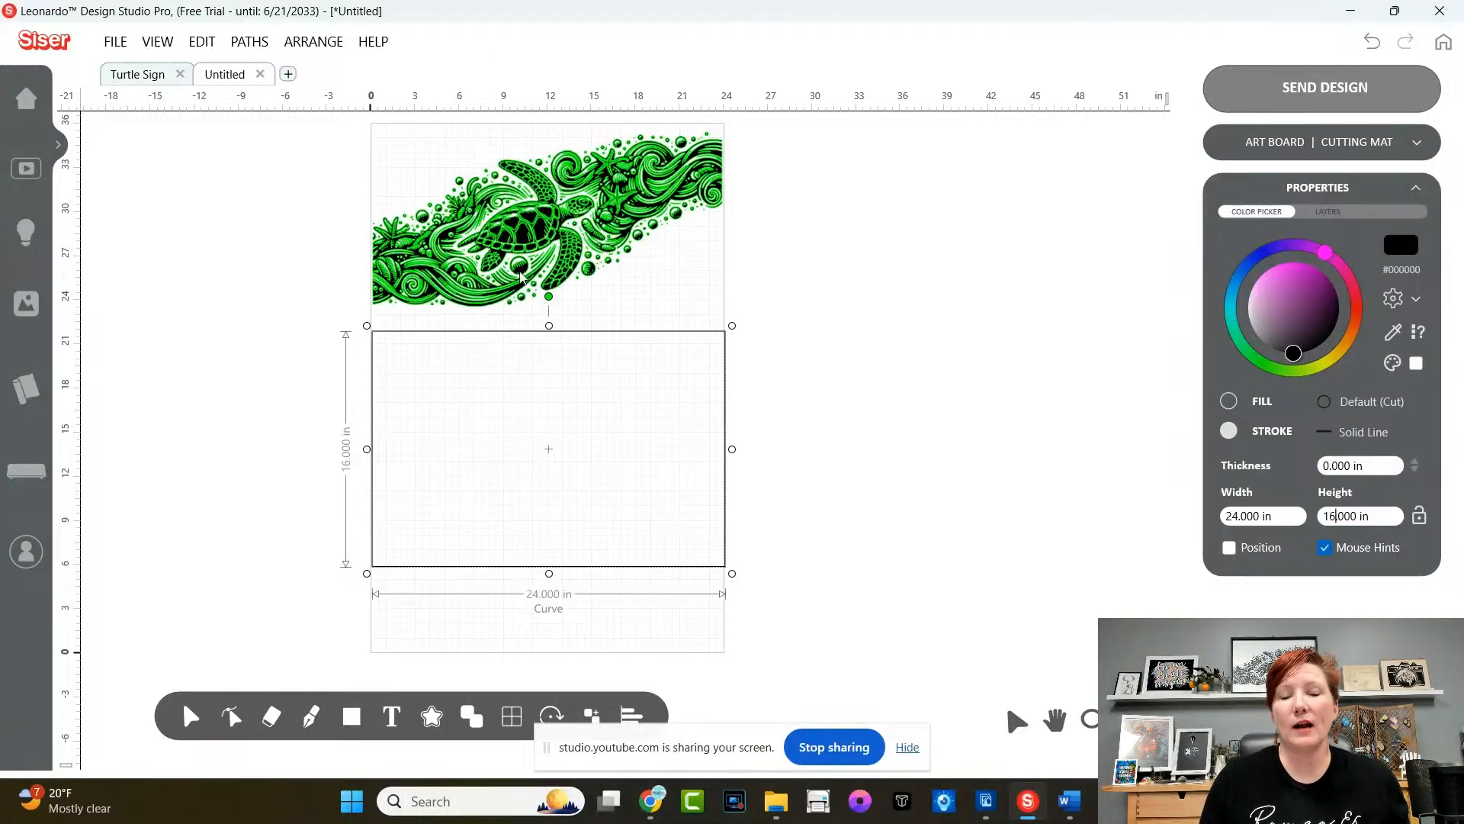
# - Center the turtle artwork and the rectangle on each other both horizontally and vertically
pyautogui.moveTo(340, 158); pyautogui.dragTo(546, 418)
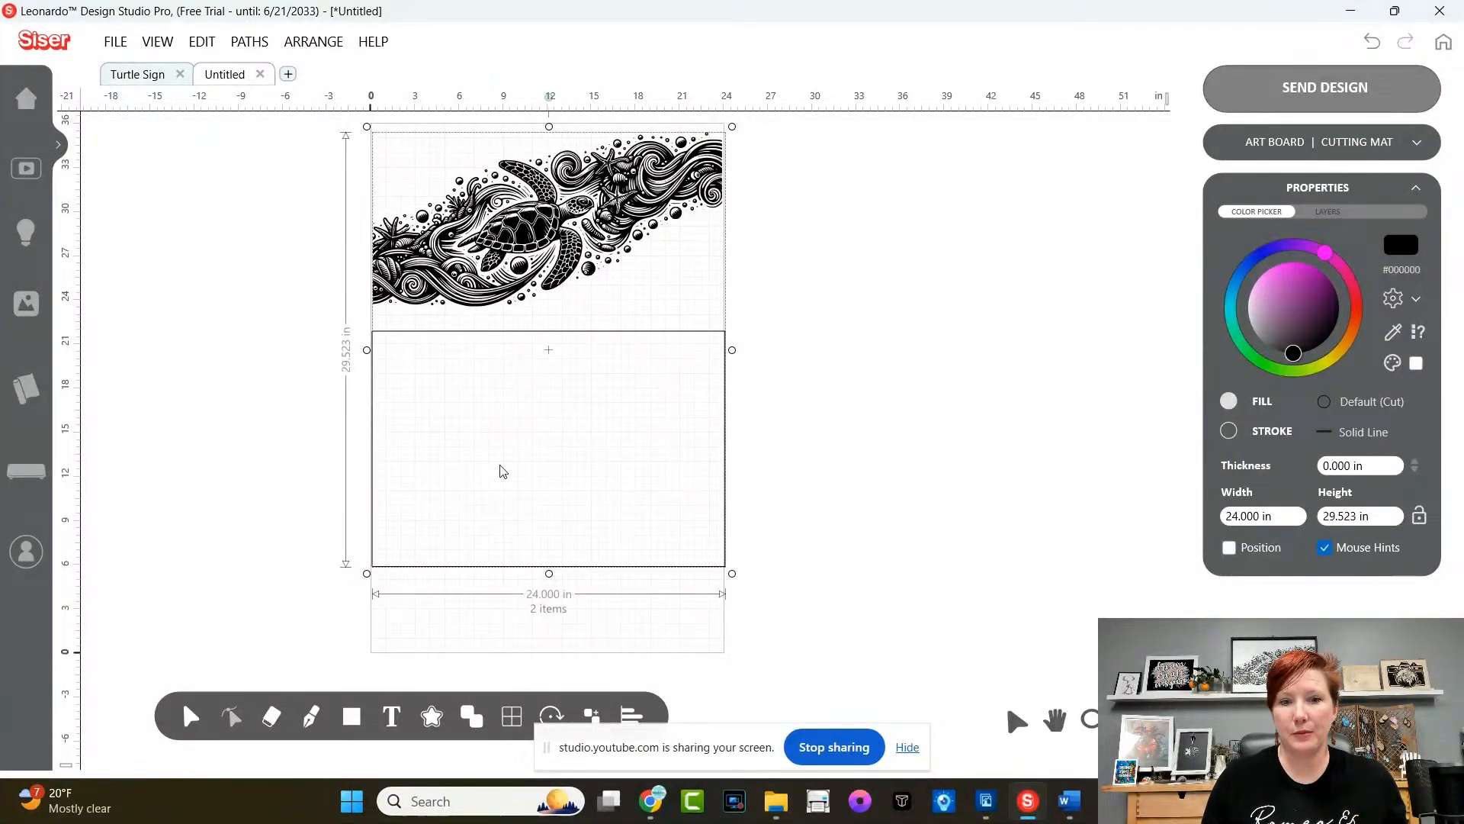
pyautogui.click(630, 716)
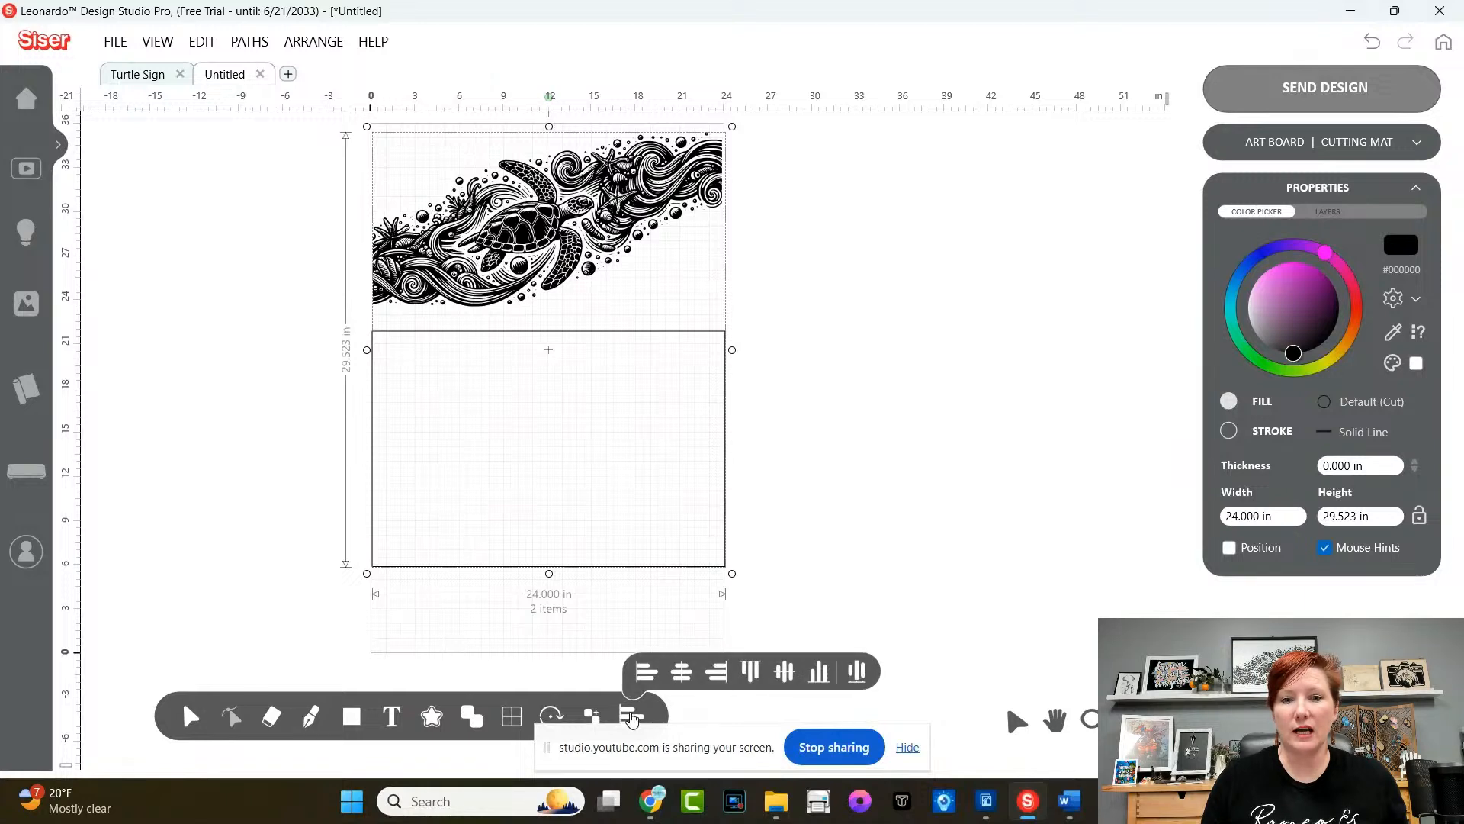
pyautogui.click(681, 673)
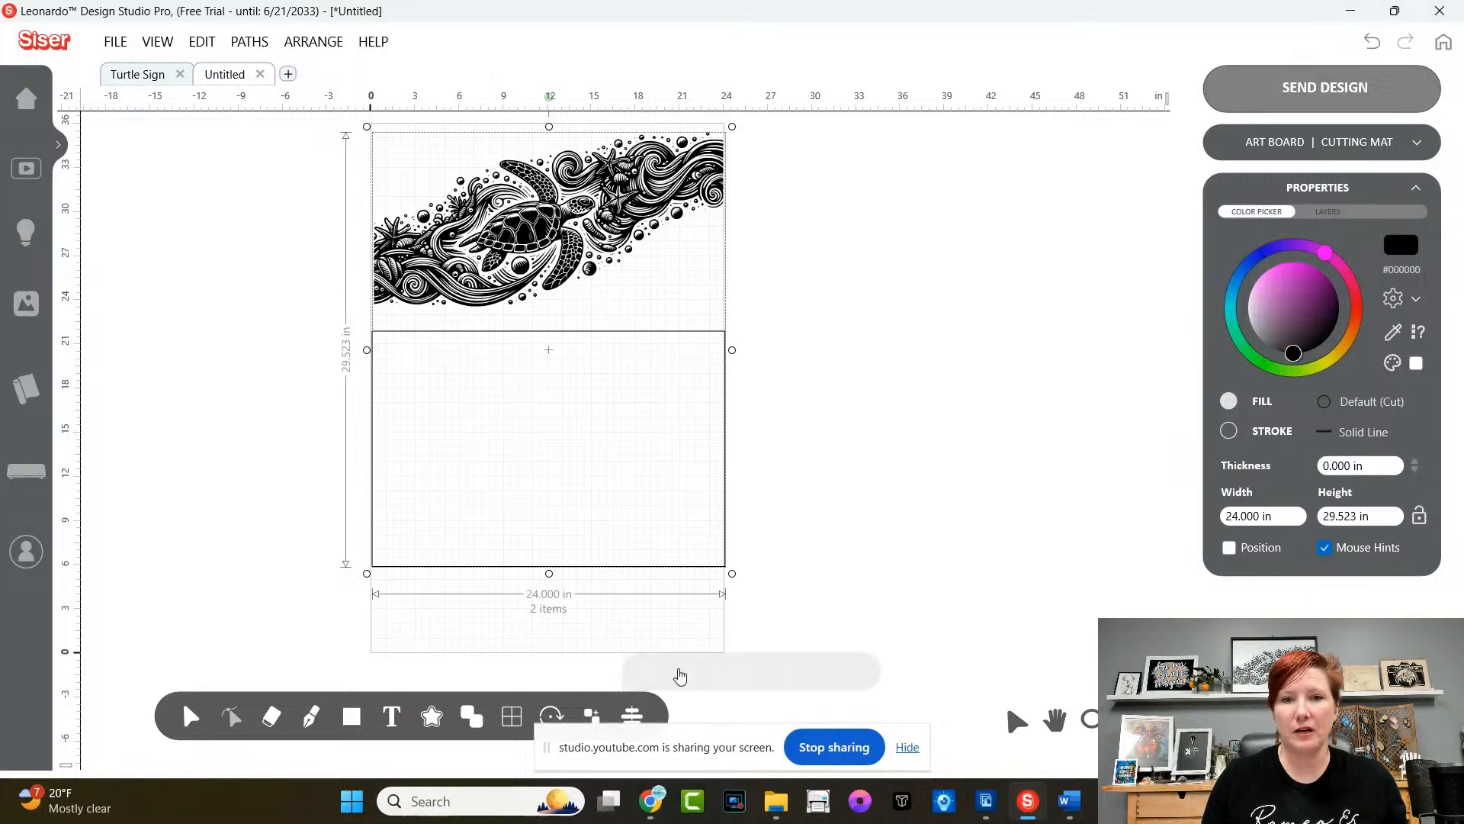
pyautogui.click(631, 716)
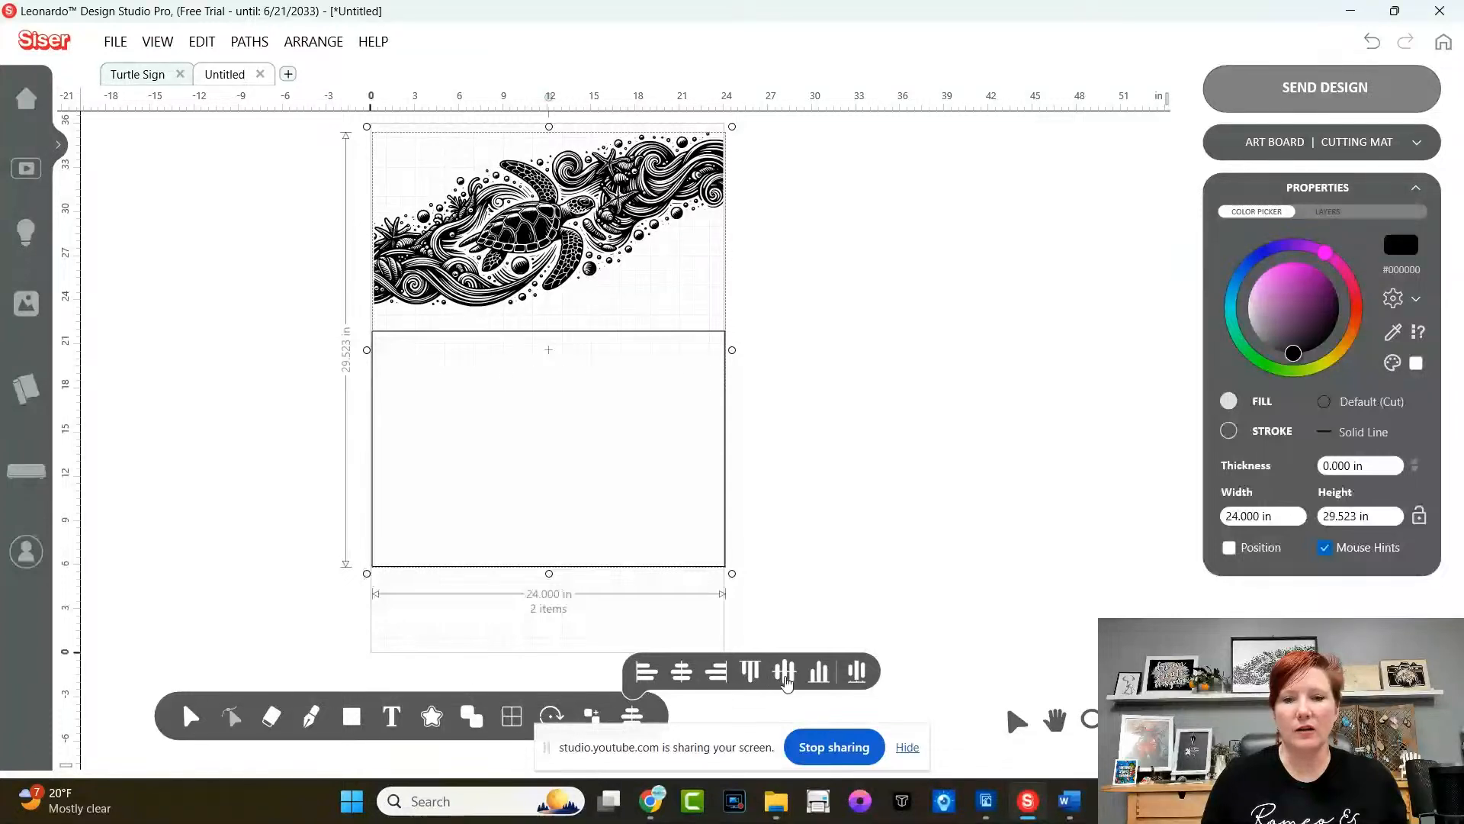
pyautogui.click(784, 672)
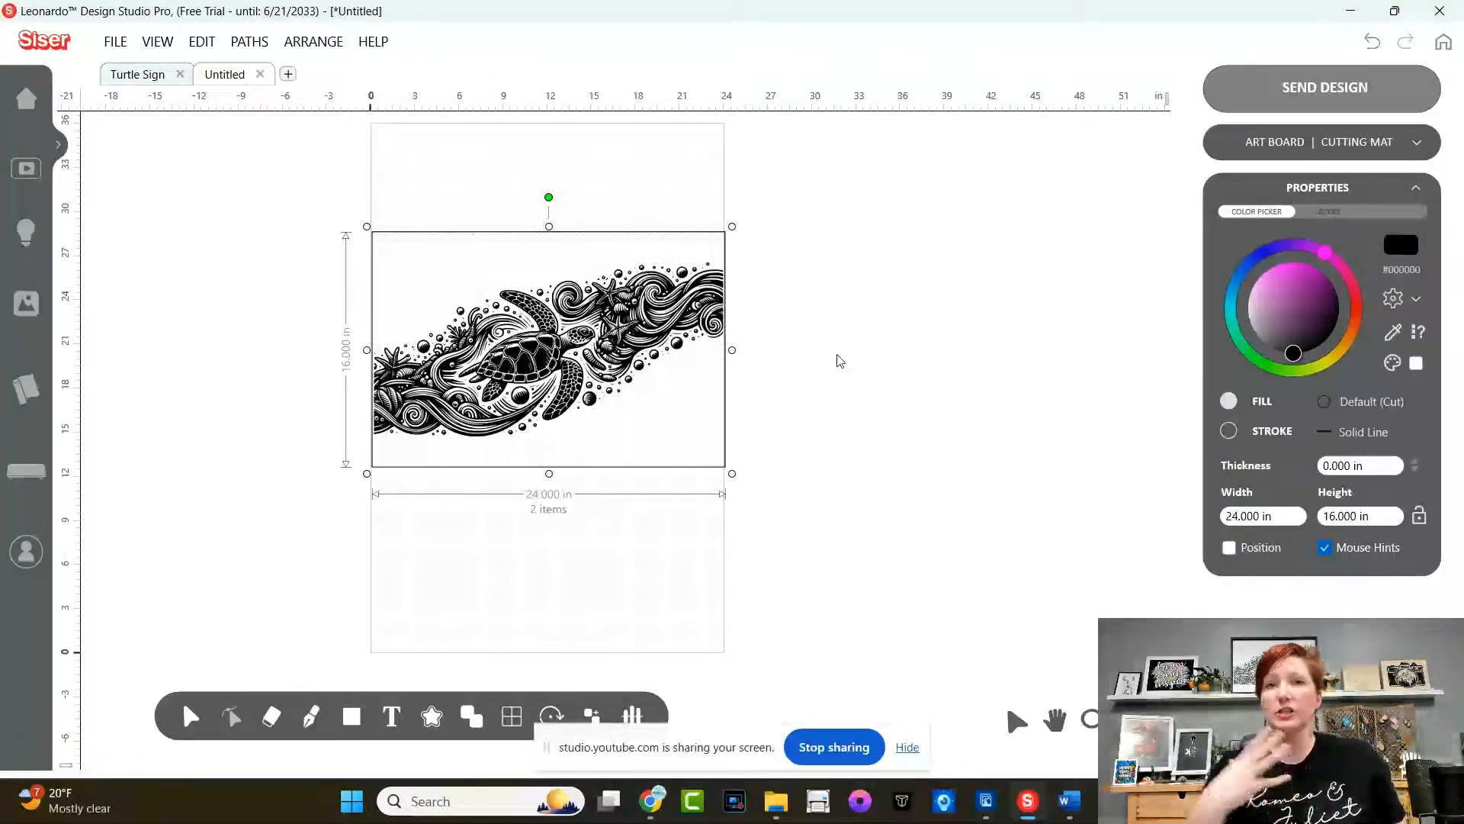
pyautogui.click(352, 717)
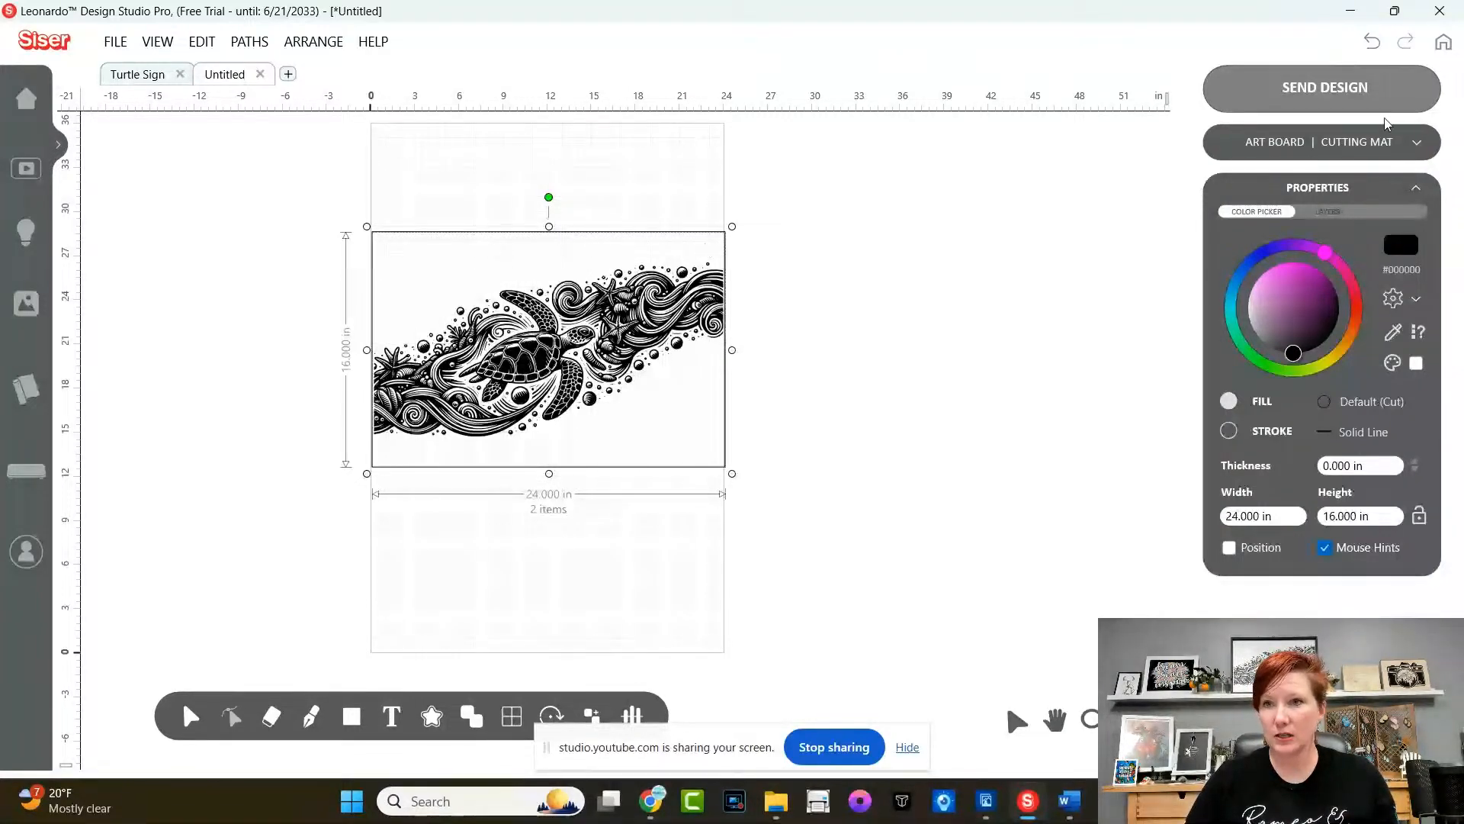
pyautogui.click(1365, 93)
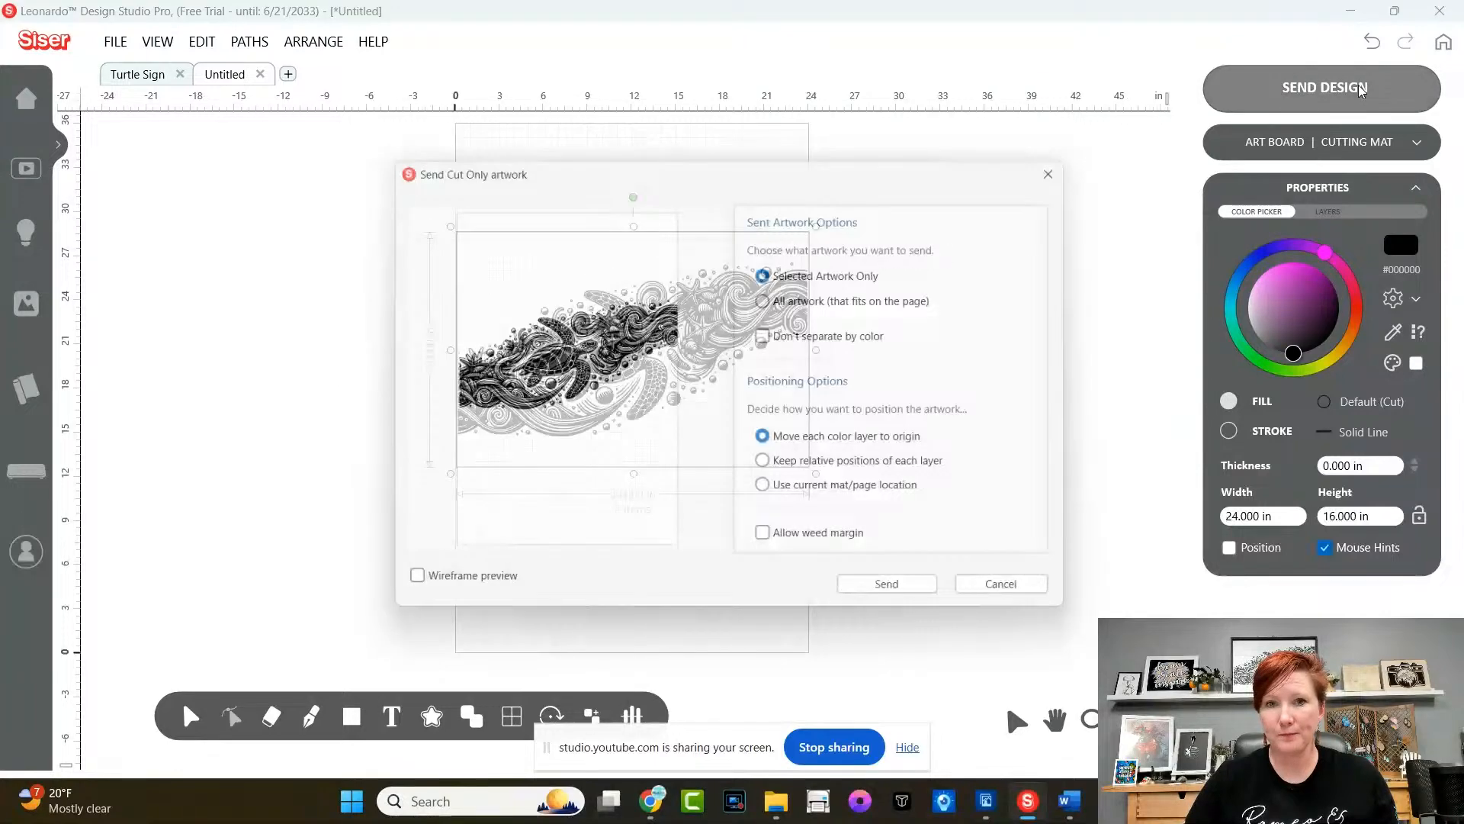
pyautogui.click(1018, 598)
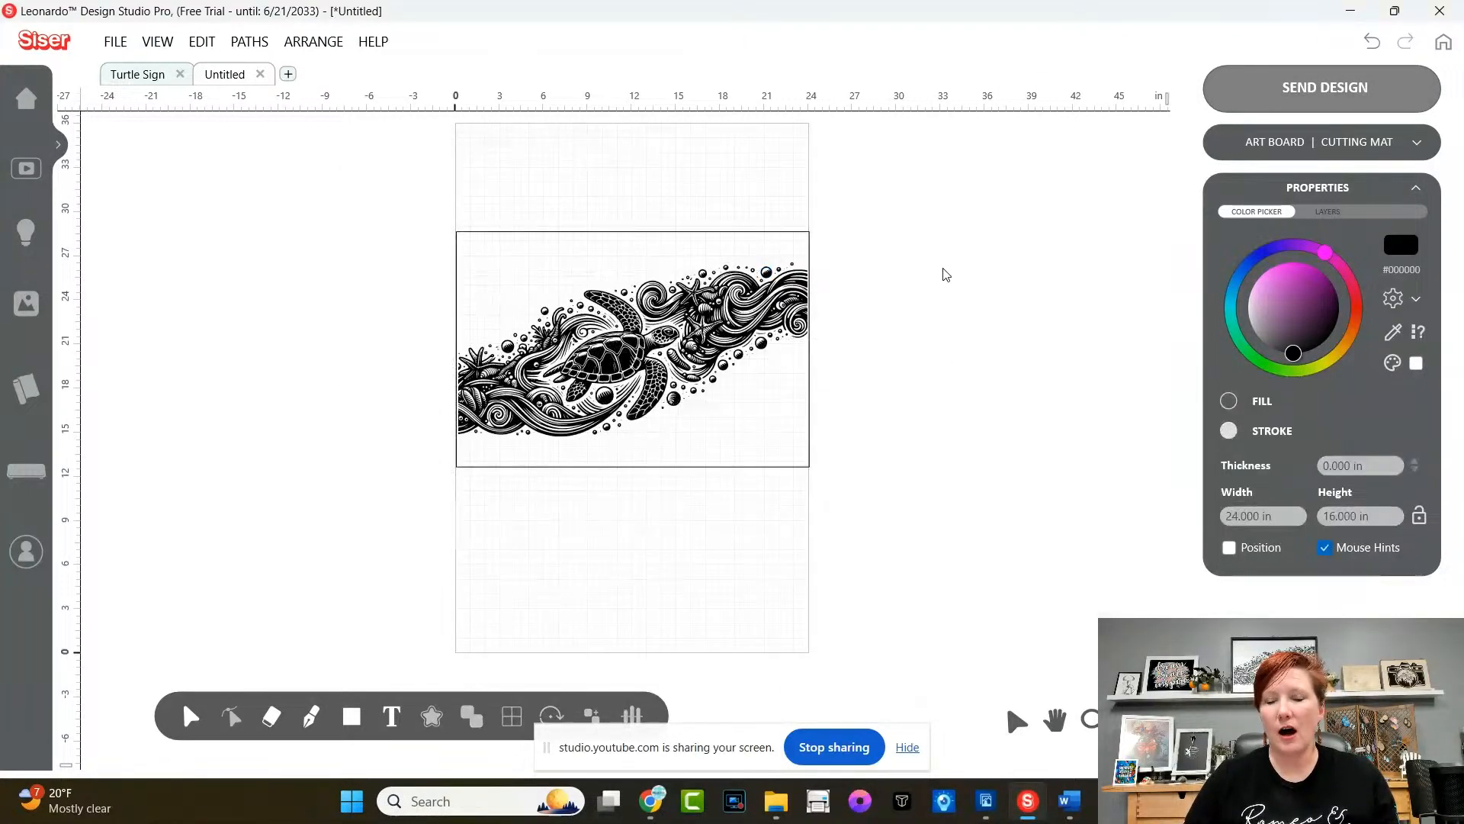
# - Preview the cut layout for all artwork with each color layer moved to the origin, and return to the design
pyautogui.click(1242, 92)
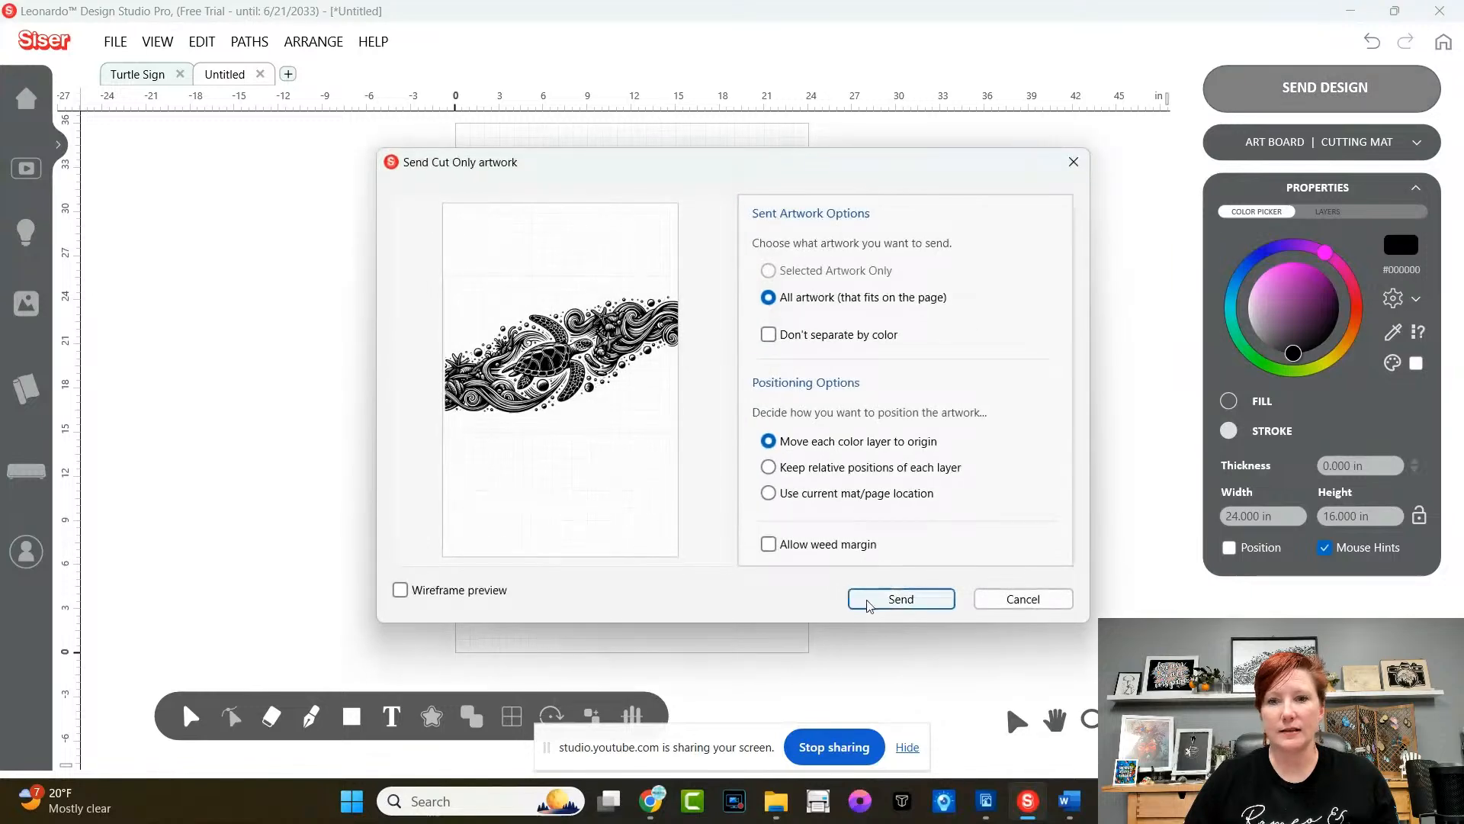
pyautogui.click(893, 593)
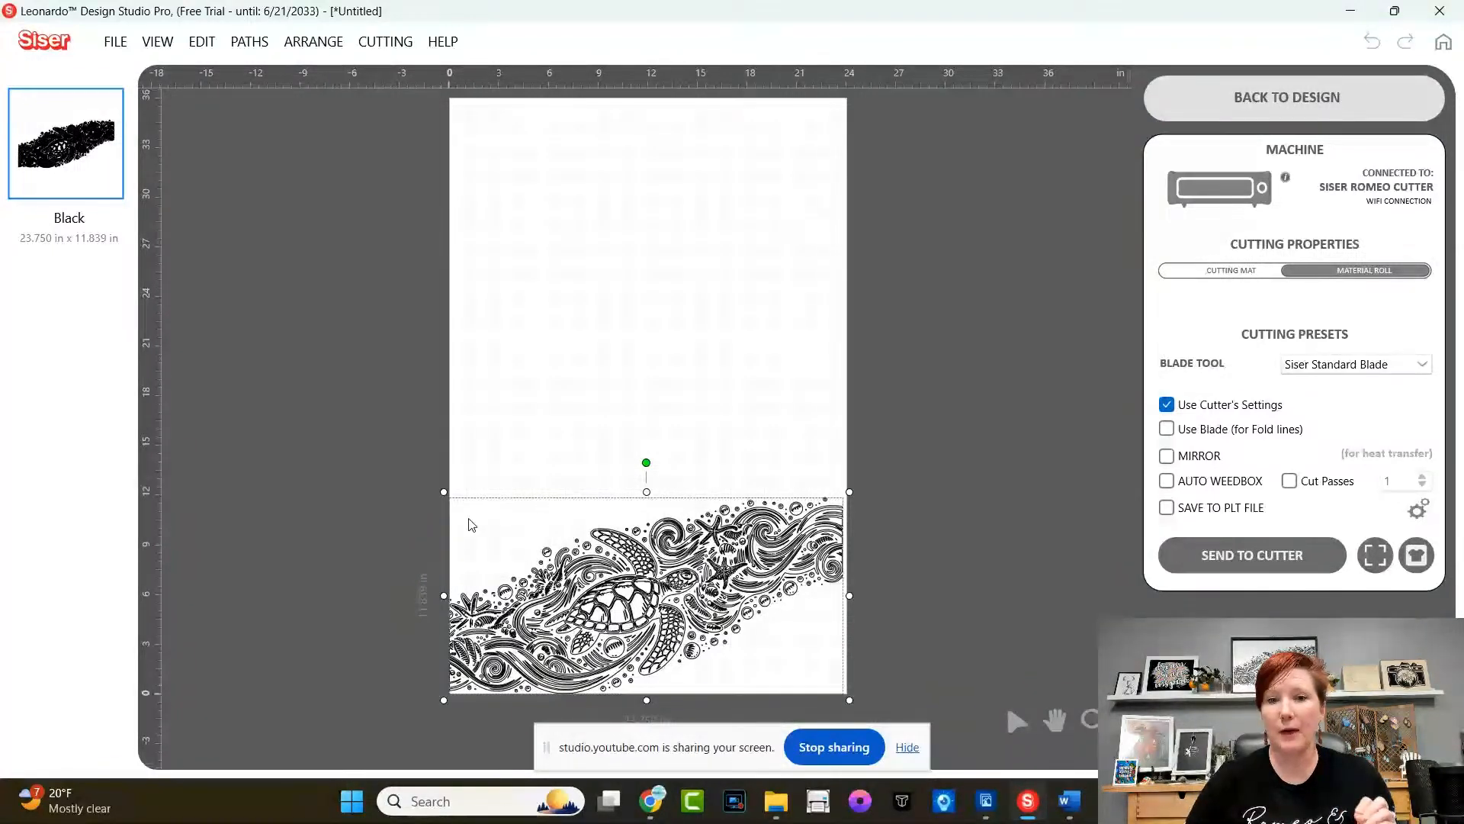
pyautogui.click(1238, 107)
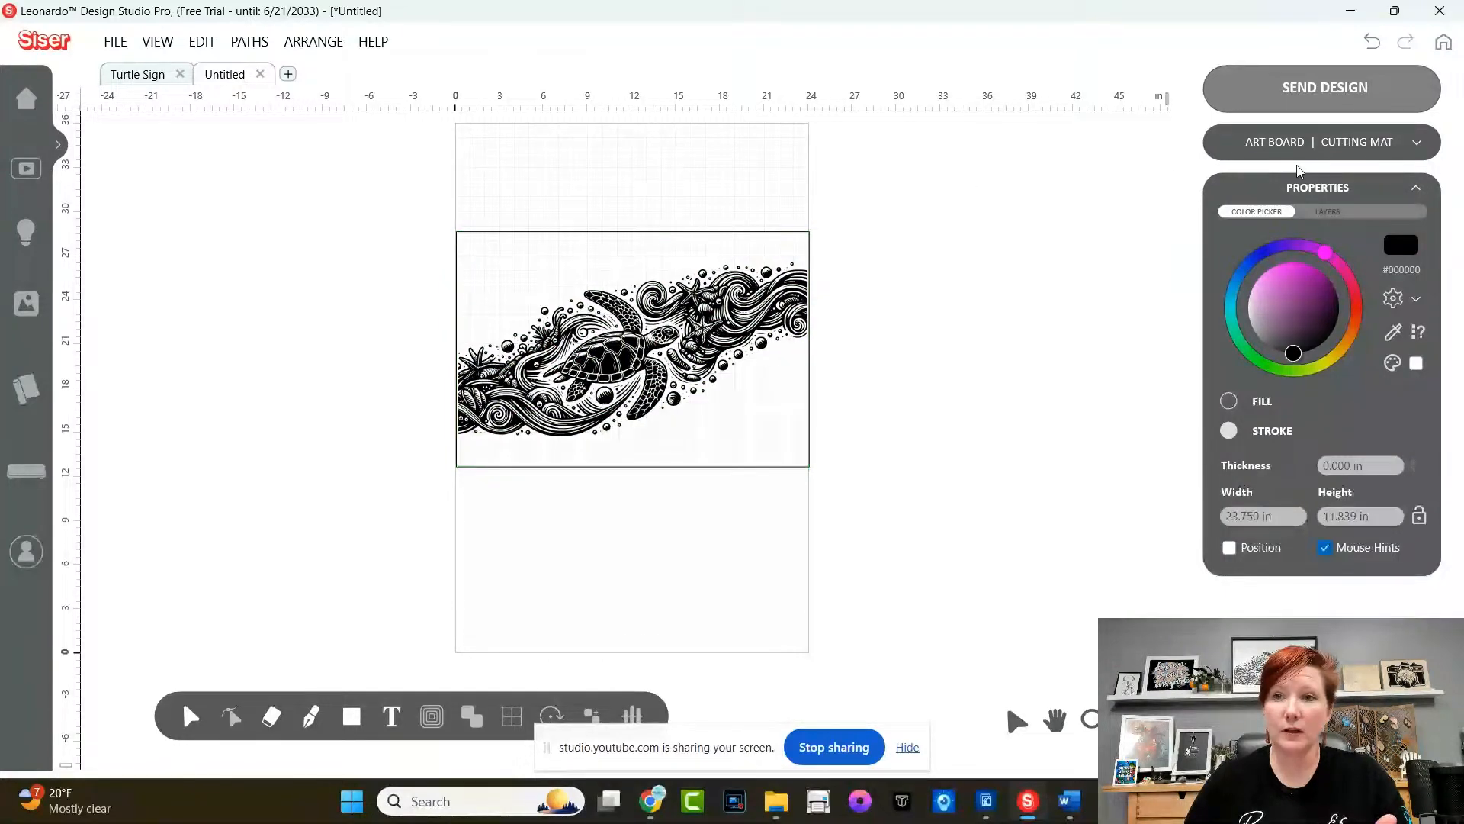
# - Check the art board's media size, preview the cut layout of all artwork once more, and return to the design
pyautogui.click(1414, 145)
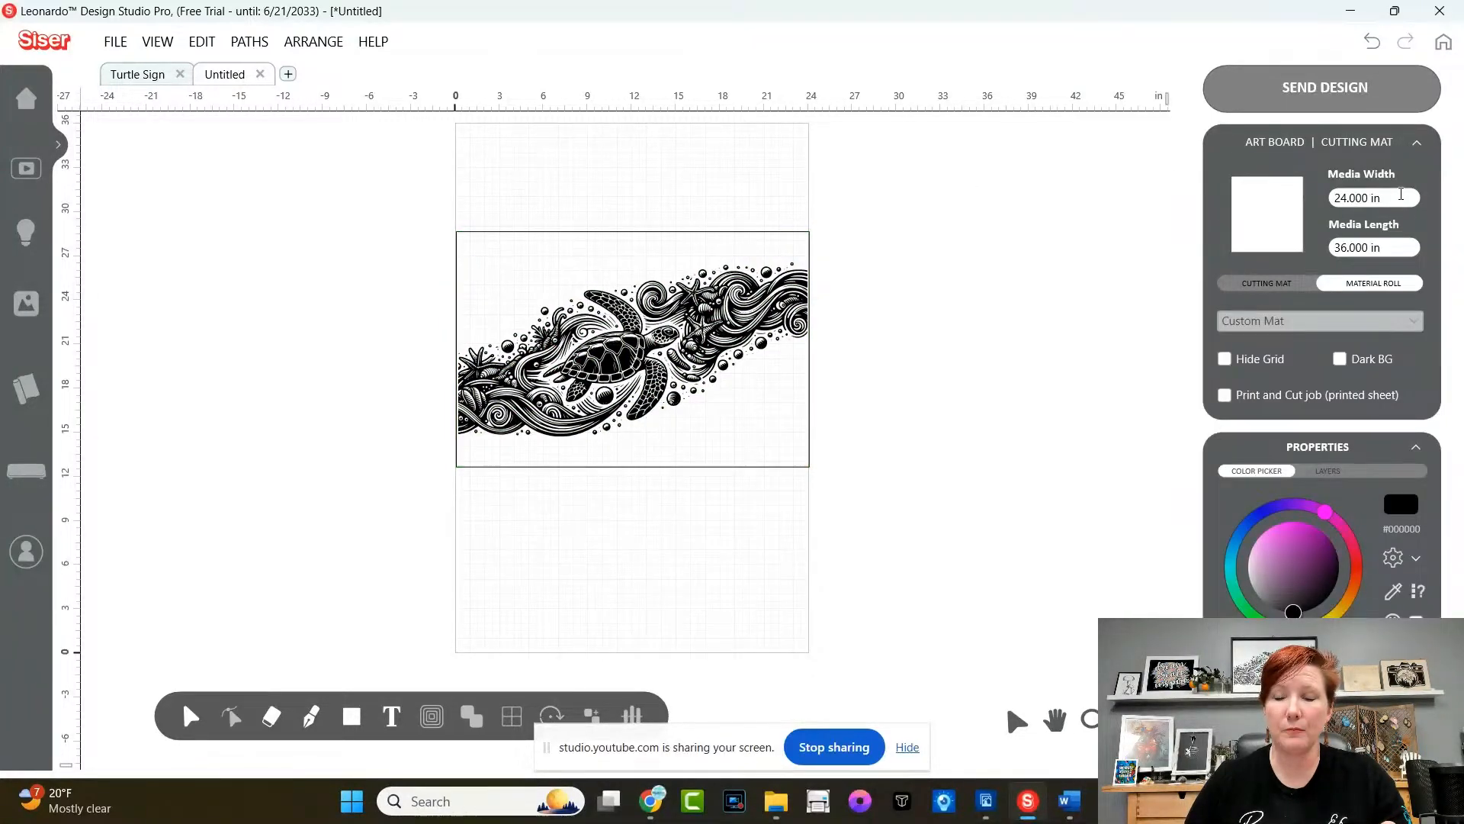
pyautogui.click(1298, 93)
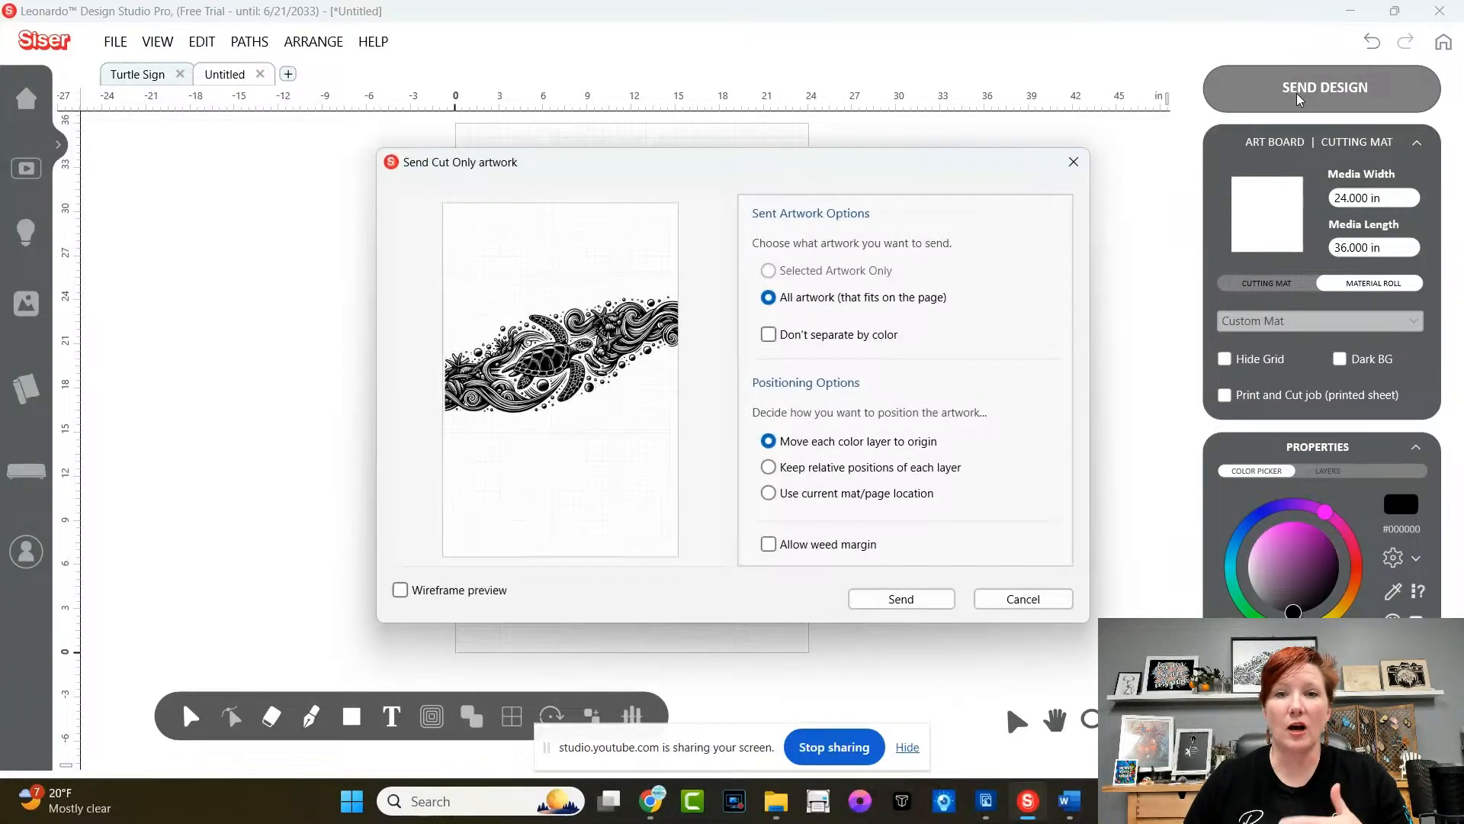
pyautogui.click(924, 600)
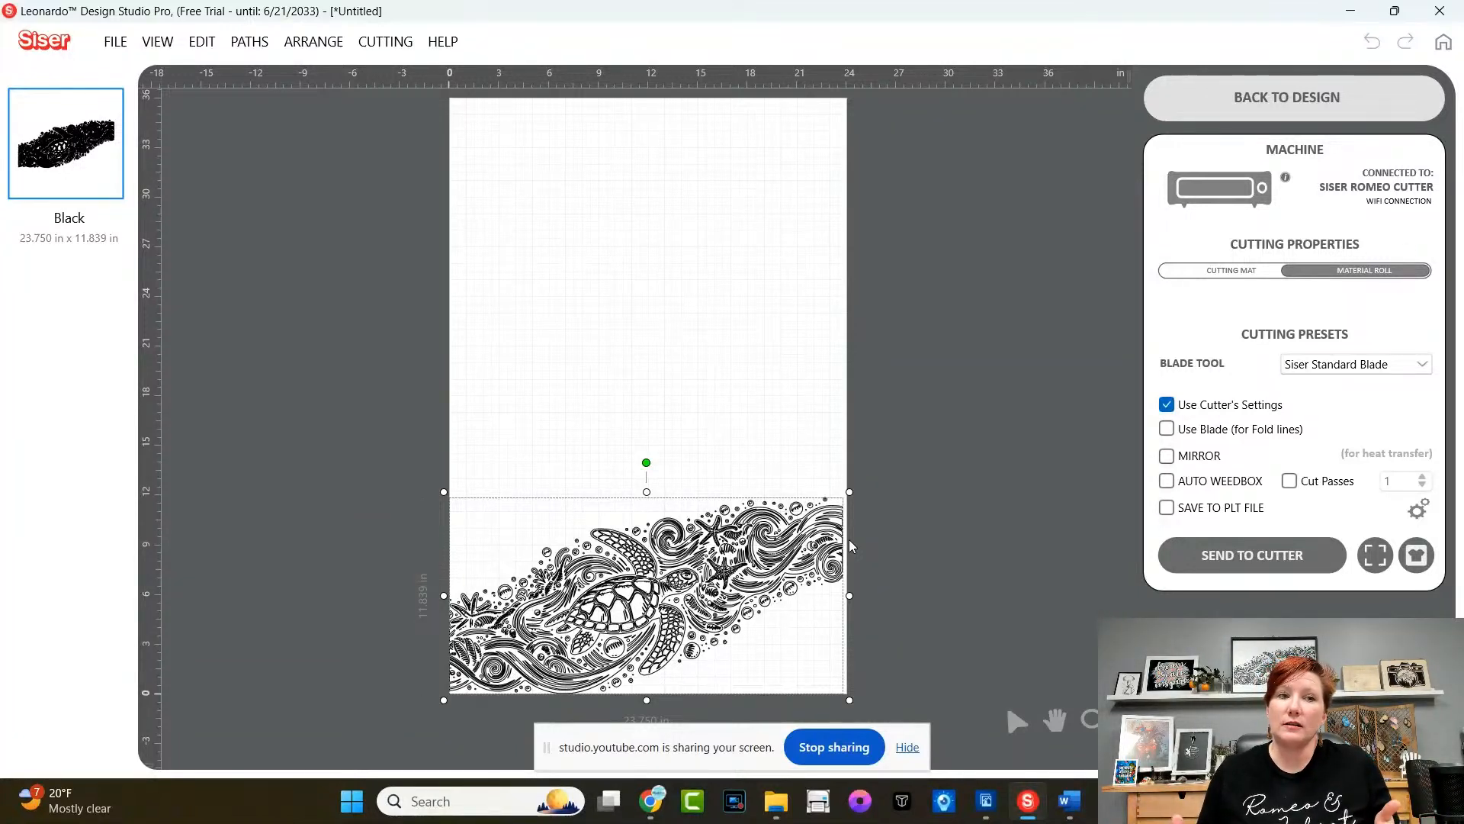
pyautogui.click(1204, 116)
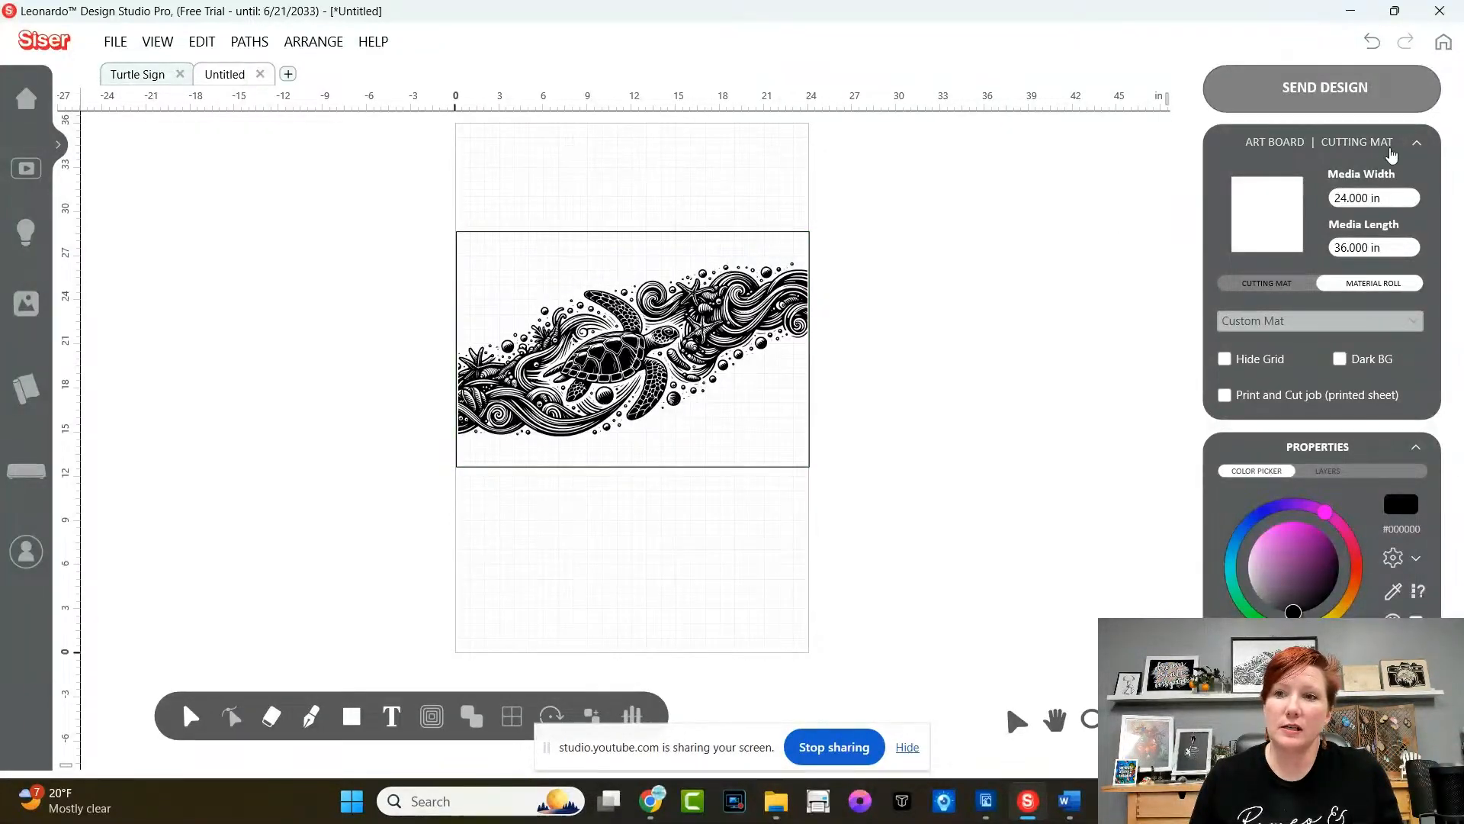
pyautogui.click(1415, 144)
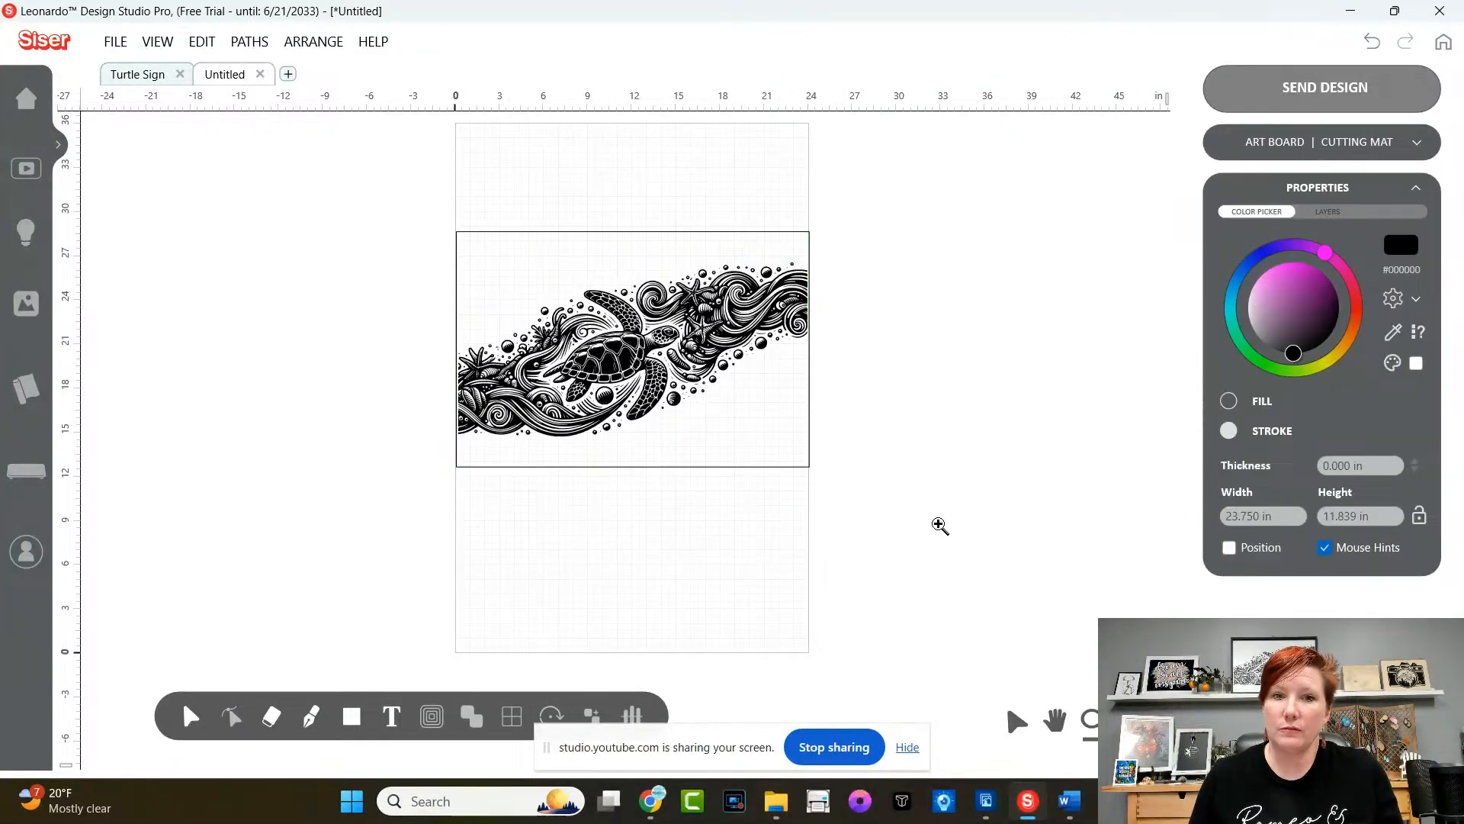
# - Nudge the turtle artwork and the rectangle together so they sit within the width of the art board
pyautogui.moveTo(393, 197); pyautogui.dragTo(892, 526)
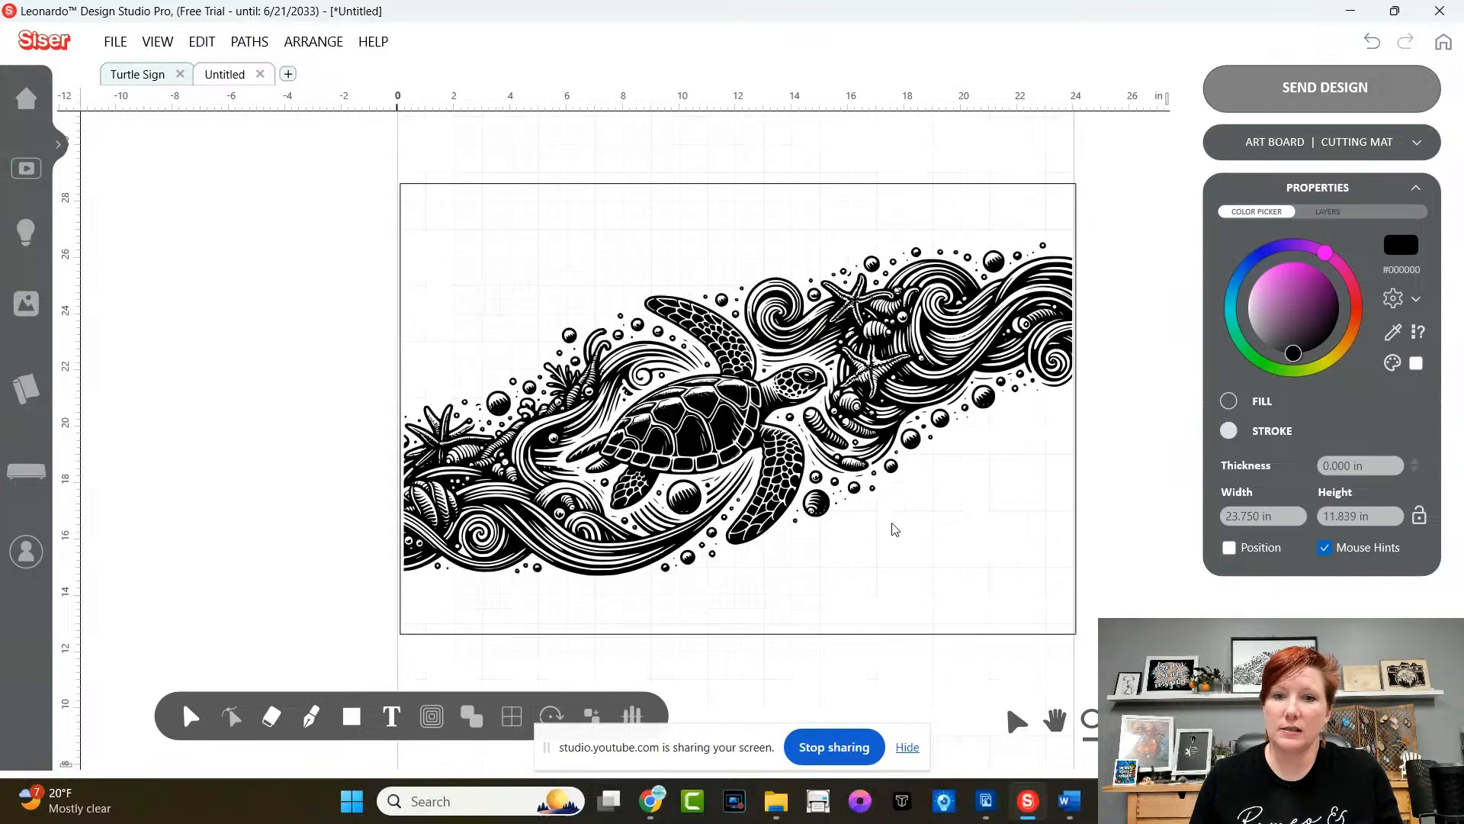
pyautogui.click(1077, 496)
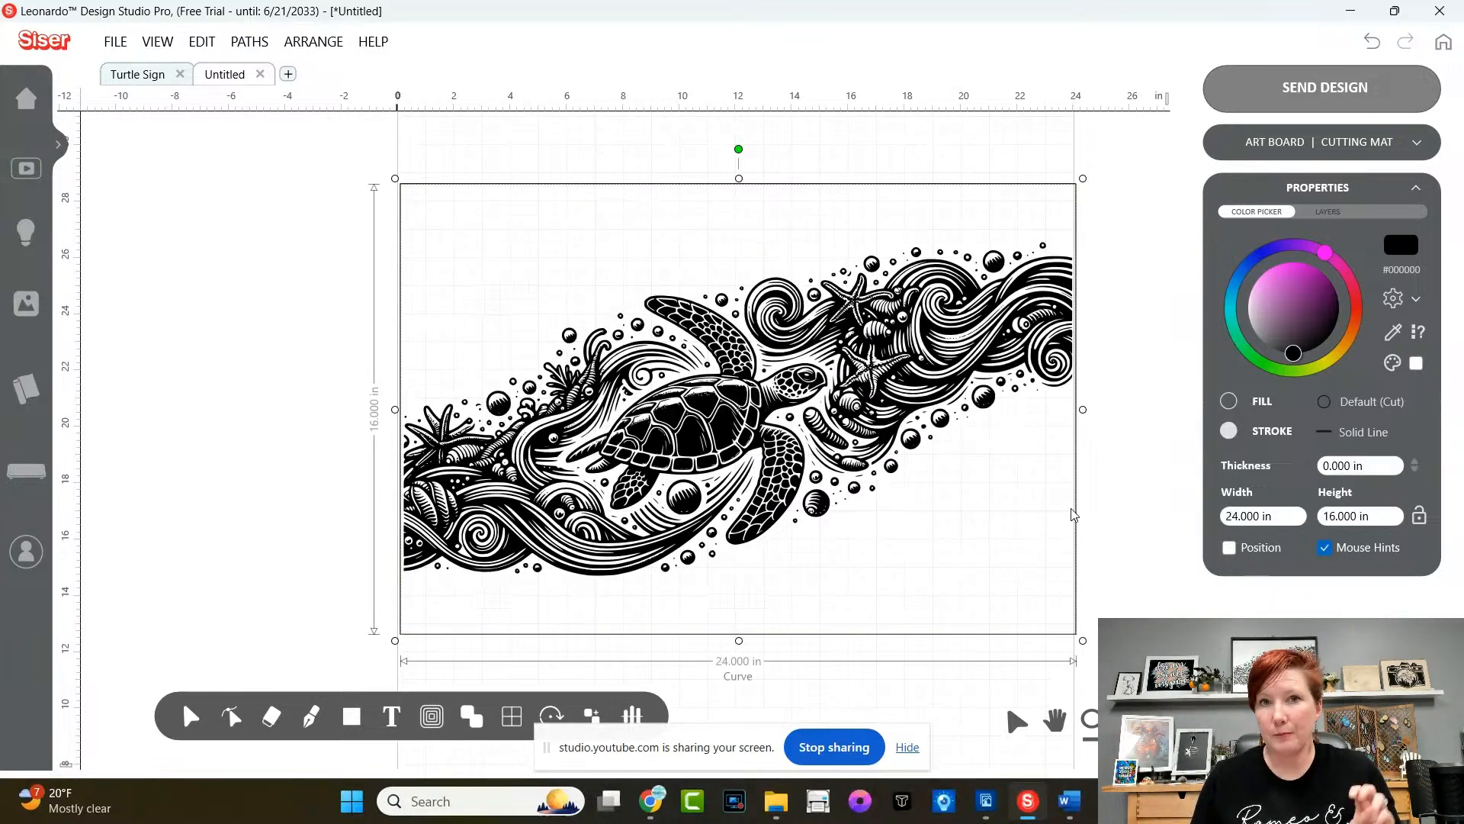
pyautogui.click(334, 413)
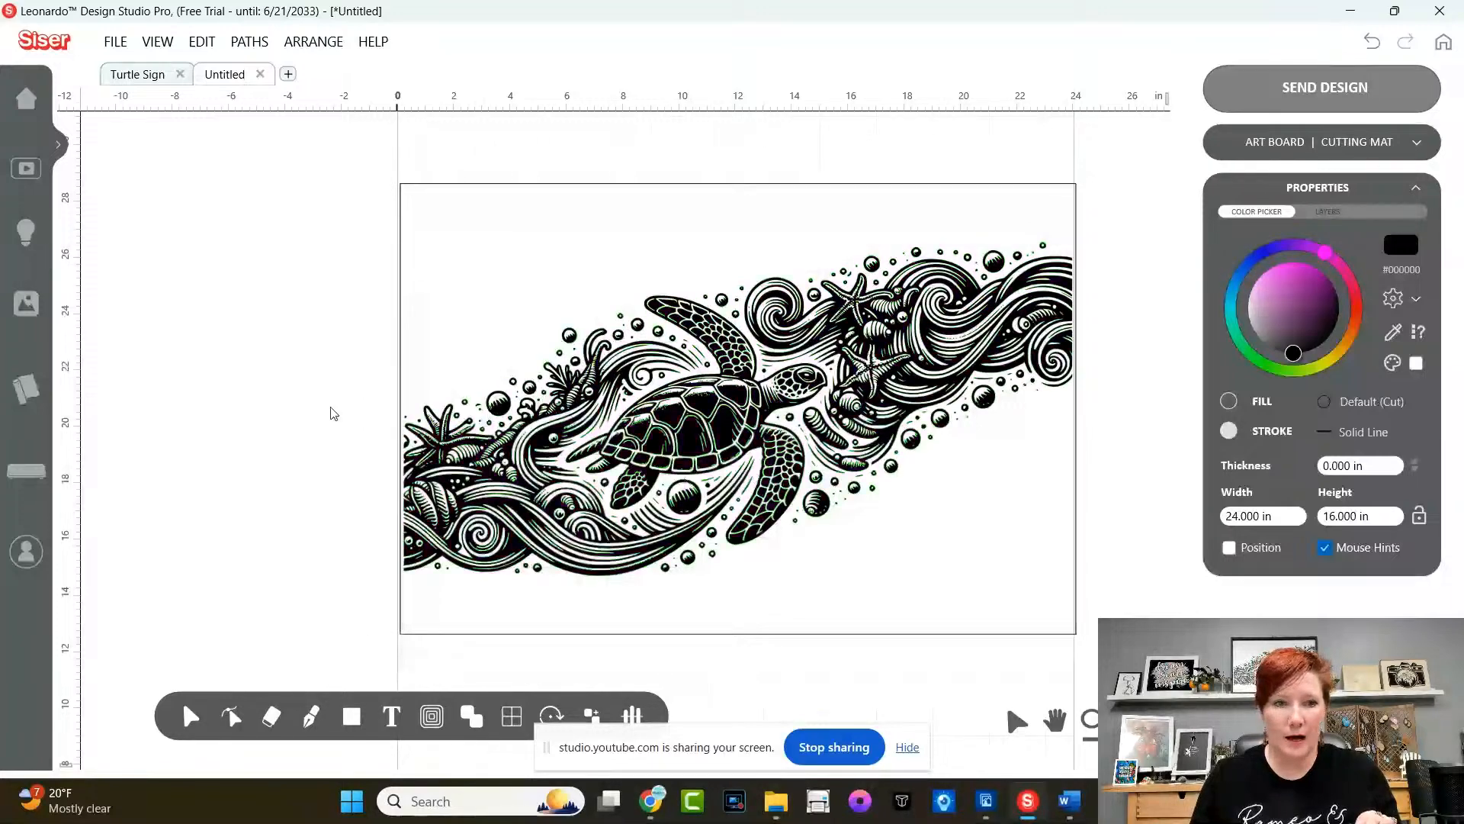
pyautogui.click(546, 453)
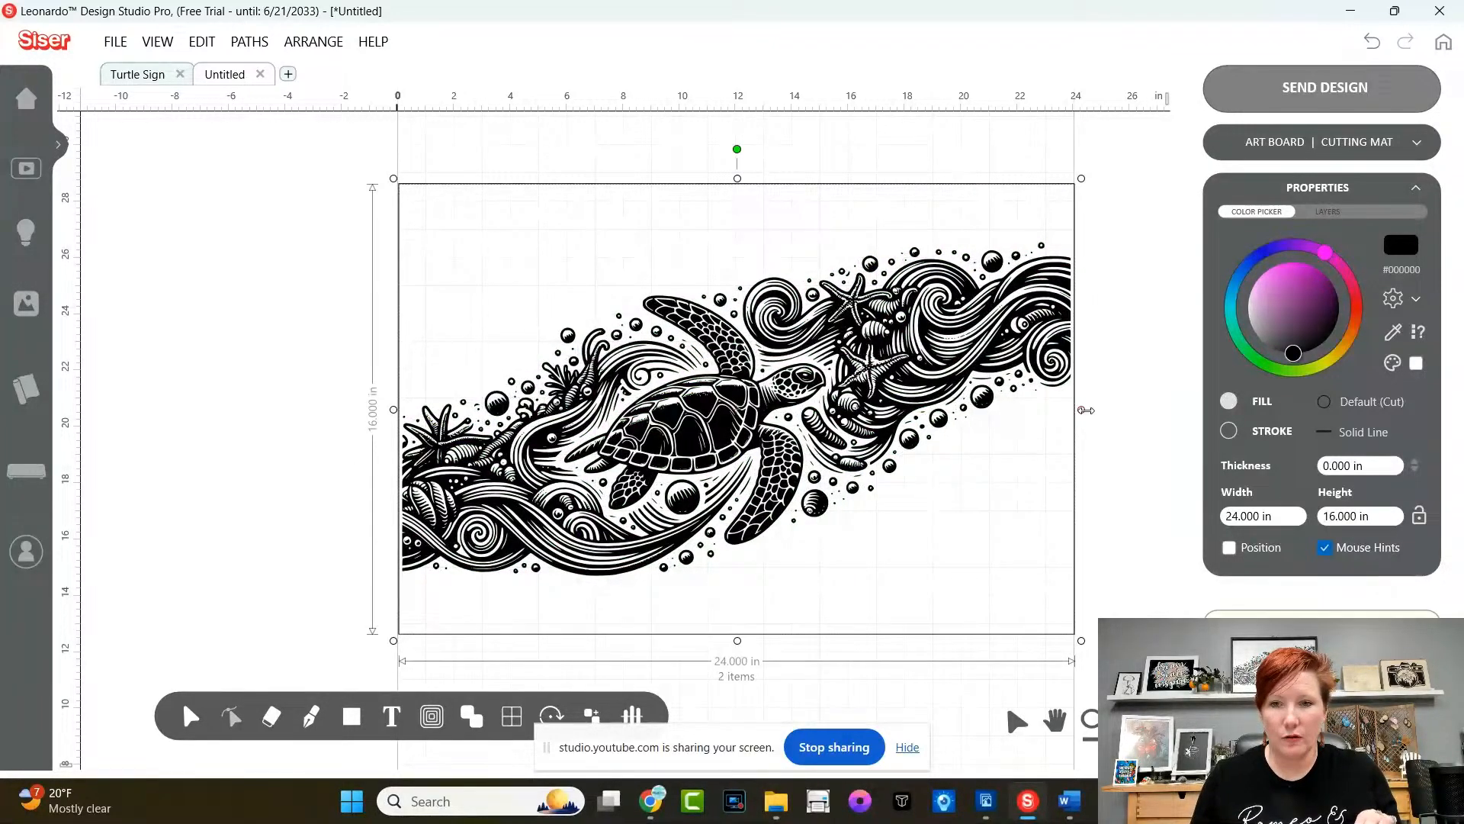
pyautogui.click(1138, 414)
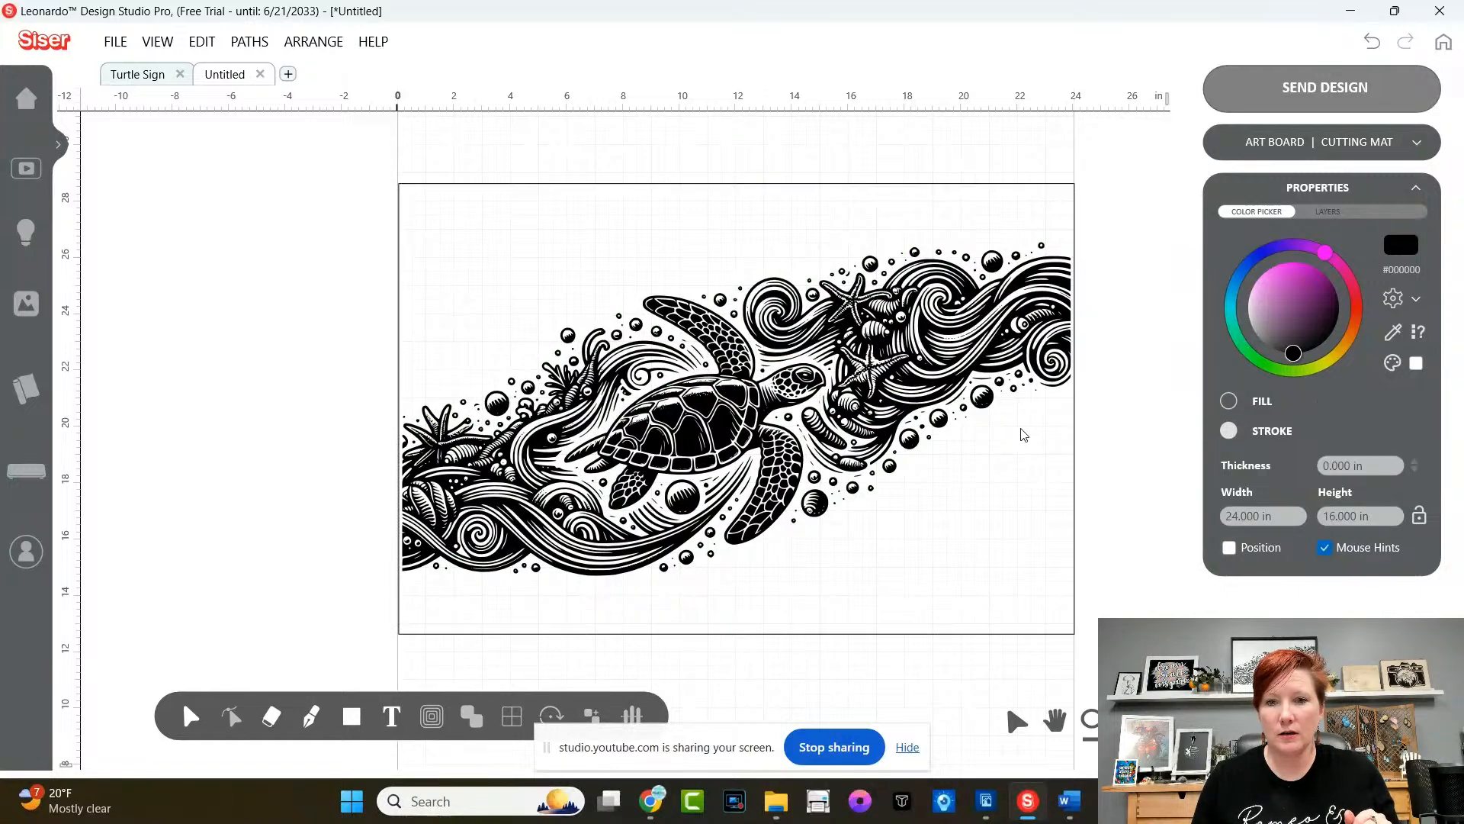
# - Set the outlined rectangle's width to 23.8 in, scaling its height proportionally
pyautogui.click(1073, 517)
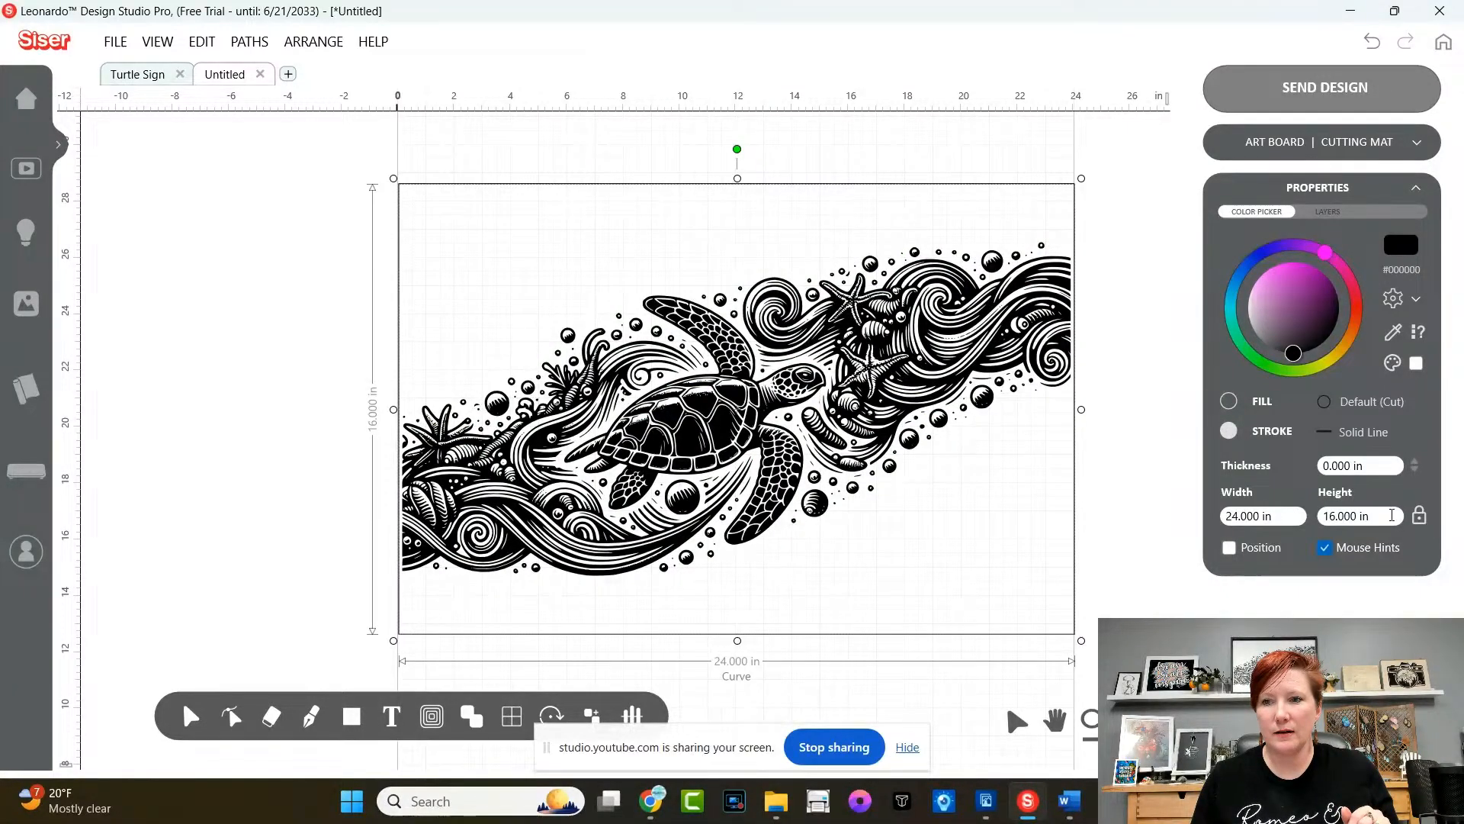
pyautogui.moveTo(1232, 517); pyautogui.dragTo(1226, 513)
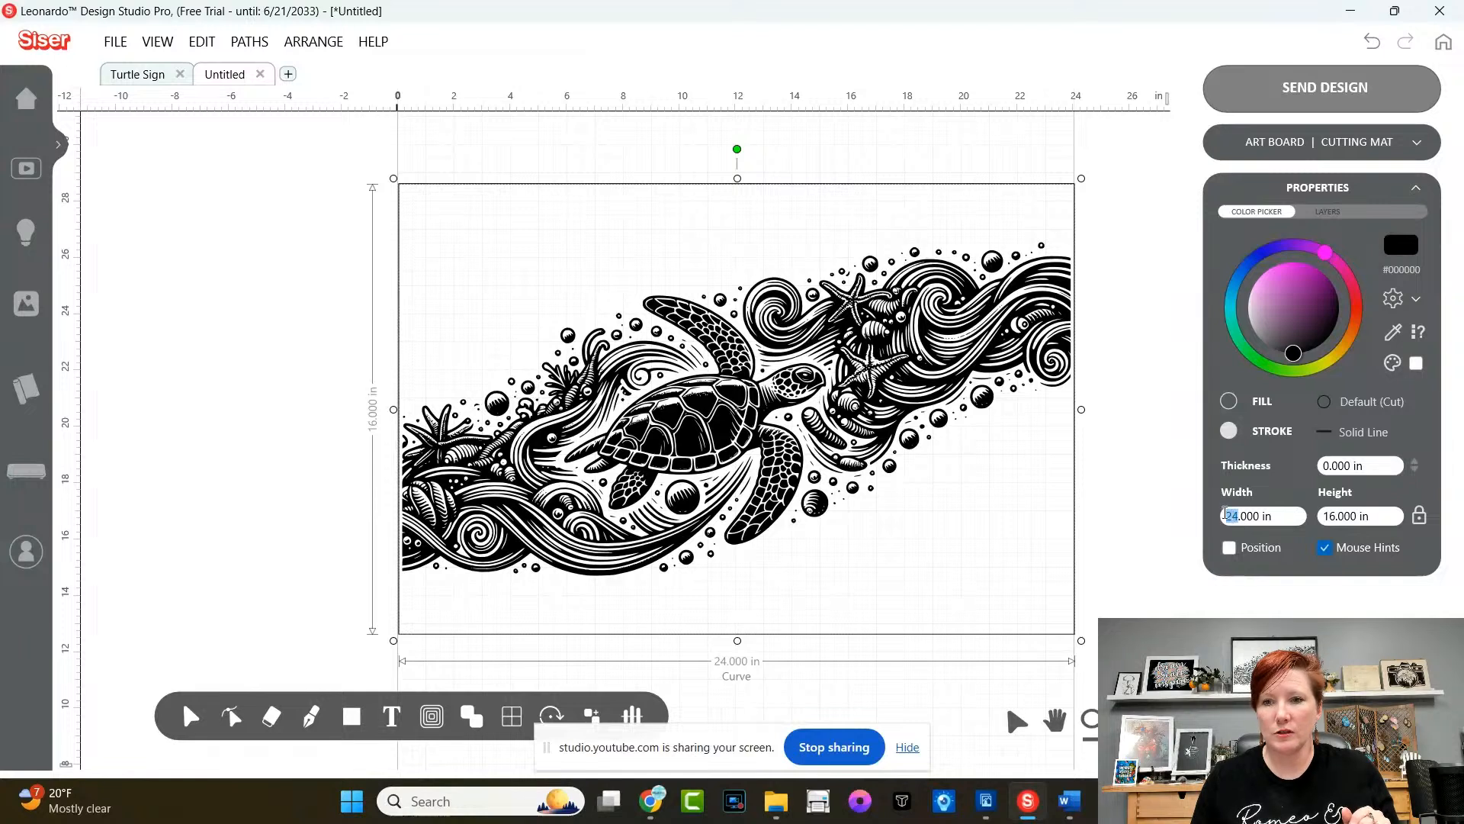
pyautogui.write('23.')
pyautogui.write('5')
pyautogui.press('Return')
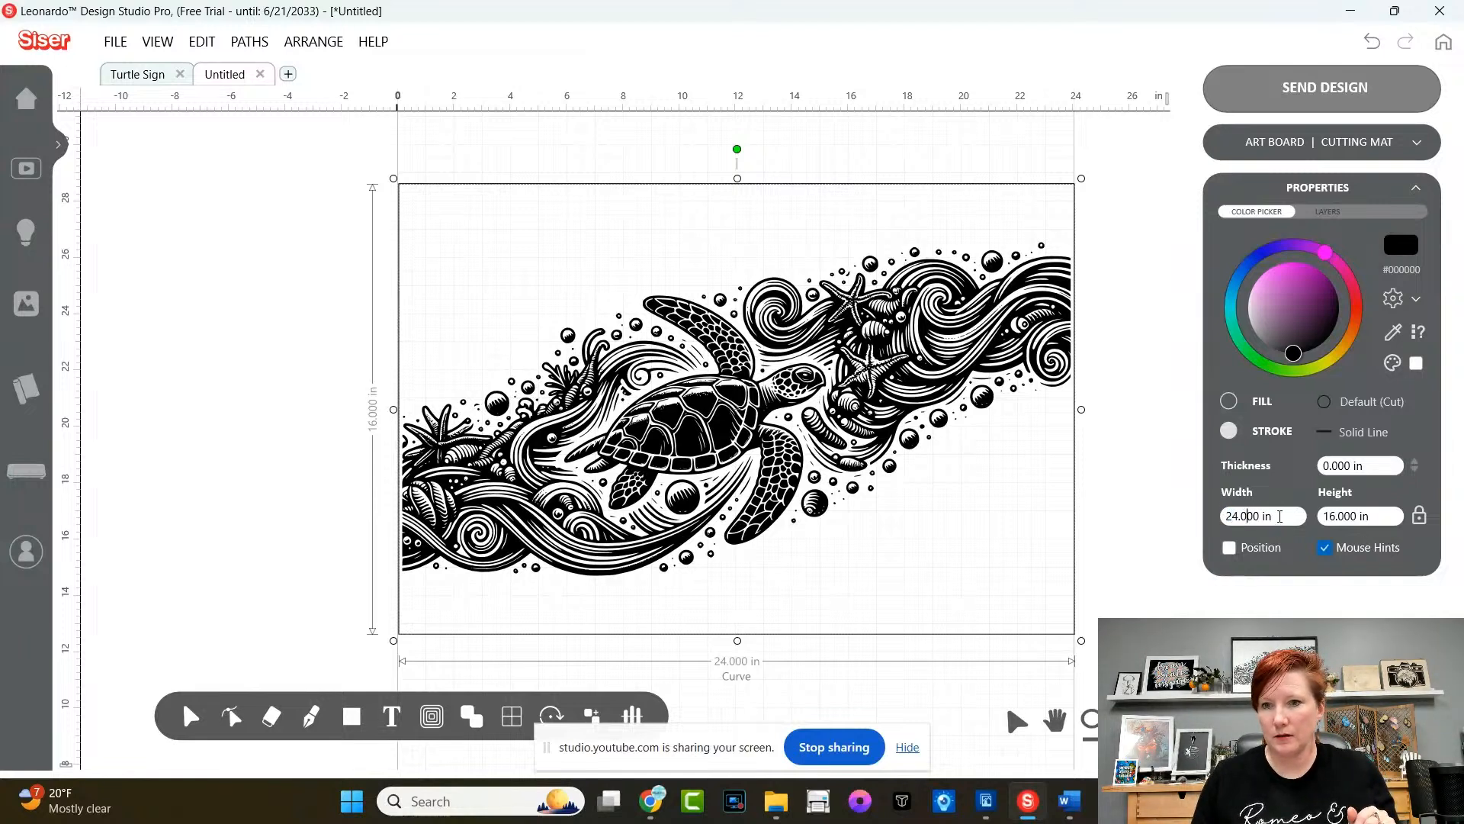
pyautogui.moveTo(1271, 516); pyautogui.dragTo(1186, 525)
pyautogui.write('23.8')
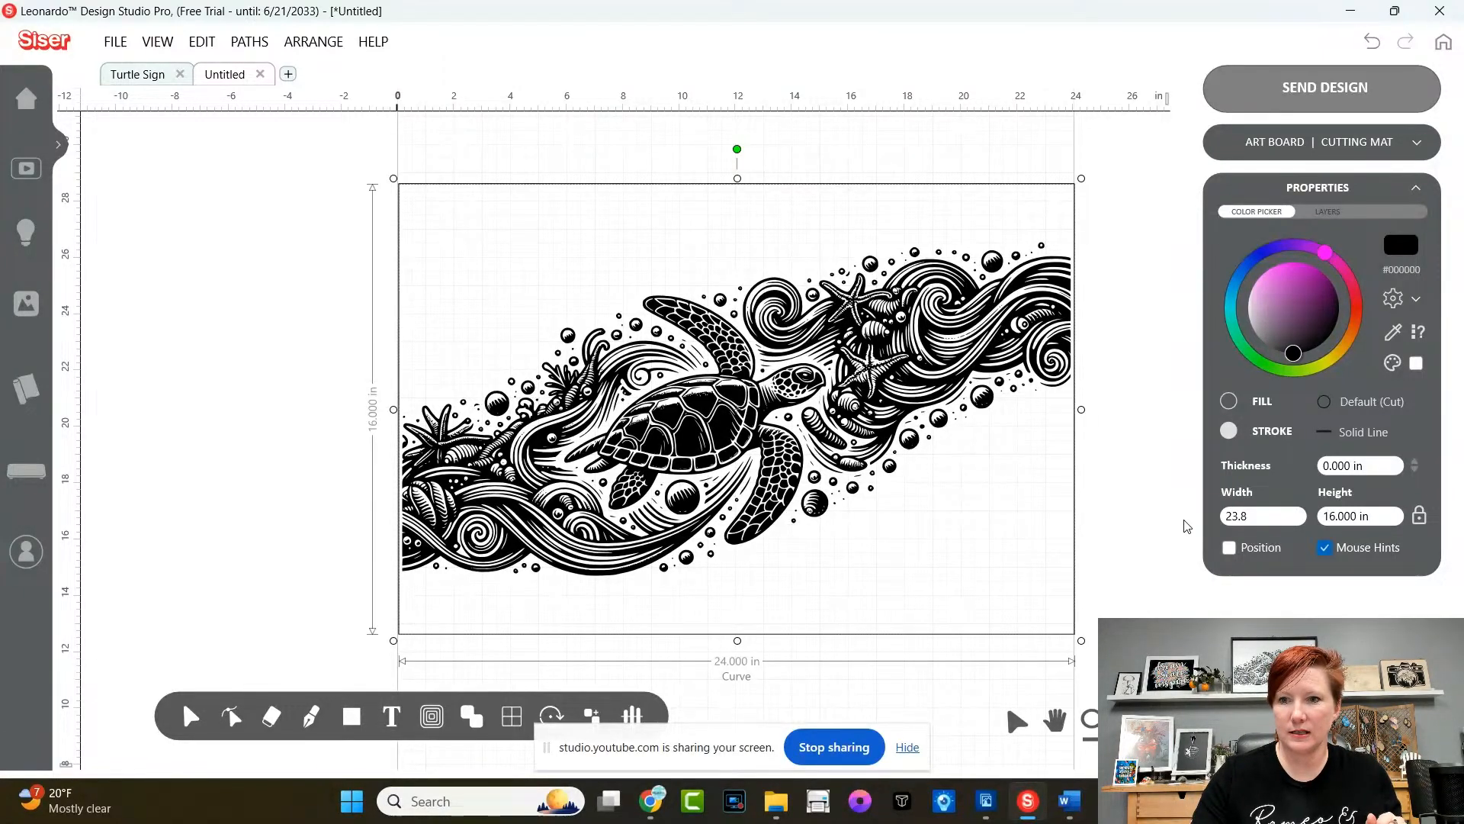
pyautogui.press('Return')
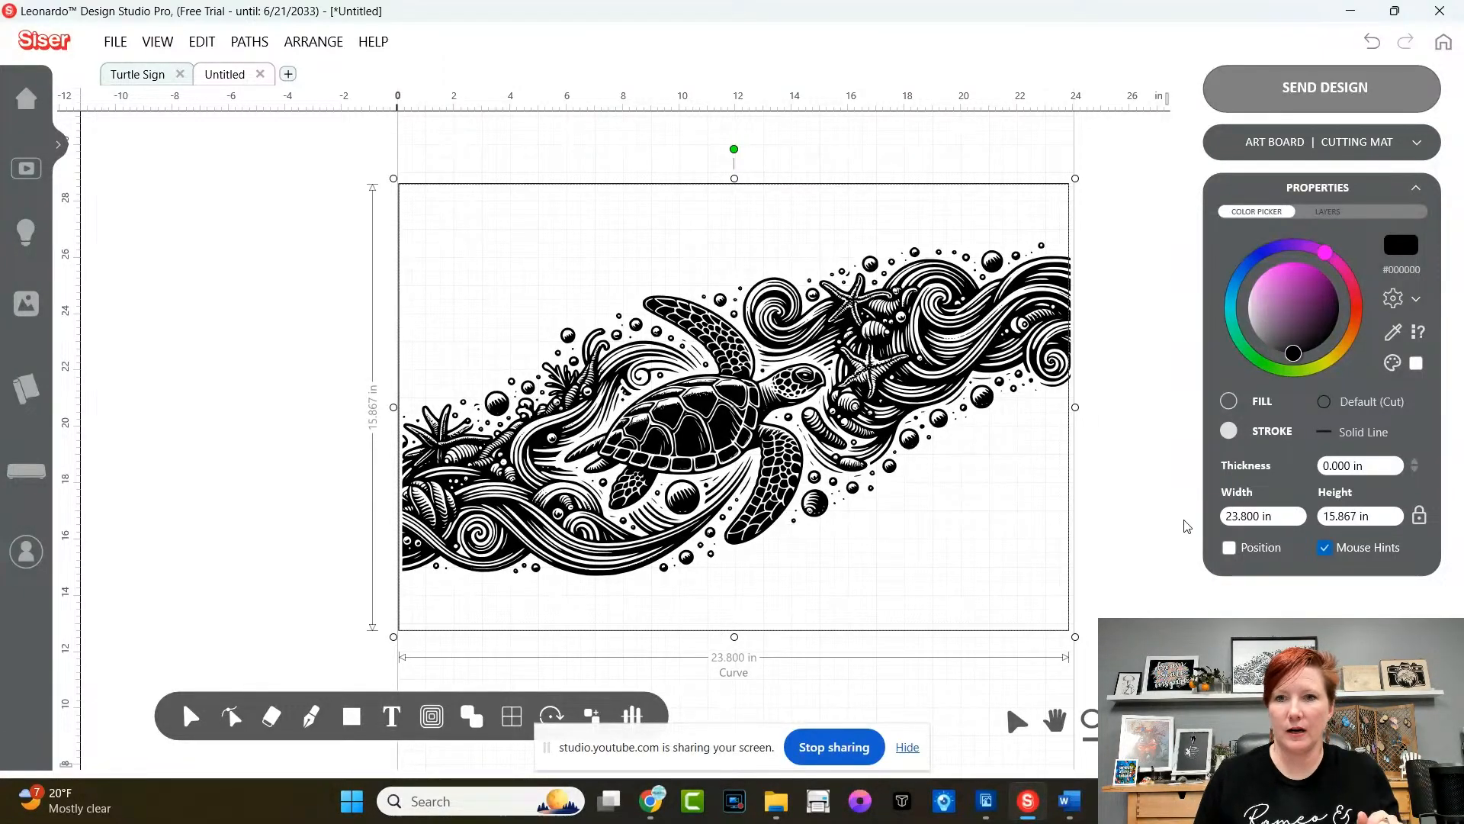
# - Recenter the turtle artwork and the resized rectangle on each other in both directions and shift them slightly on the art board
pyautogui.moveTo(323, 328); pyautogui.dragTo(691, 549)
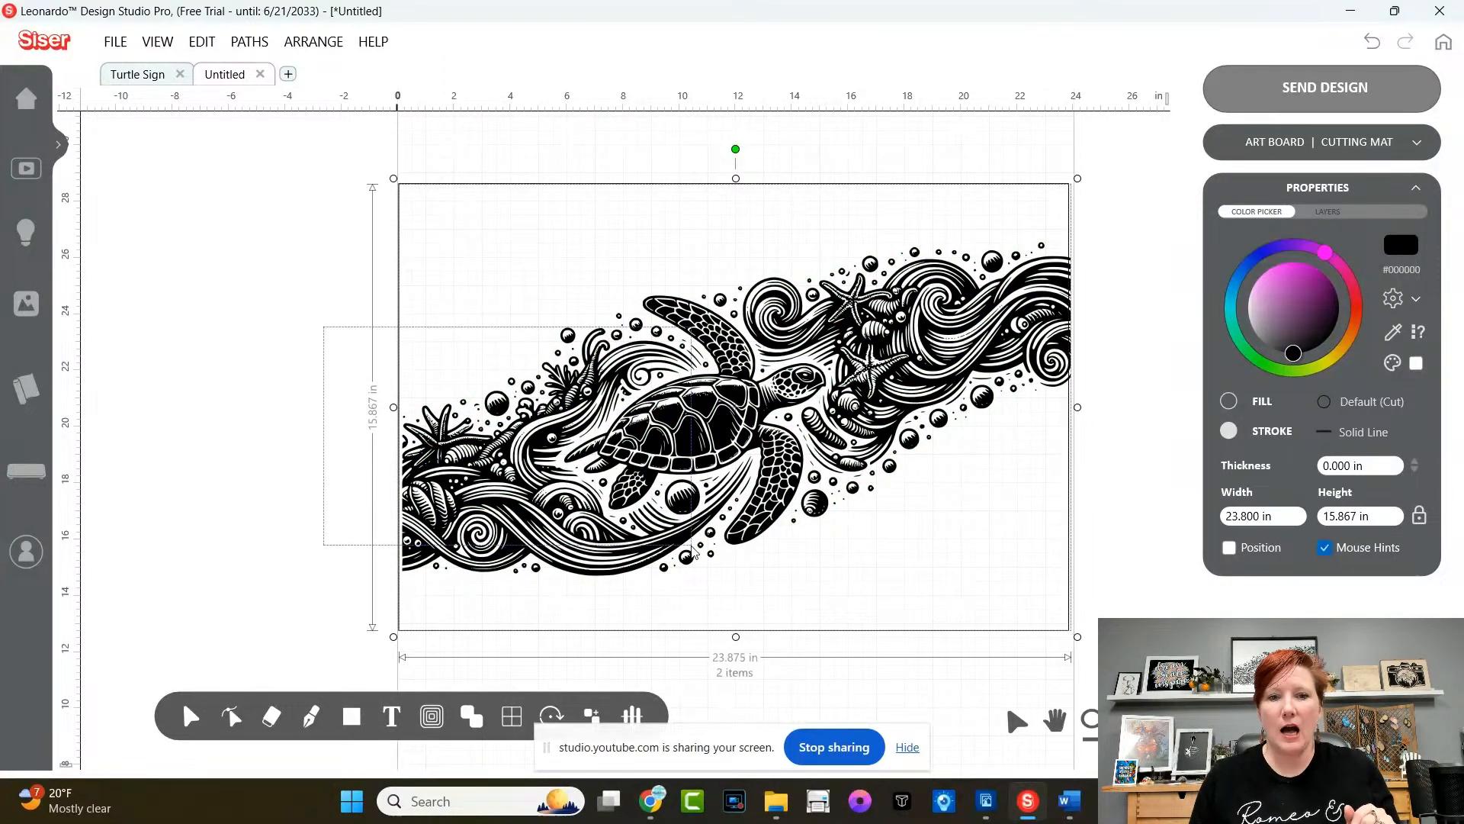
pyautogui.click(633, 715)
pyautogui.click(681, 673)
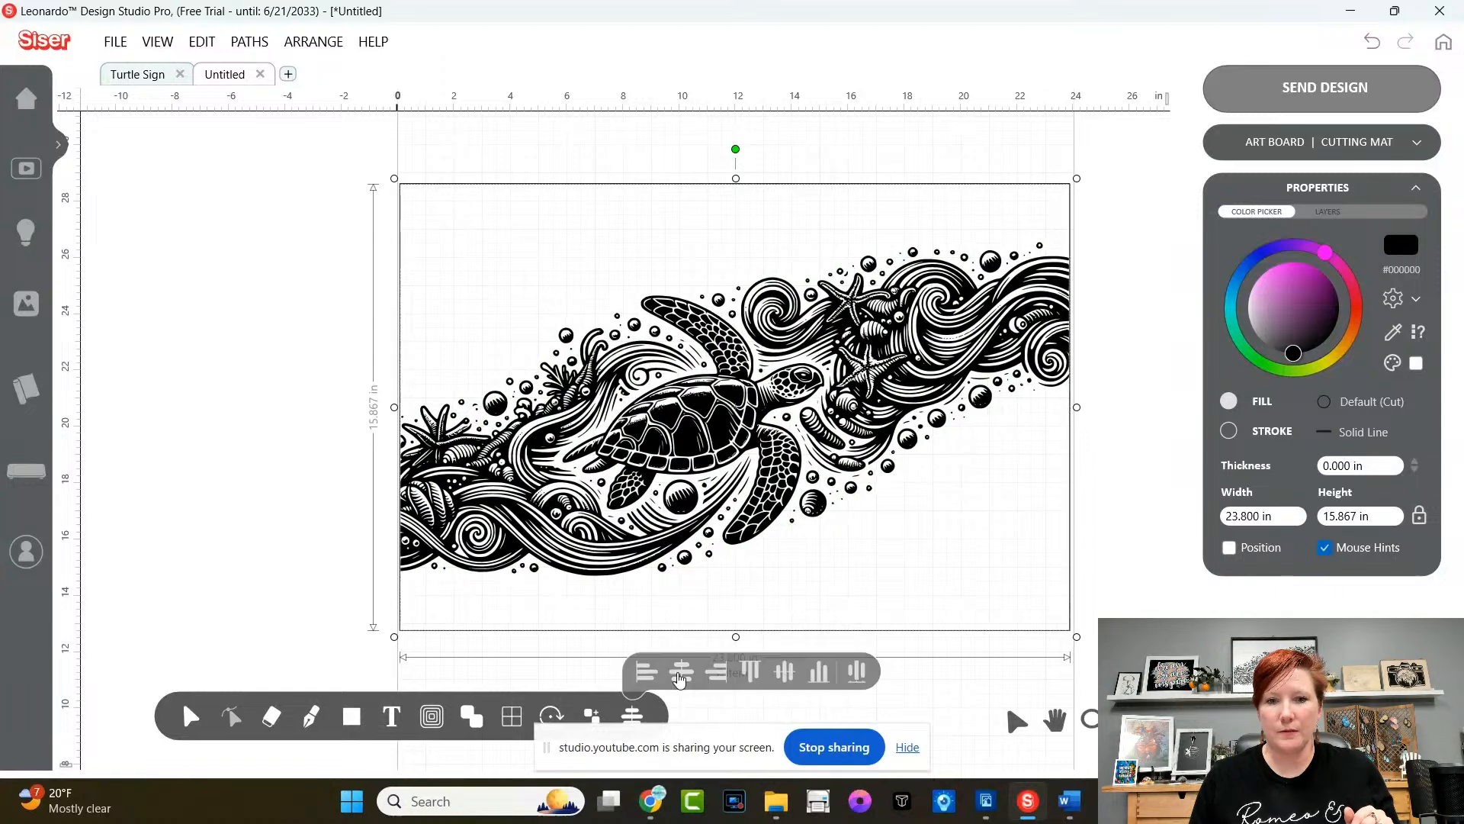
pyautogui.click(784, 672)
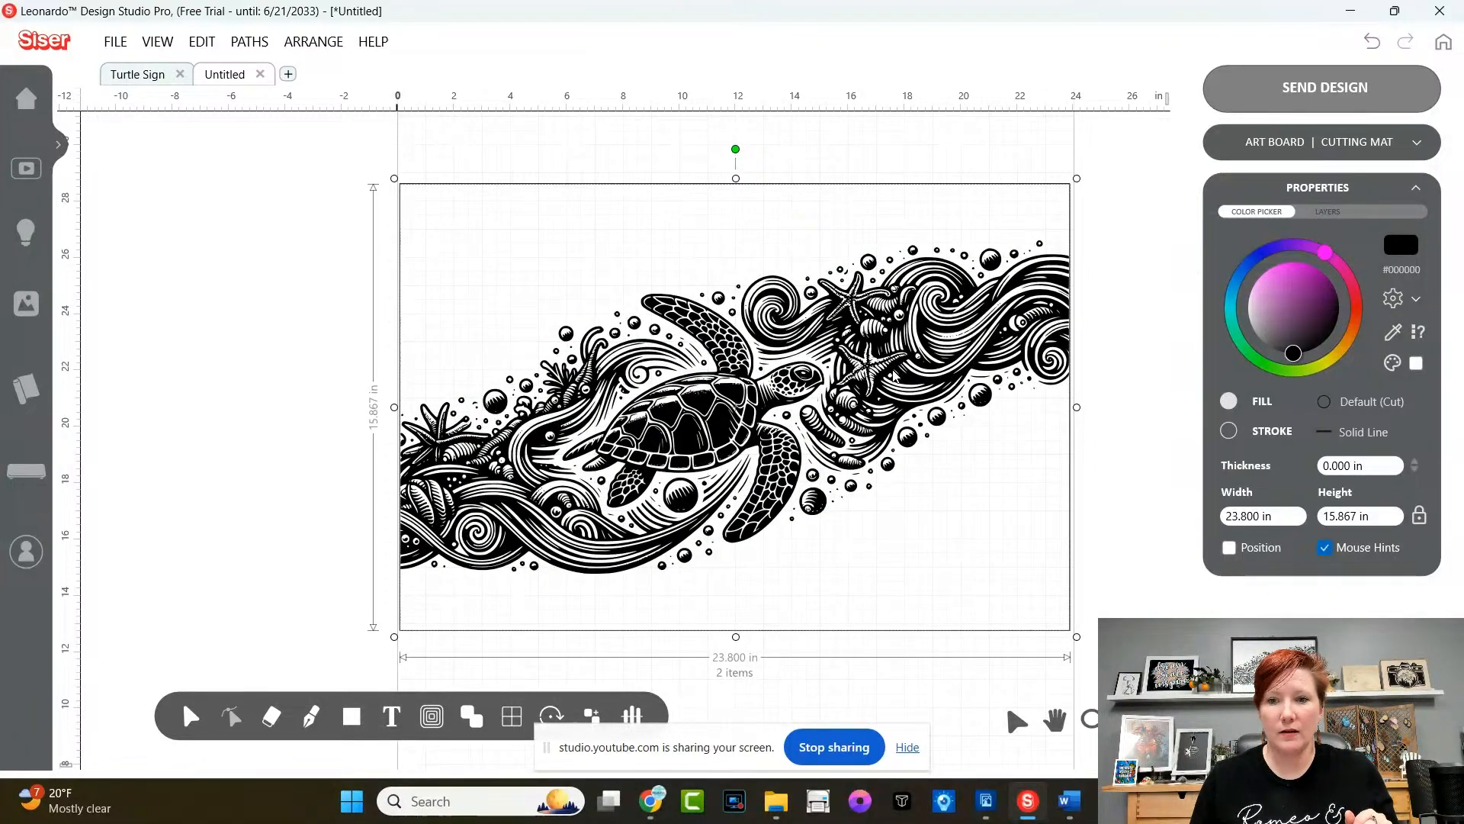
pyautogui.moveTo(893, 370); pyautogui.dragTo(896, 372)
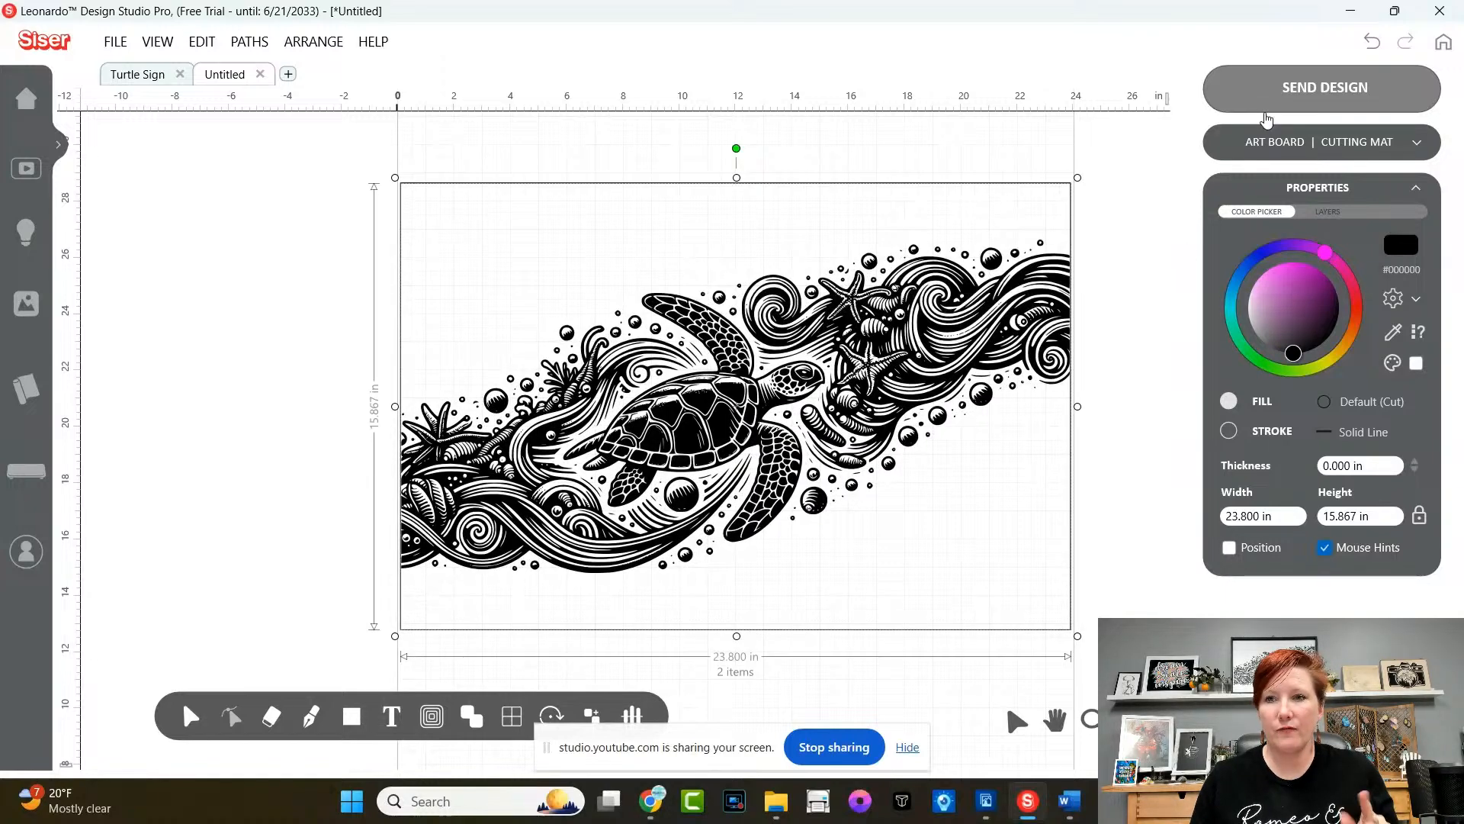
# - Preview the cut layout of the resized design for all artwork with each color layer moved to the origin, and return to the design
pyautogui.click(1264, 100)
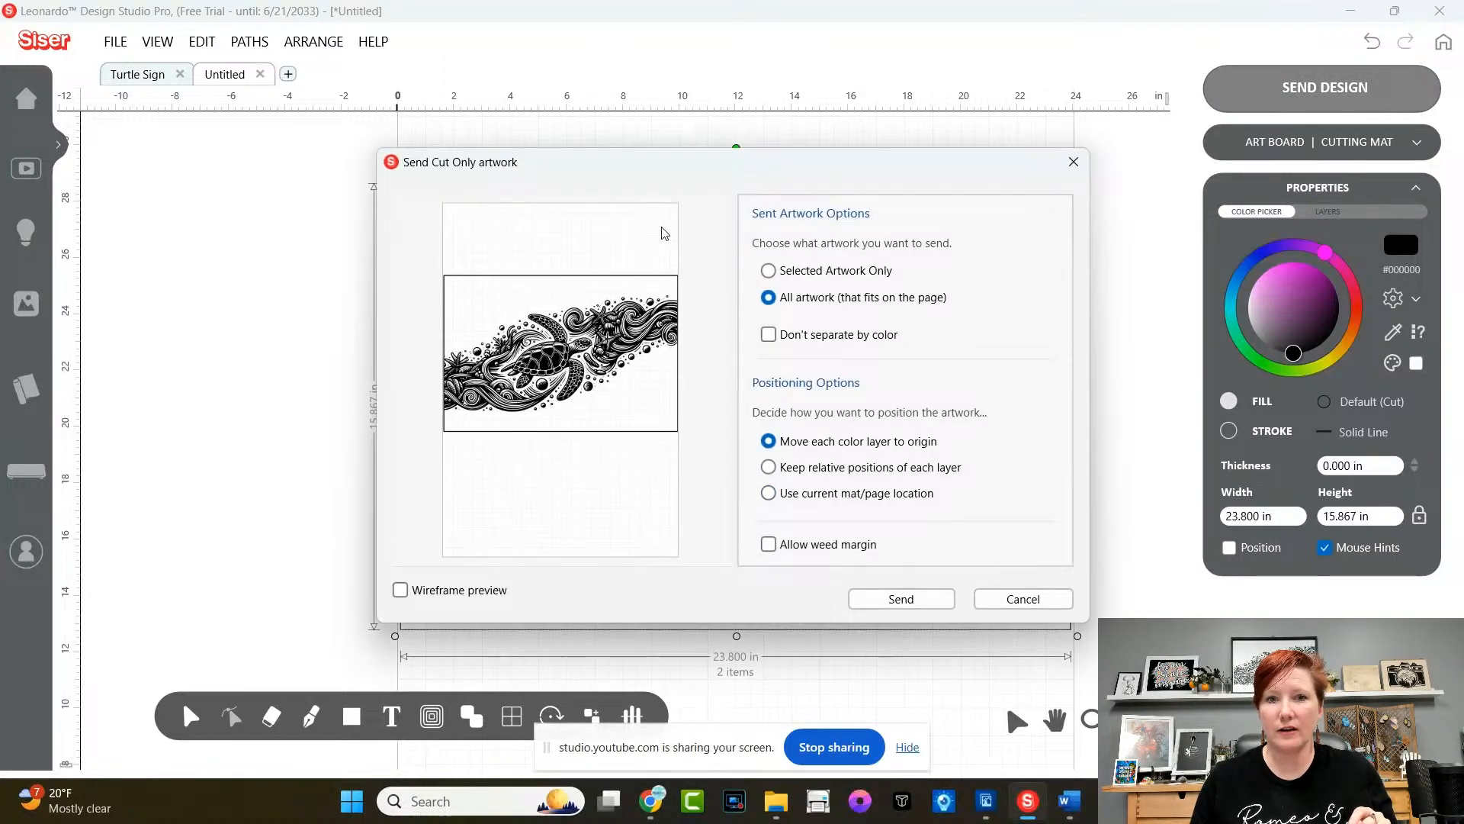
pyautogui.click(989, 604)
pyautogui.click(1324, 87)
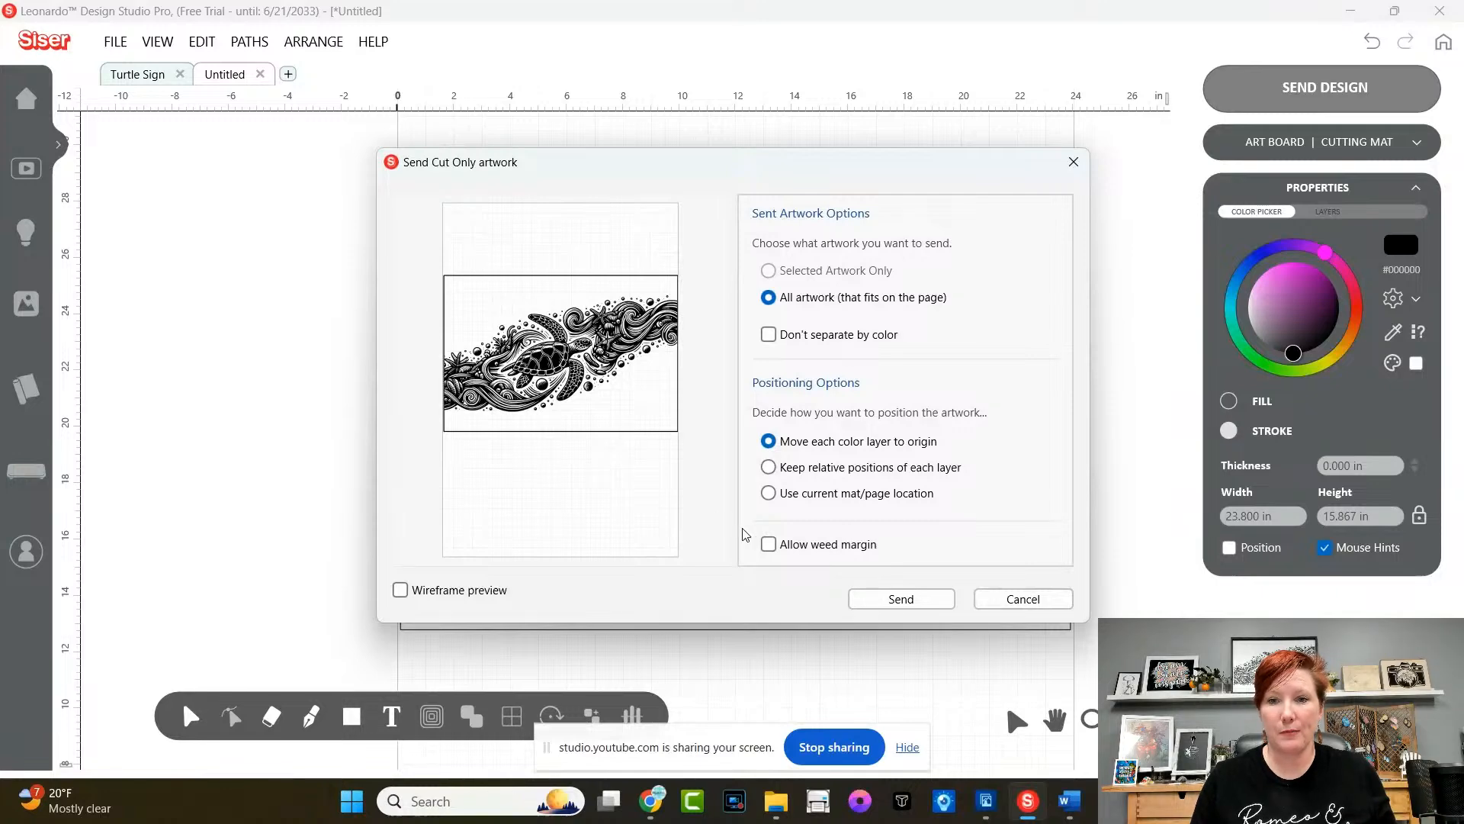
pyautogui.click(916, 599)
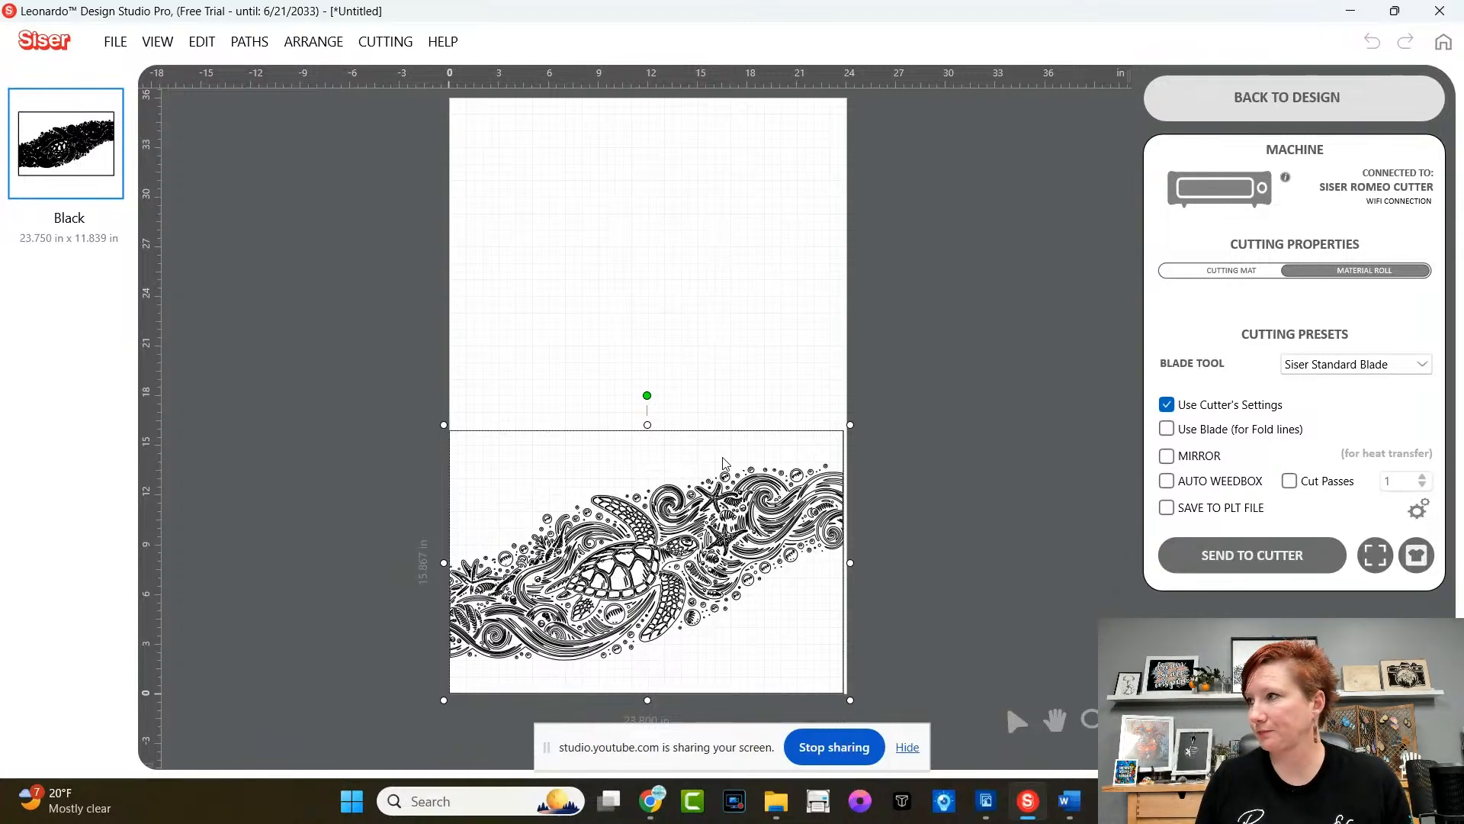
pyautogui.click(1236, 105)
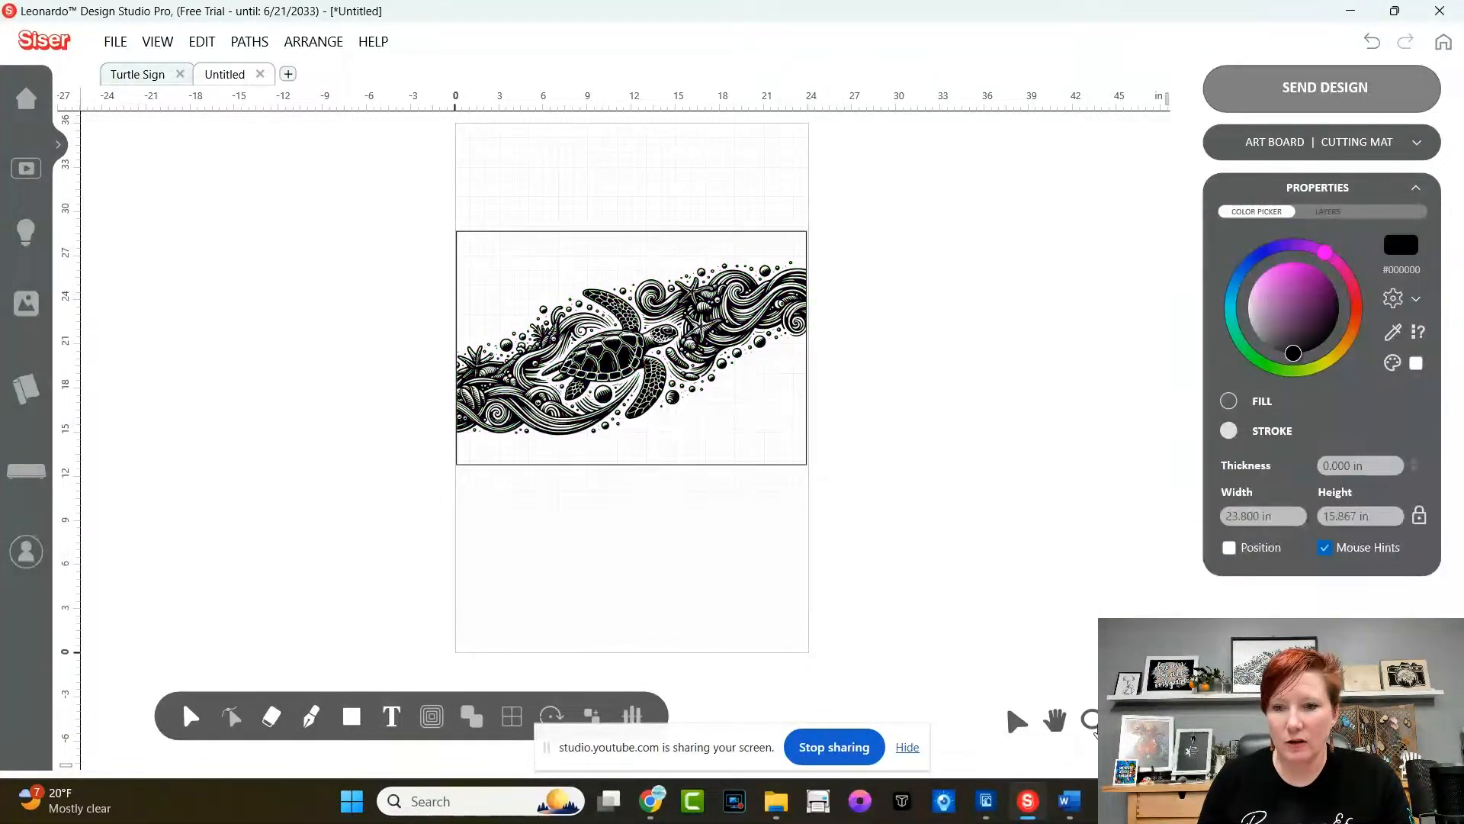
pyautogui.click(1090, 723)
pyautogui.moveTo(455, 245)
pyautogui.mouseDown()
pyautogui.moveTo(666, 445)
pyautogui.moveTo(810, 464)
pyautogui.mouseUp()
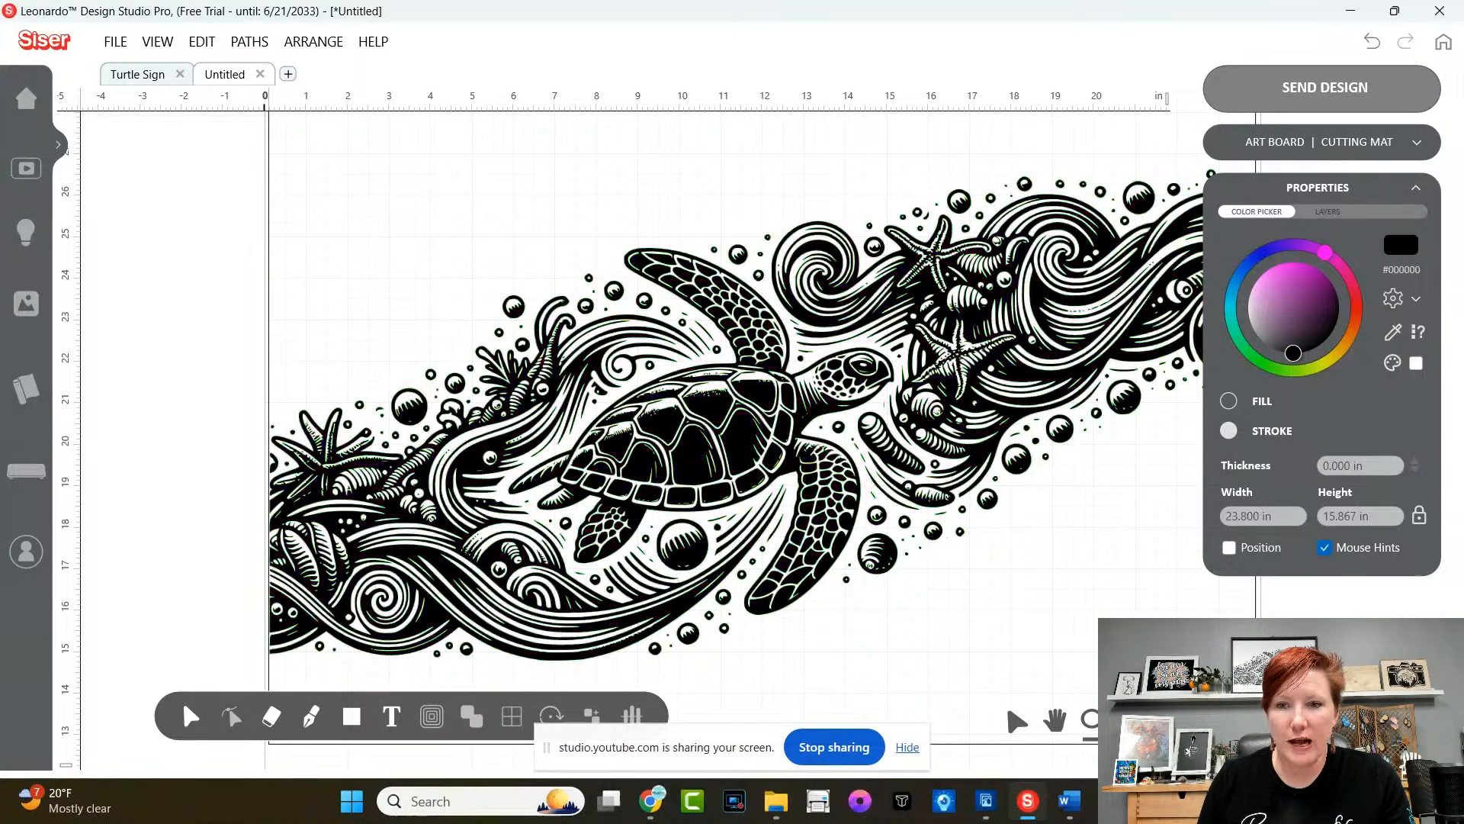
pyautogui.moveTo(814, 637); pyautogui.dragTo(717, 622)
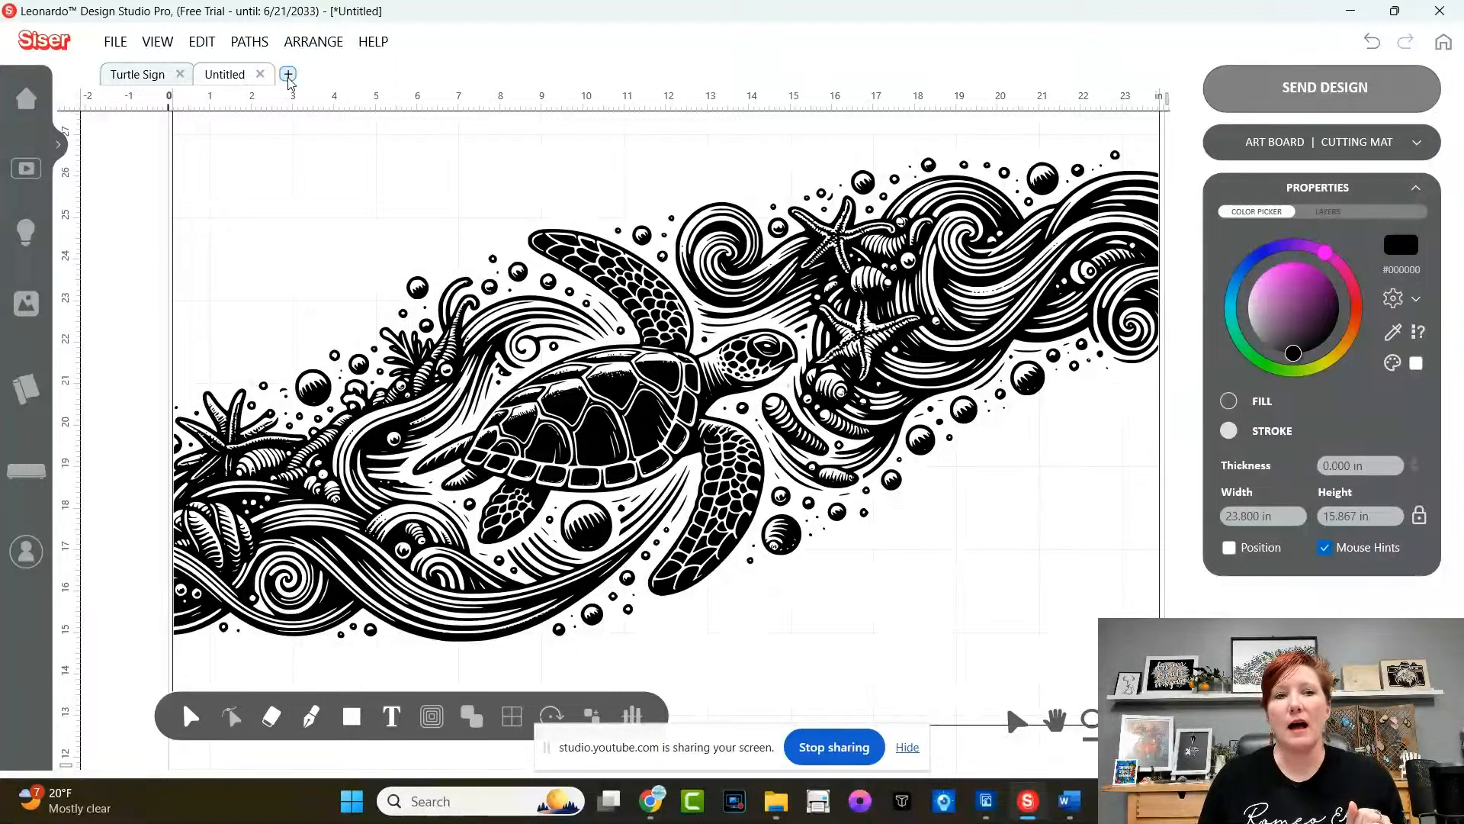
# - Create a new document and set its art board to a material roll 24 in wide and 28 in long
pyautogui.click(288, 75)
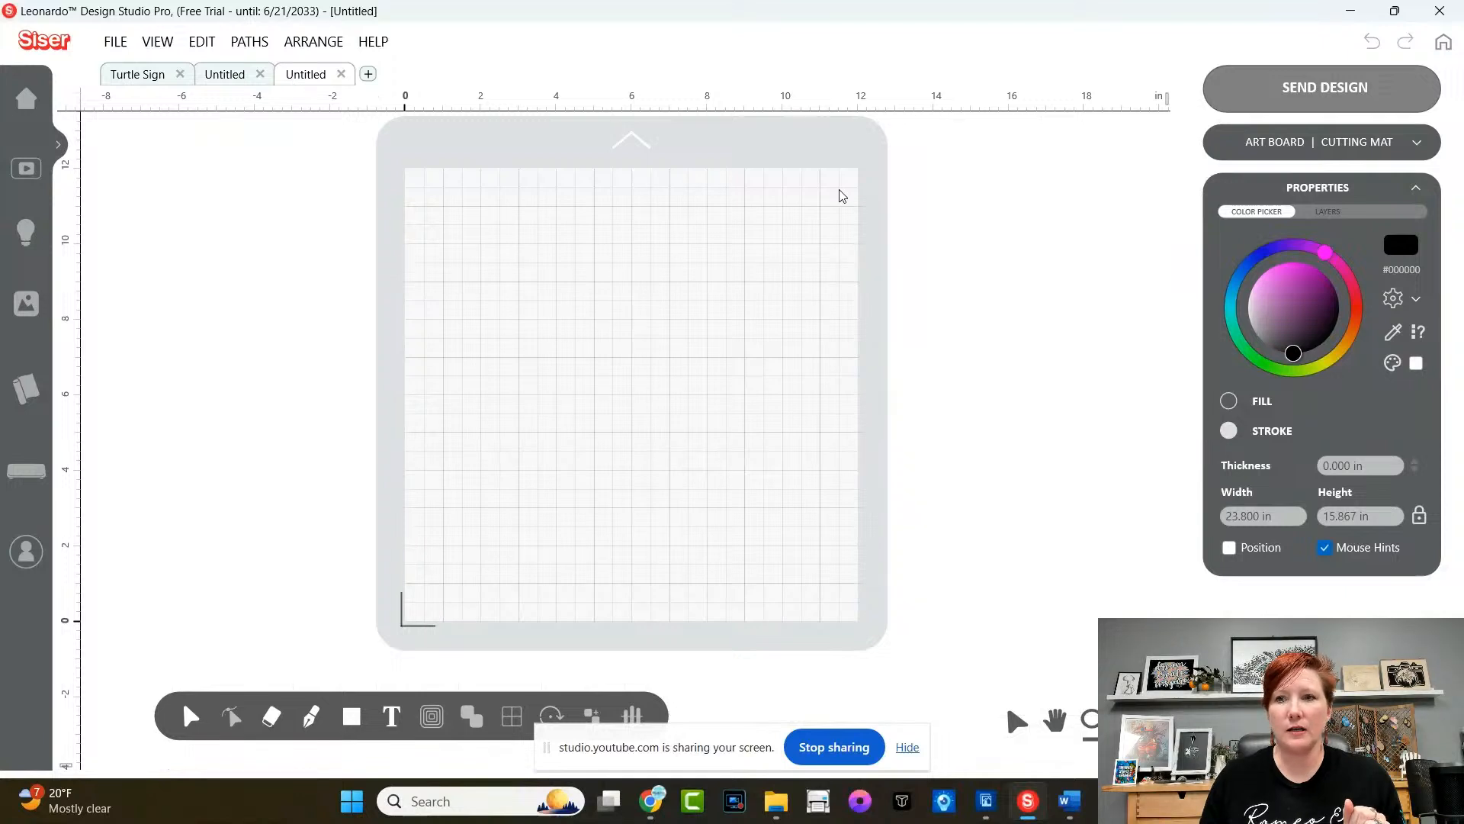
pyautogui.click(1417, 145)
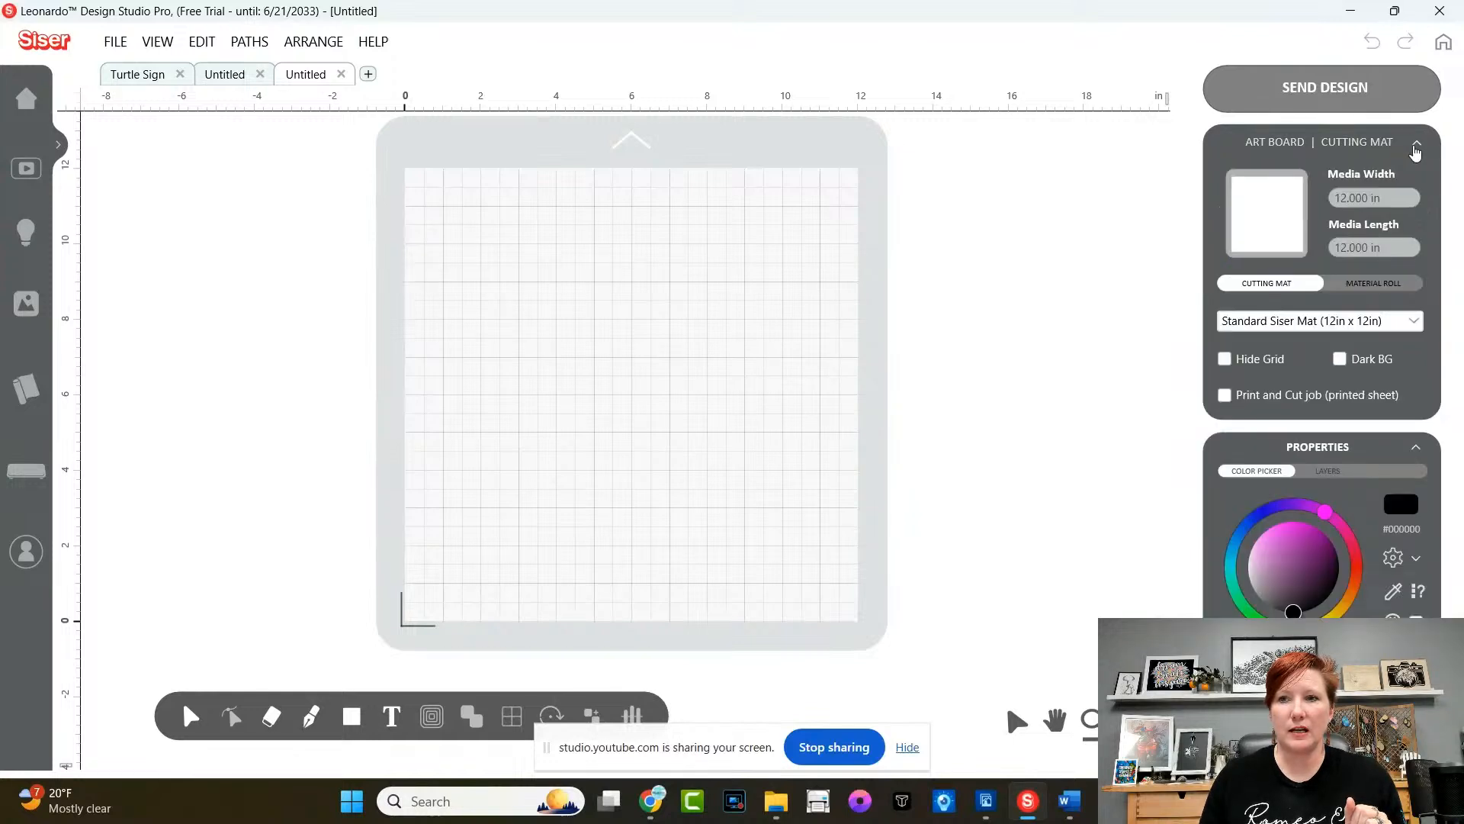
pyautogui.click(1363, 286)
pyautogui.click(1377, 197)
pyautogui.write('24')
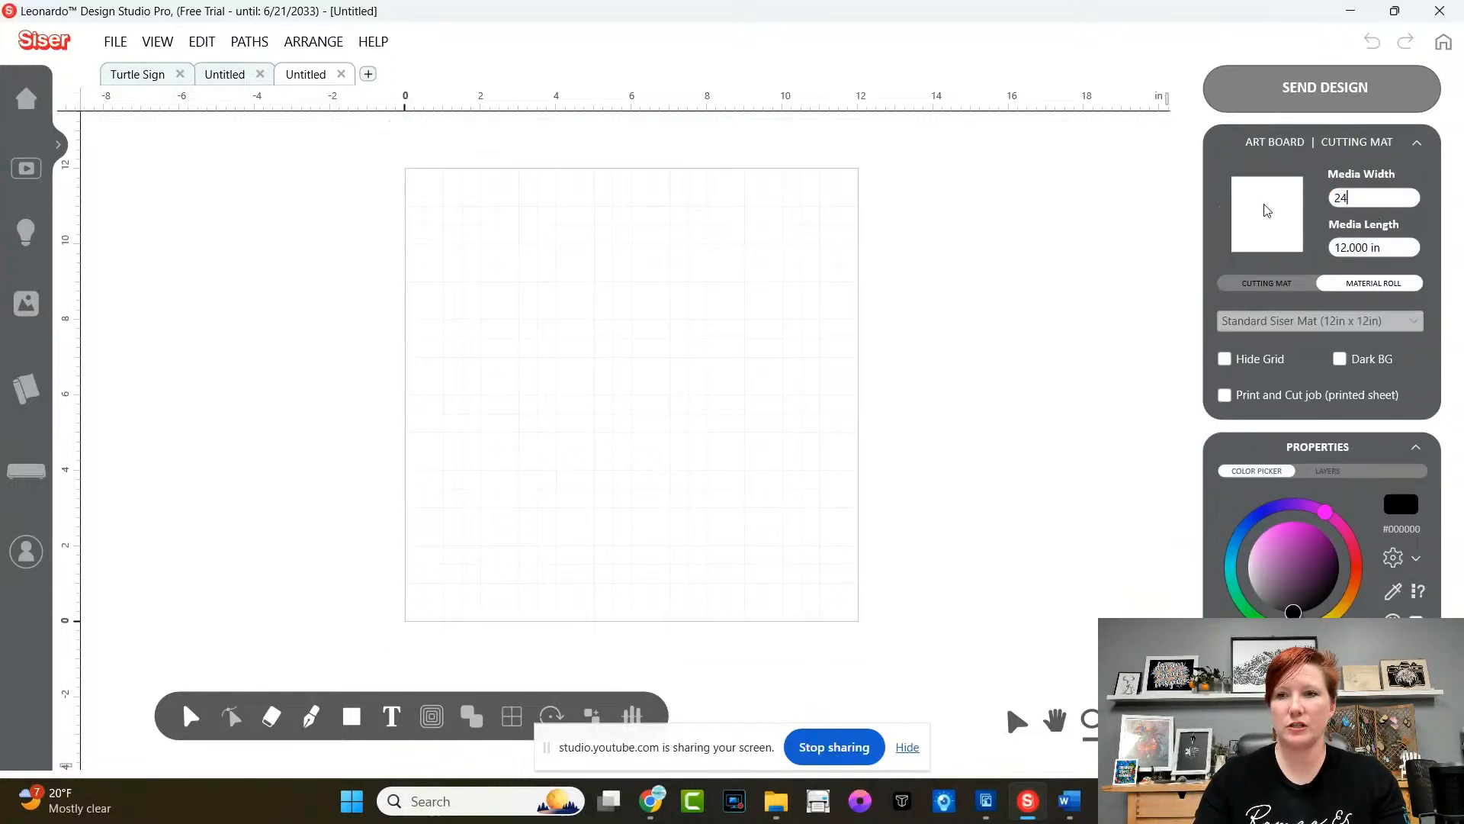
pyautogui.press('Tab')
pyautogui.write('28')
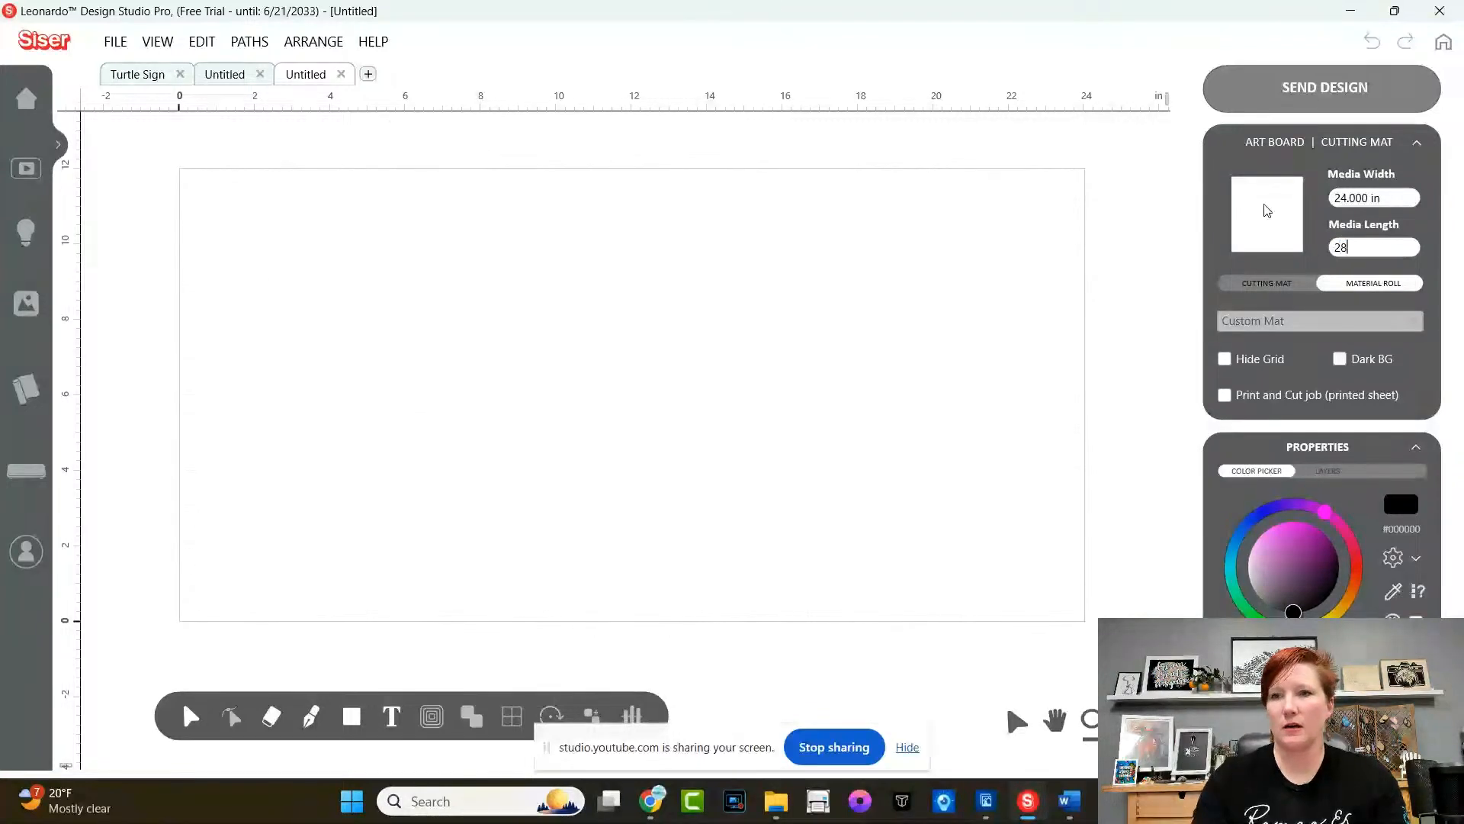
pyautogui.press('Return')
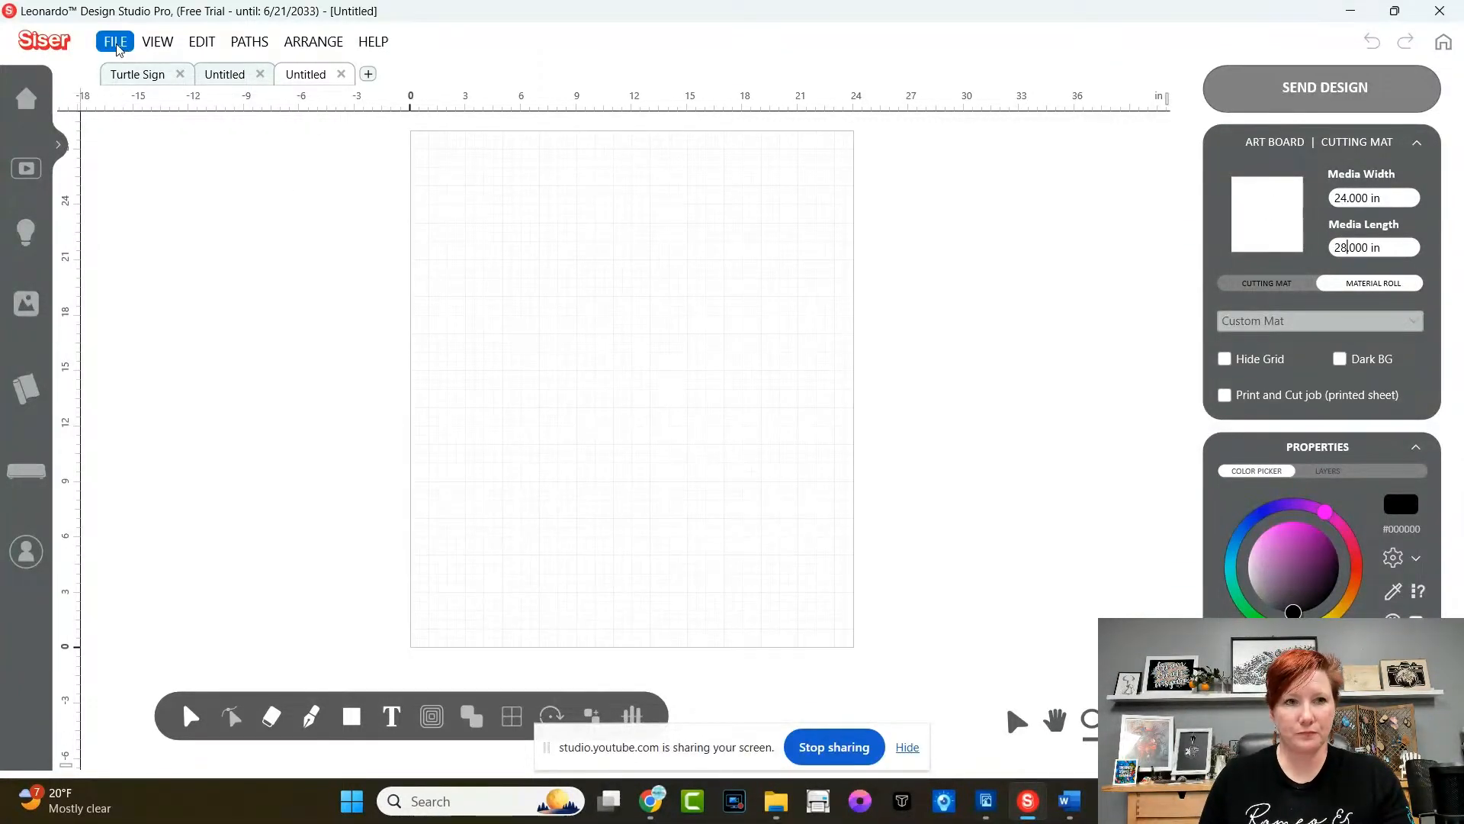
# - Open the Mock Up Frame image from the January 2025 folder "YouTube Live - Perfect Sizing Tricks" in Swift Creek Customs
pyautogui.click(117, 47)
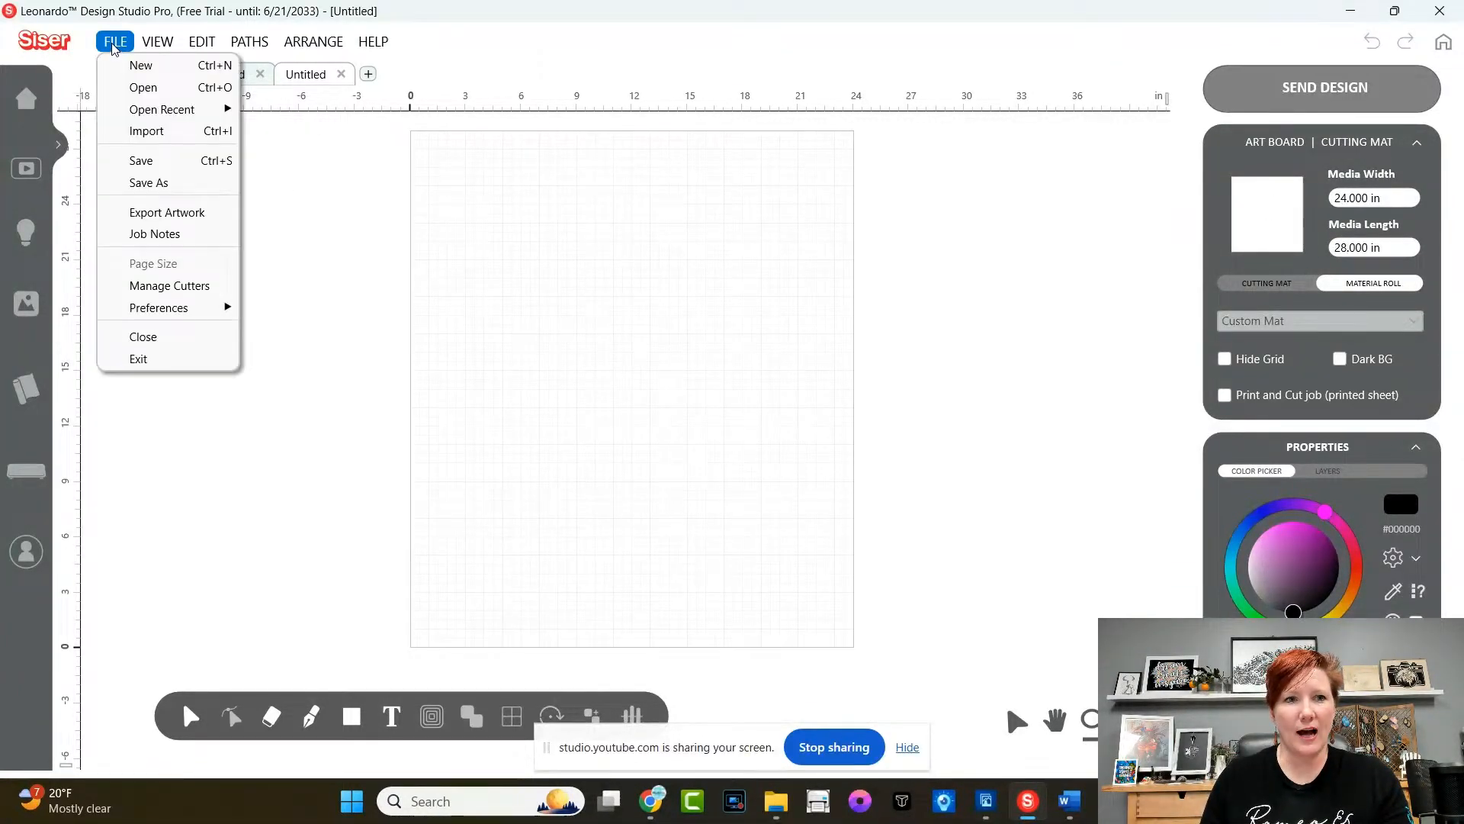
pyautogui.click(141, 88)
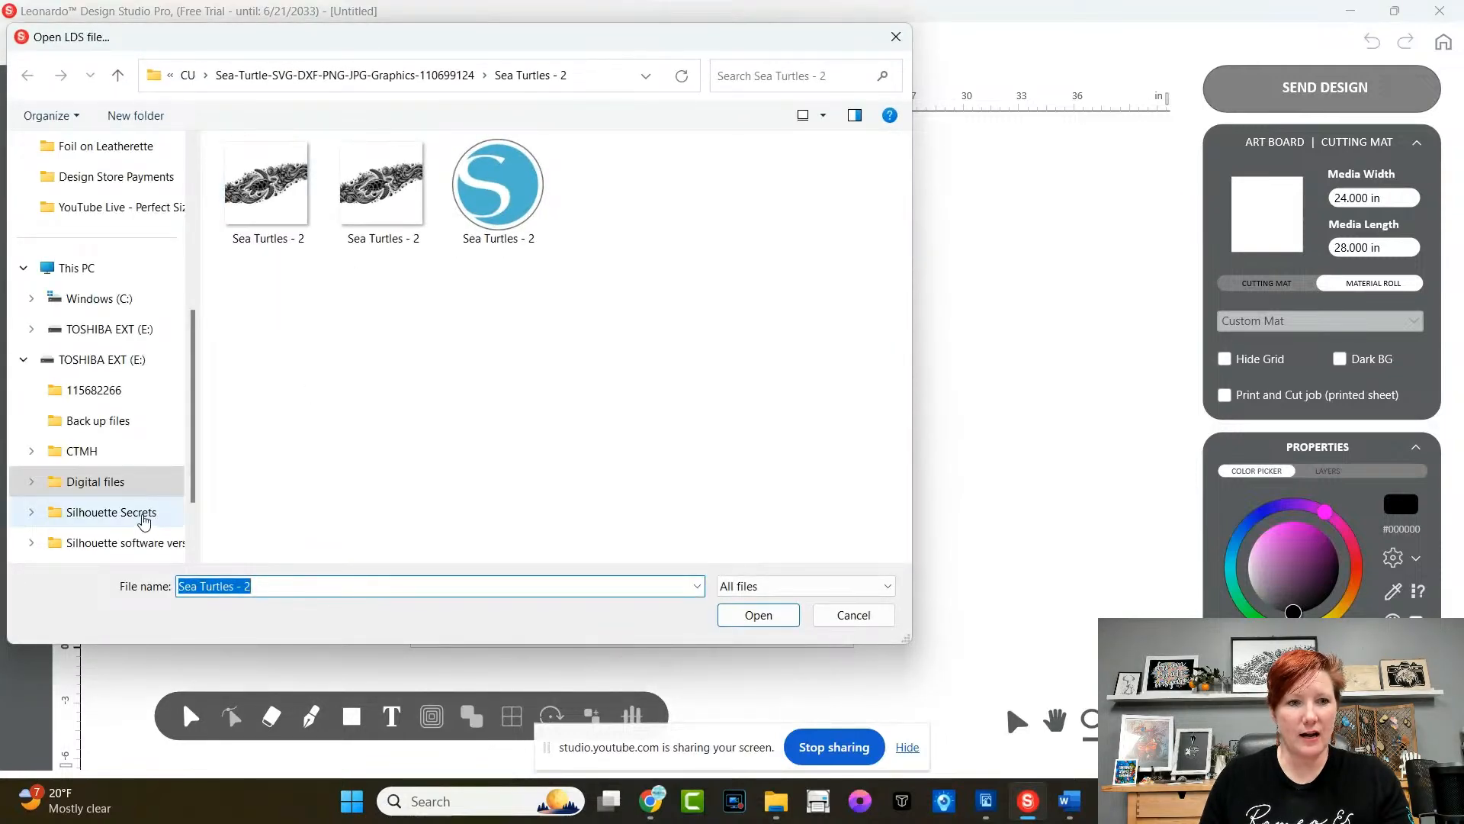
pyautogui.click(144, 521)
pyautogui.moveTo(904, 206); pyautogui.dragTo(903, 427)
pyautogui.doubleClick(305, 254)
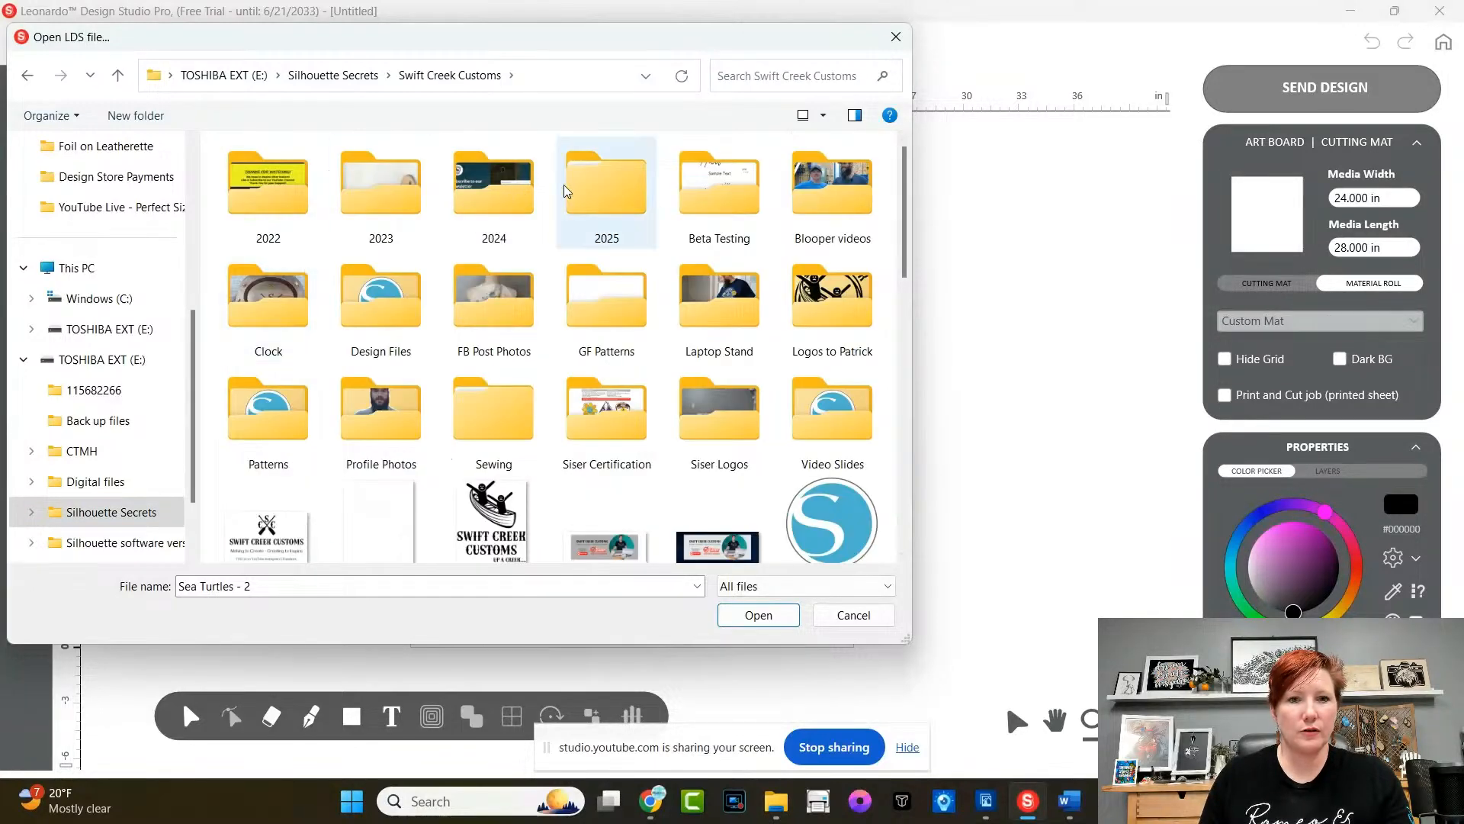
pyautogui.doubleClick(606, 191)
pyautogui.doubleClick(320, 172)
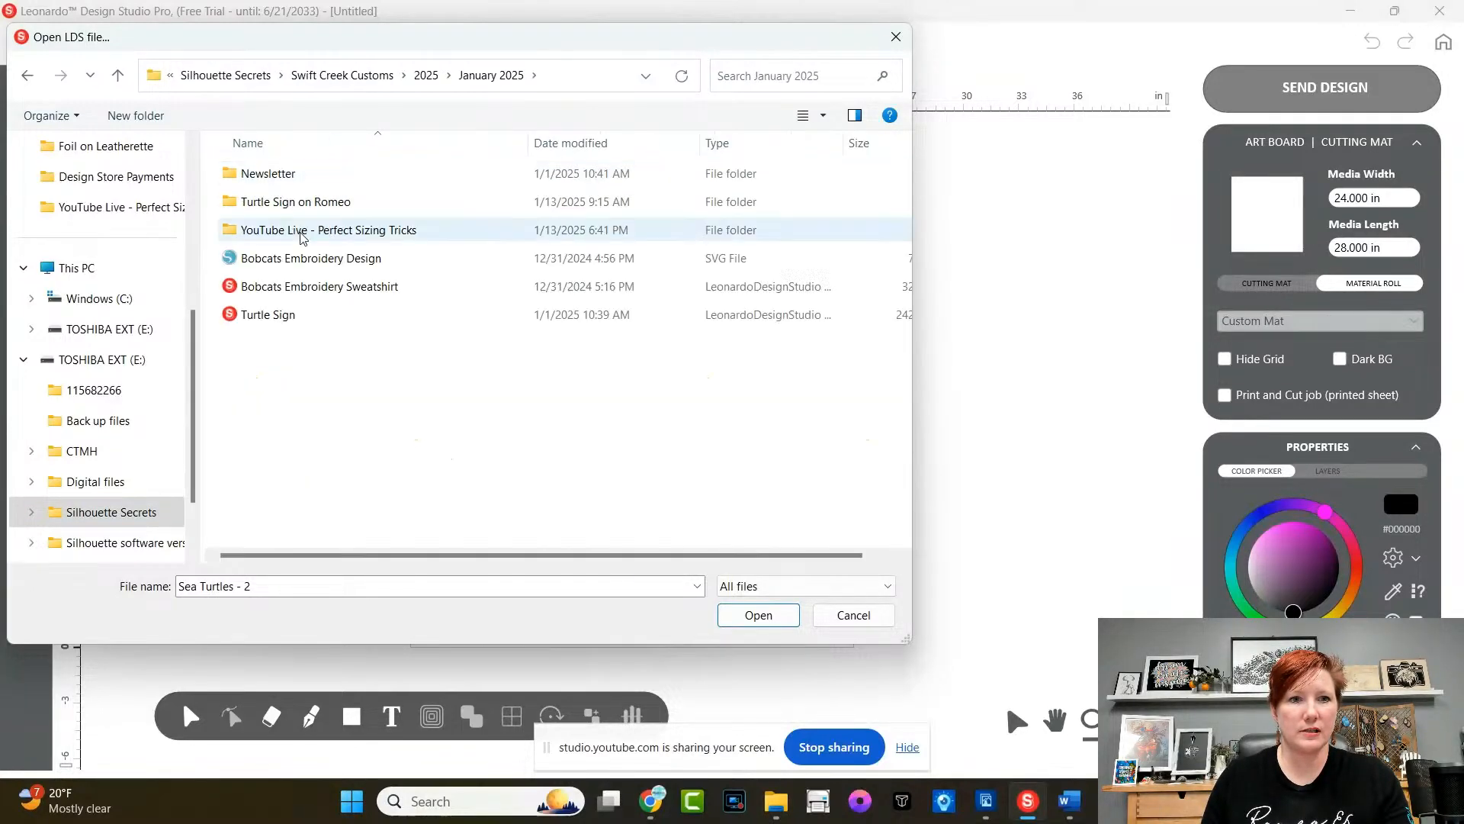
pyautogui.doubleClick(303, 232)
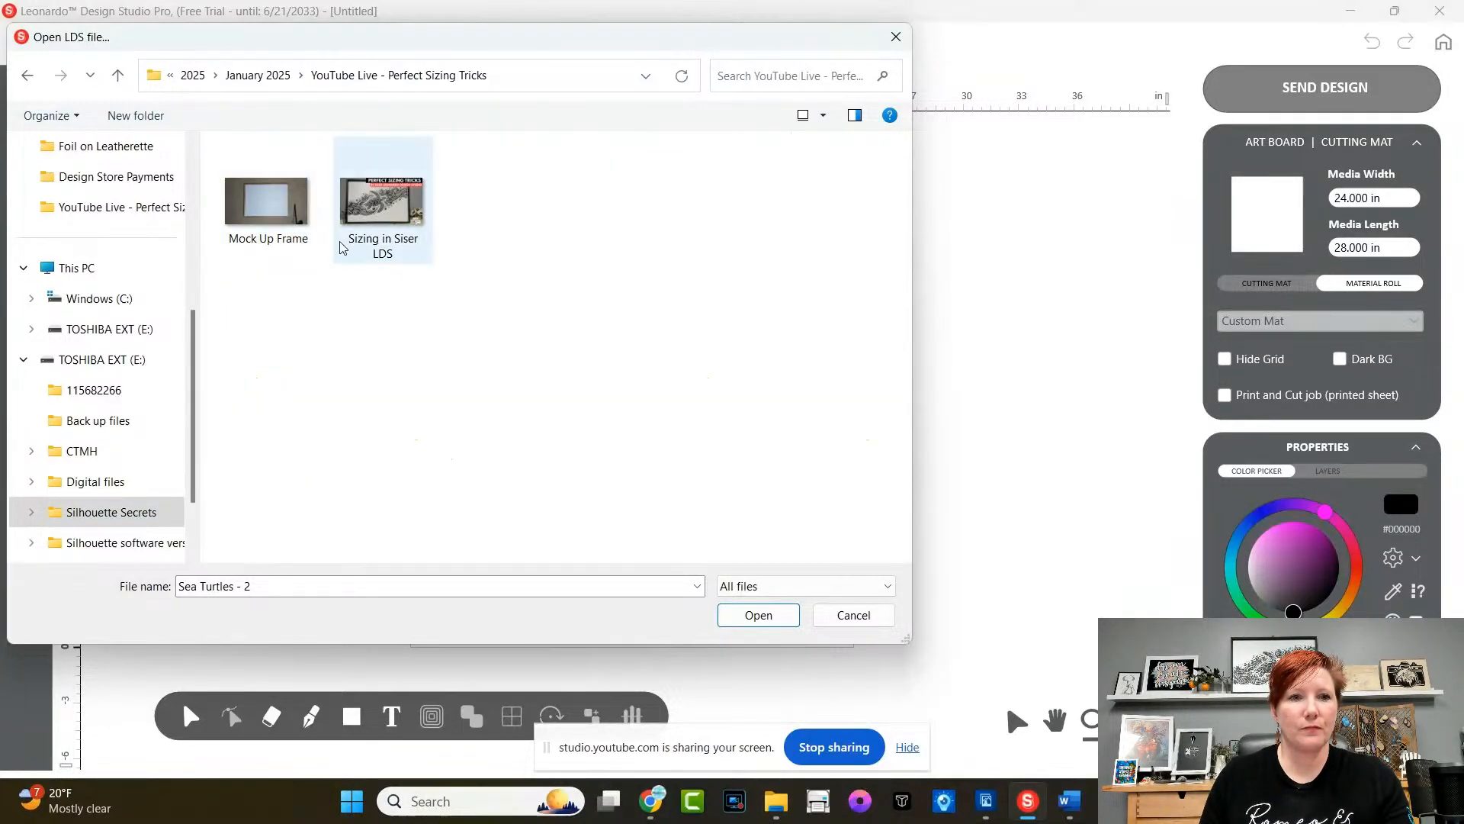
pyautogui.doubleClick(260, 203)
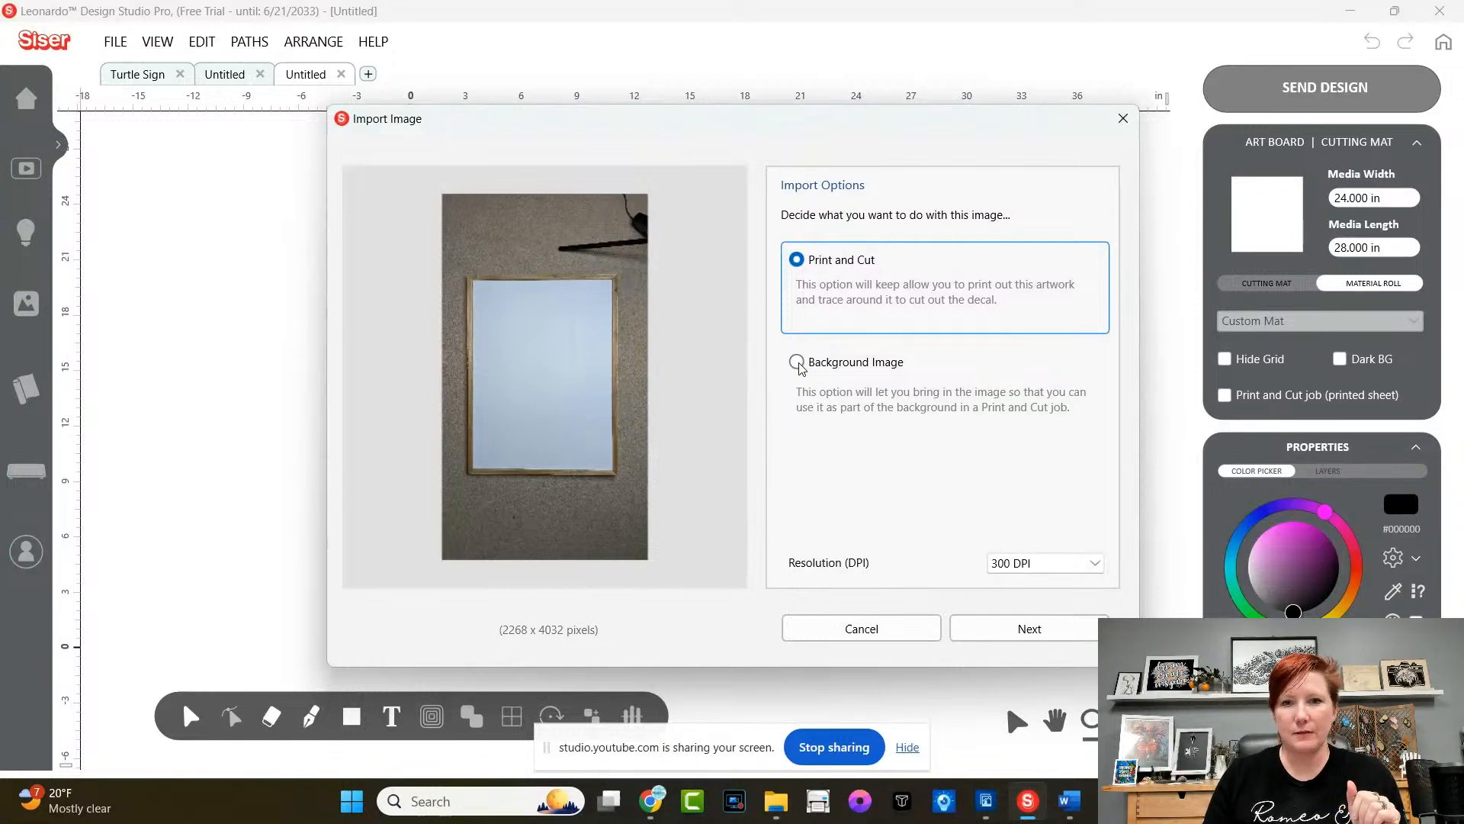
# - Import the frame photo as a background image at 300 DPI and turn off the Print and Cut job option
pyautogui.click(798, 363)
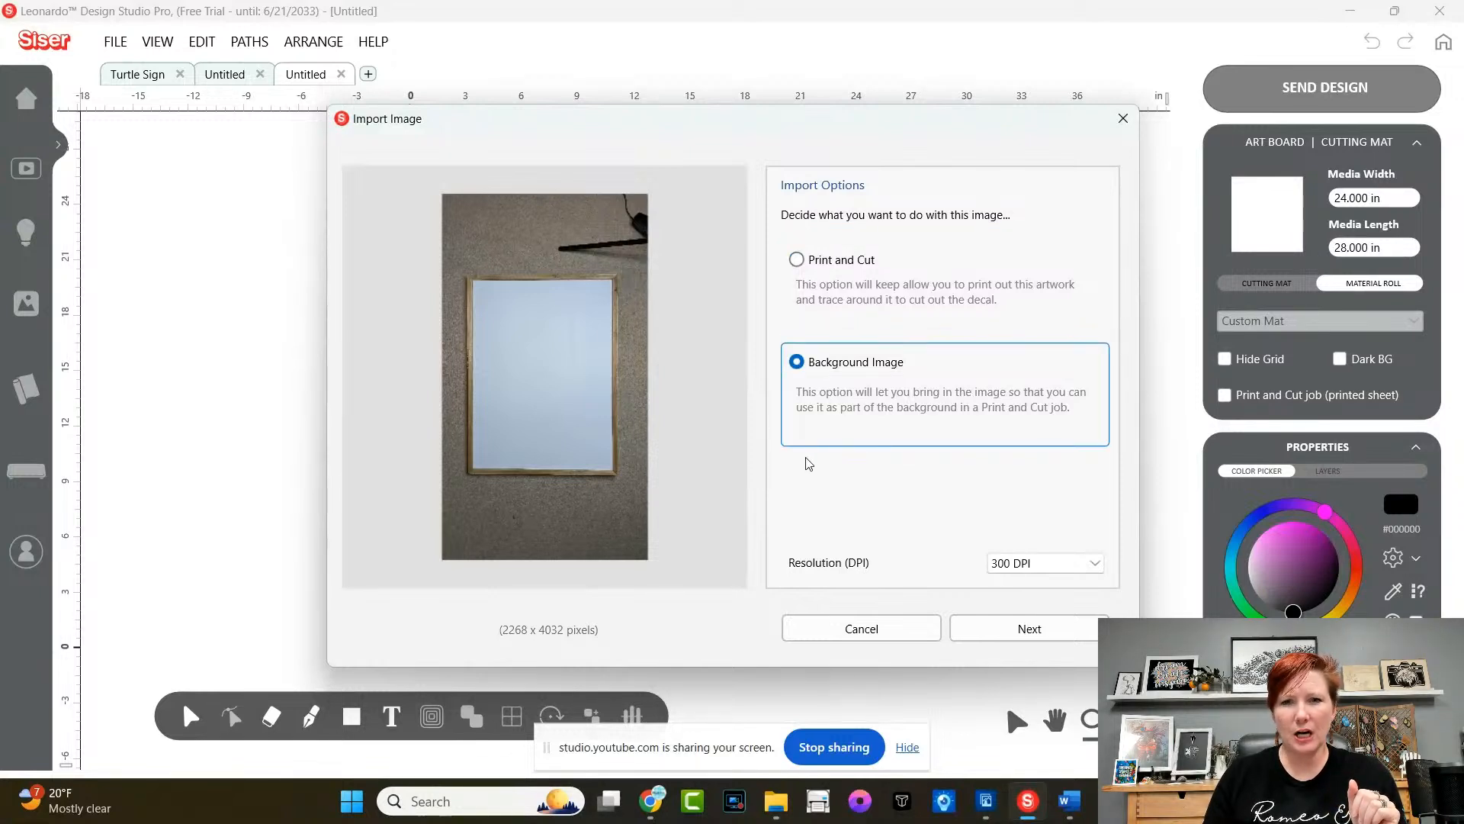
pyautogui.click(1003, 629)
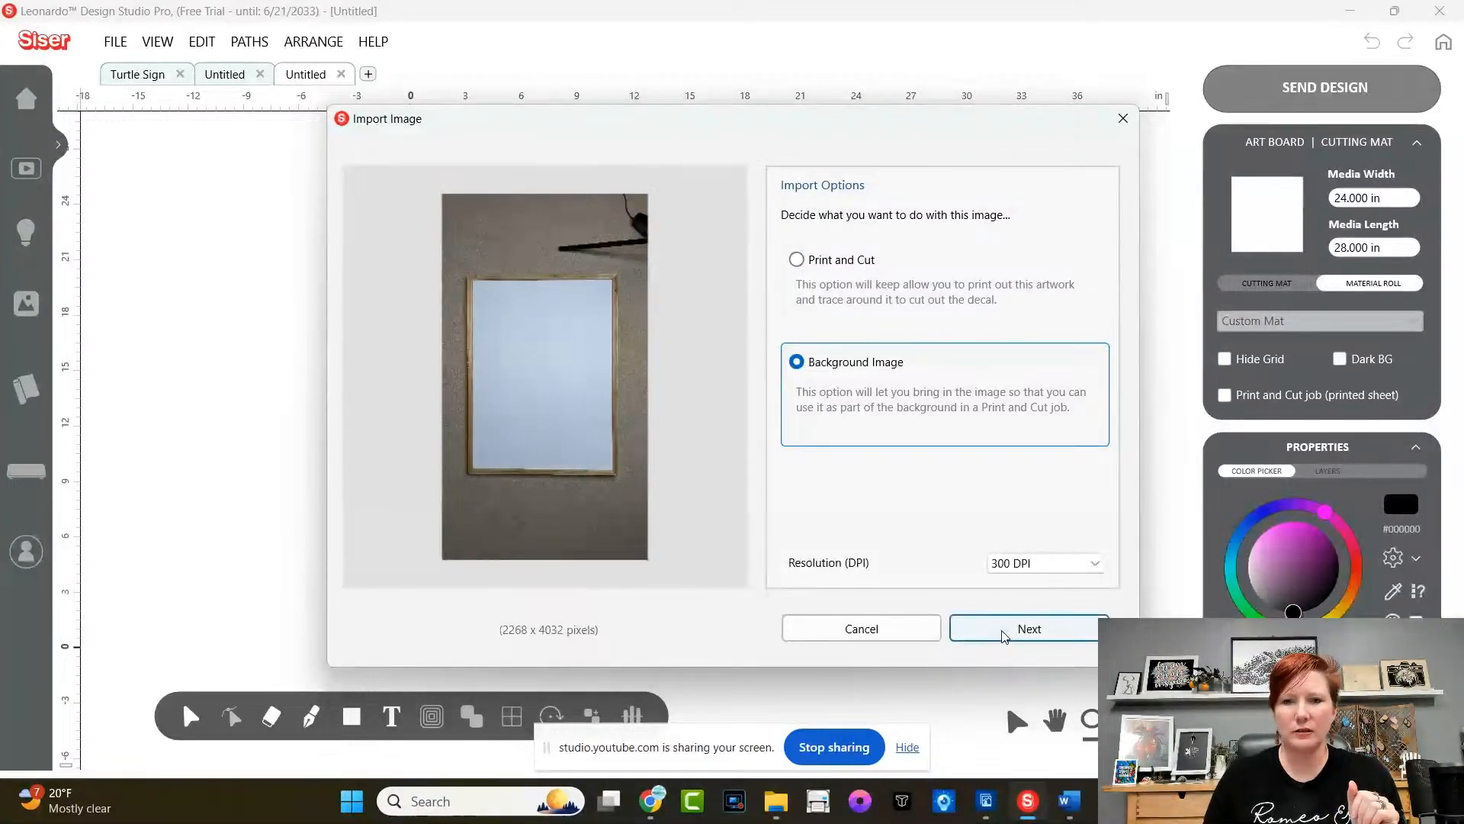
pyautogui.click(1225, 395)
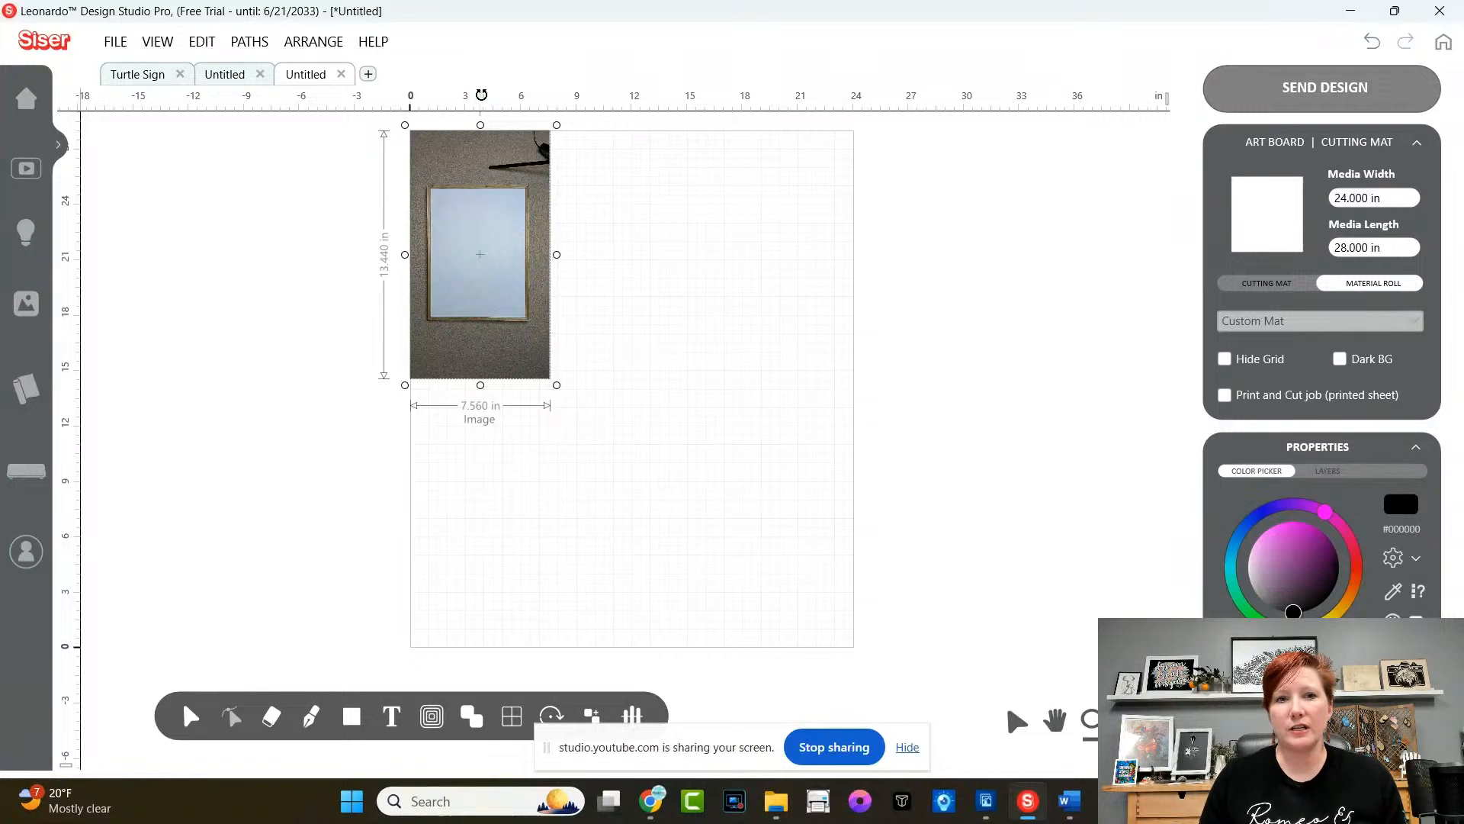
# - Rotate the imported frame photo 90 degrees clockwise to landscape orientation
pyautogui.moveTo(481, 95); pyautogui.dragTo(584, 259)
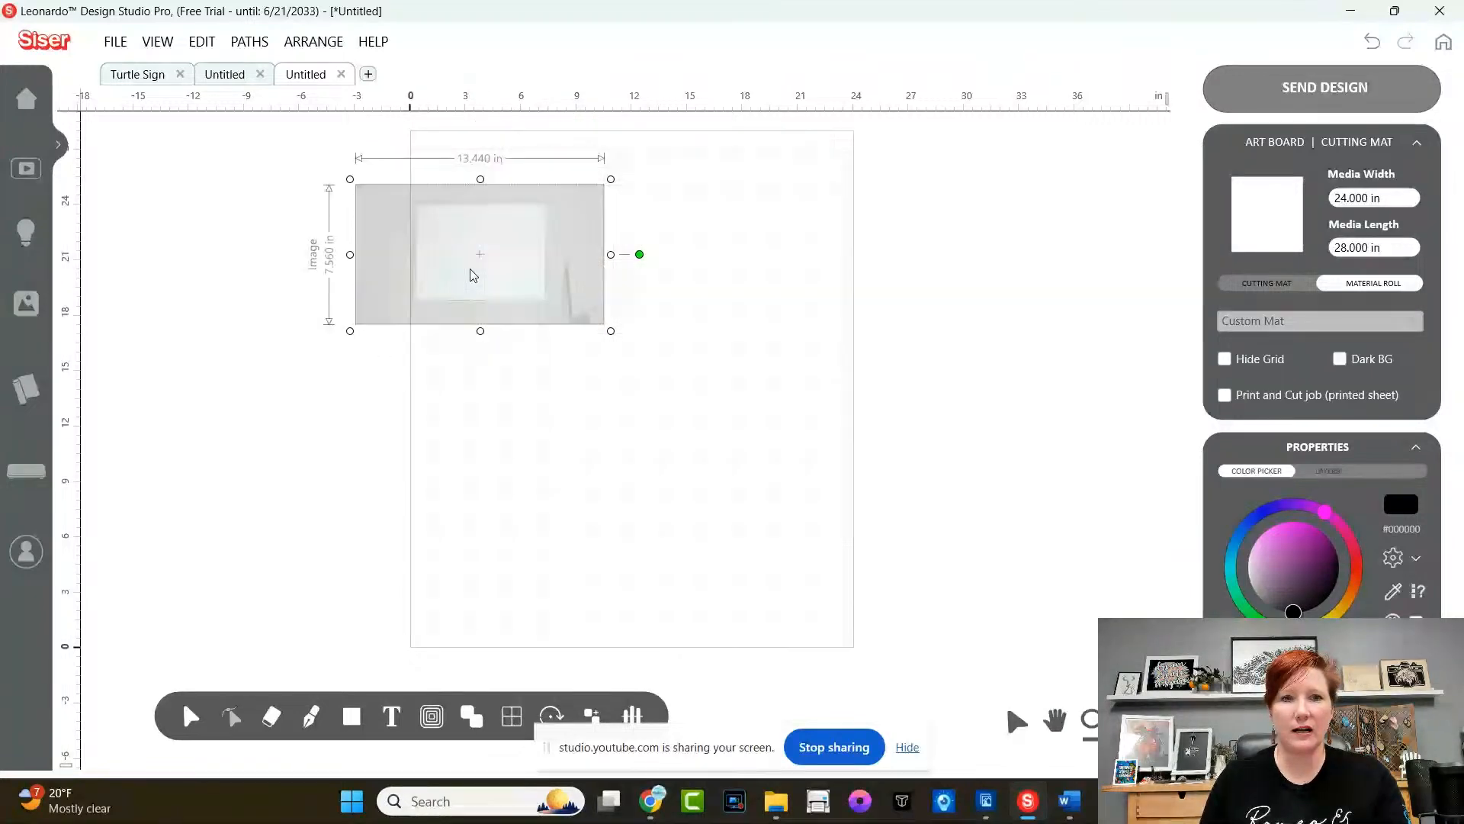
# - Move the frame photo onto the art board and draw a rectangle about 23.9 in by 12.6 in below it
pyautogui.moveTo(470, 269); pyautogui.dragTo(578, 279)
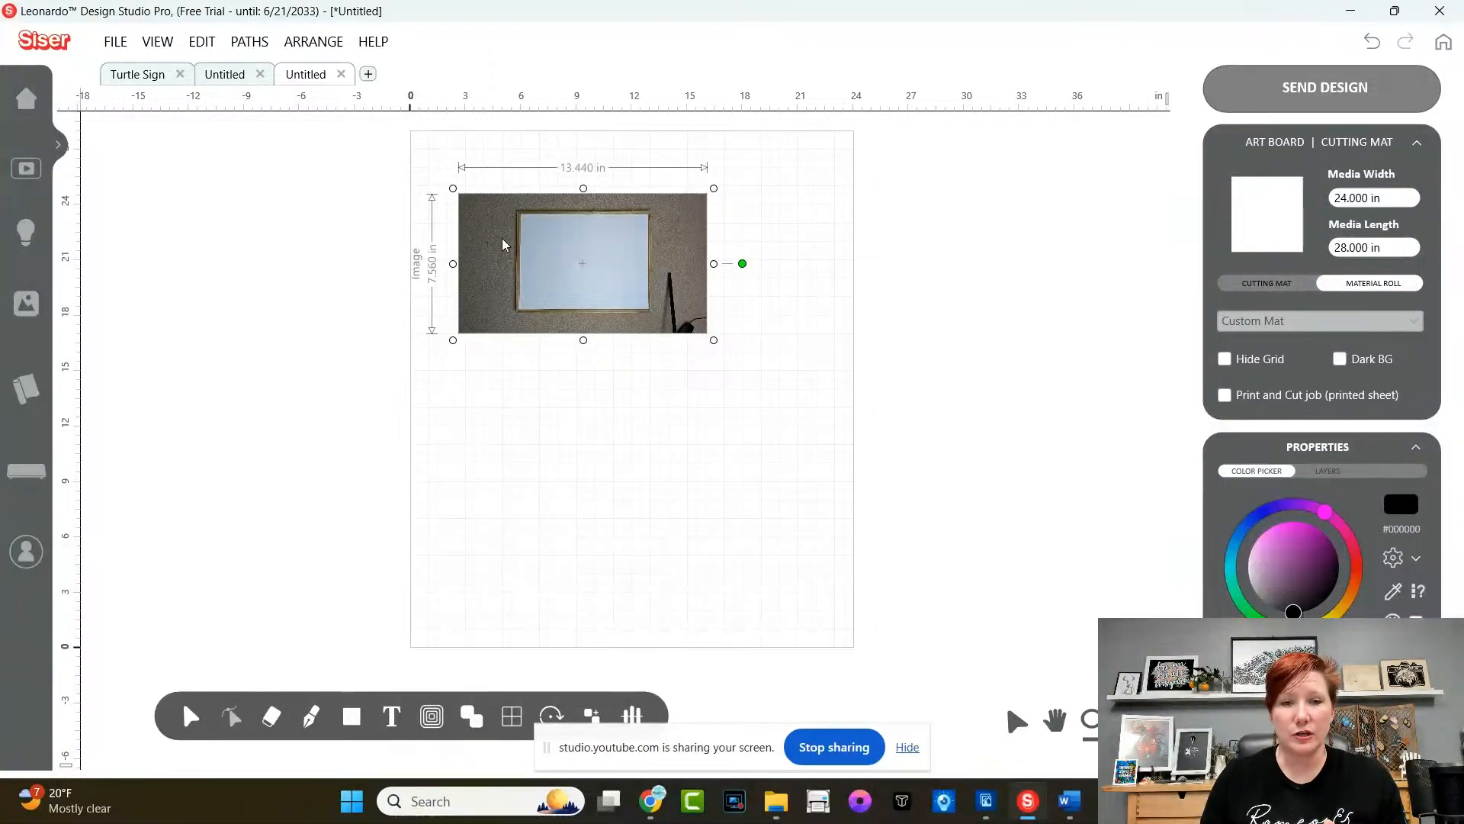
pyautogui.click(361, 721)
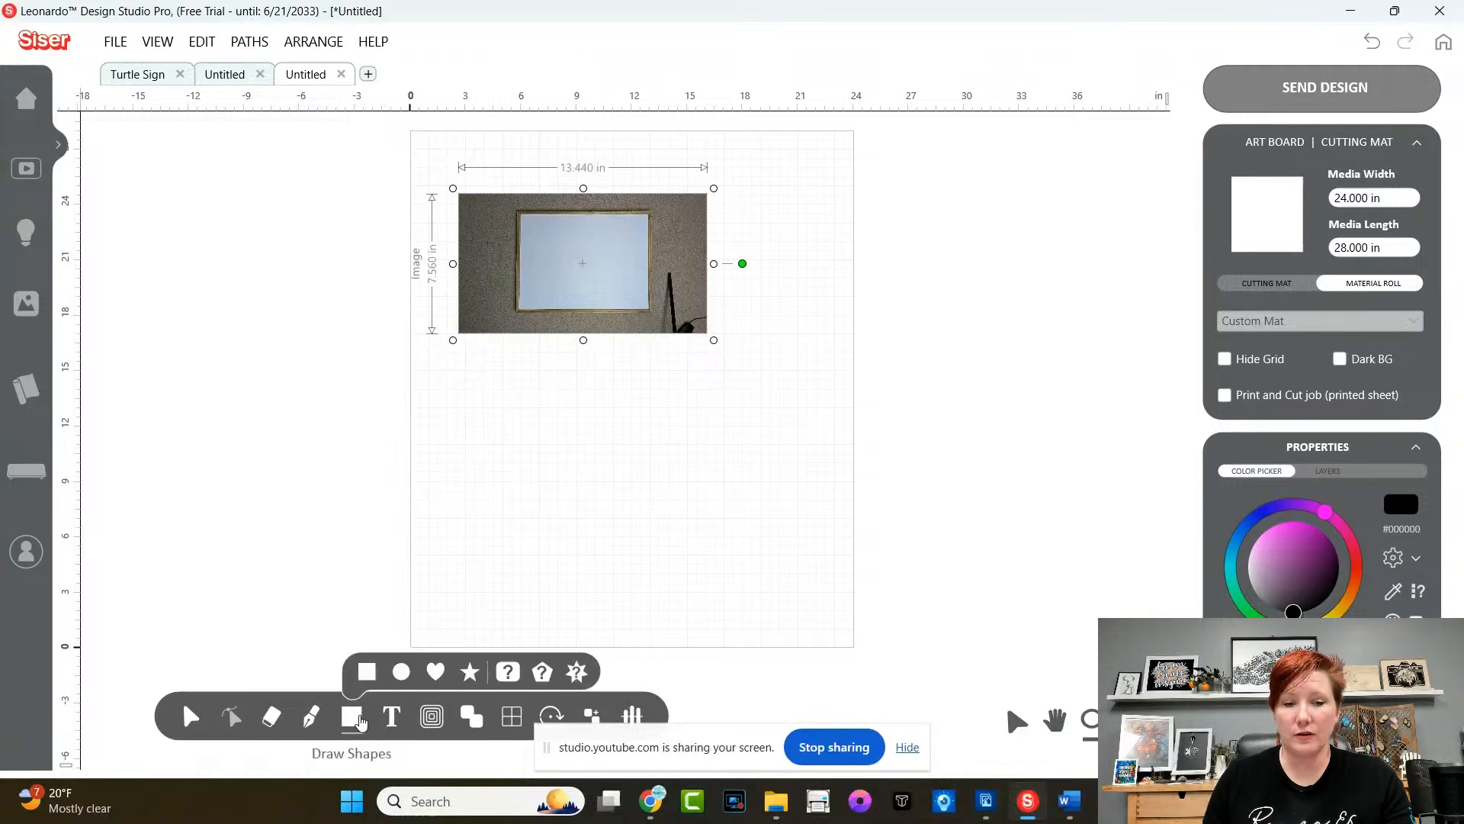
pyautogui.click(368, 673)
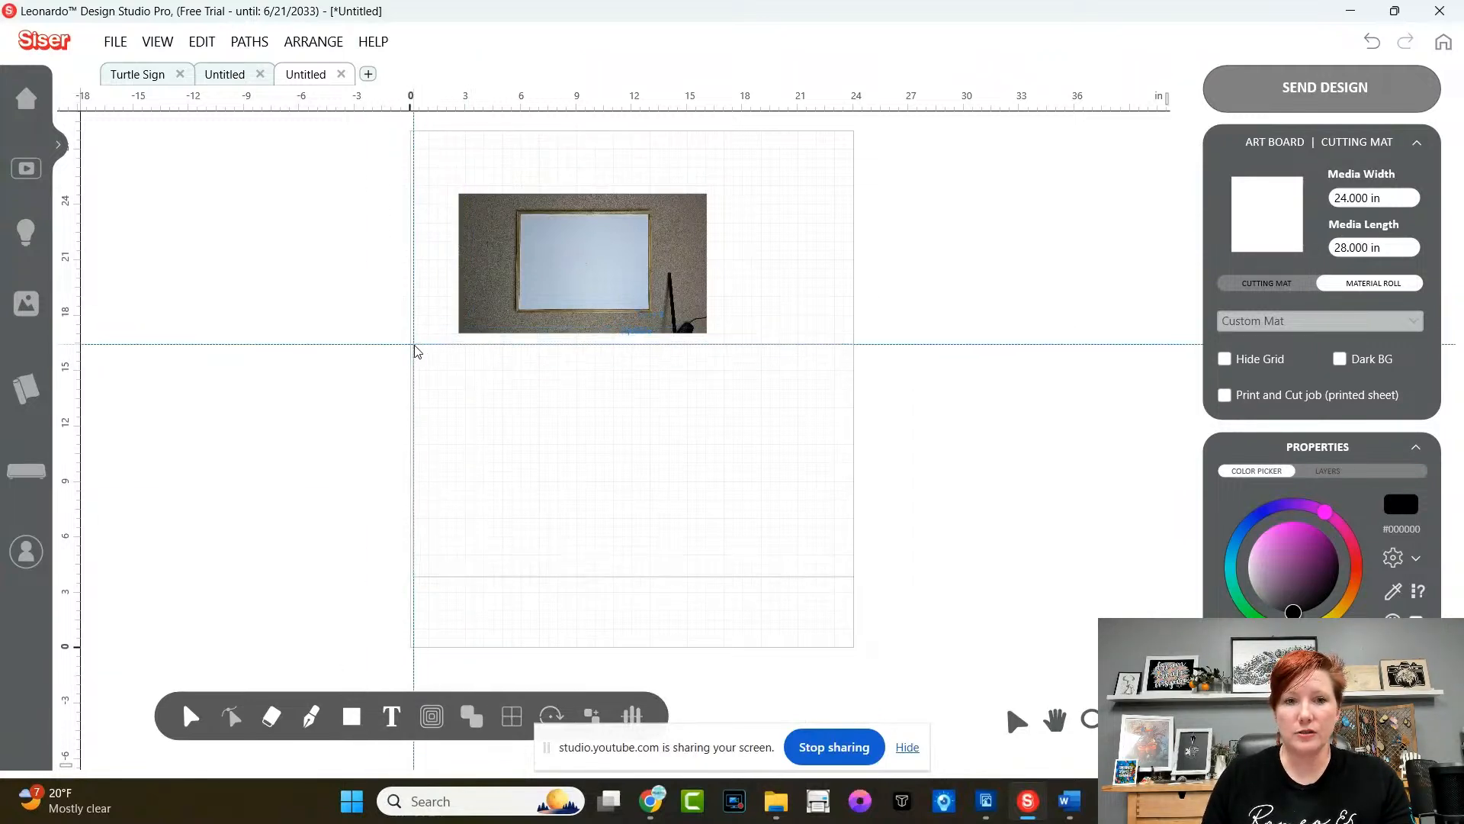
pyautogui.moveTo(411, 344); pyautogui.dragTo(851, 576)
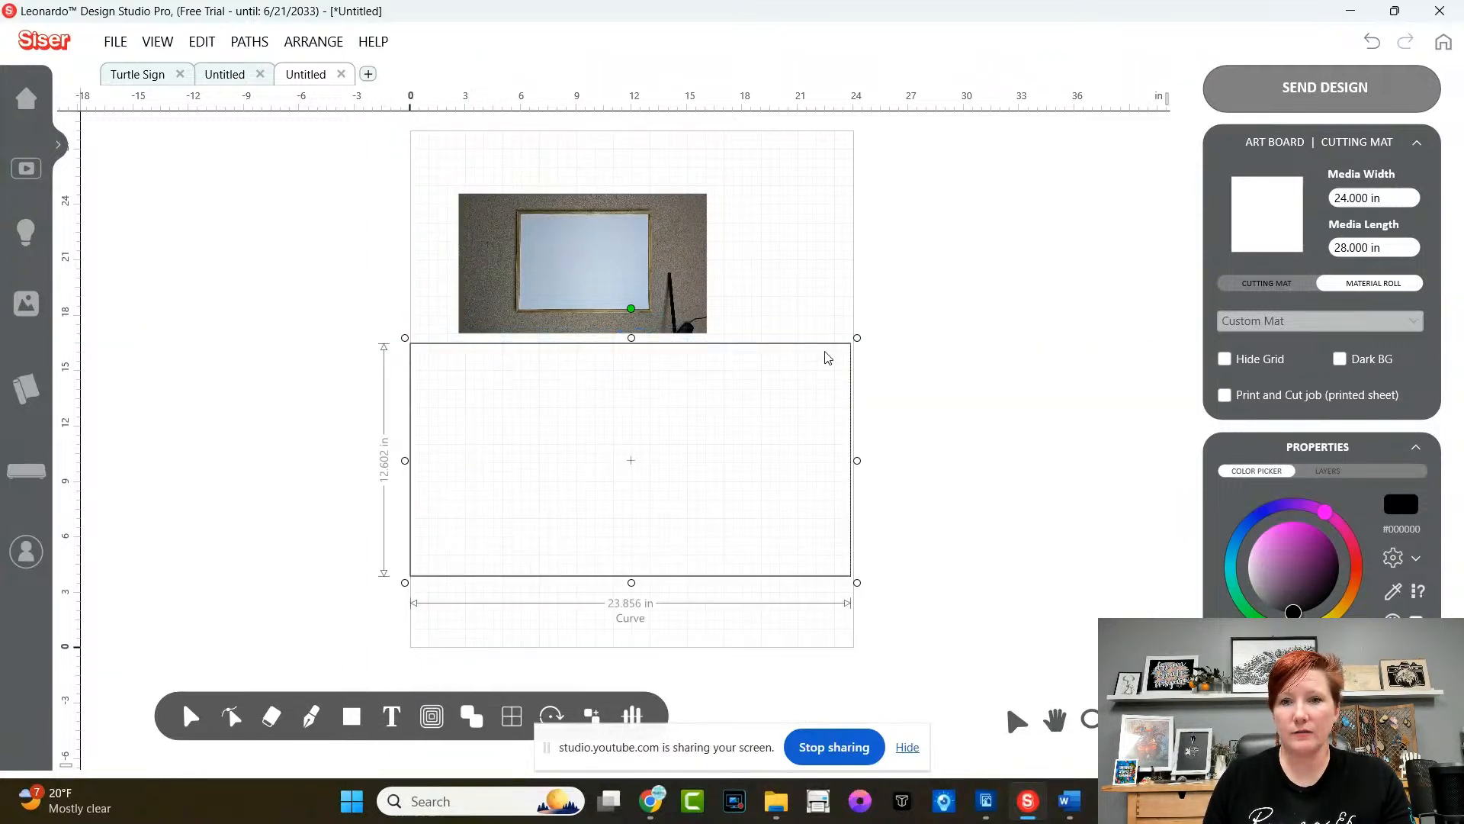
# - Set the rectangle's size to 24 in wide by 16 in high
pyautogui.click(1416, 143)
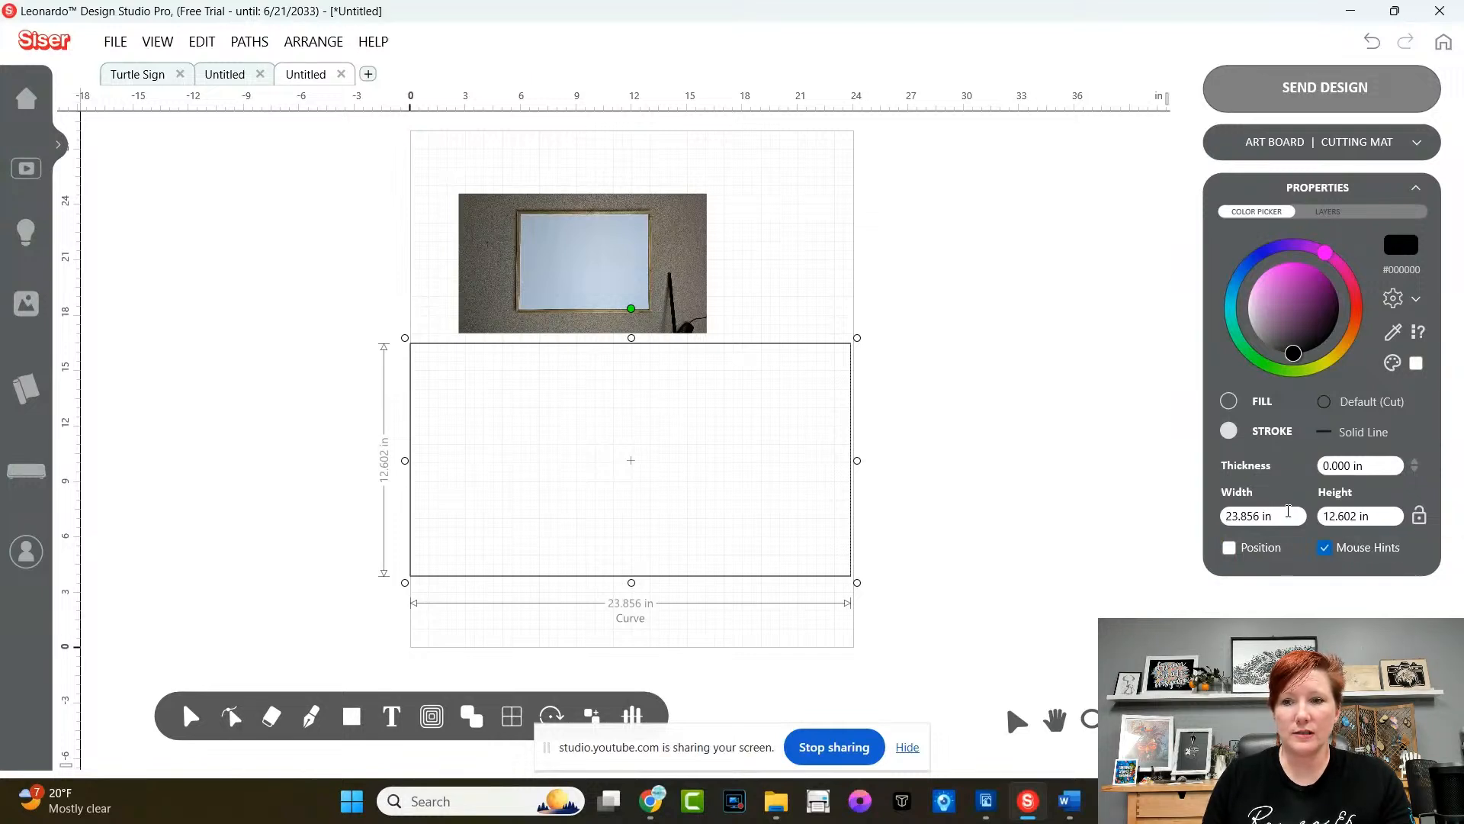
pyautogui.moveTo(1290, 516); pyautogui.dragTo(1164, 519)
pyautogui.write('24')
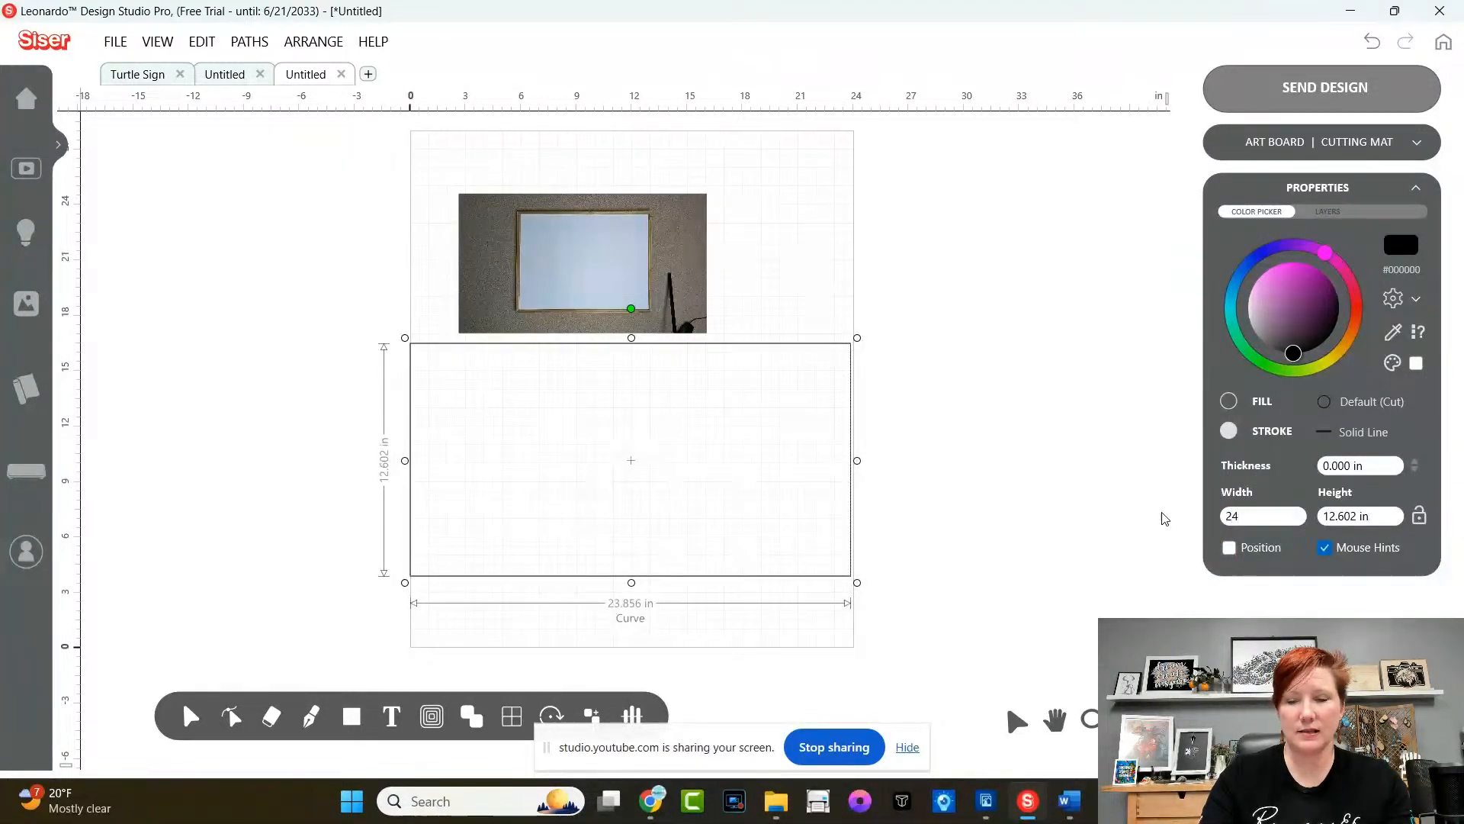
pyautogui.press('Tab')
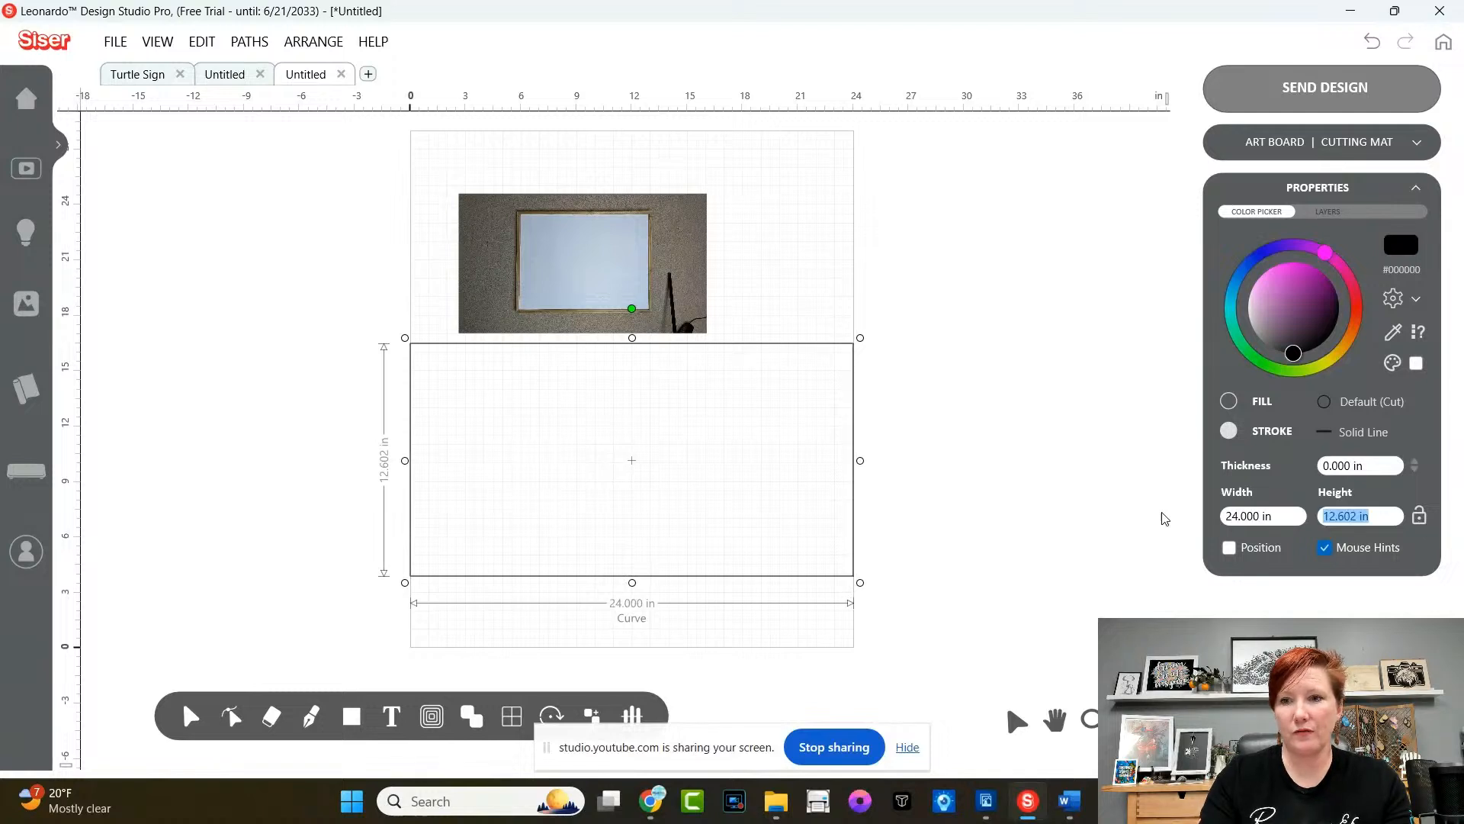
pyautogui.write('16')
pyautogui.press('Return')
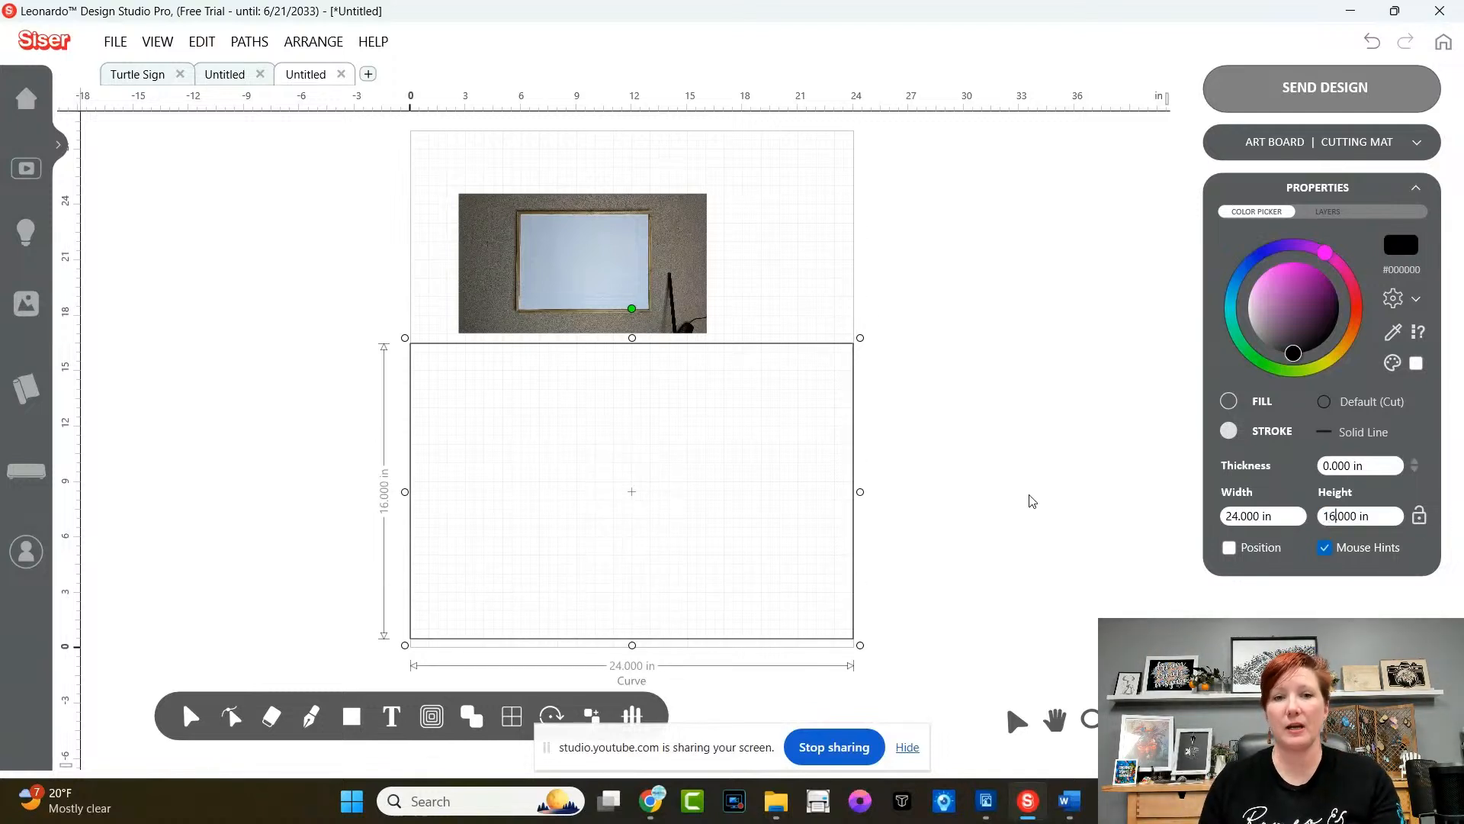
# - Enlarge the frame photo to about 42.4 in by 23.9 in and place it over the rectangle
pyautogui.click(559, 266)
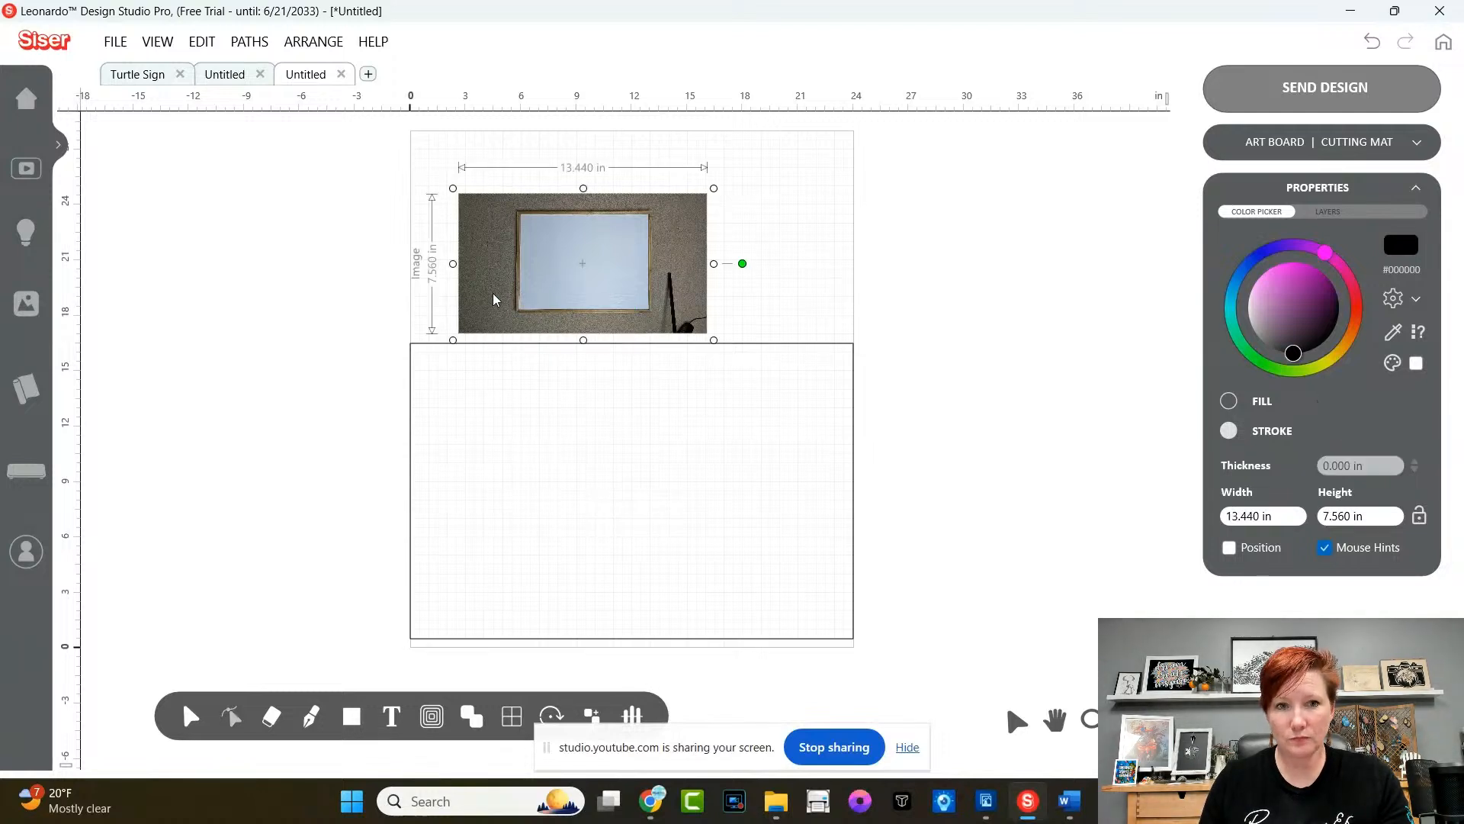
pyautogui.moveTo(462, 341); pyautogui.dragTo(1, 778)
pyautogui.moveTo(338, 518); pyautogui.dragTo(636, 604)
pyautogui.scroll(-3, 1090, 457)
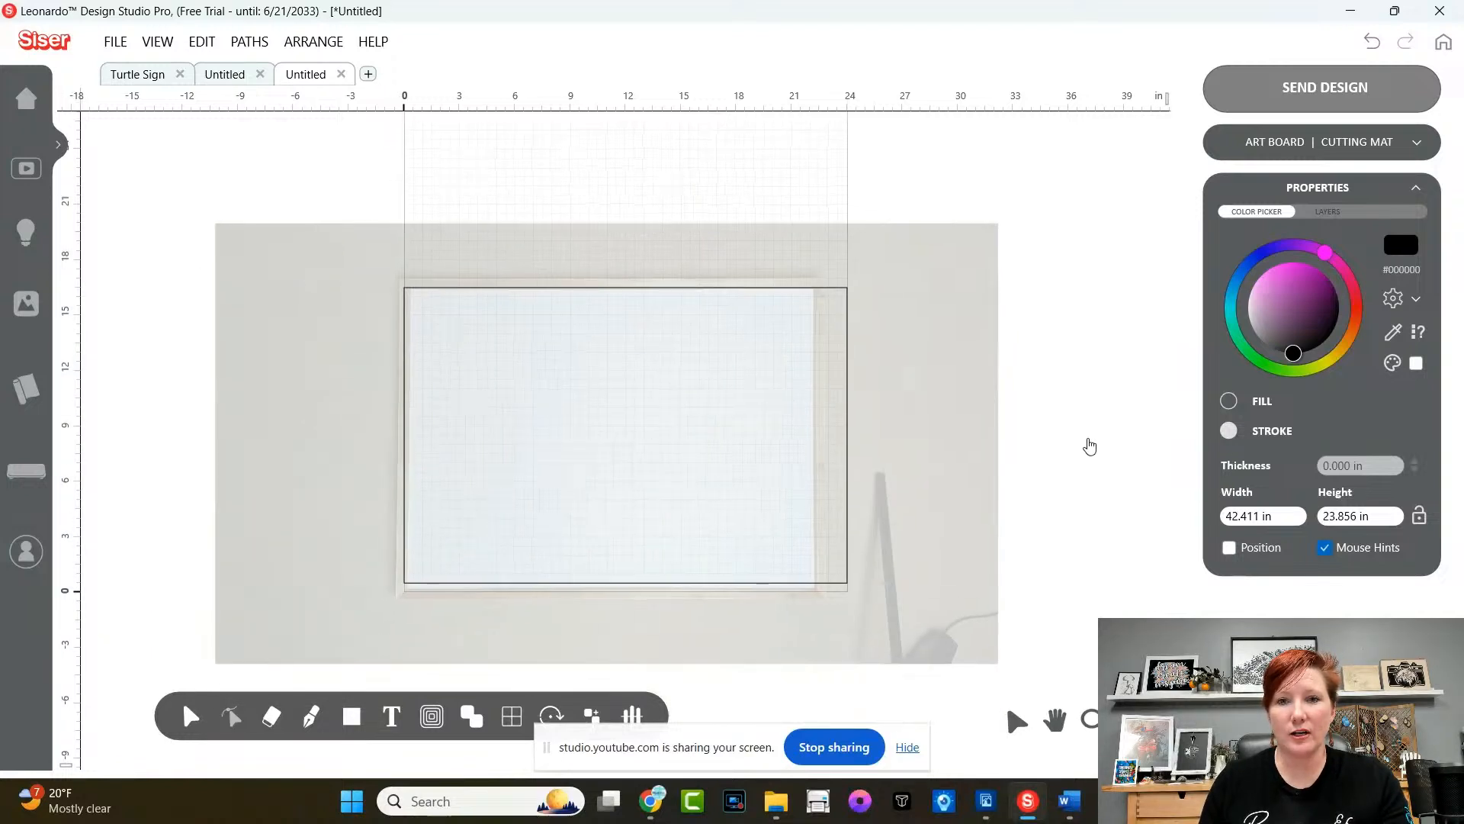
pyautogui.hscroll(1, 992, 549)
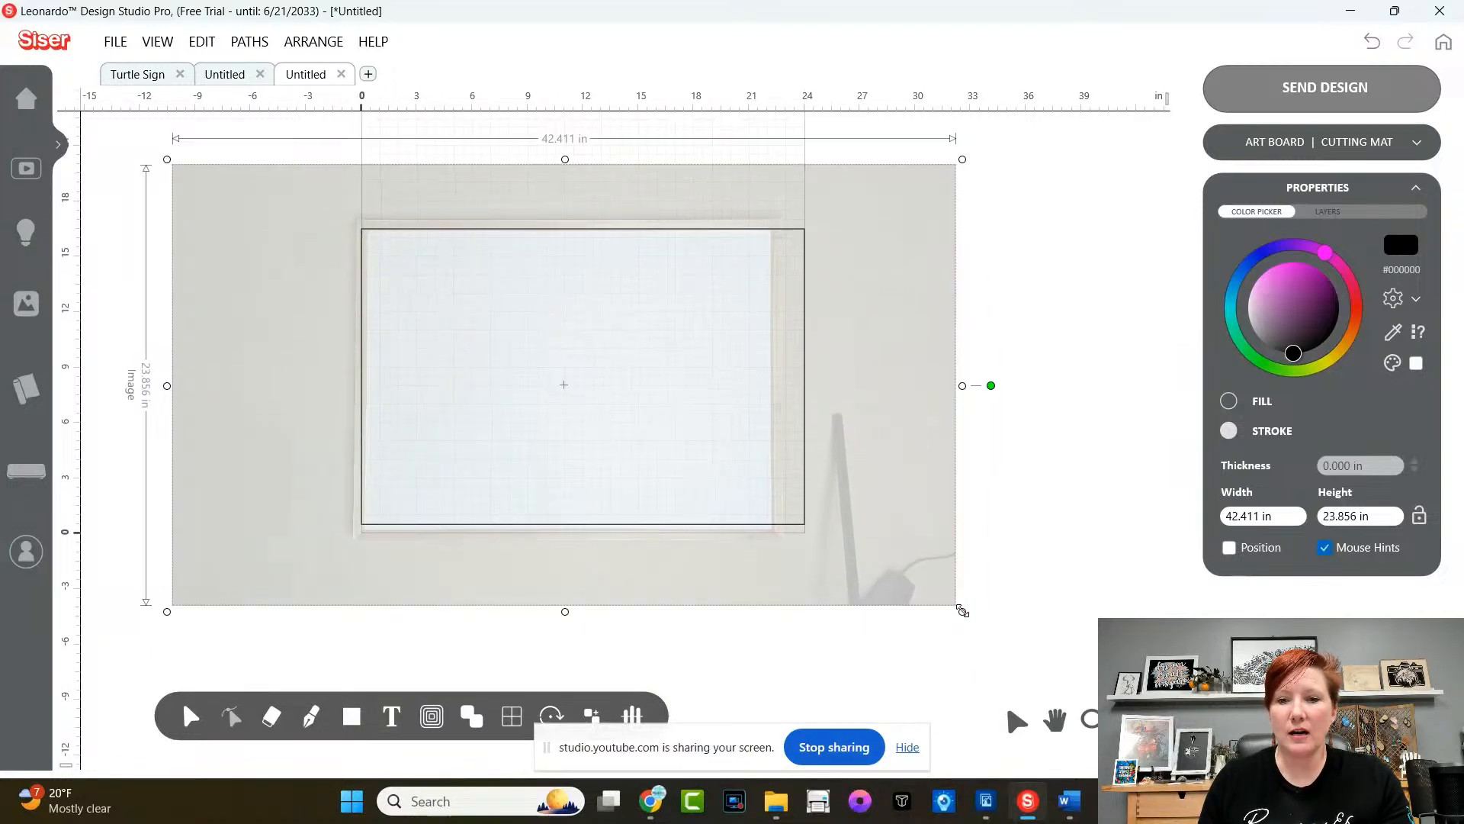
# - Fine-tune the frame photo's scale and position against the rectangle, ending at about 44.1 in by 24.8 in with the frame's outer width matching
pyautogui.moveTo(959, 609); pyautogui.dragTo(995, 636)
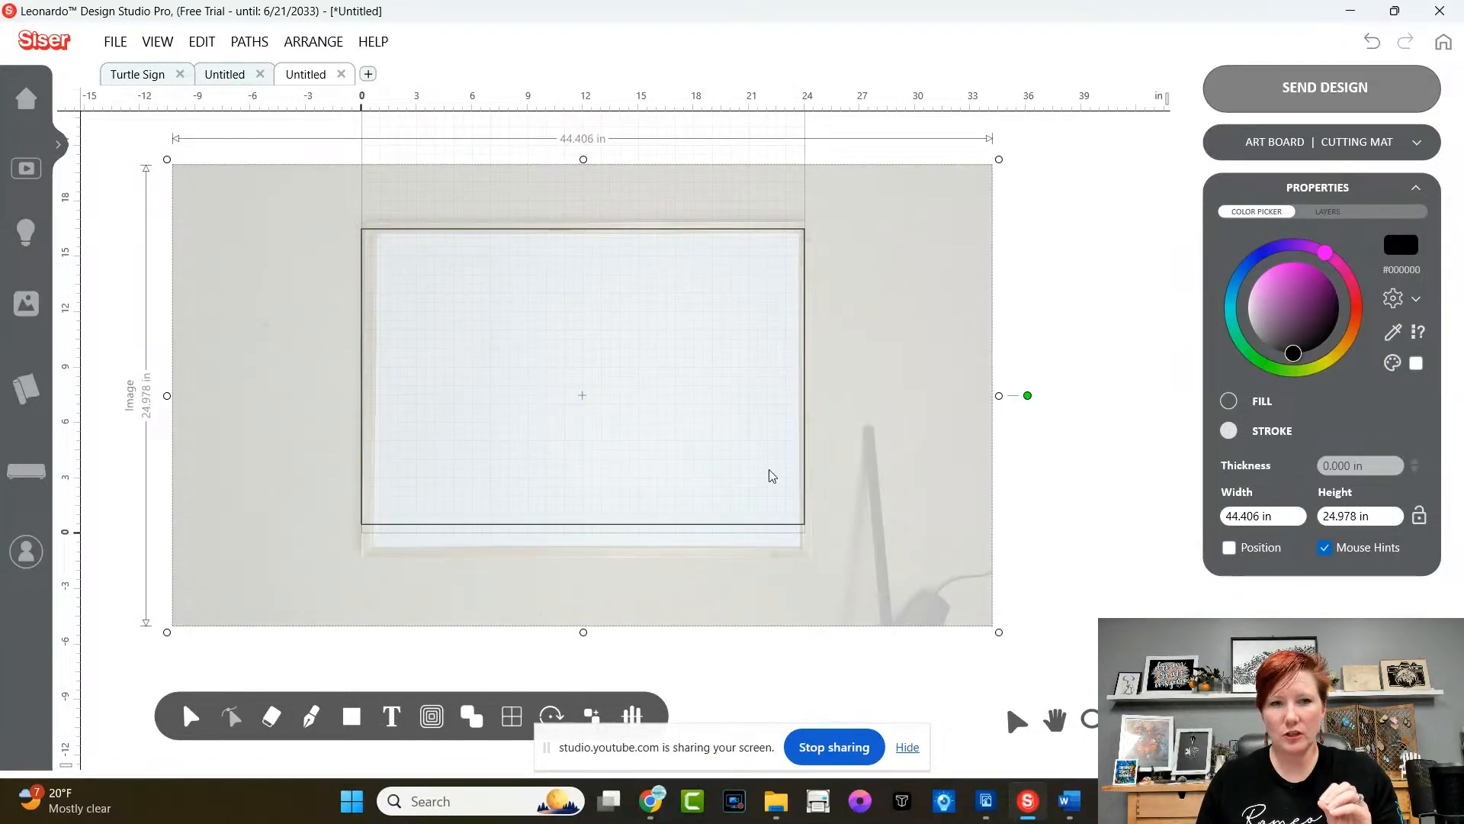
pyautogui.moveTo(757, 458); pyautogui.dragTo(747, 446)
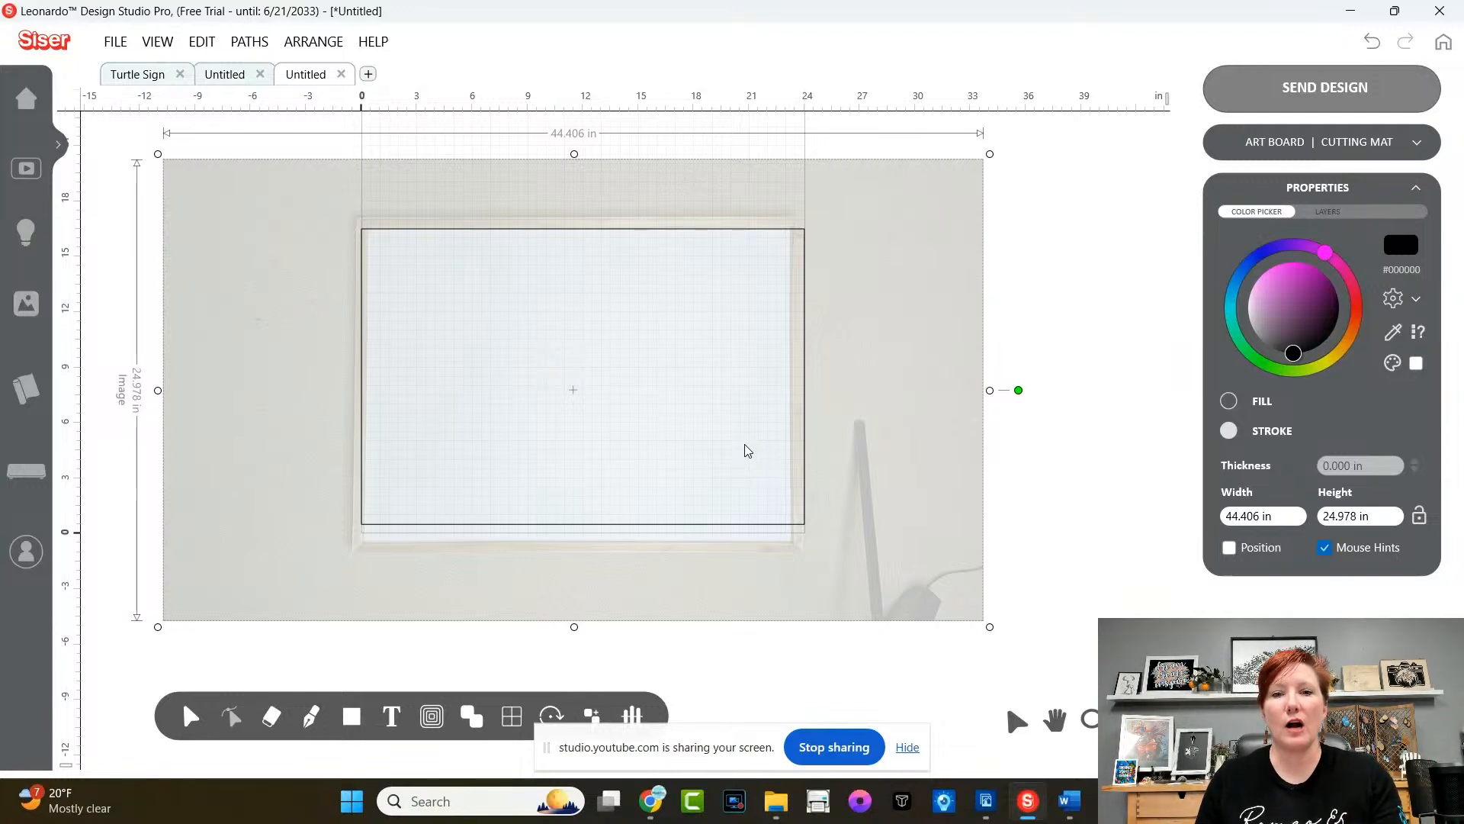
pyautogui.moveTo(744, 435); pyautogui.dragTo(743, 437)
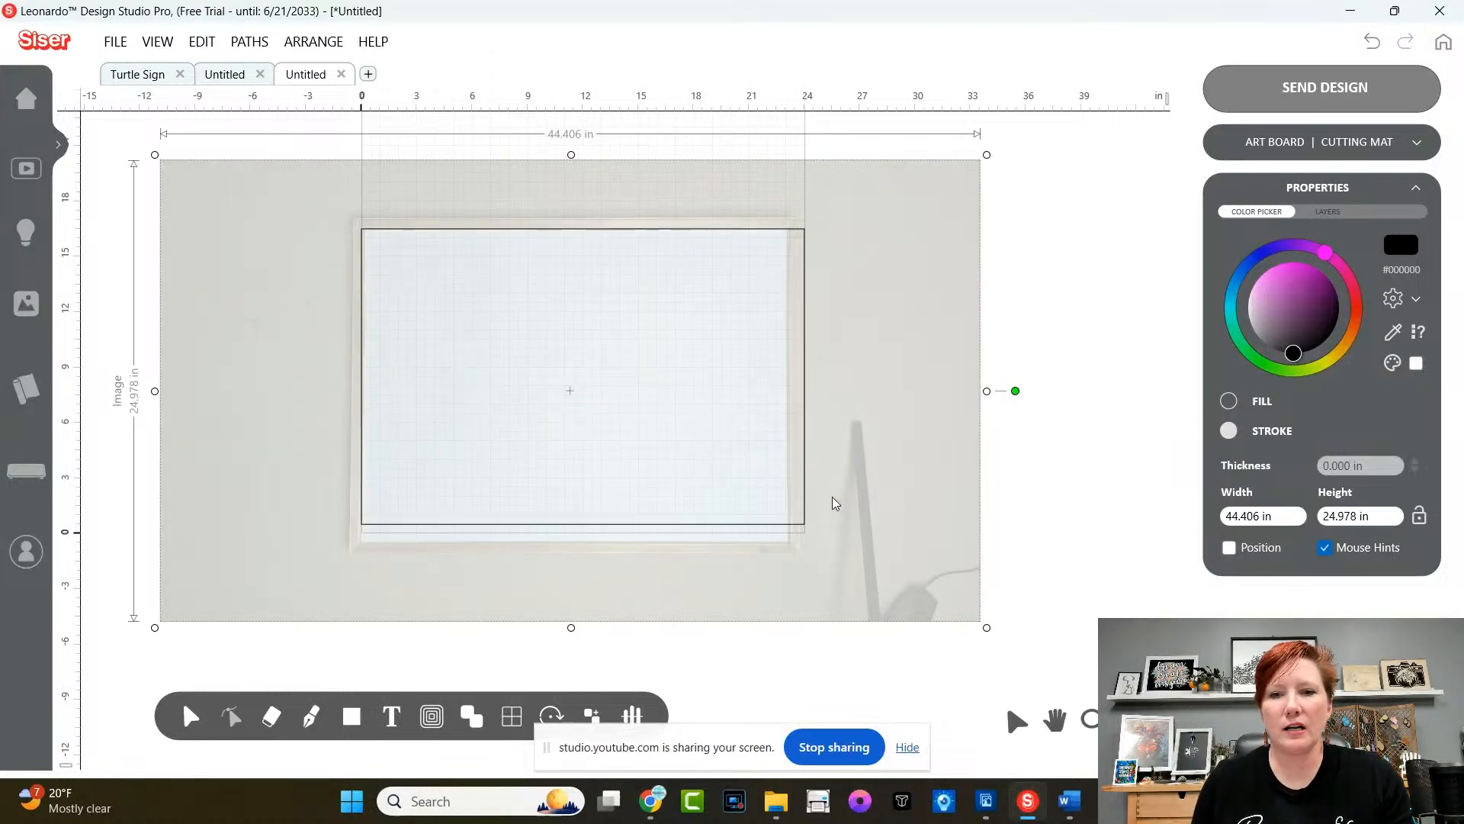
pyautogui.moveTo(832, 498); pyautogui.dragTo(838, 492)
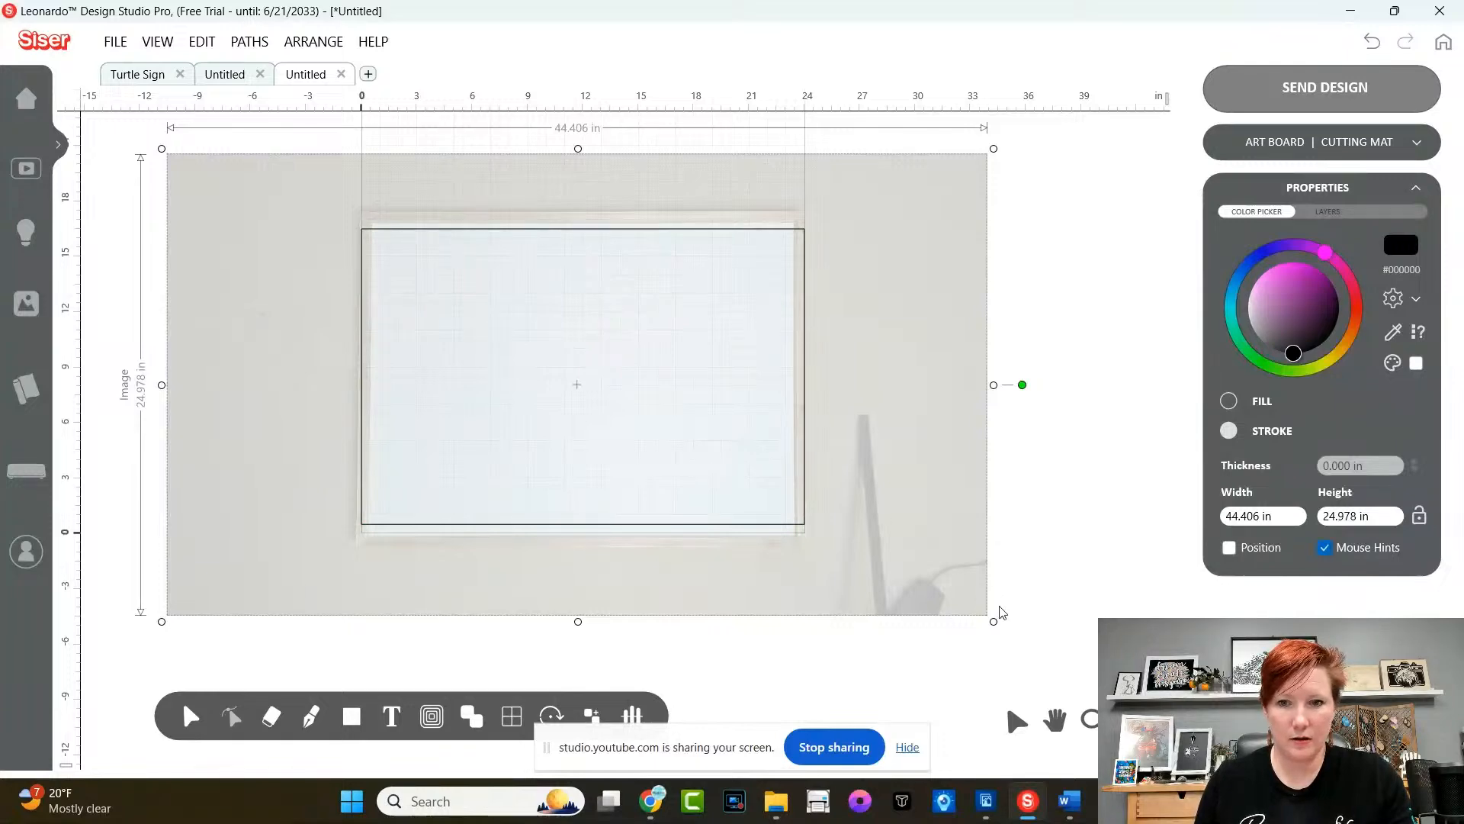
pyautogui.moveTo(1001, 612); pyautogui.dragTo(1003, 627)
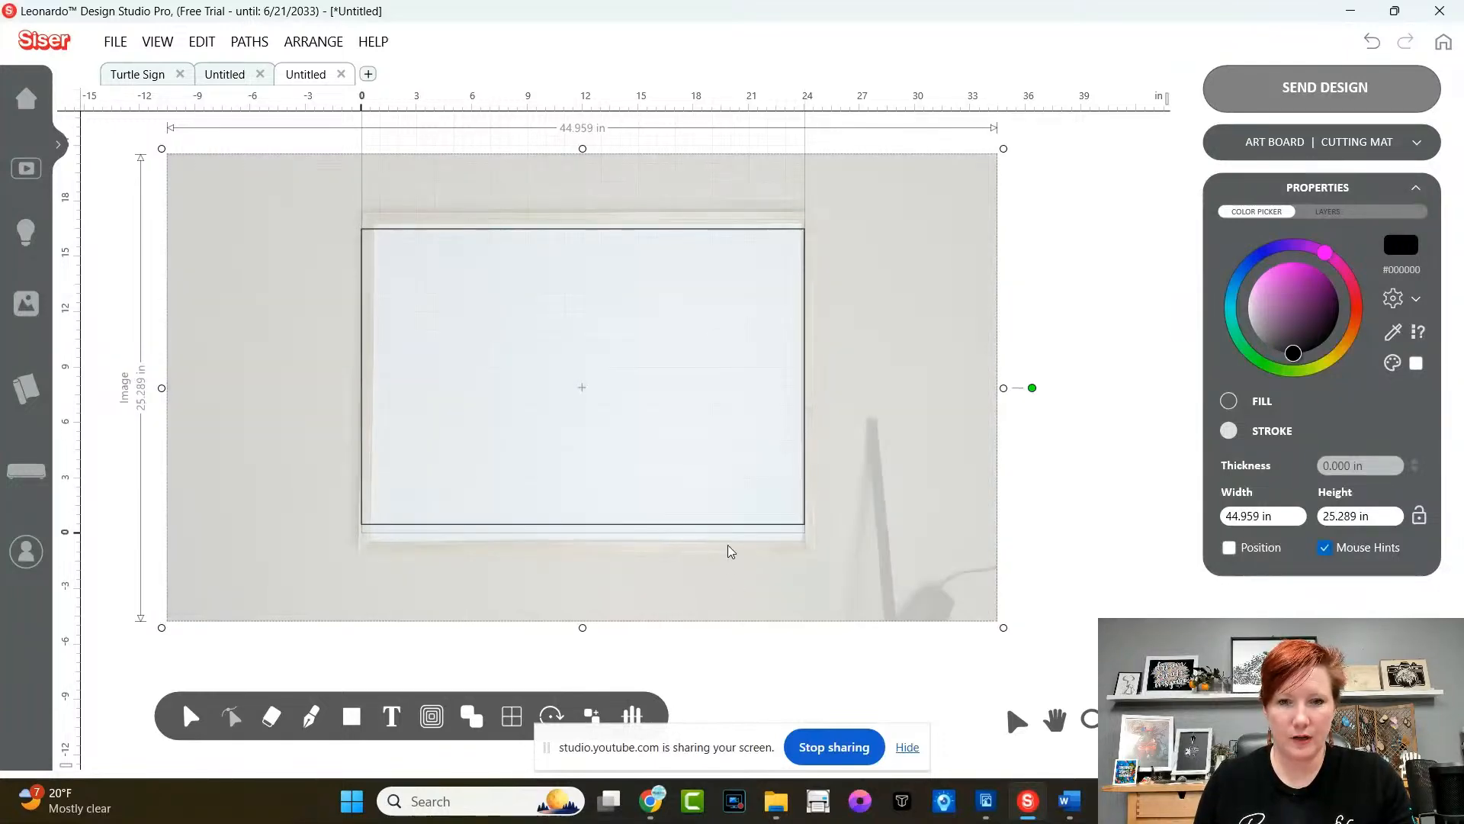
pyautogui.moveTo(727, 545); pyautogui.dragTo(725, 515)
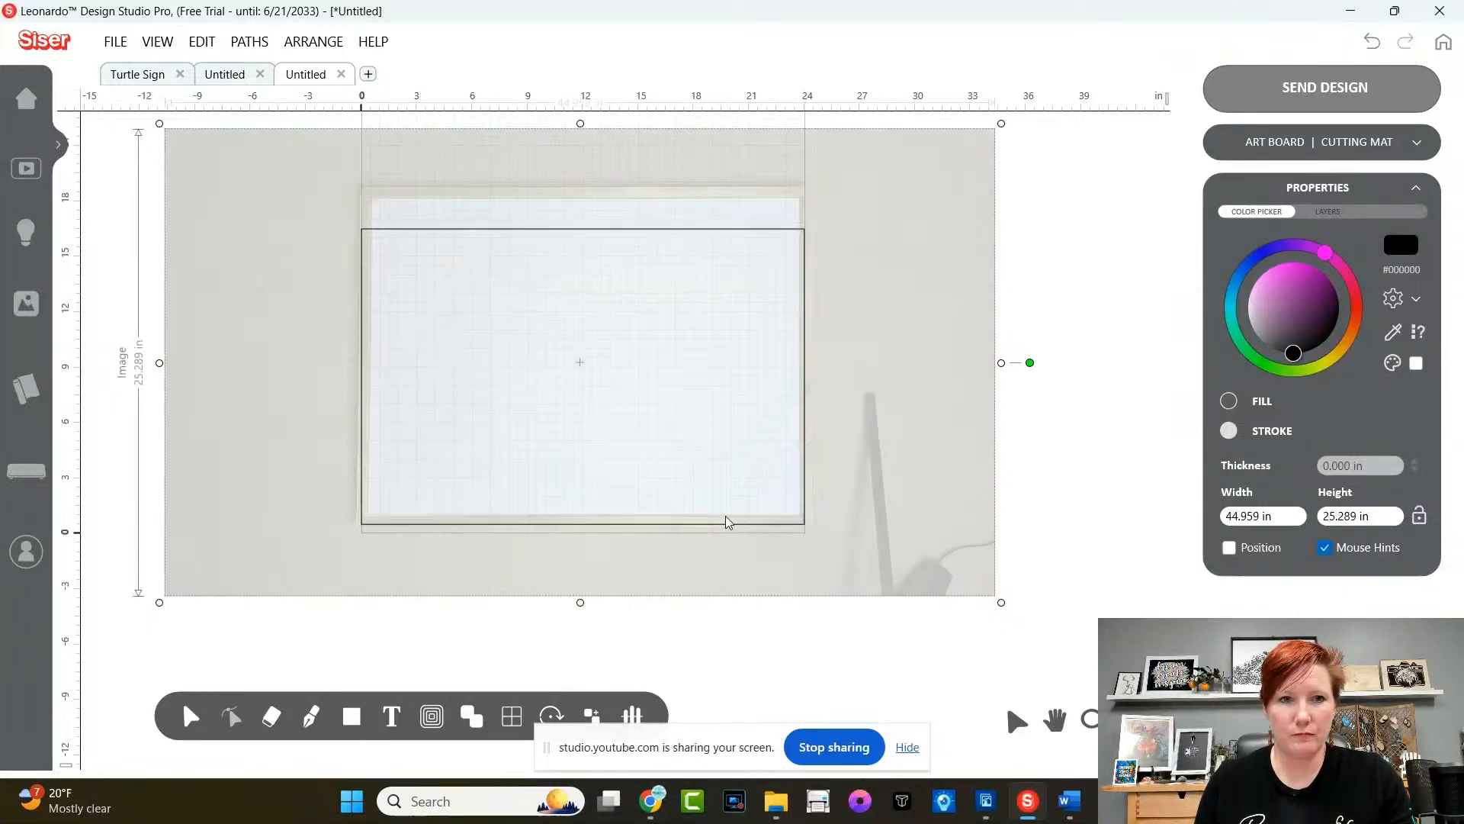
pyautogui.moveTo(1001, 602); pyautogui.dragTo(990, 597)
pyautogui.moveTo(741, 467); pyautogui.dragTo(746, 481)
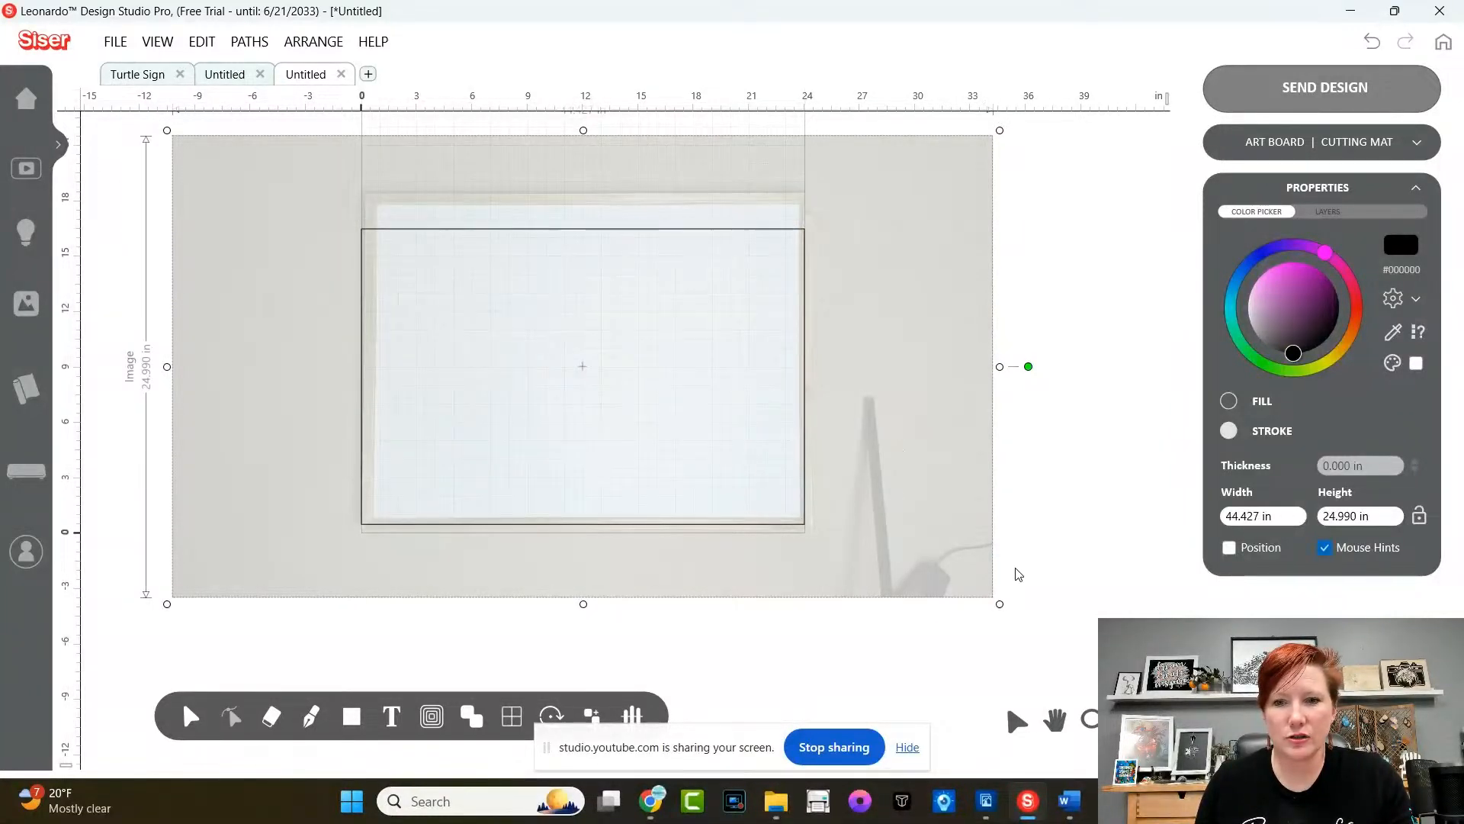
pyautogui.moveTo(999, 604); pyautogui.dragTo(994, 600)
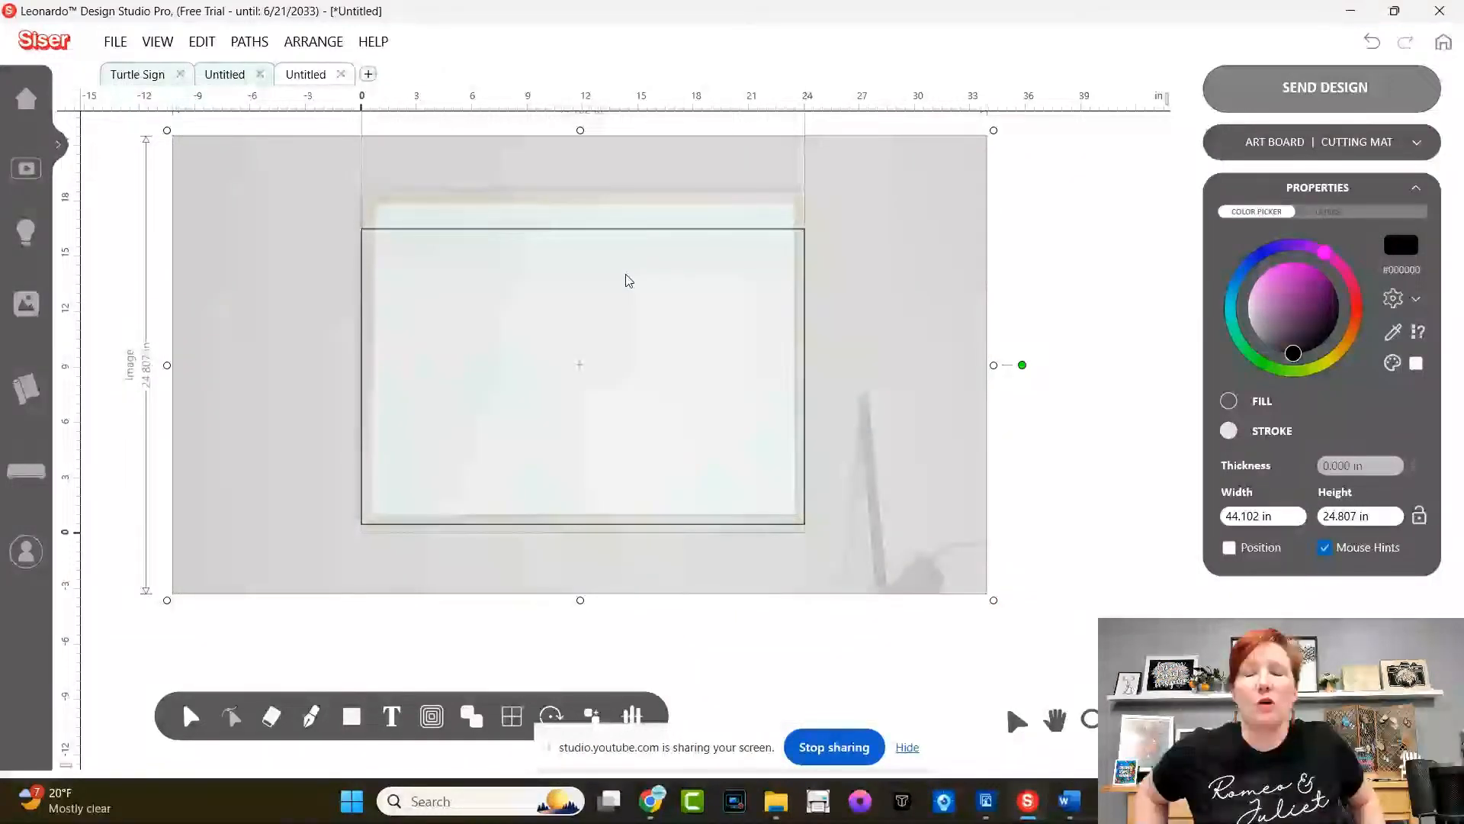
# - Stretch the rectangle to about 18.3 in high to match the frame's outer edges and give it a solid black fill
pyautogui.click(600, 231)
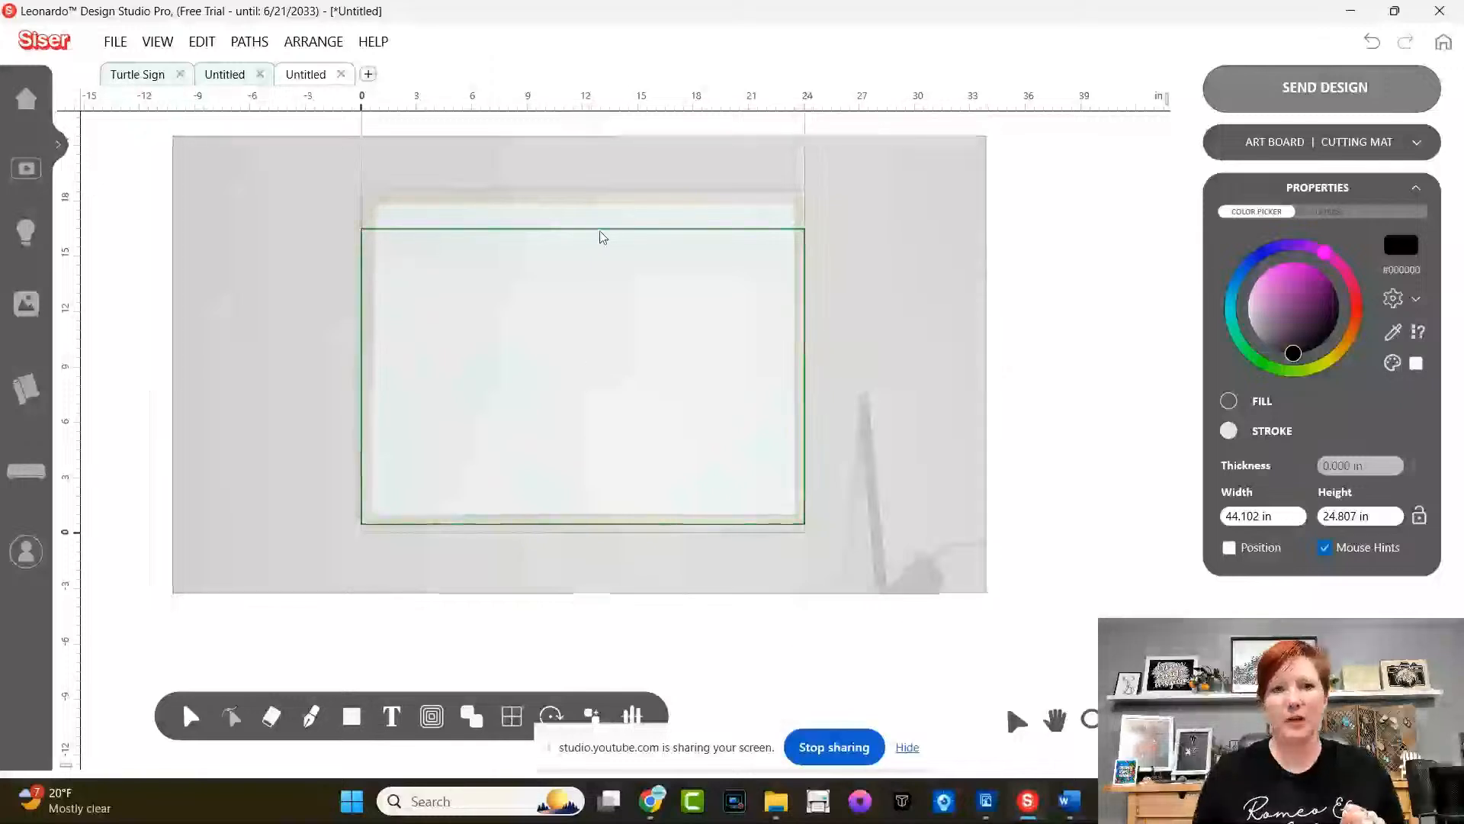
pyautogui.moveTo(584, 222); pyautogui.dragTo(583, 184)
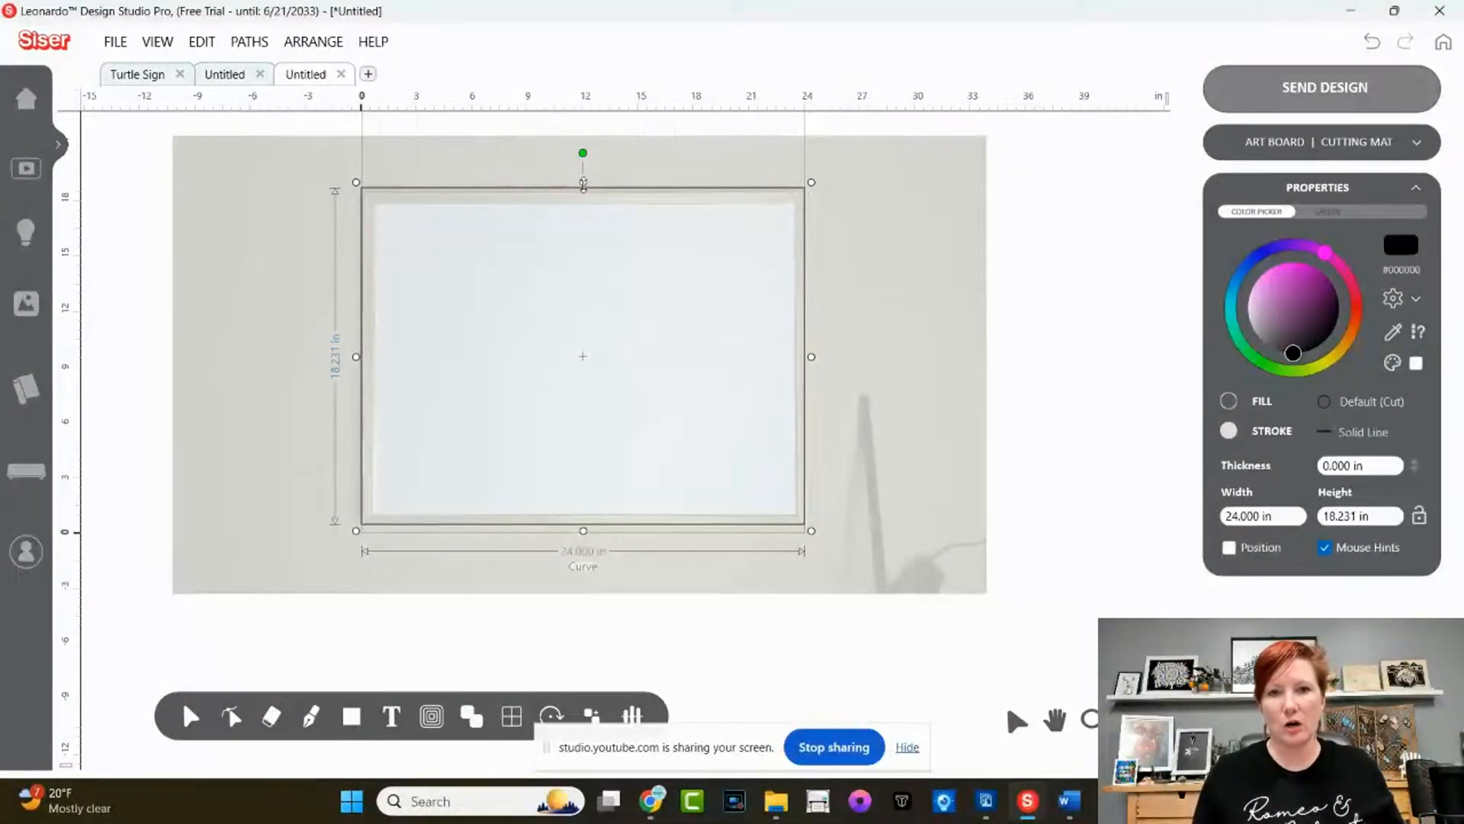
pyautogui.moveTo(583, 184); pyautogui.dragTo(584, 188)
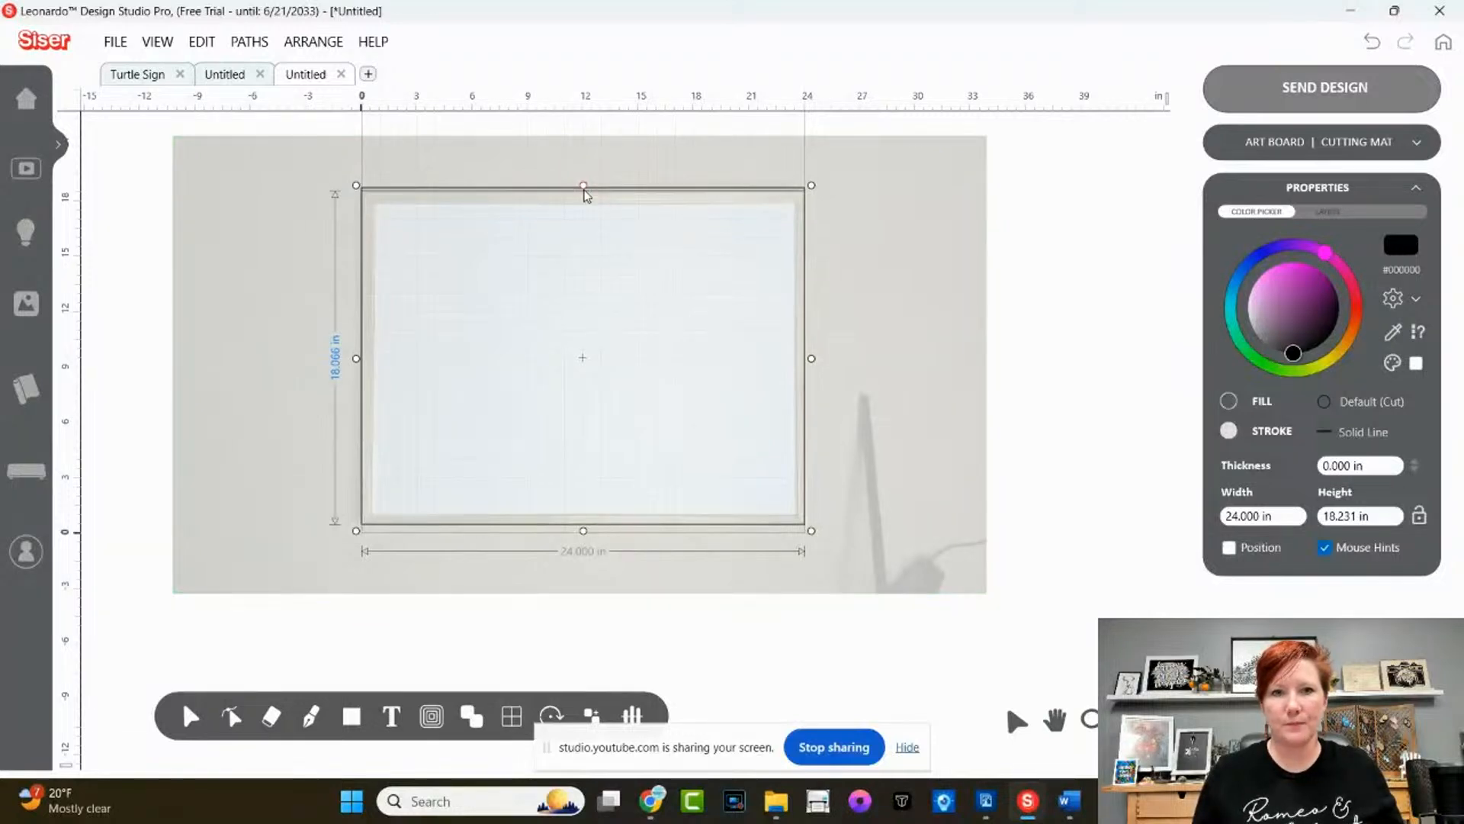
pyautogui.moveTo(583, 530)
pyautogui.mouseDown()
pyautogui.moveTo(585, 549)
pyautogui.moveTo(587, 534)
pyautogui.mouseUp()
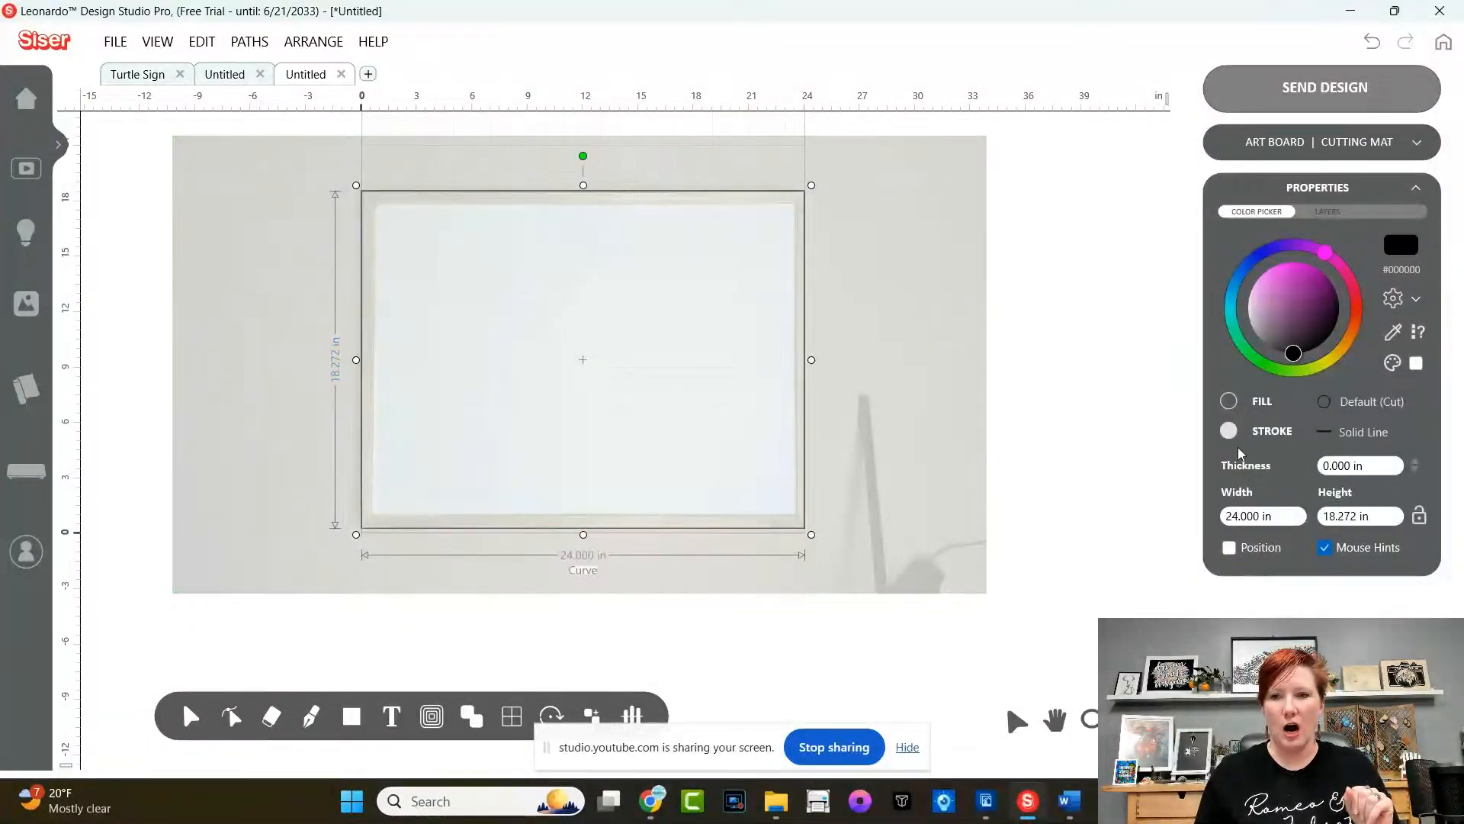
pyautogui.click(1228, 401)
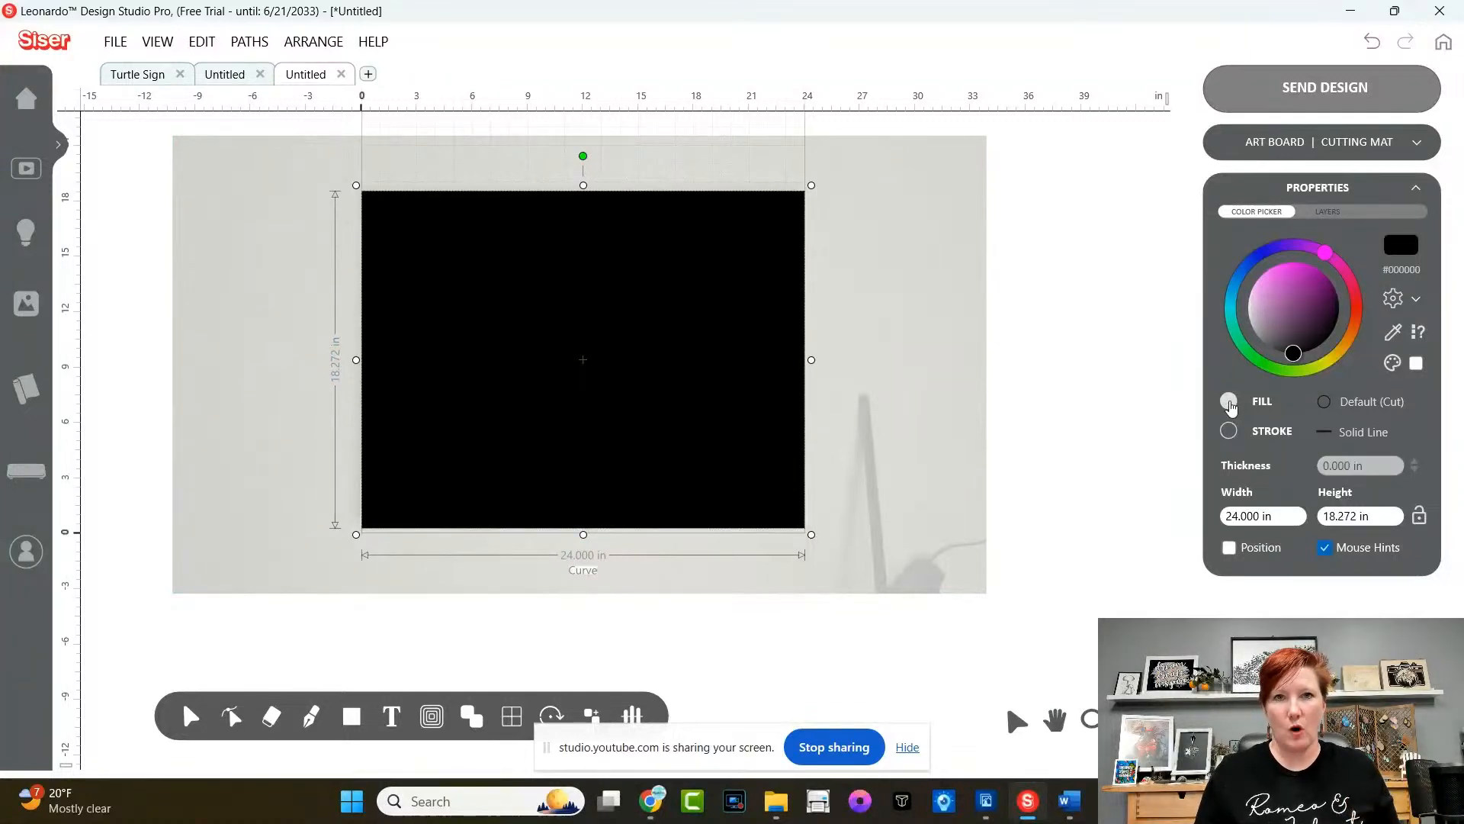
# - Try to crop the frame photo to its overlap with the black rectangle and check the photo's stacking order options
pyautogui.moveTo(133, 315); pyautogui.dragTo(569, 401)
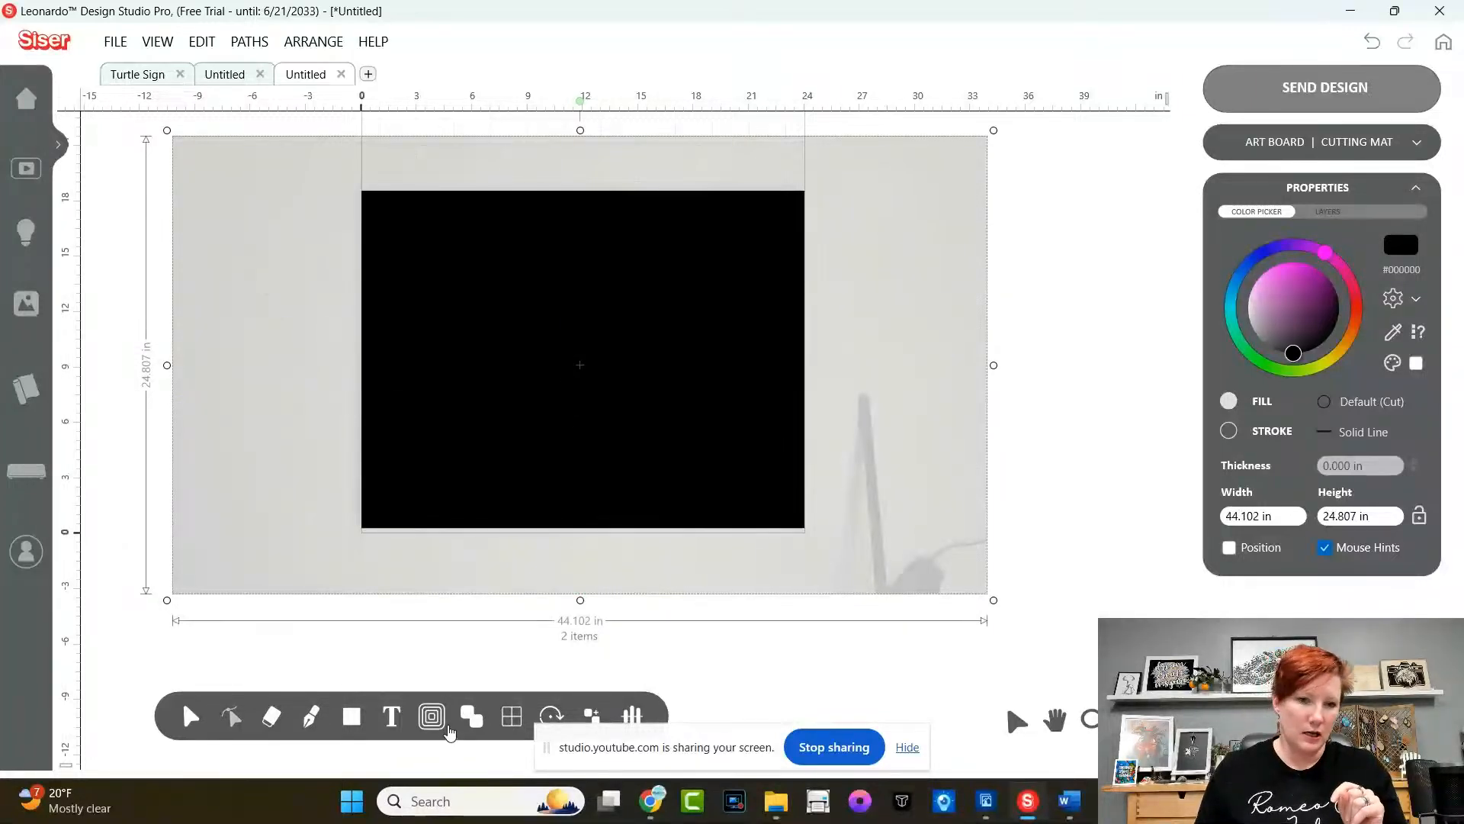
pyautogui.moveTo(468, 724)
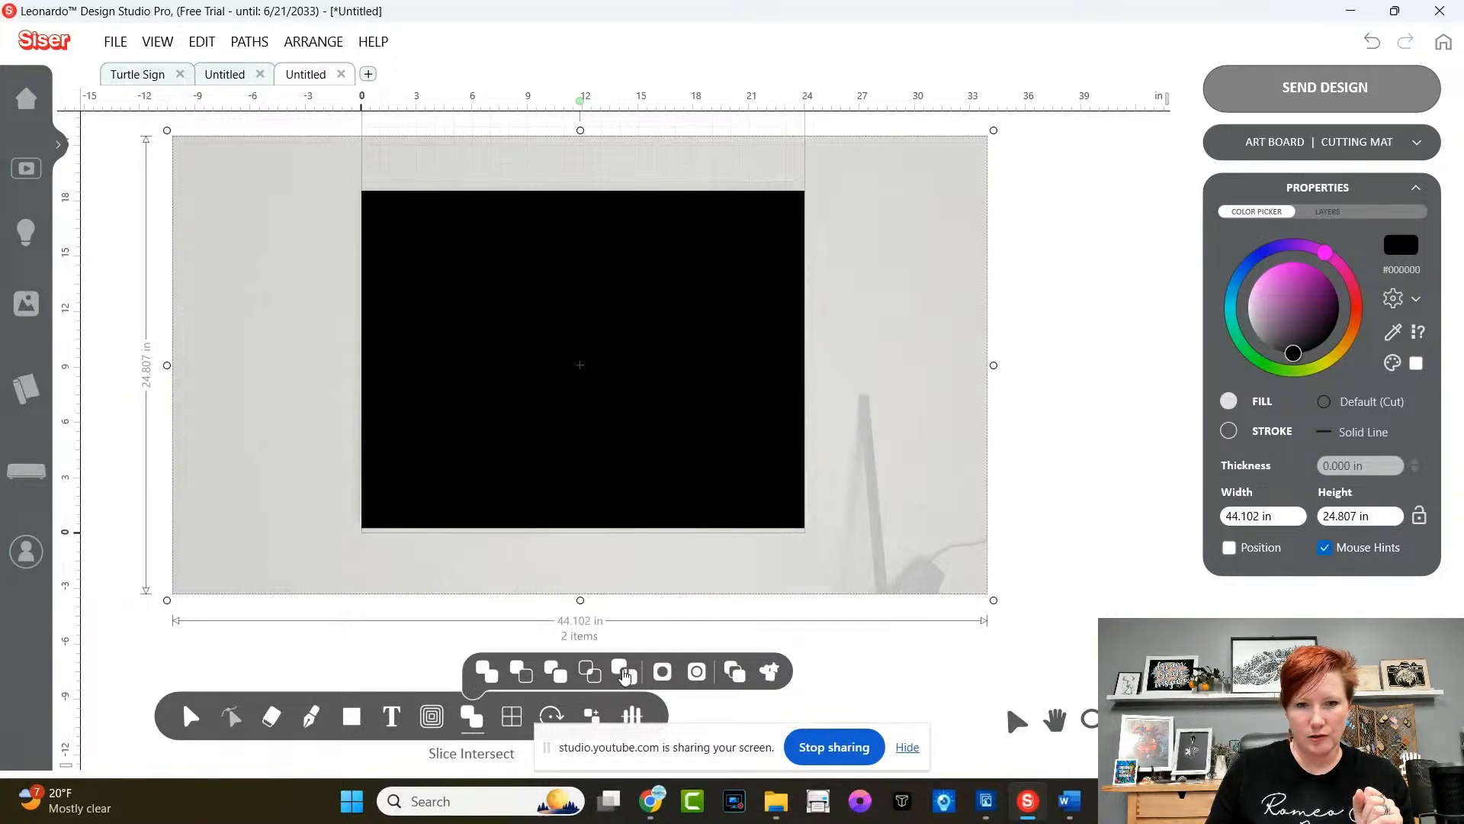
pyautogui.click(592, 674)
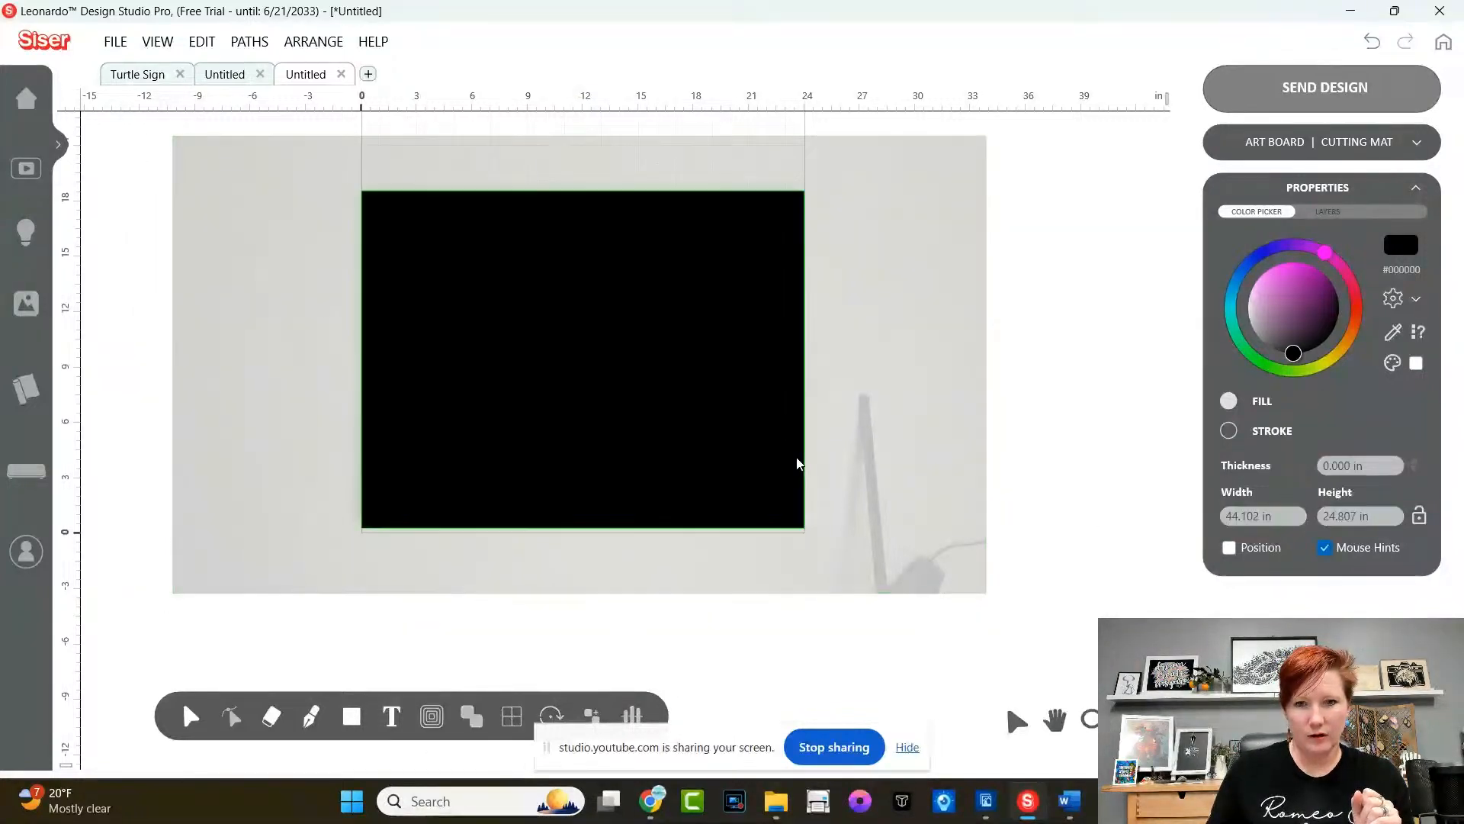
pyautogui.rightClick(857, 354)
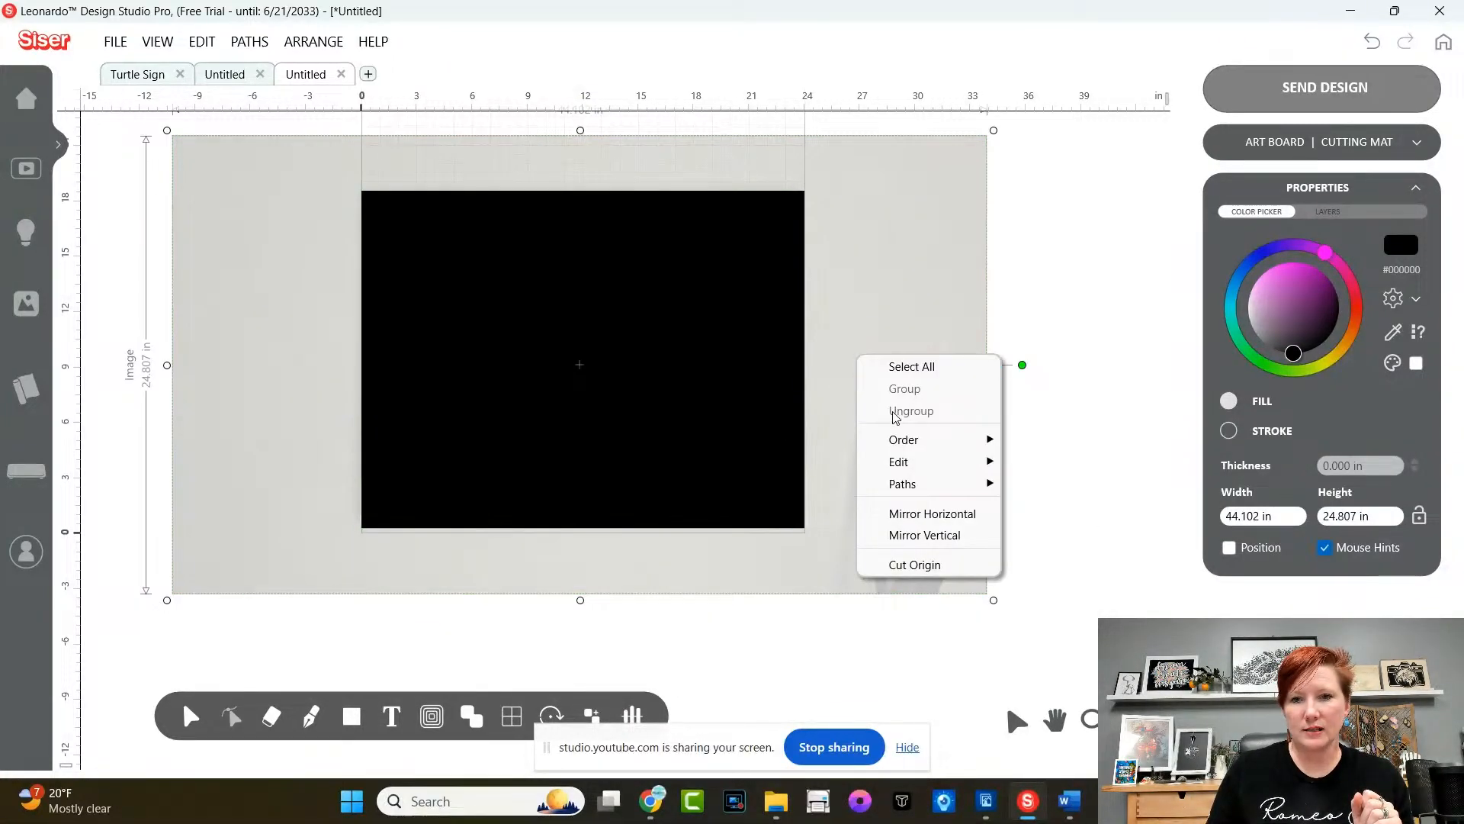
pyautogui.moveTo(906, 441)
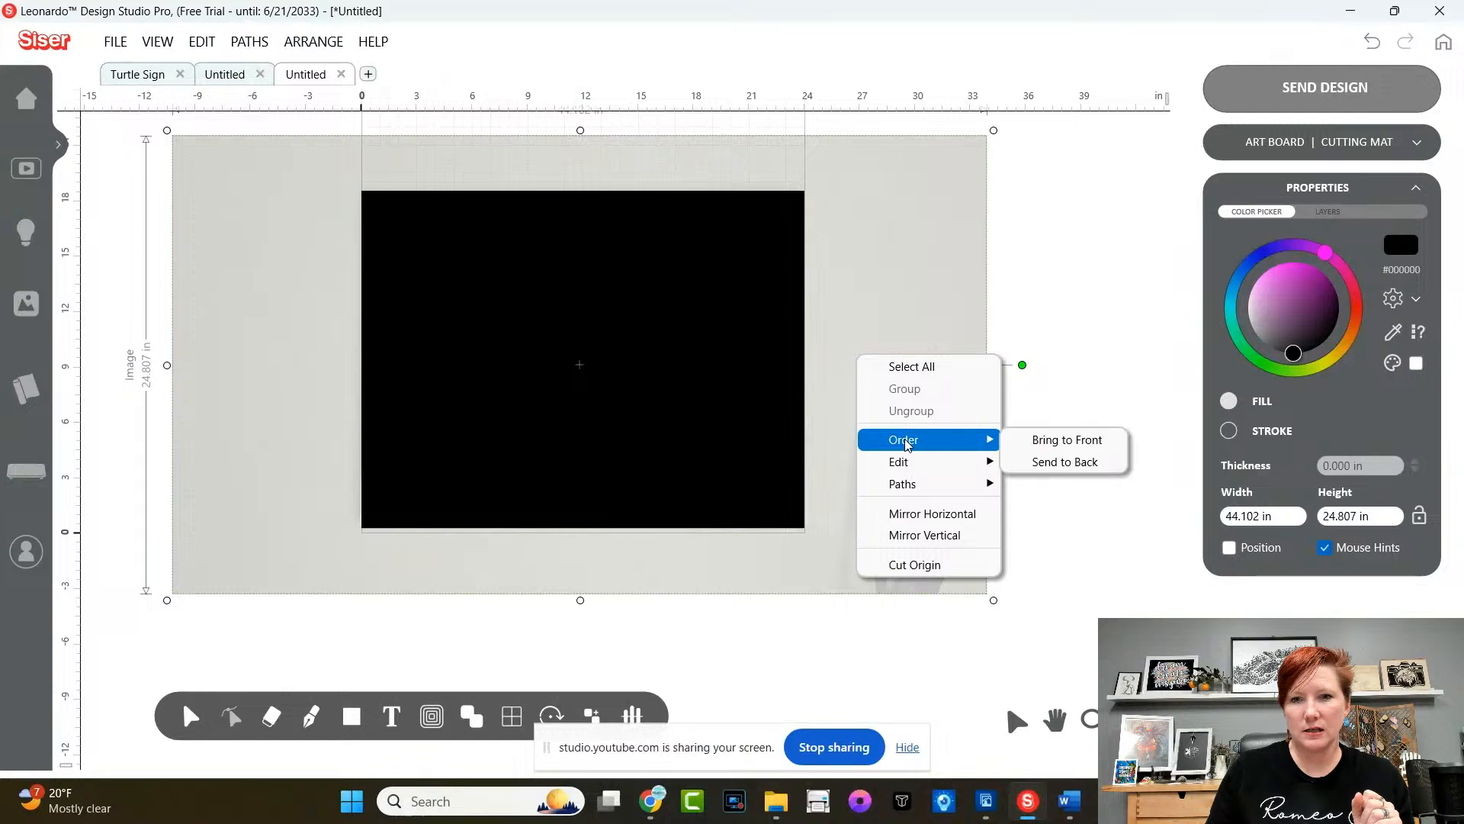
pyautogui.click(1107, 335)
# - Select the frame photo together with the black rectangle and crop the photo to the rectangle's area
pyautogui.moveTo(1078, 288); pyautogui.dragTo(641, 330)
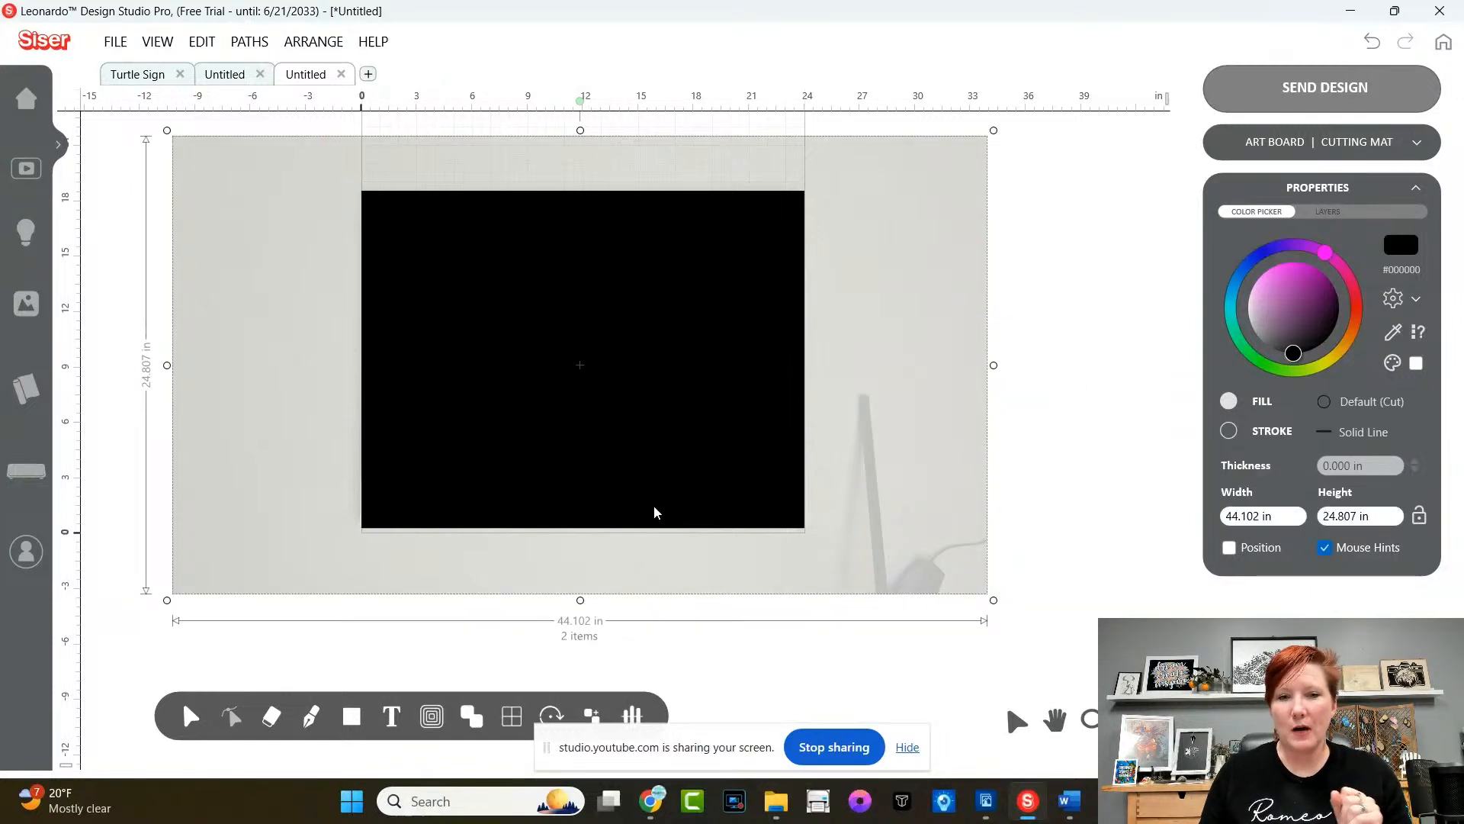
pyautogui.click(472, 716)
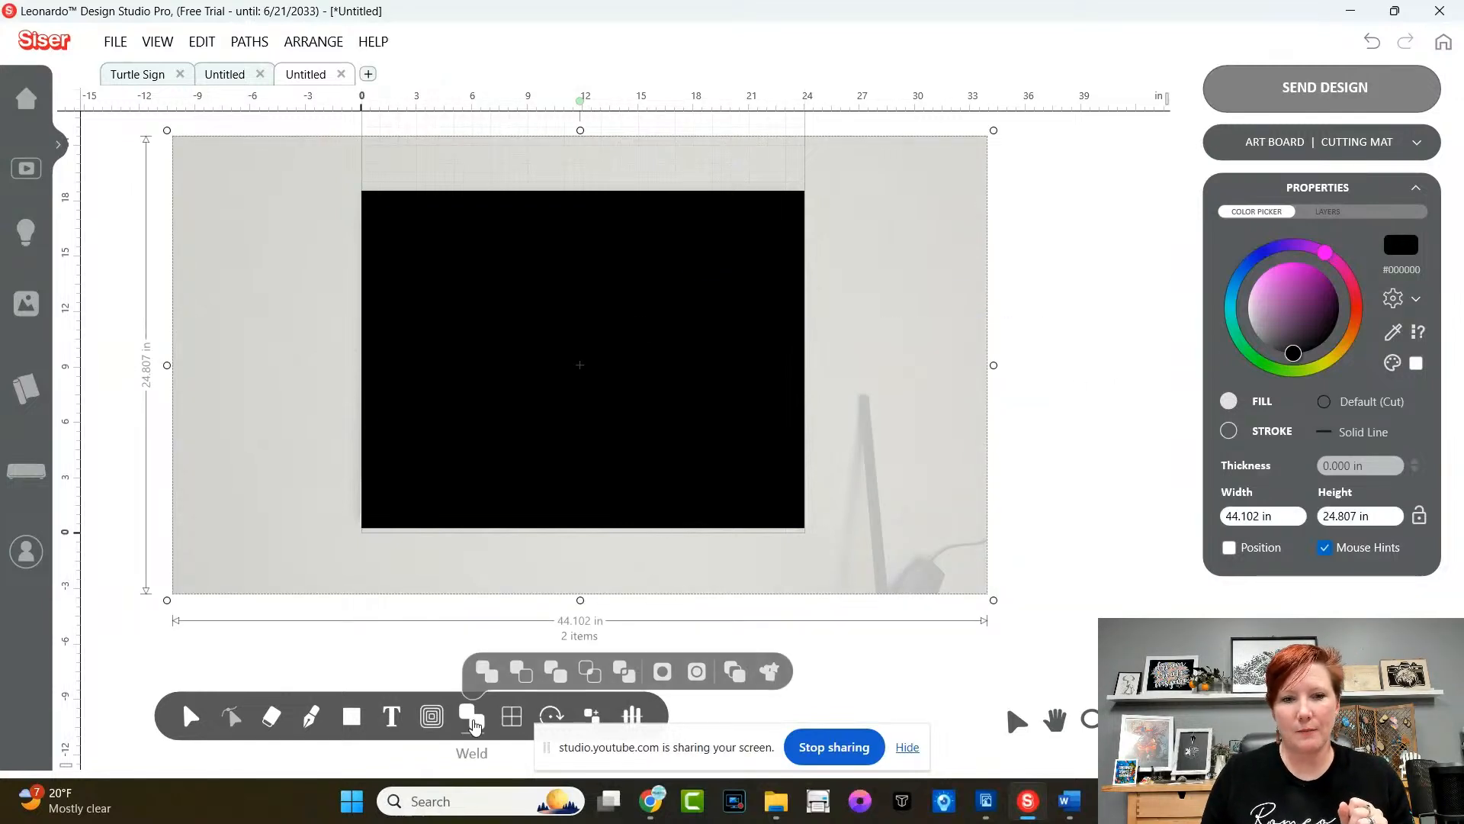
pyautogui.click(590, 673)
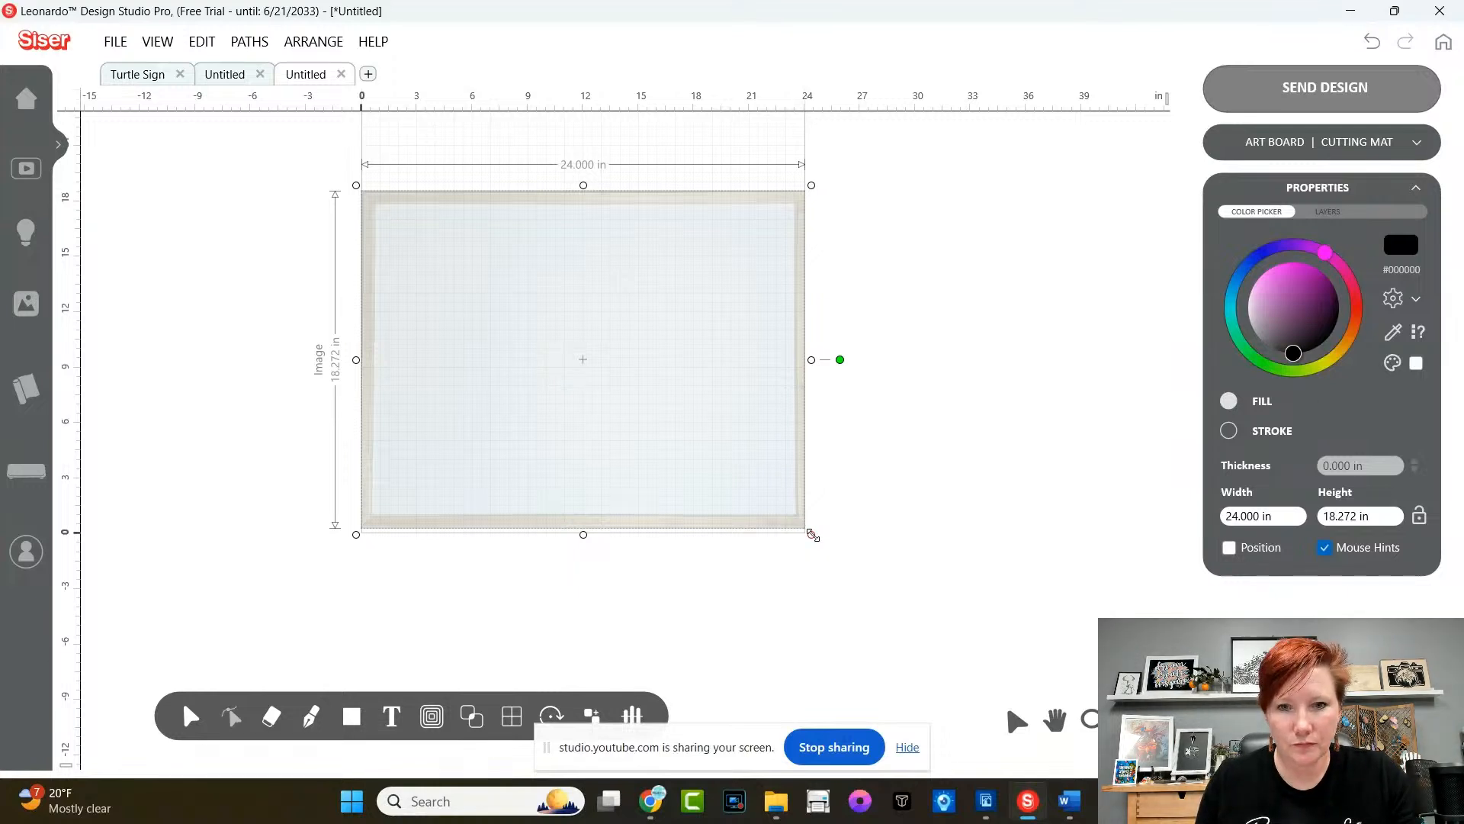
# - Scale the cropped frame image down to about 23.7 in by 18 in and center it across the art board's width
pyautogui.moveTo(813, 536); pyautogui.dragTo(806, 530)
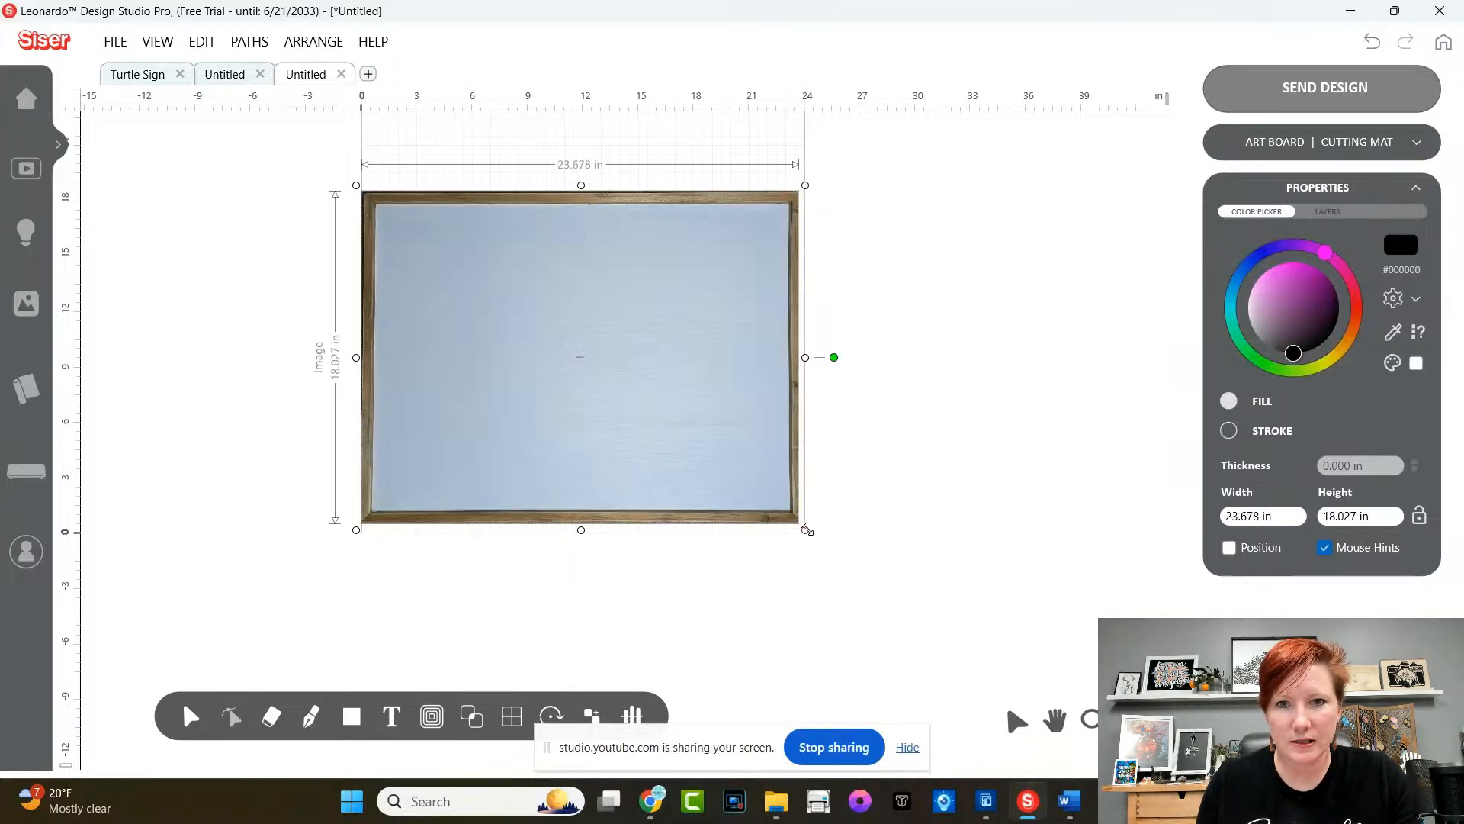
pyautogui.moveTo(794, 424); pyautogui.dragTo(797, 412)
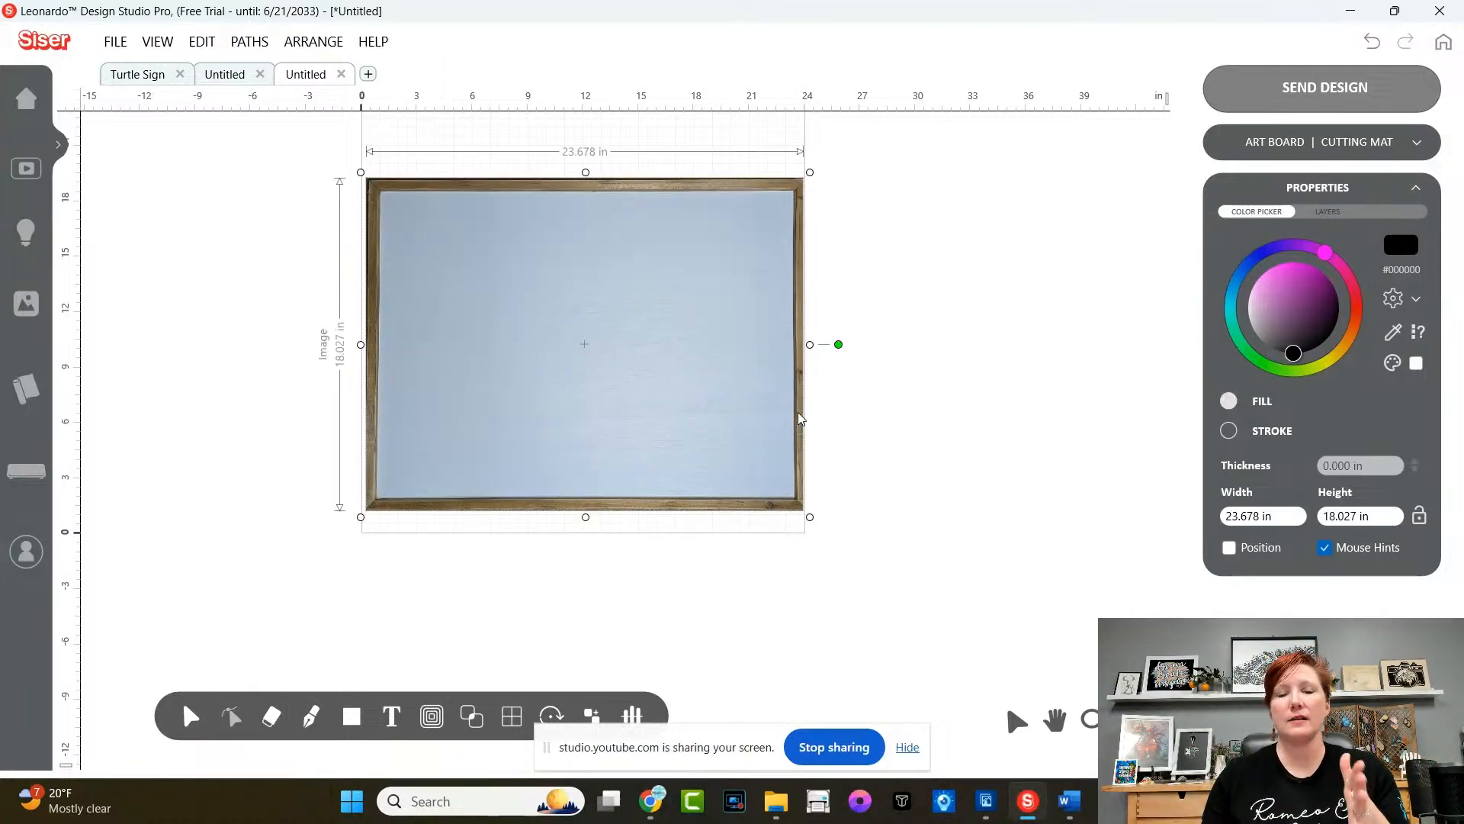
pyautogui.moveTo(691, 184); pyautogui.dragTo(689, 182)
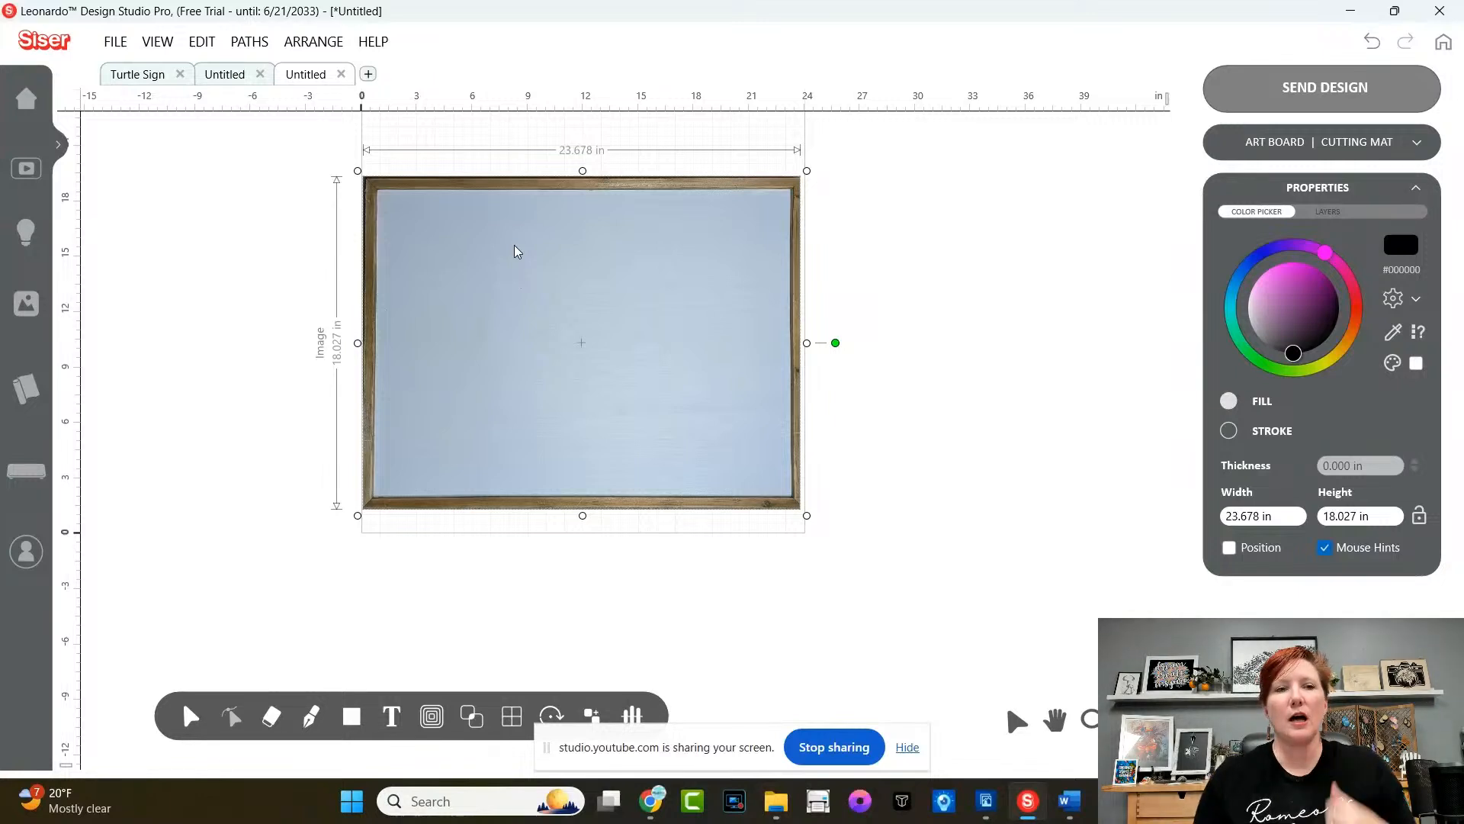
# - Copy the sea turtle artwork from its own document into the frame mock-up and move it down to the middle of the frame
pyautogui.click(229, 75)
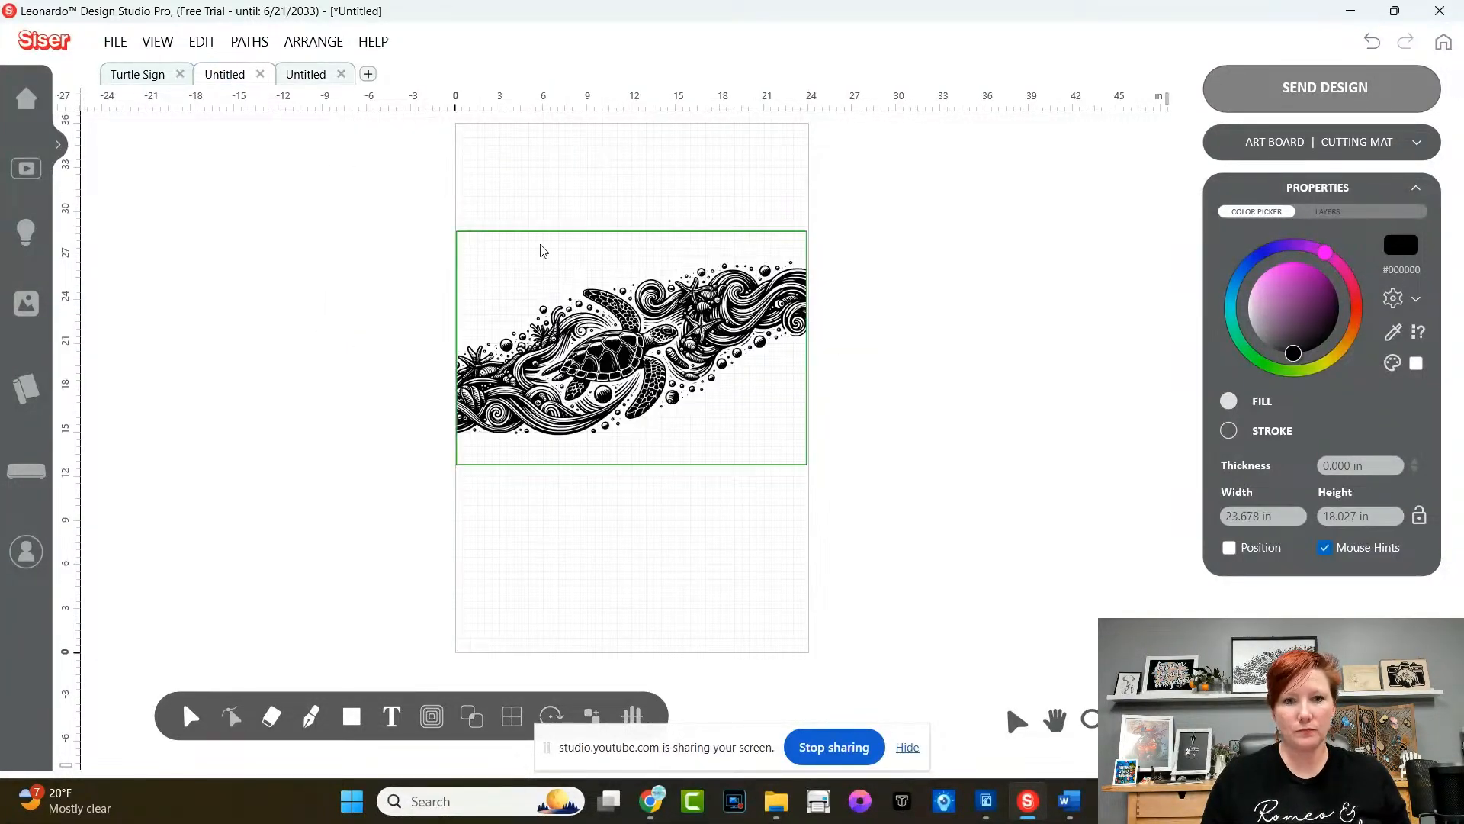
pyautogui.click(620, 353)
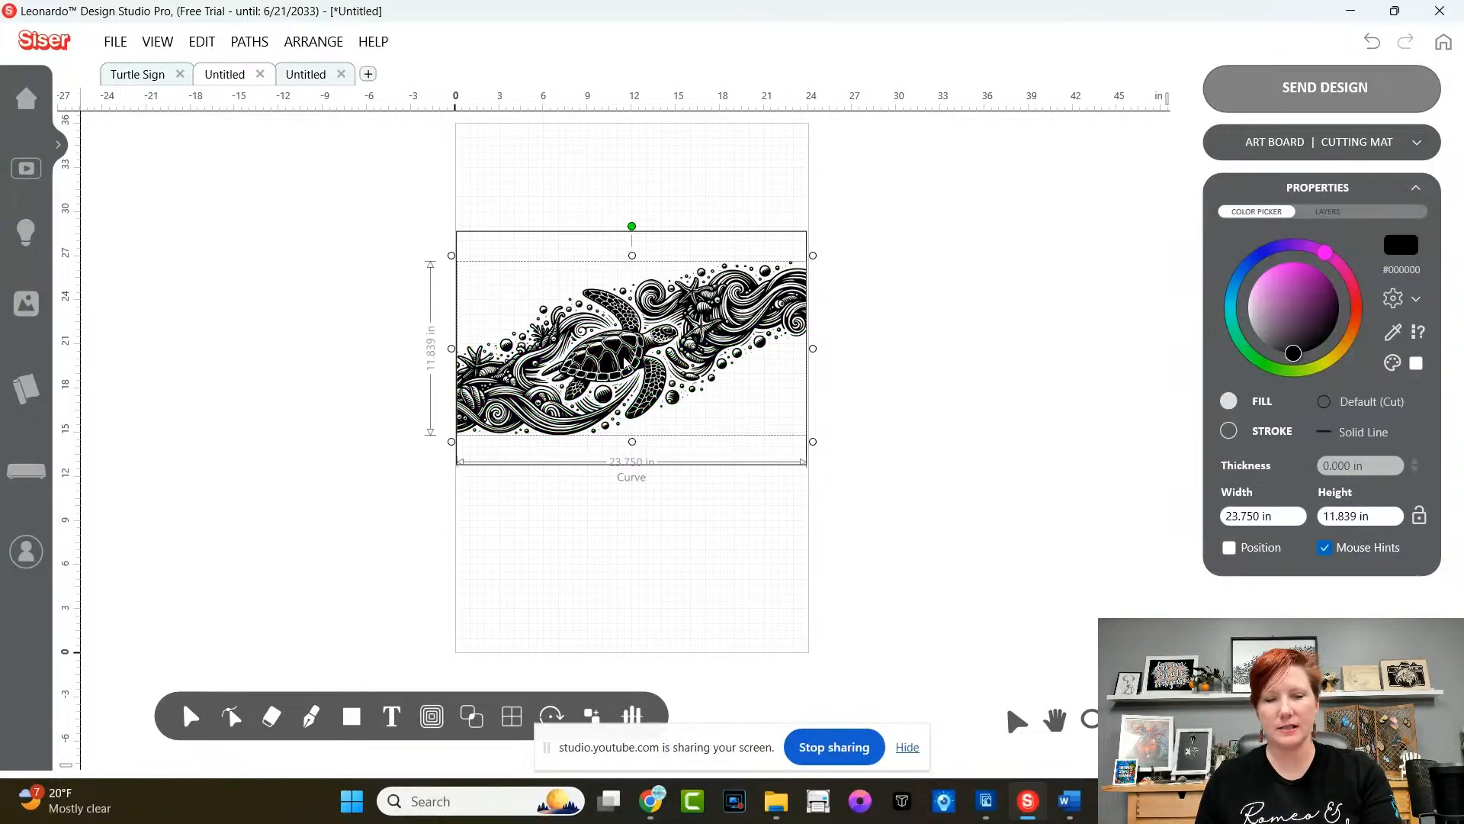
pyautogui.click(306, 74)
pyautogui.hotkey('ctrl', 'v')
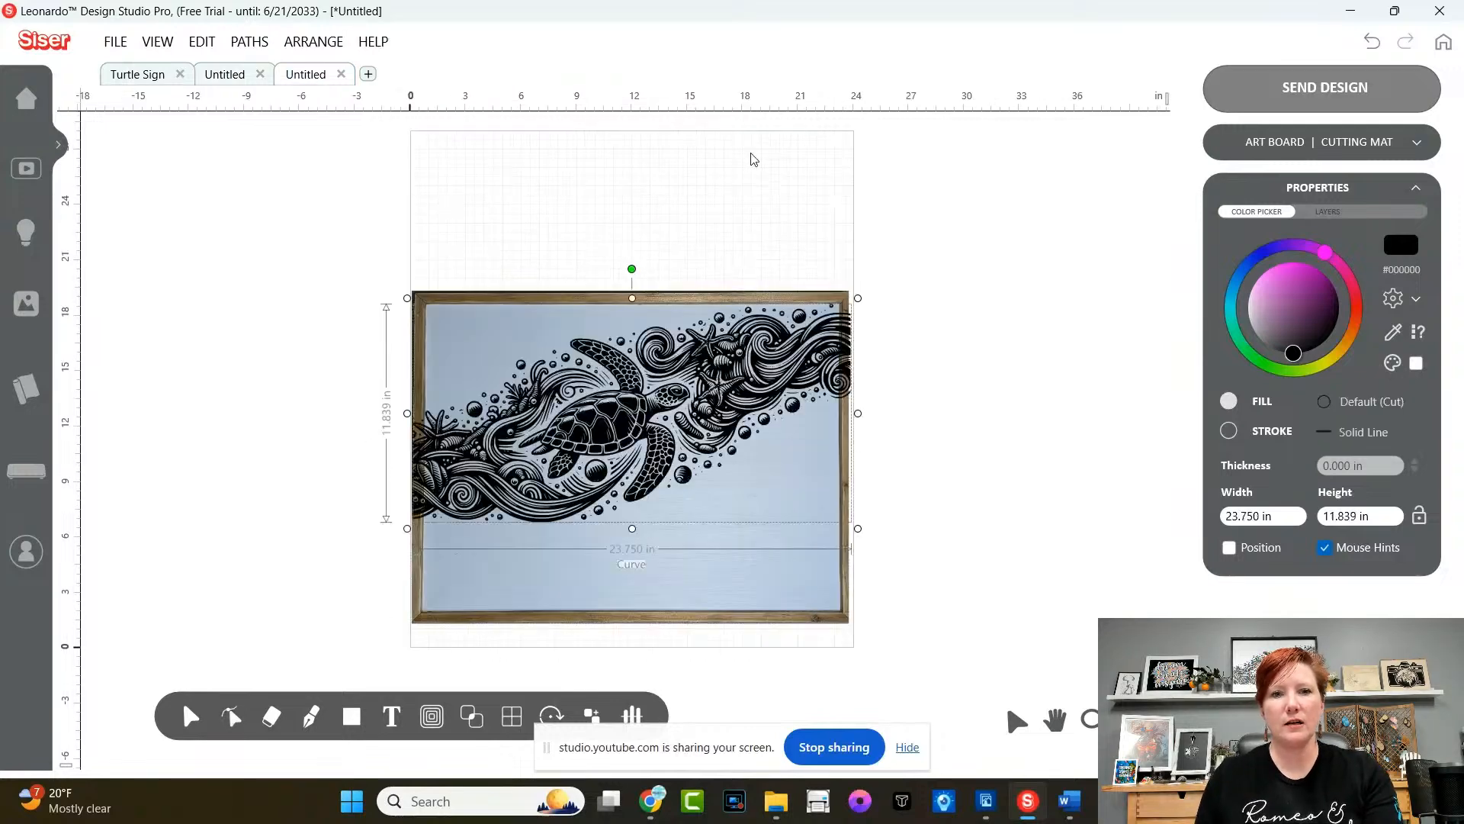
pyautogui.moveTo(694, 370); pyautogui.dragTo(693, 410)
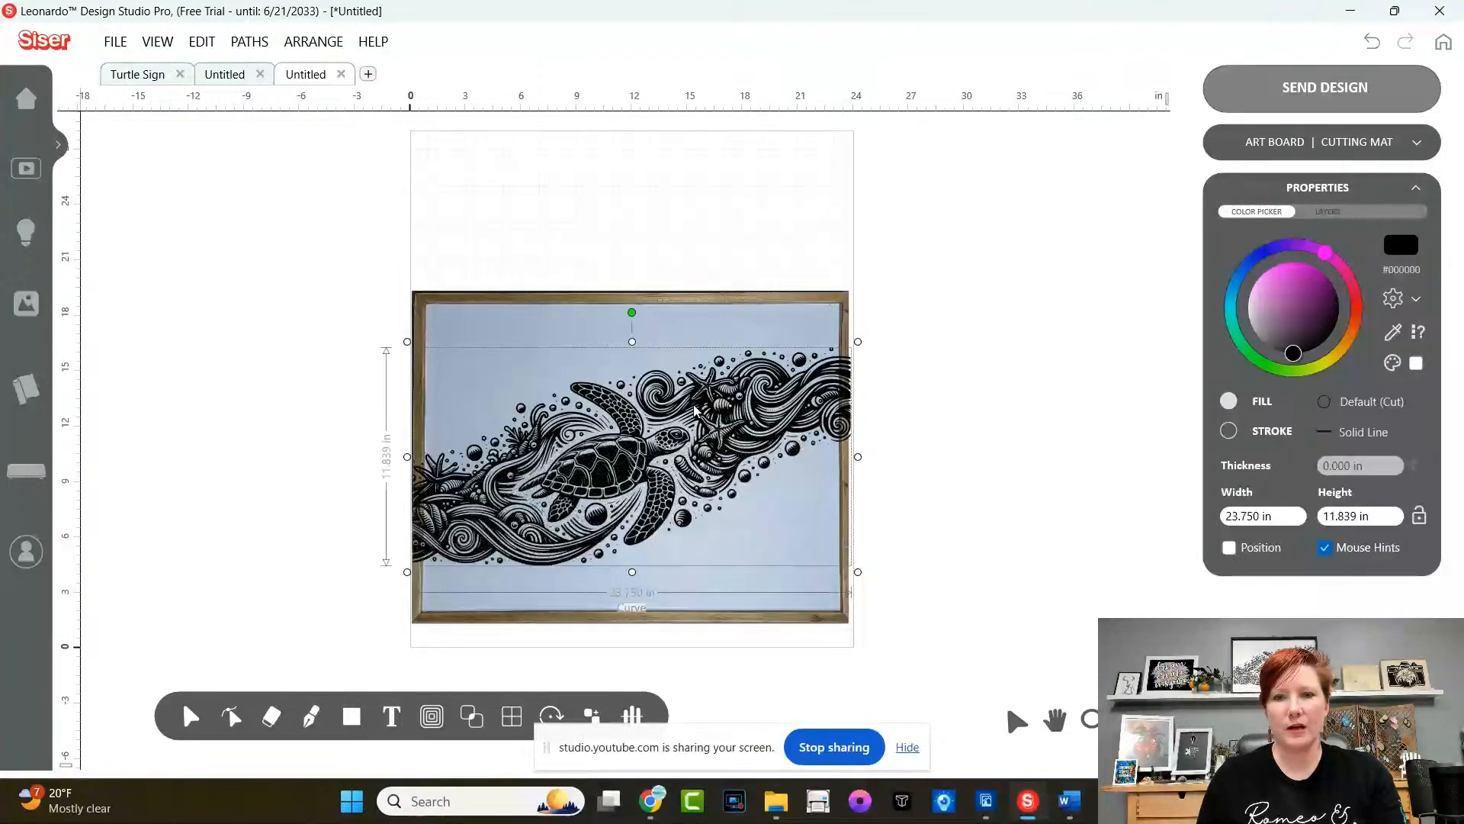
pyautogui.click(1006, 189)
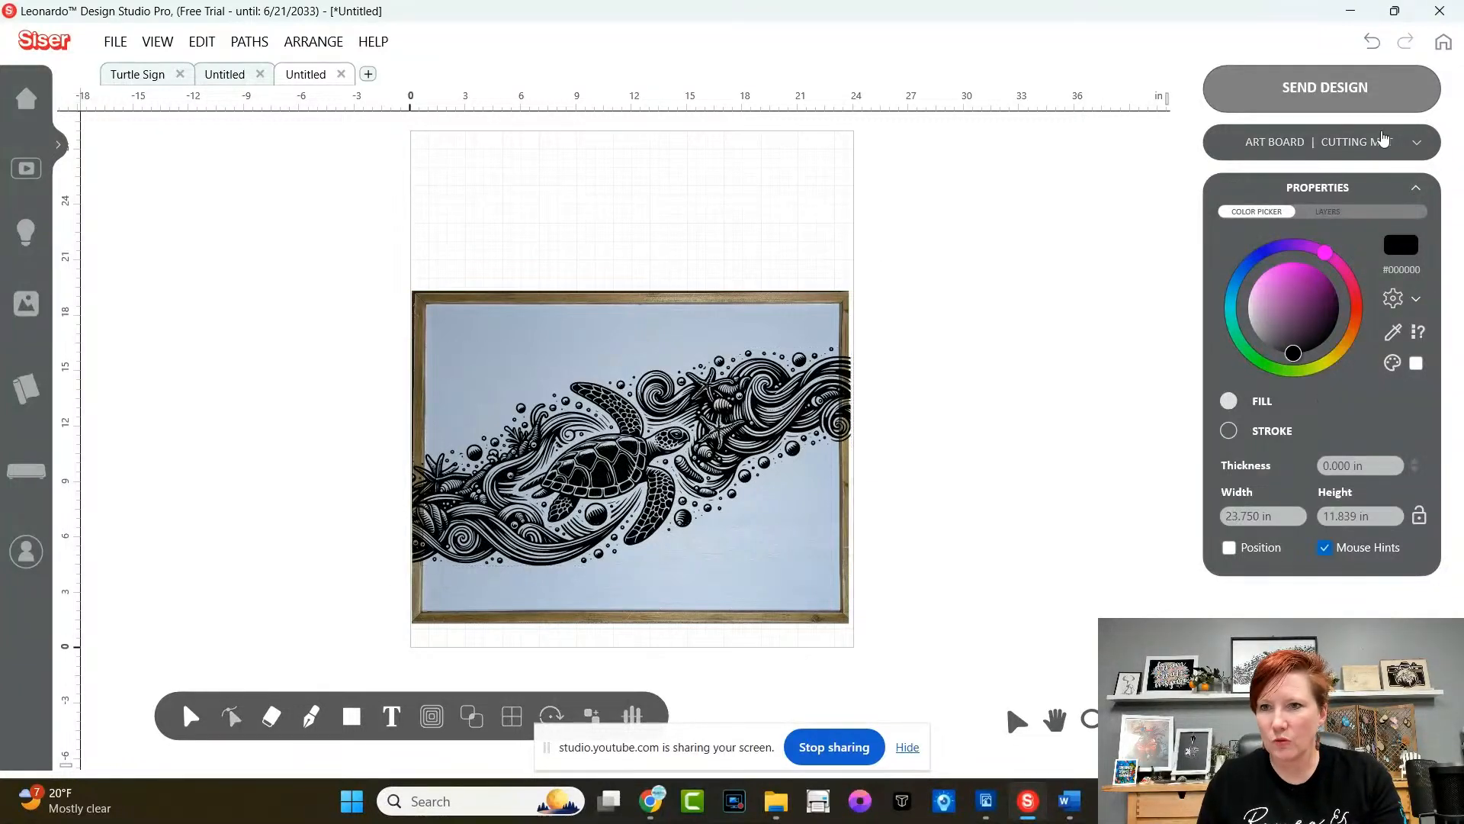
# - Set the mock-up art board's media width to 25 in
pyautogui.click(1383, 139)
pyautogui.click(1400, 192)
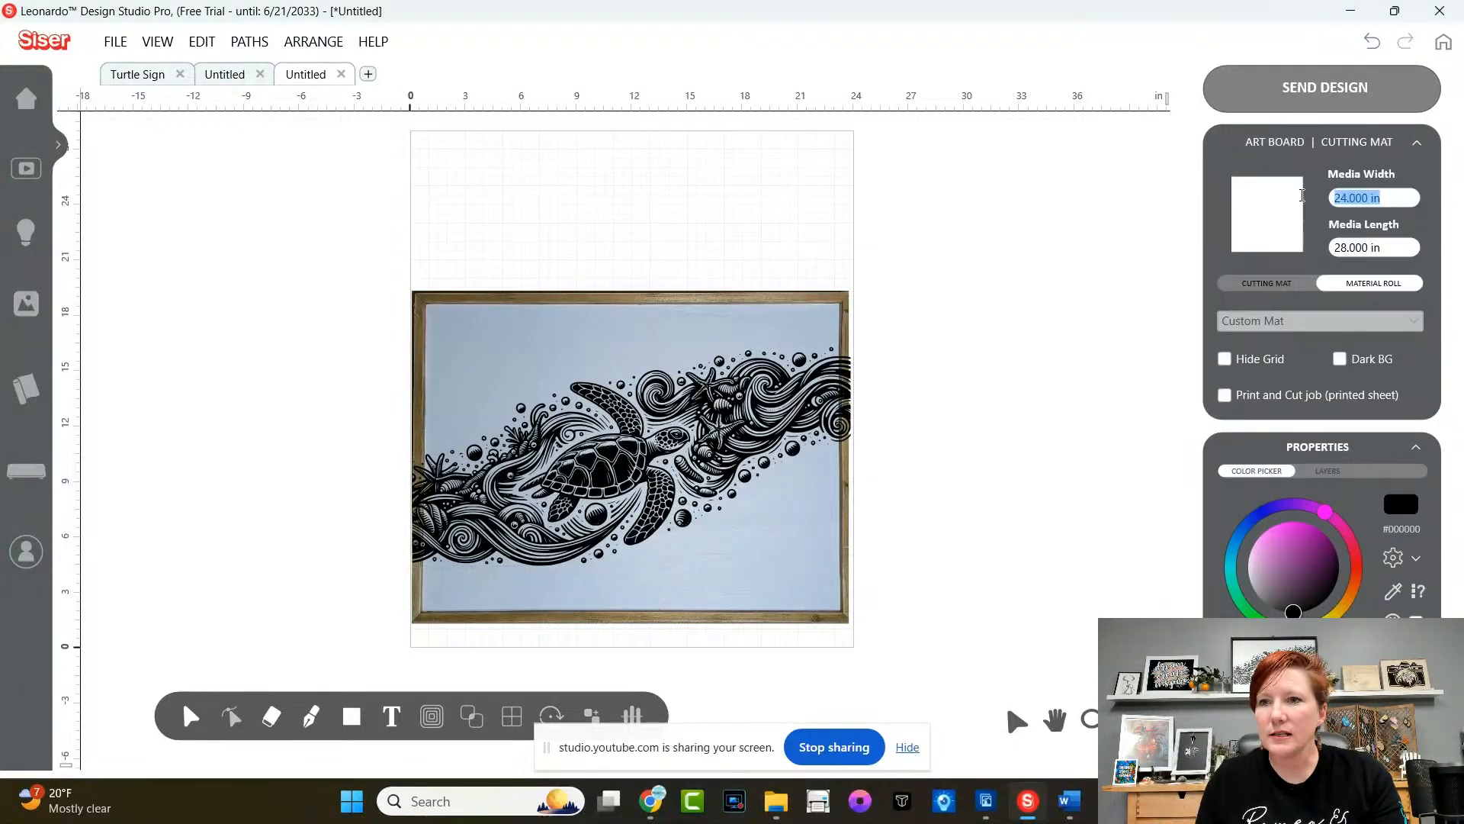
pyautogui.write('25')
pyautogui.press('Return')
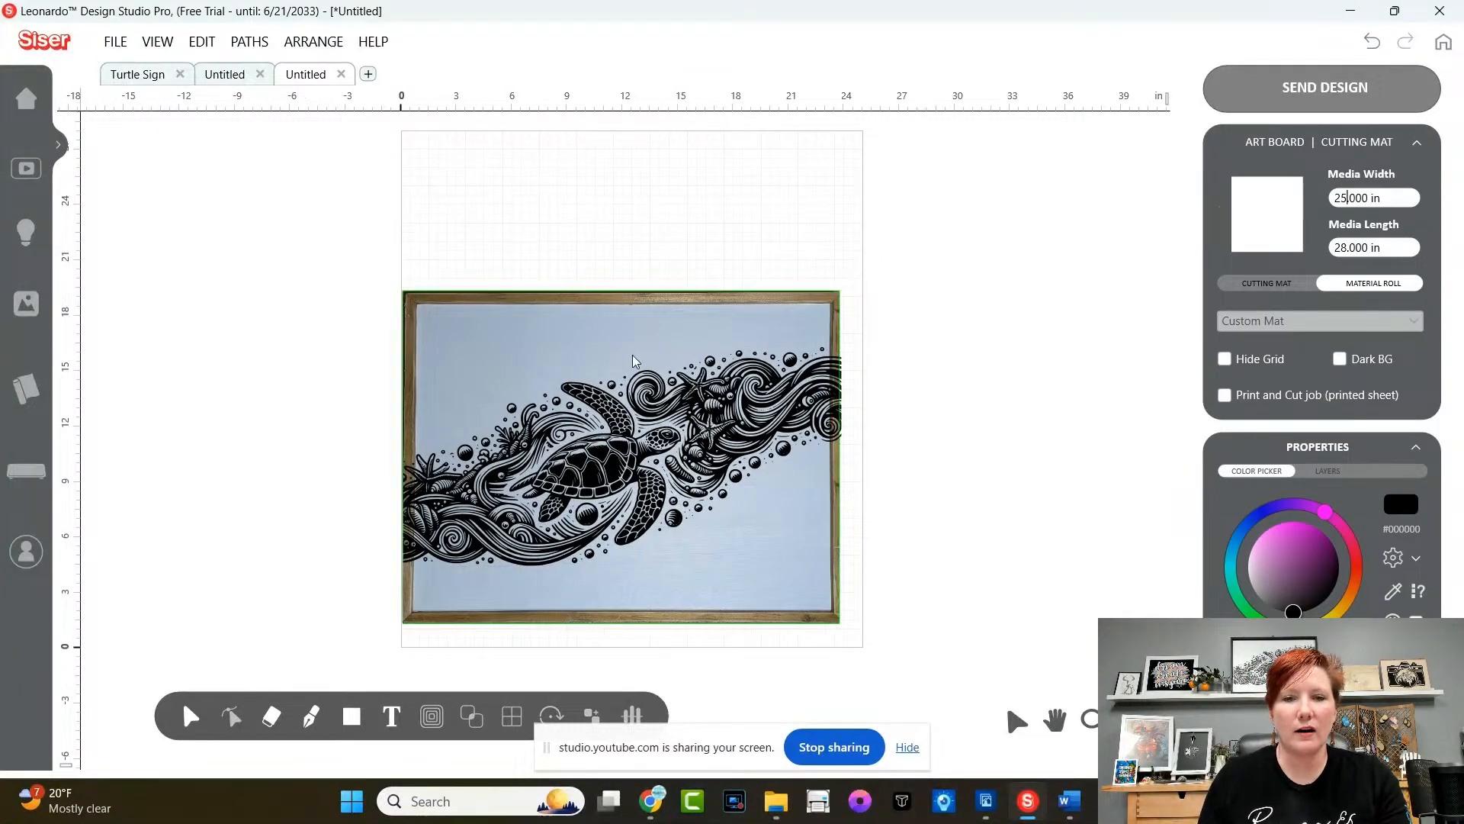
# - Enlarge the frame image to about 24.8 in by 18.9 in and shift the turtle artwork right to fit inside the frame
pyautogui.click(683, 306)
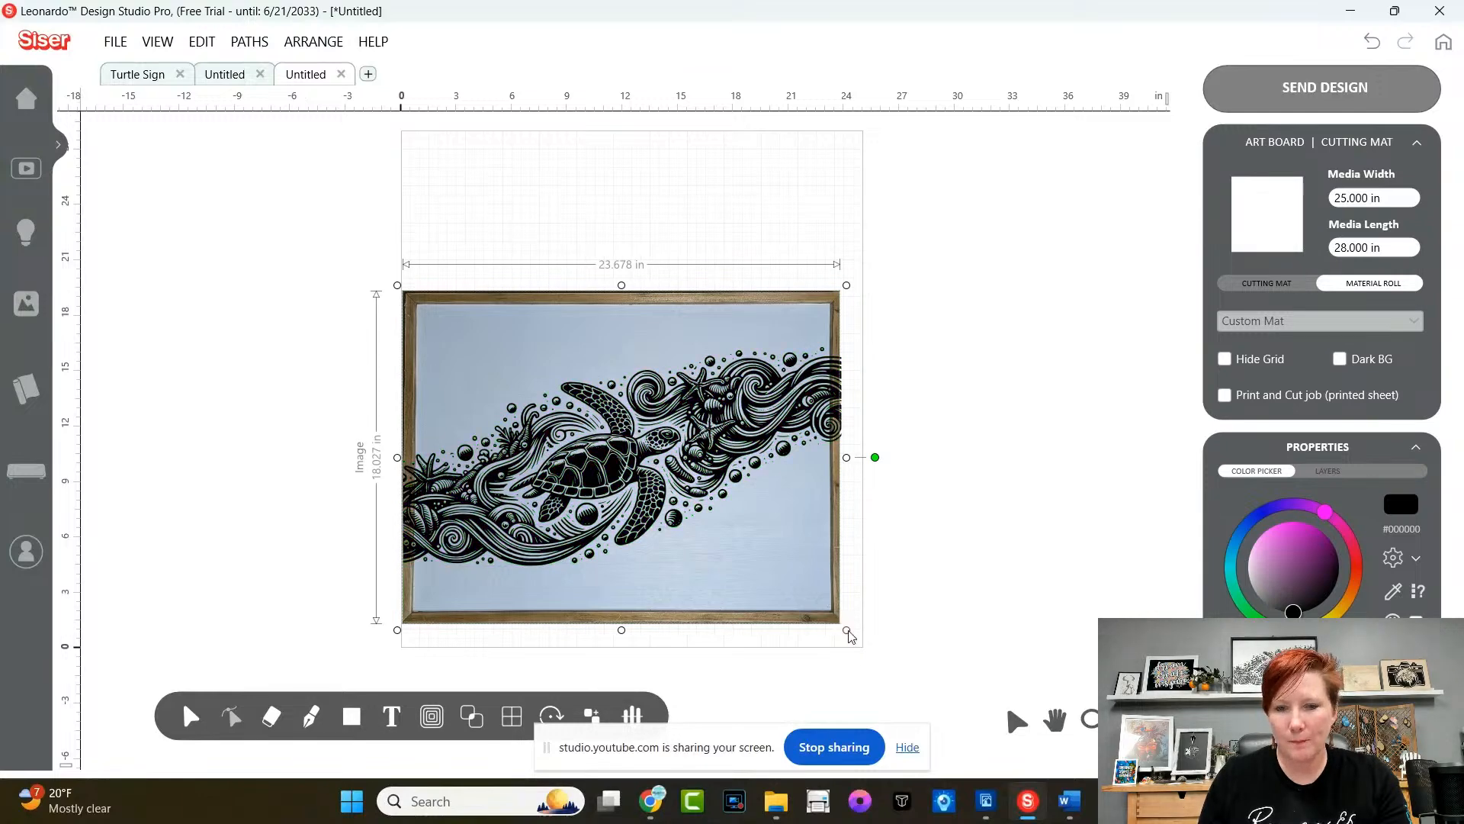
pyautogui.moveTo(845, 629); pyautogui.dragTo(864, 642)
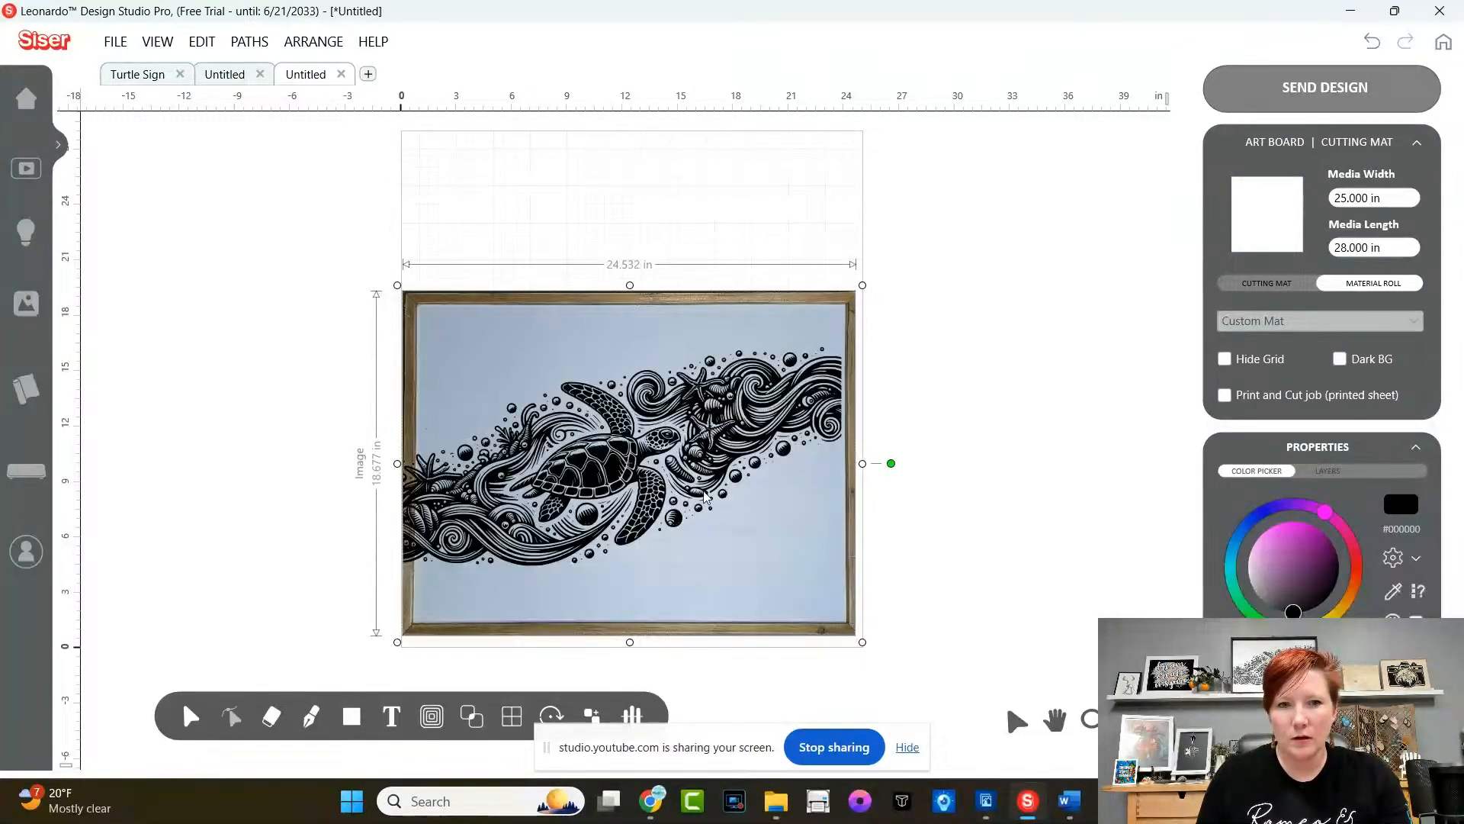
pyautogui.moveTo(652, 494); pyautogui.dragTo(663, 496)
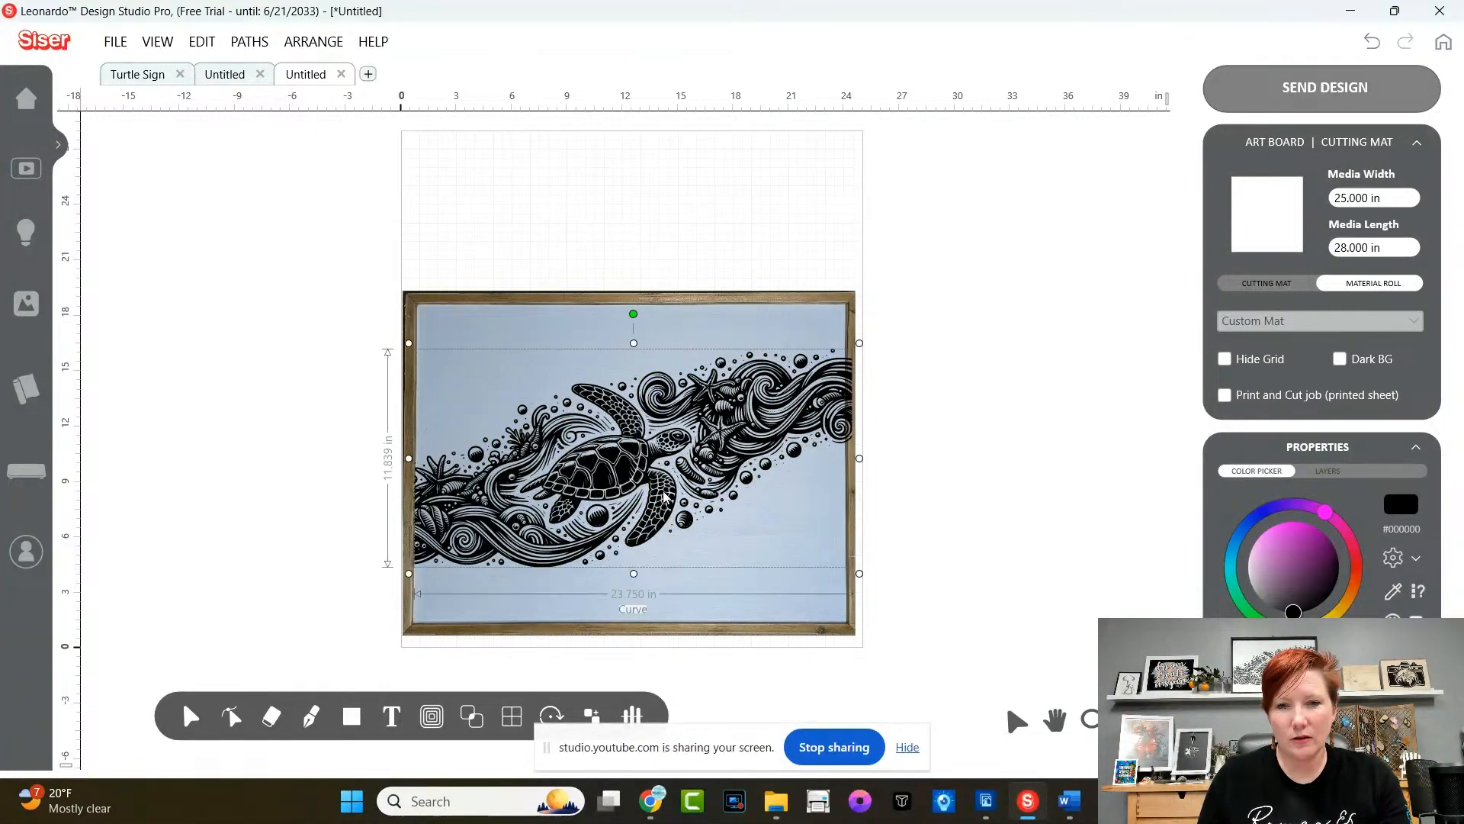
pyautogui.click(851, 630)
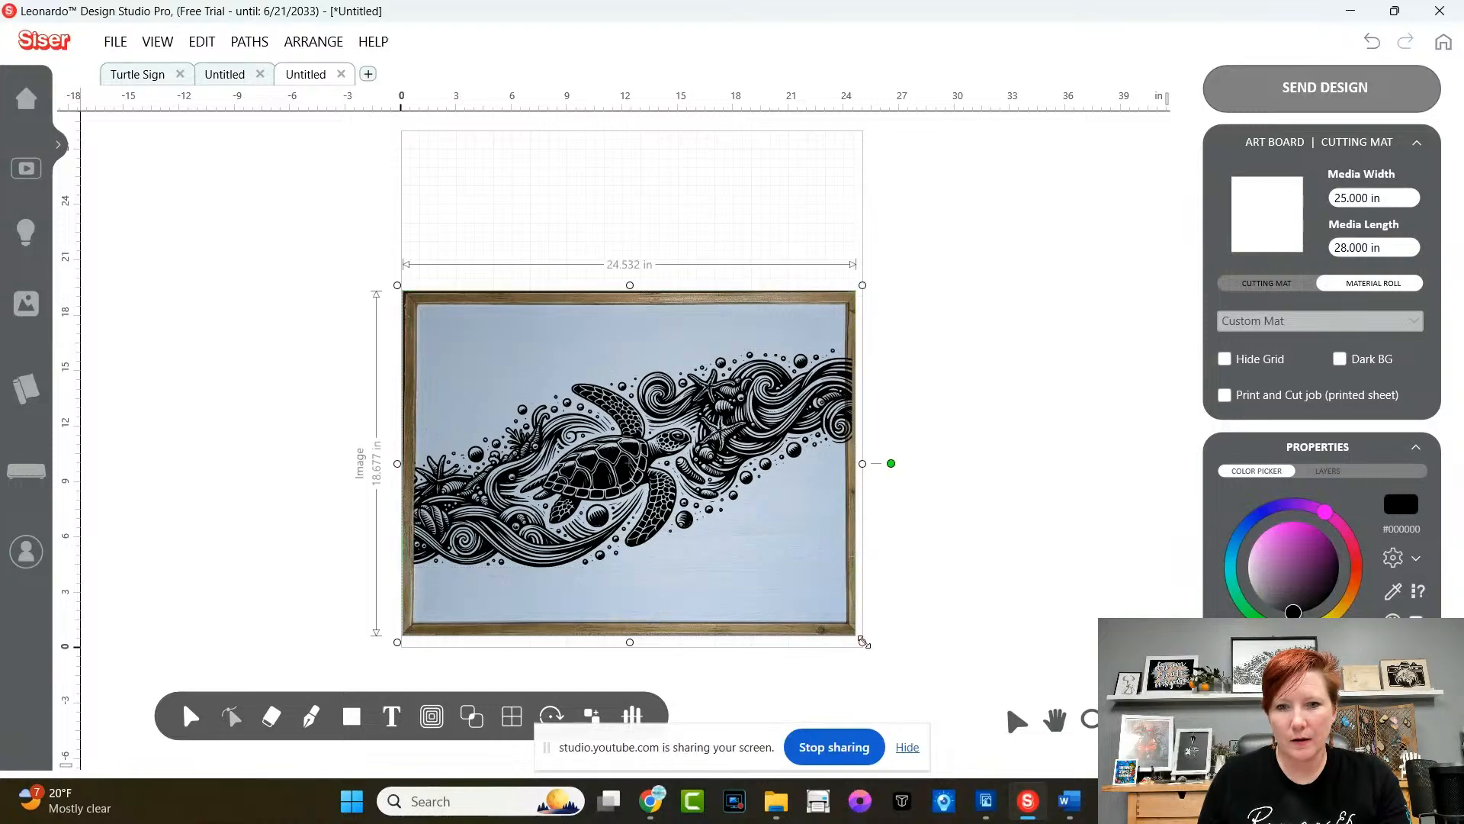
pyautogui.moveTo(862, 642); pyautogui.dragTo(867, 646)
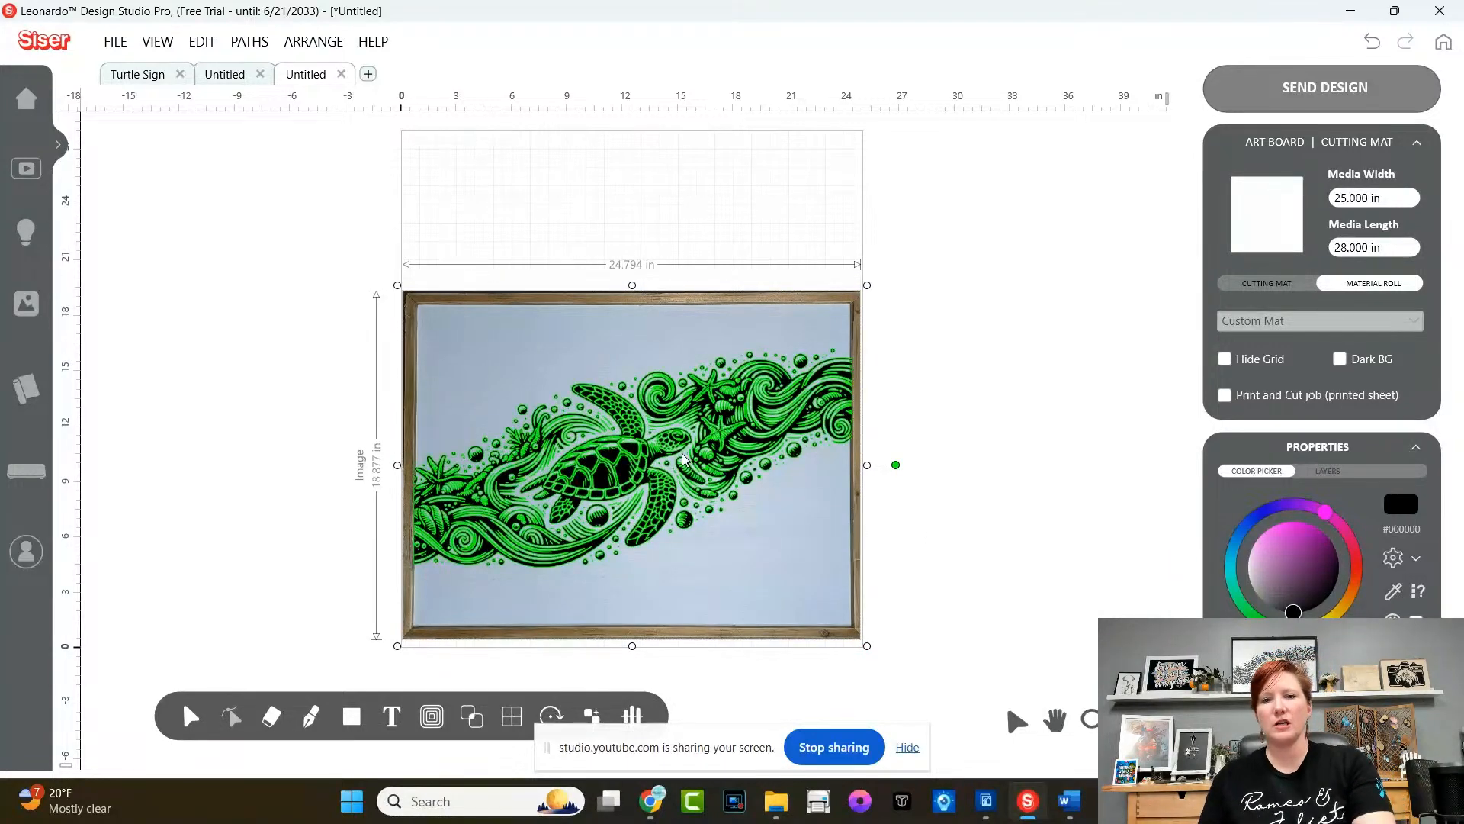
pyautogui.click(1025, 423)
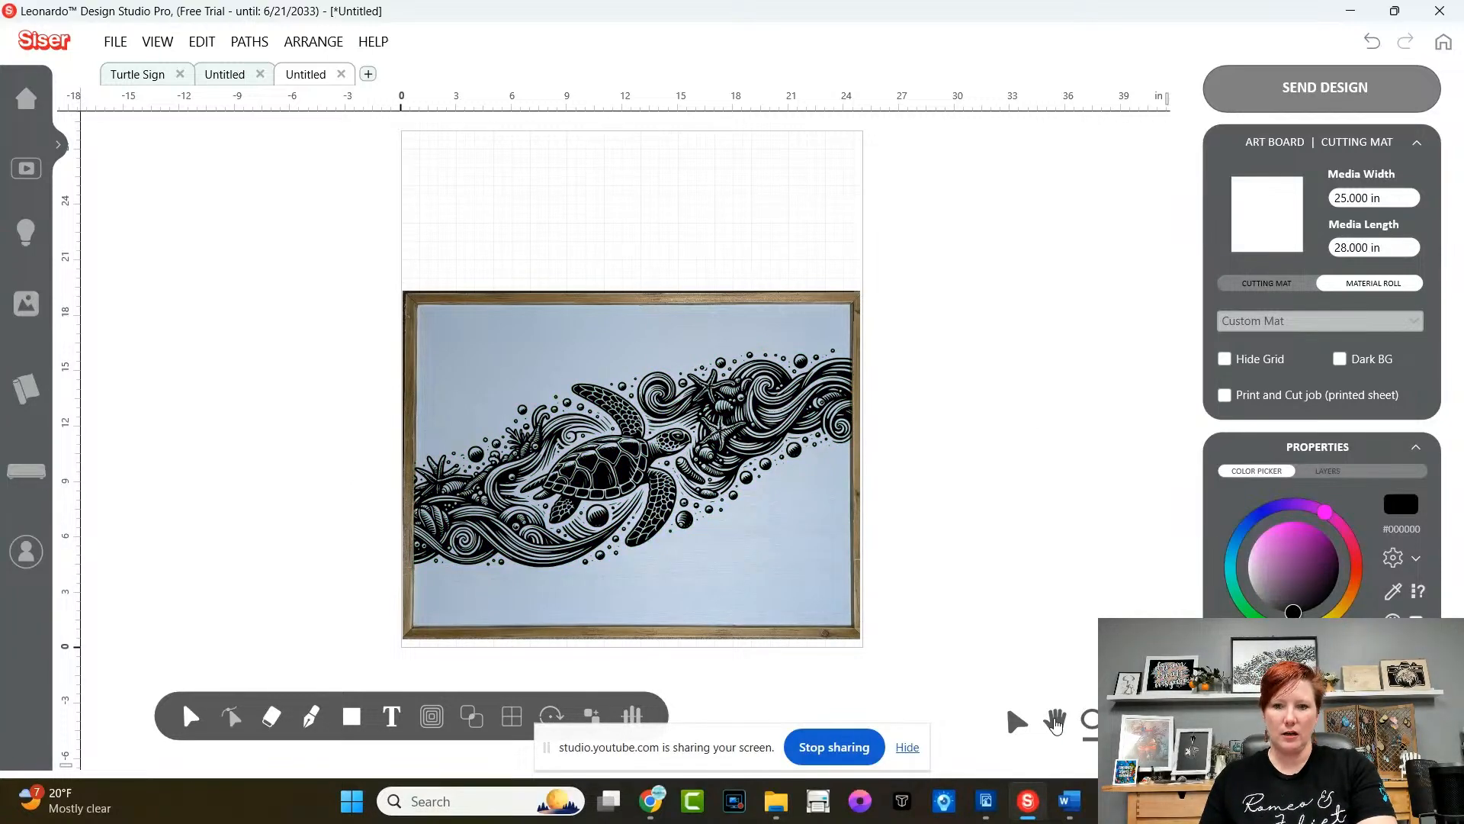
# - Inspect the turtle's fit inside the frame up close and compare the mock-up with the rectangular sign outline in the artwork document
pyautogui.moveTo(333, 252); pyautogui.dragTo(892, 670)
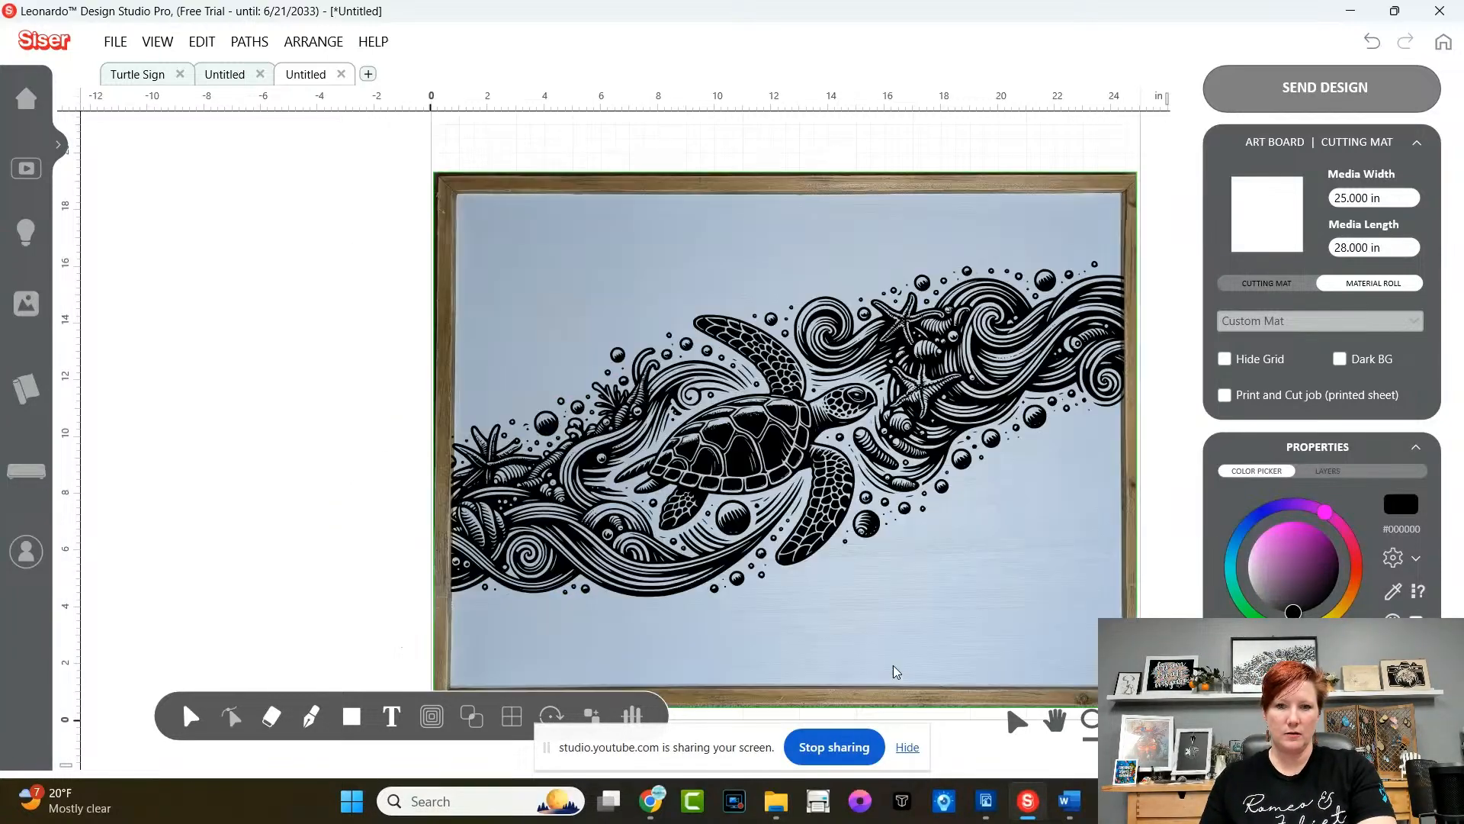
pyautogui.moveTo(1024, 506); pyautogui.dragTo(873, 488)
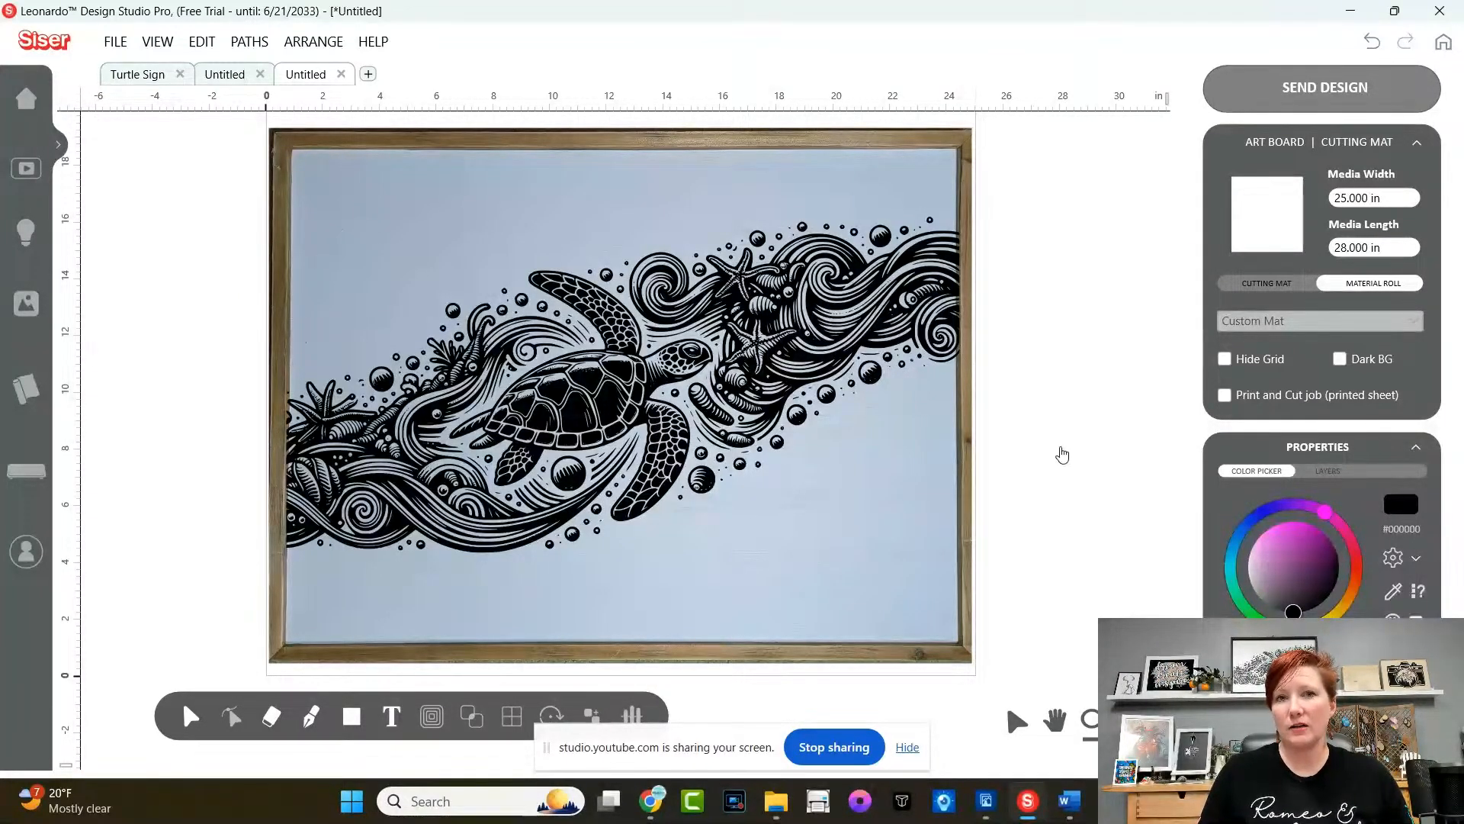
pyautogui.click(229, 77)
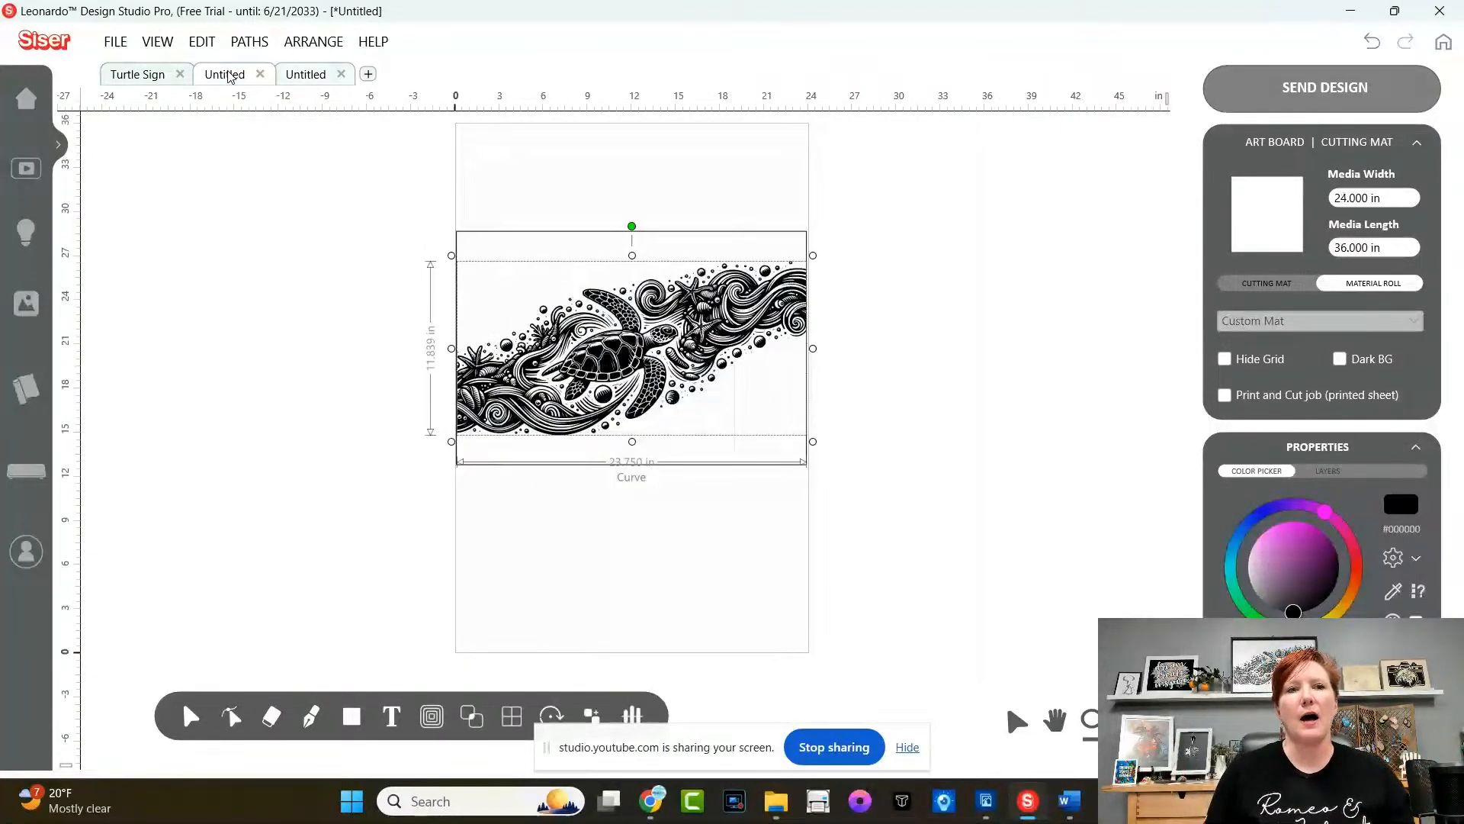
pyautogui.click(429, 240)
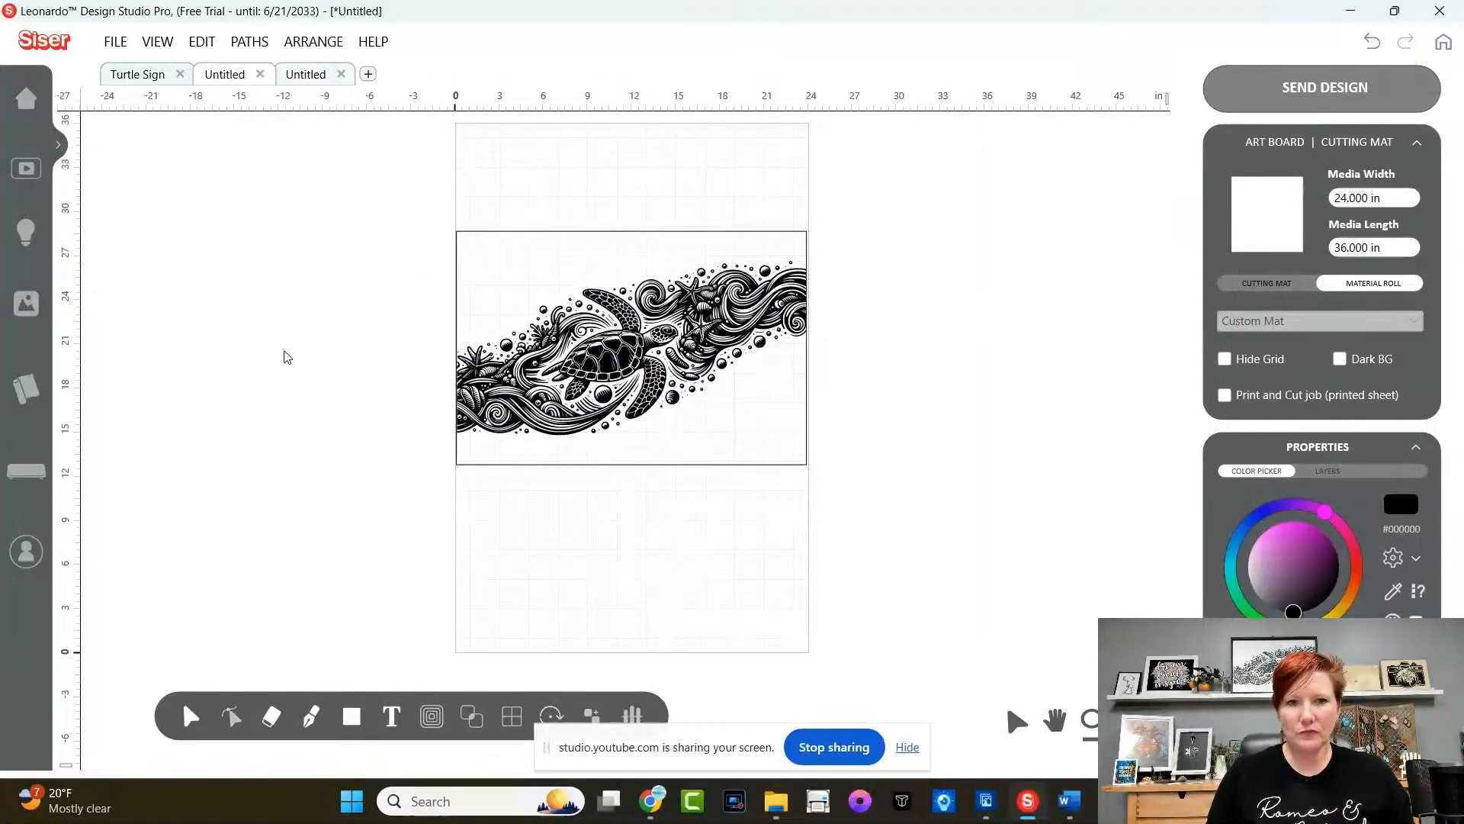
pyautogui.click(523, 239)
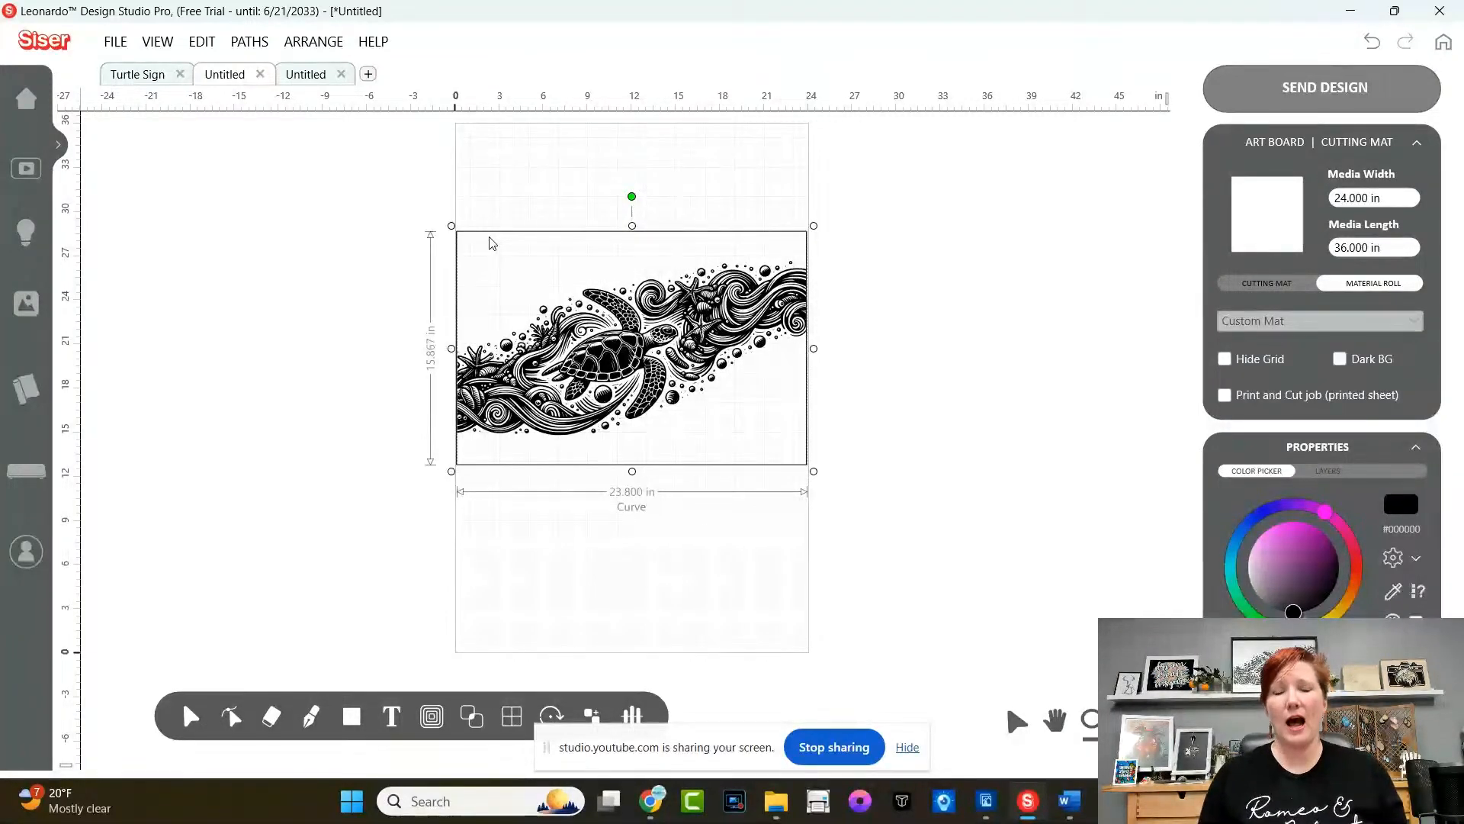
pyautogui.click(305, 74)
pyautogui.click(594, 300)
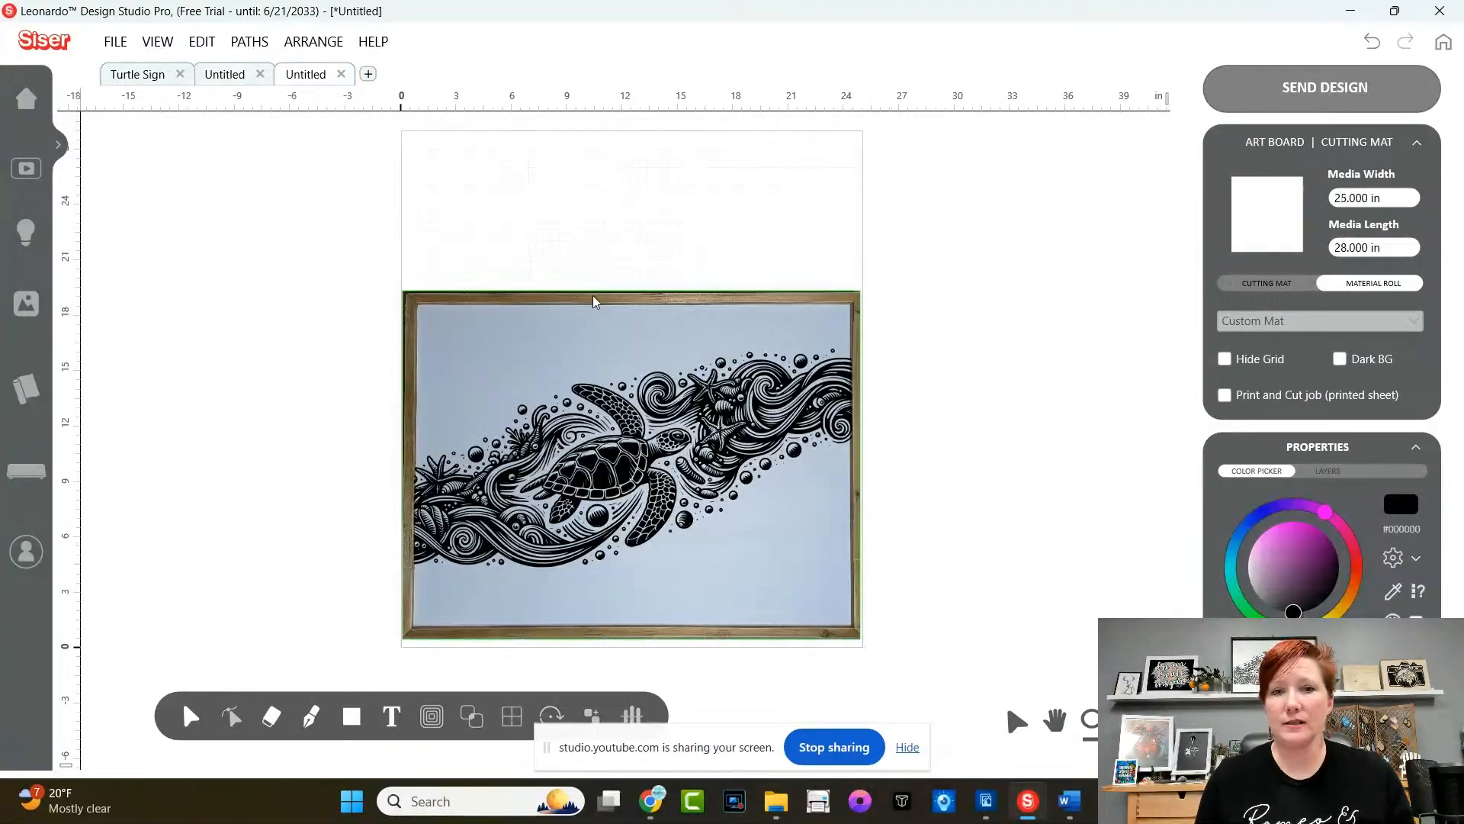